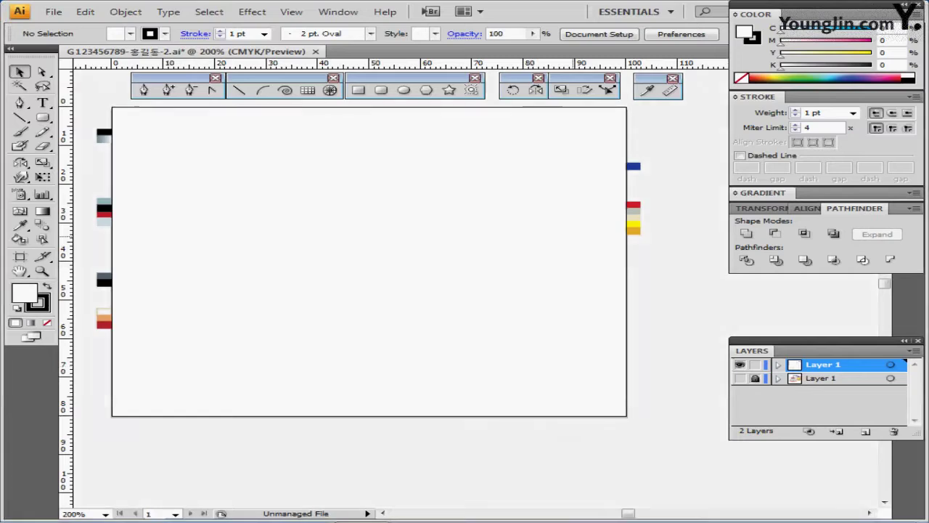
# - Show the guides and create a 10 × 10 mm rectangle filled with the grey-blue swatch colour and no stroke
pyautogui.hotkey('ctrl', ';')
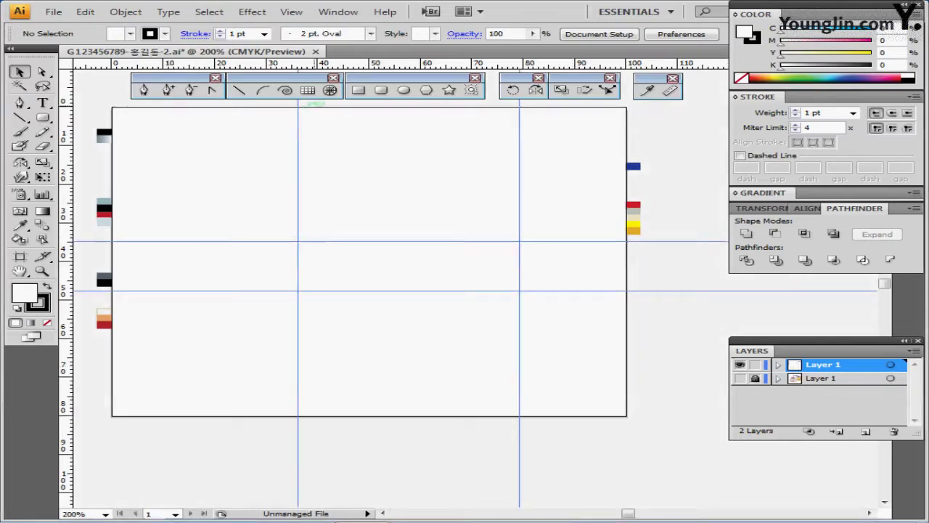
pyautogui.click(359, 90)
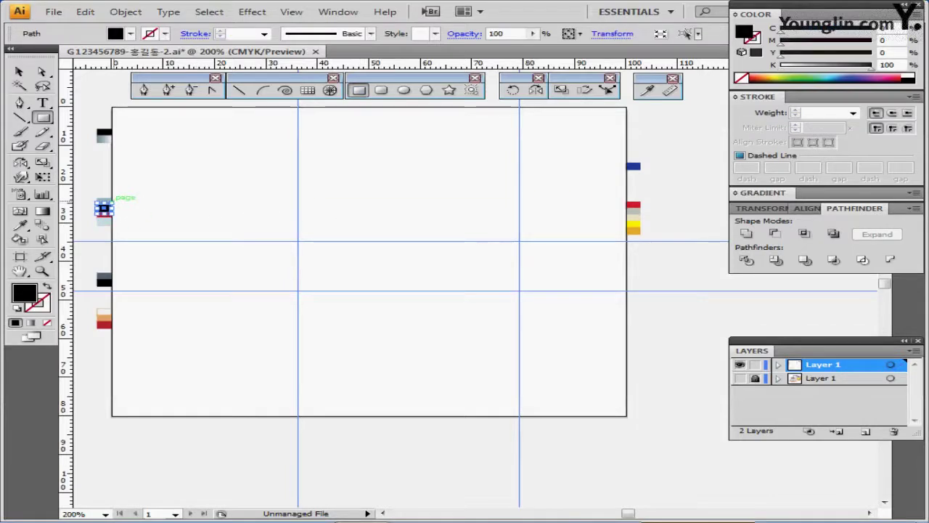
pyautogui.keyDown('ctrl'); pyautogui.click(119, 195); pyautogui.keyUp('ctrl')
pyautogui.keyDown('ctrl'); pyautogui.click(111, 198); pyautogui.keyUp('ctrl')
pyautogui.keyDown('ctrl'); pyautogui.click(103, 201); pyautogui.keyUp('ctrl')
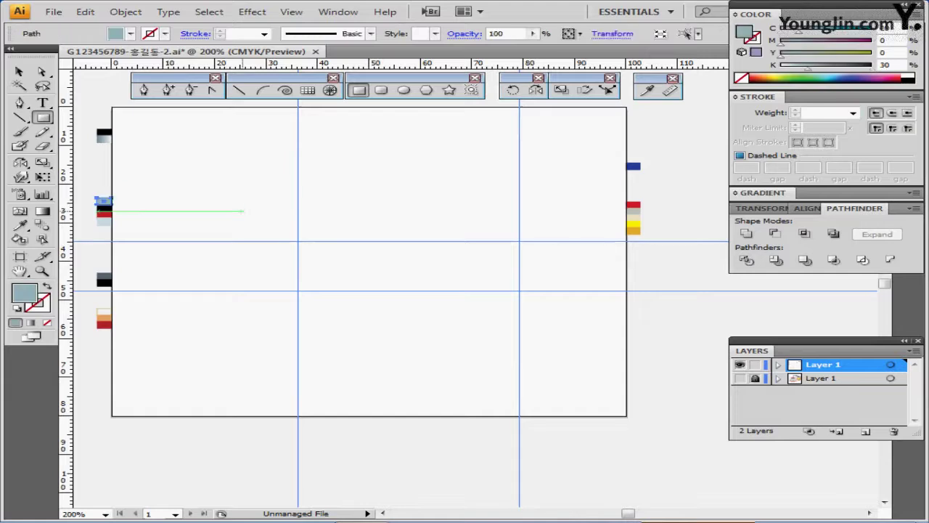
pyautogui.click(243, 211)
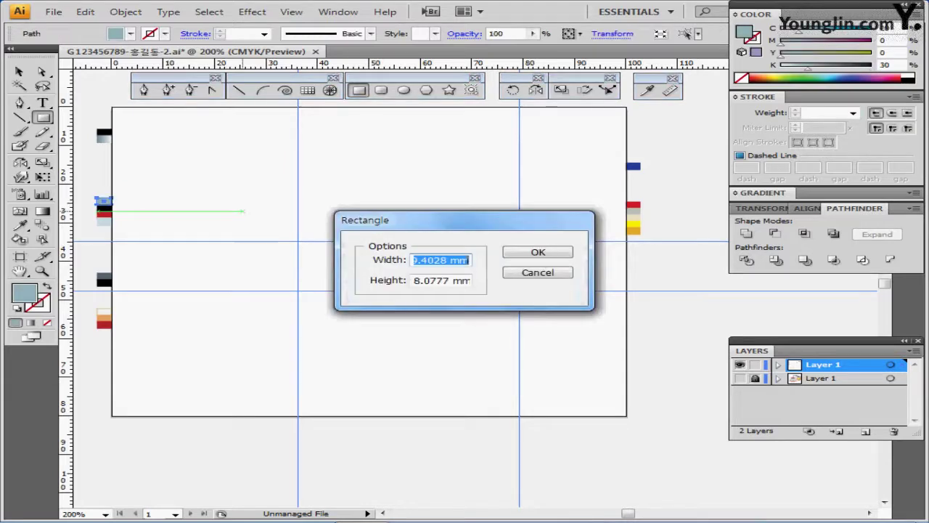
pyautogui.write('10')
pyautogui.press('Tab')
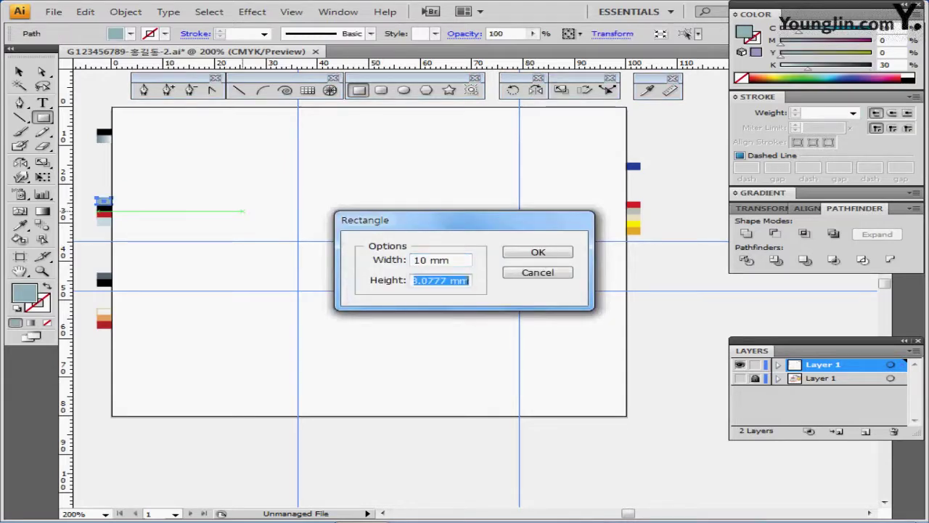
pyautogui.write('10')
pyautogui.press('Return')
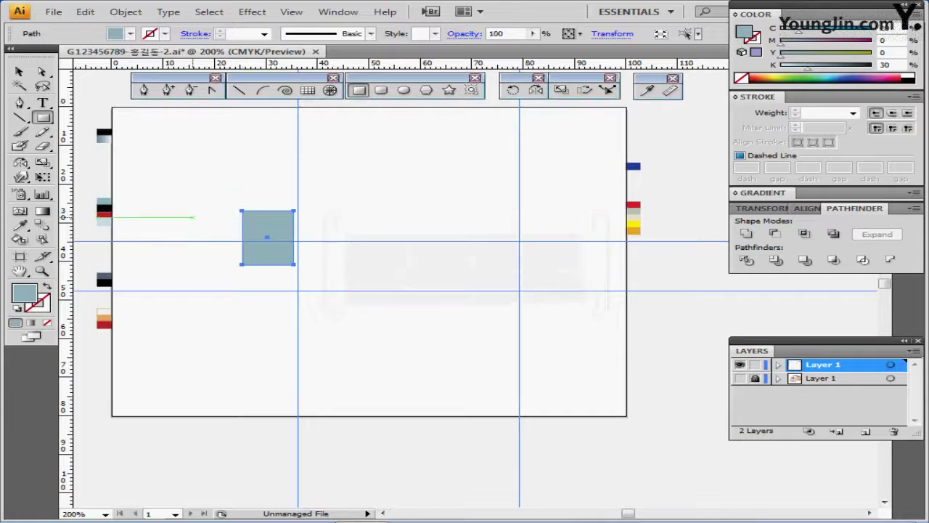
# - Move the grey-blue square so its top edge lies on the upper horizontal guide, centred on the left vertical guide
pyautogui.hotkey('ctrl', '+')
pyautogui.hotkey('ctrl', '+')
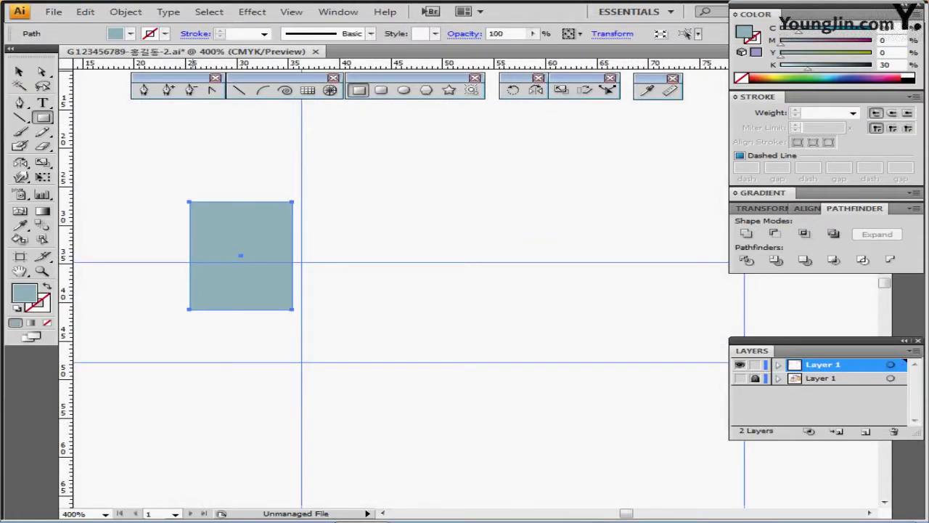
pyautogui.moveTo(225, 232); pyautogui.dragTo(331, 309)
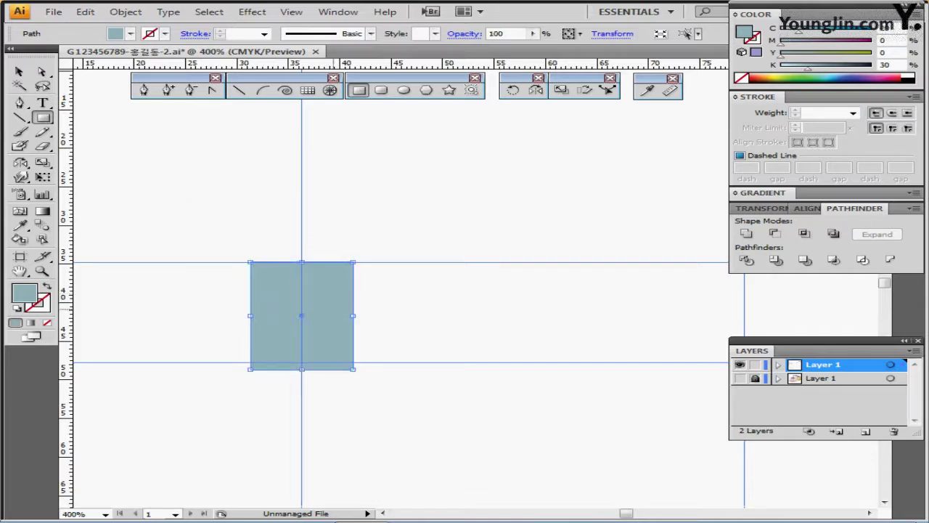
pyautogui.moveTo(352, 259); pyautogui.dragTo(364, 225)
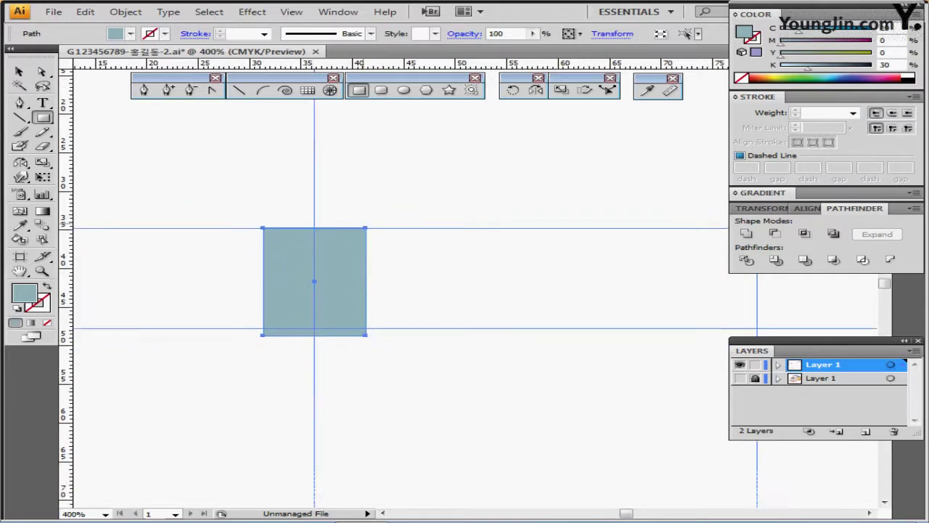
# - Create a rounded rectangle 2 mm wide and 4 mm high with a 1 mm corner radius over the square's left edge
pyautogui.hotkey('ctrl', 'shift', 'a')
pyautogui.click(382, 90)
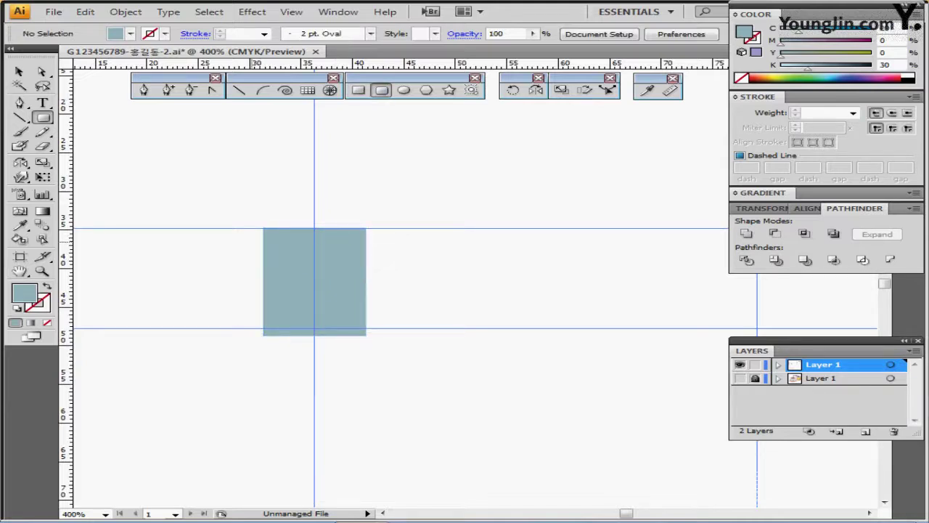
pyautogui.click(253, 243)
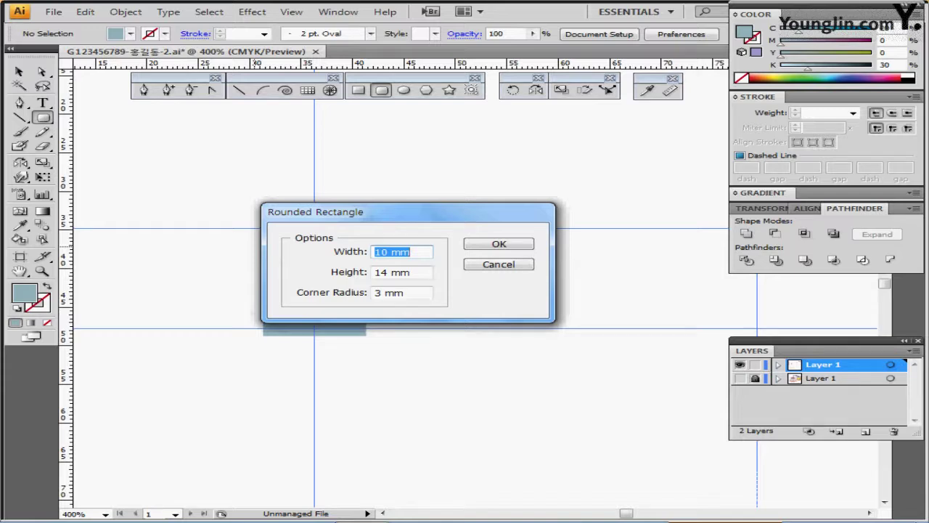
pyautogui.write('2')
pyautogui.press('Tab')
pyautogui.write('4')
pyautogui.press('Tab')
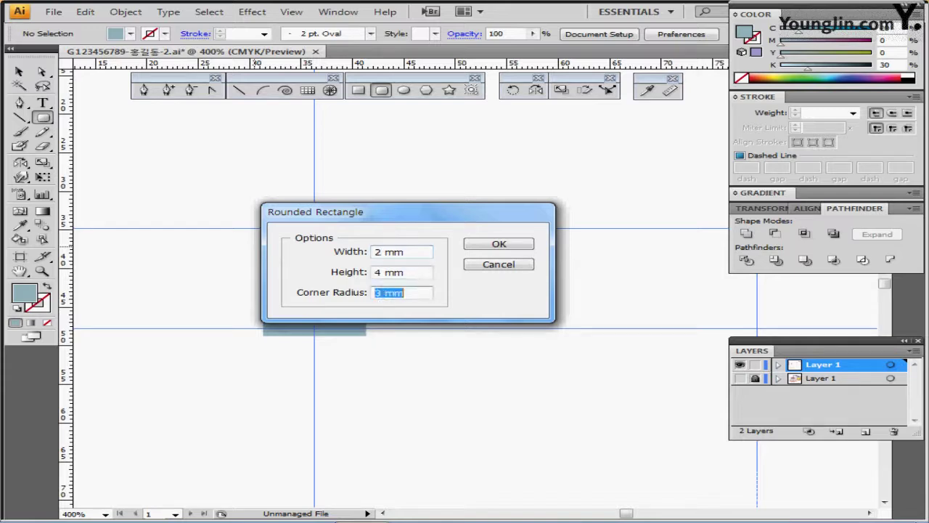
pyautogui.write('1')
pyautogui.press('Return')
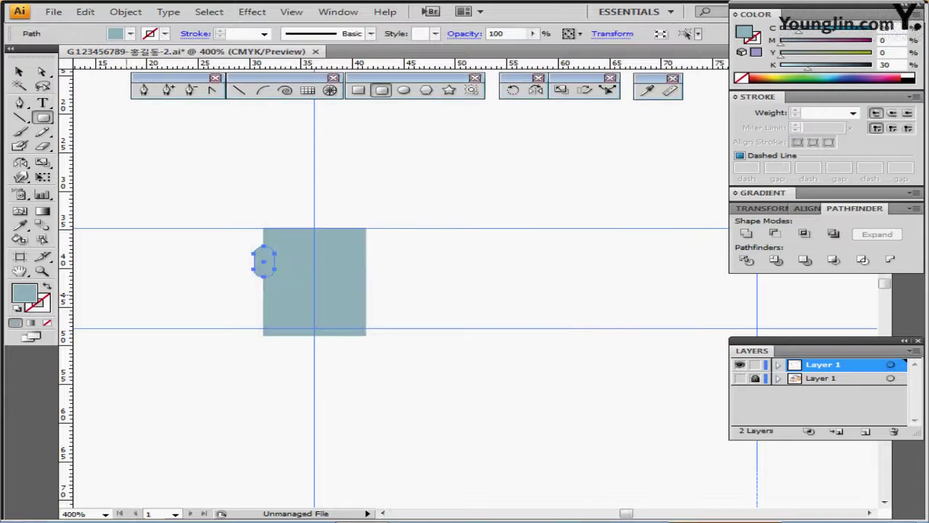
# - Fill the small rounded rectangle with black, remove its stroke, and move it inside the square's upper left area
pyautogui.press('d')
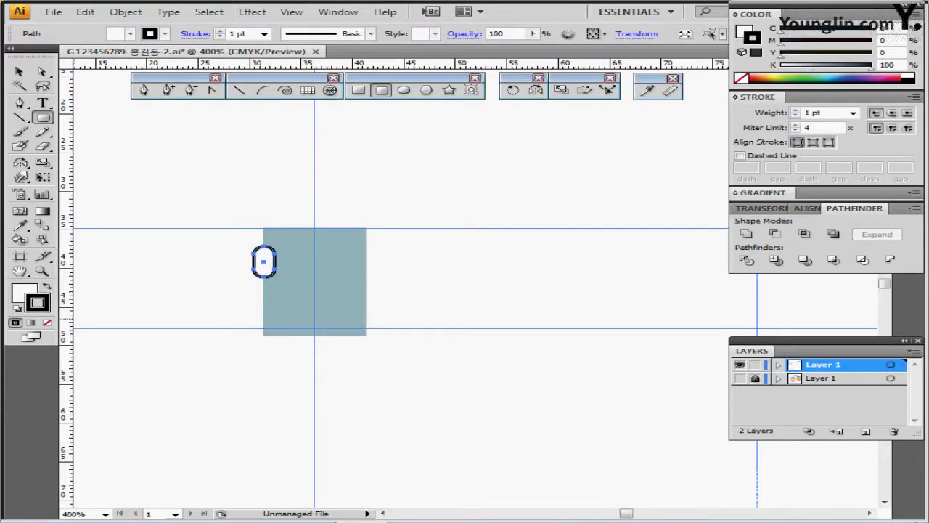
pyautogui.hotkey('shift', 'x')
pyautogui.press('/')
pyautogui.press('x')
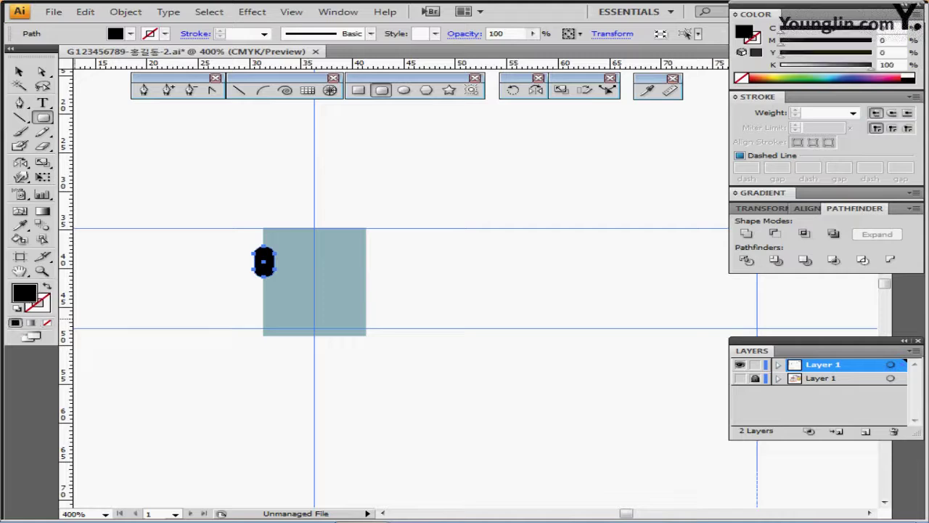
pyautogui.hotkey('ctrl', 'shift', 'a')
pyautogui.moveTo(263, 261); pyautogui.dragTo(284, 254)
pyautogui.hotkey('ctrl', '+')
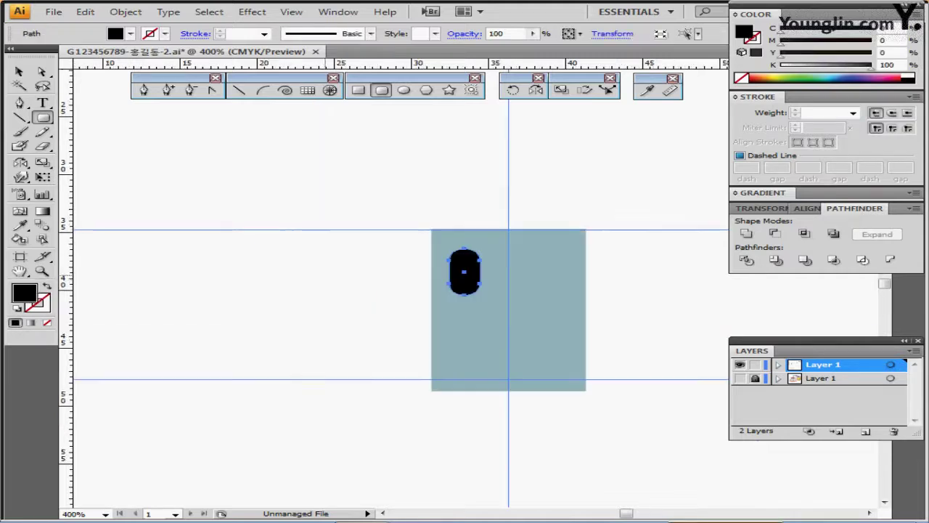
pyautogui.moveTo(467, 284); pyautogui.dragTo(269, 251)
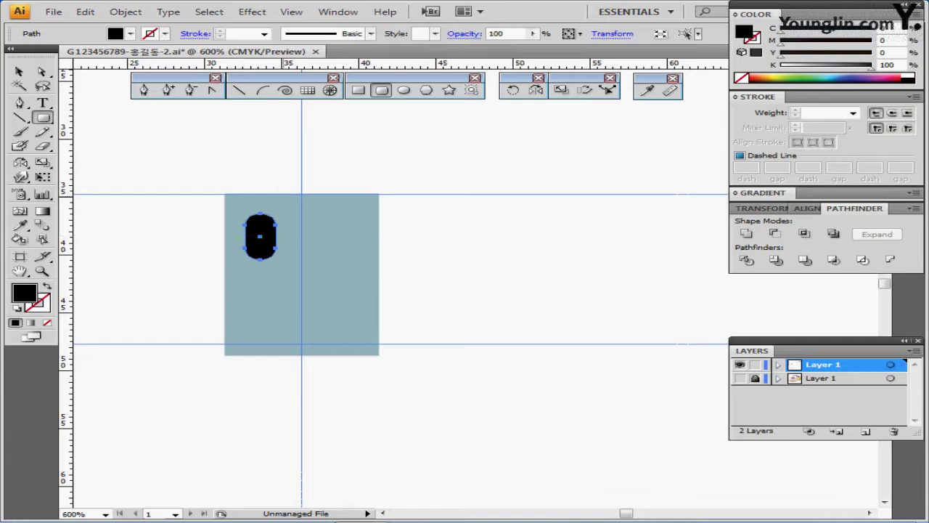
# - Draw a wide rounded rectangle across the small shape's lower part and subtract it with Minus Front to form an arched window
pyautogui.moveTo(190, 247); pyautogui.dragTo(306, 255)
pyautogui.keyDown('ctrl'); pyautogui.keyDown('shift'); pyautogui.click(267, 227); pyautogui.keyUp('shift'); pyautogui.keyUp('ctrl')
pyautogui.hotkey('ctrl', 'a')
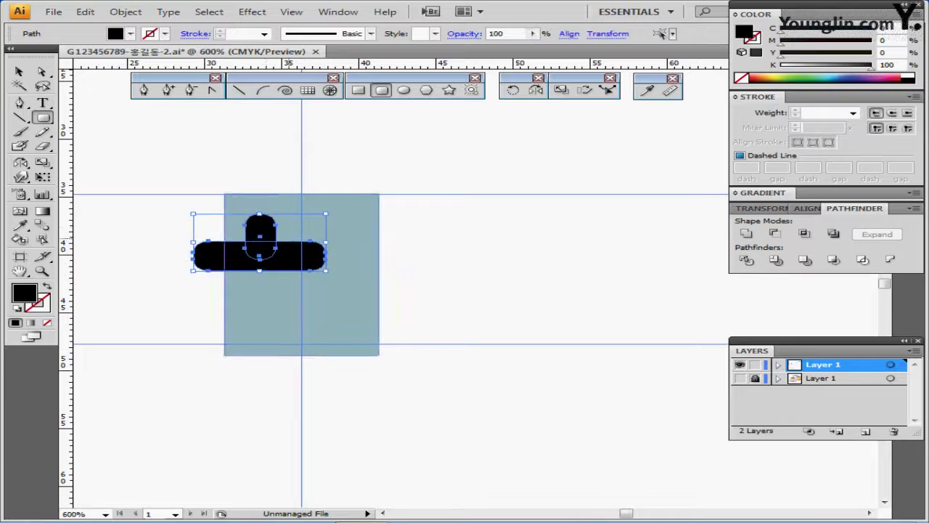
pyautogui.hotkey('ctrl', 'shift', 'b')
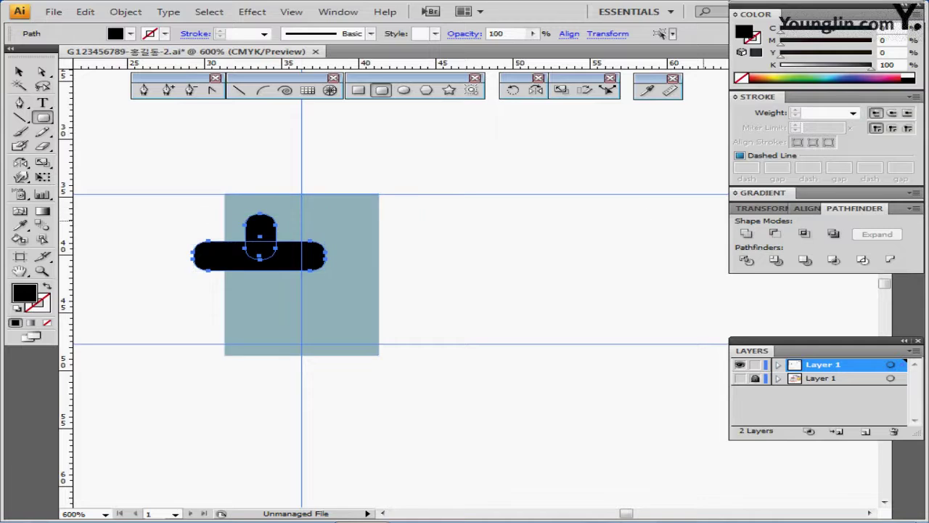
pyautogui.click(774, 233)
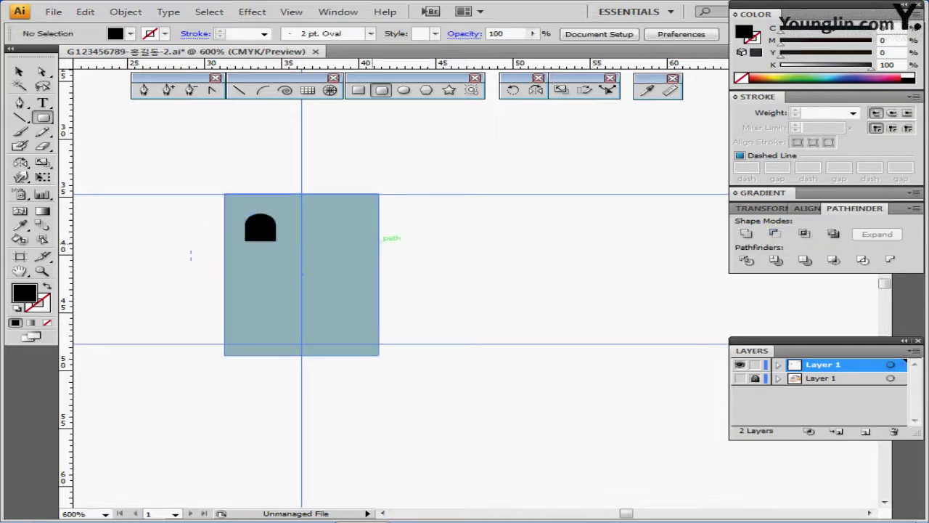
# - Shift the arched window slightly left, copy it about 3 mm to the right, and repeat the copy for a row of three
pyautogui.moveTo(266, 230); pyautogui.dragTo(307, 229)
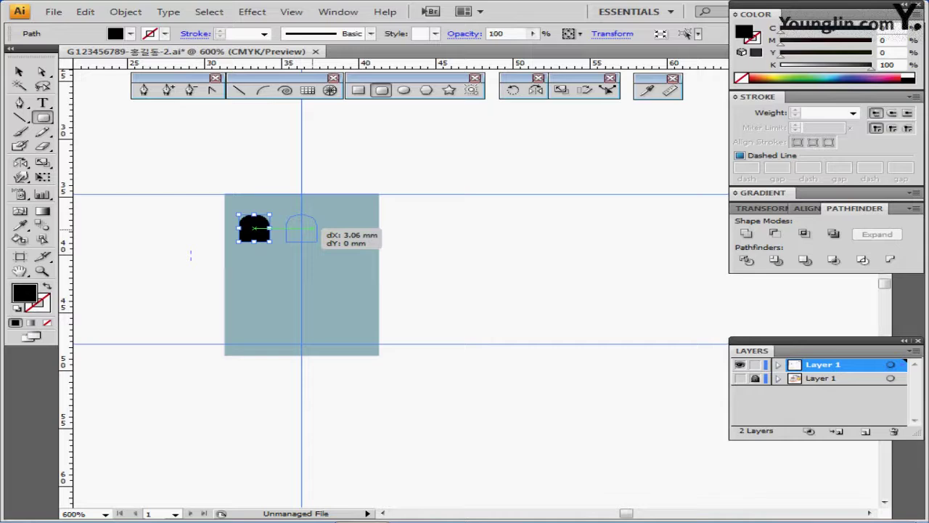
pyautogui.moveTo(307, 230); pyautogui.dragTo(307, 230)
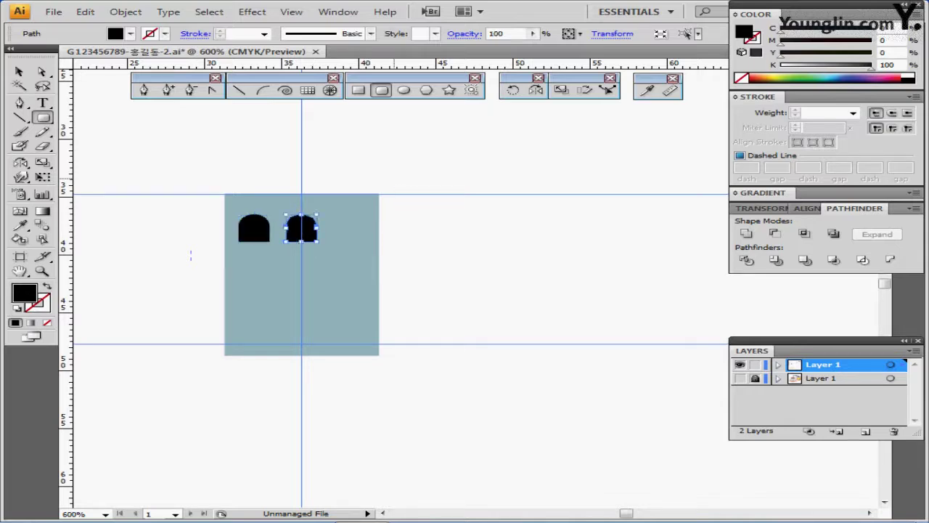
pyautogui.hotkey('ctrl', 'd')
pyautogui.keyDown('ctrl'); pyautogui.click(462, 258); pyautogui.keyUp('ctrl')
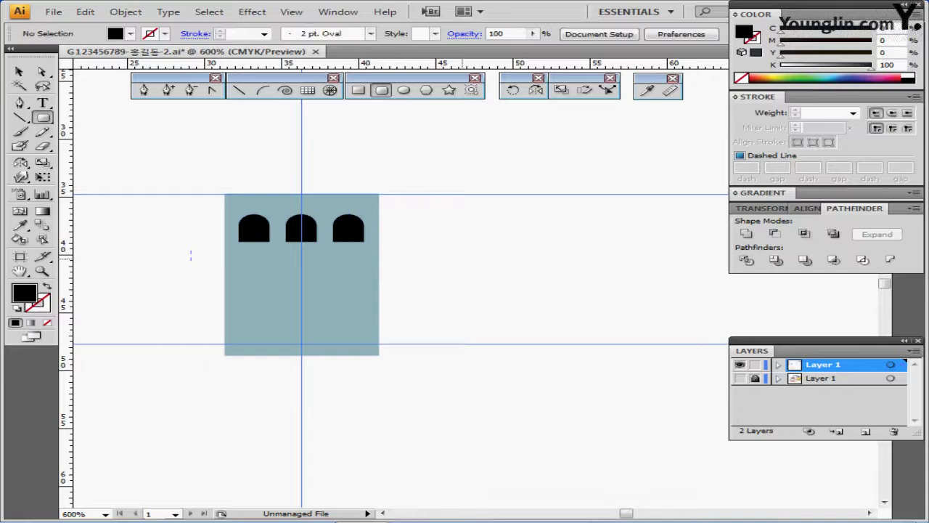
# - Copy the middle arched window about 3 mm straight down to add a single window below the row
pyautogui.moveTo(191, 254); pyautogui.dragTo(245, 270)
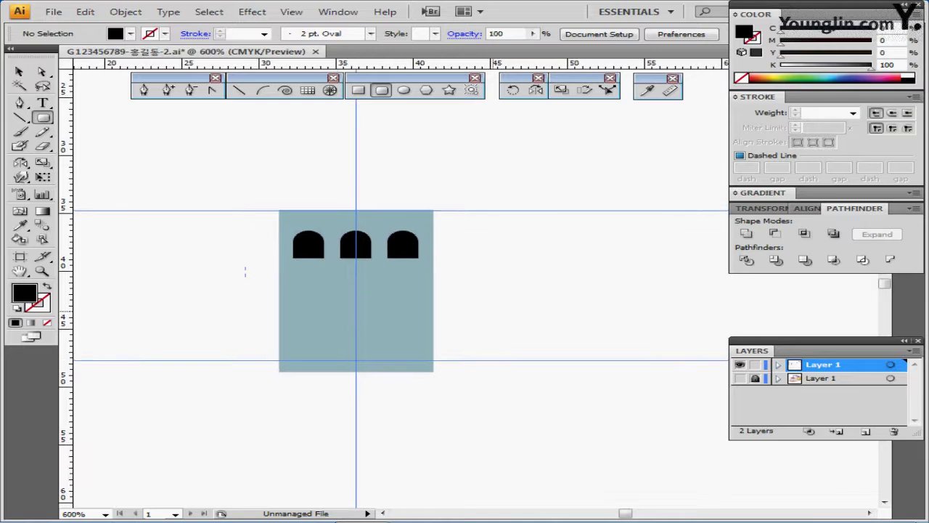
pyautogui.click(367, 244)
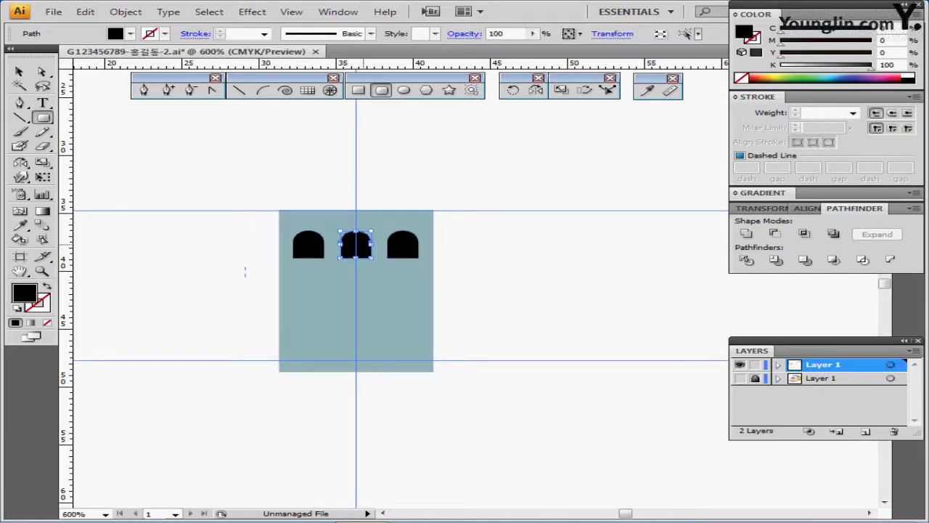
pyautogui.moveTo(366, 244); pyautogui.dragTo(366, 281)
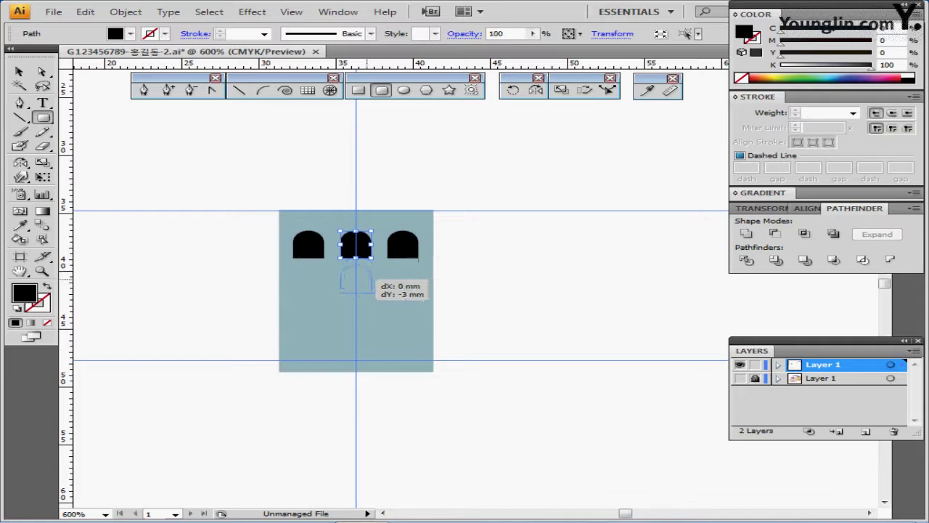
pyautogui.moveTo(366, 281); pyautogui.dragTo(367, 282)
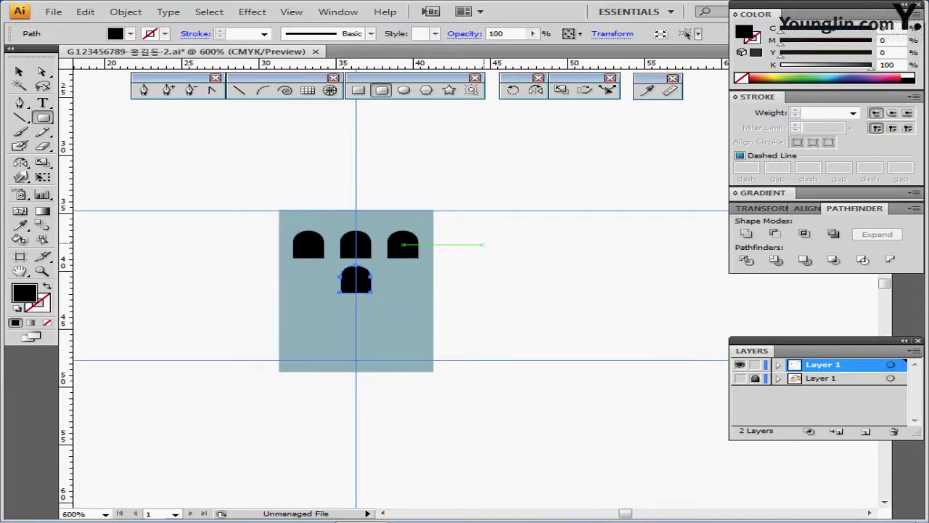
# - Create a 3-sided polygon with a 6 mm radius in the red swatch colour, centred on the vertical guide above the tower
pyautogui.moveTo(488, 246); pyautogui.dragTo(480, 312)
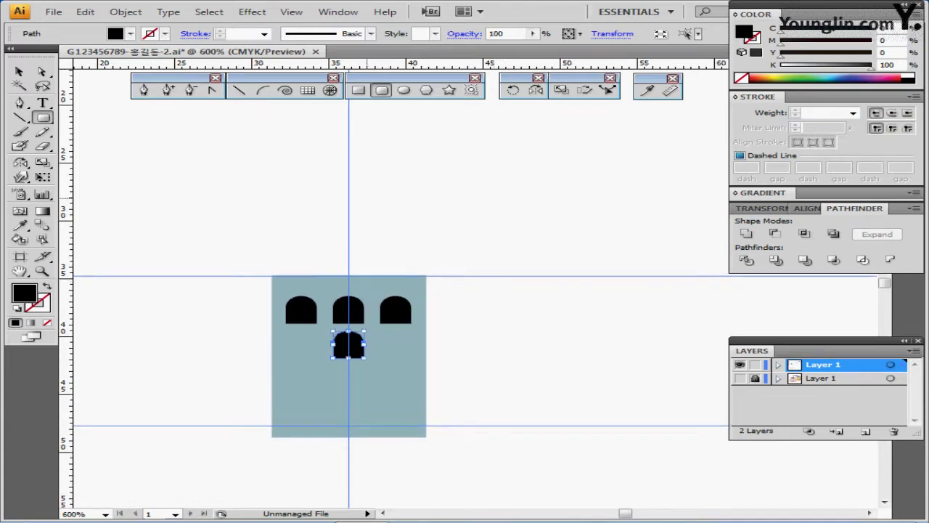
pyautogui.keyDown('ctrl'); pyautogui.click(236, 287); pyautogui.keyUp('ctrl')
pyautogui.hotkey('ctrl', '-')
pyautogui.keyDown('ctrl'); pyautogui.click(165, 227); pyautogui.keyUp('ctrl')
pyautogui.keyDown('ctrl'); pyautogui.click(209, 229); pyautogui.keyUp('ctrl')
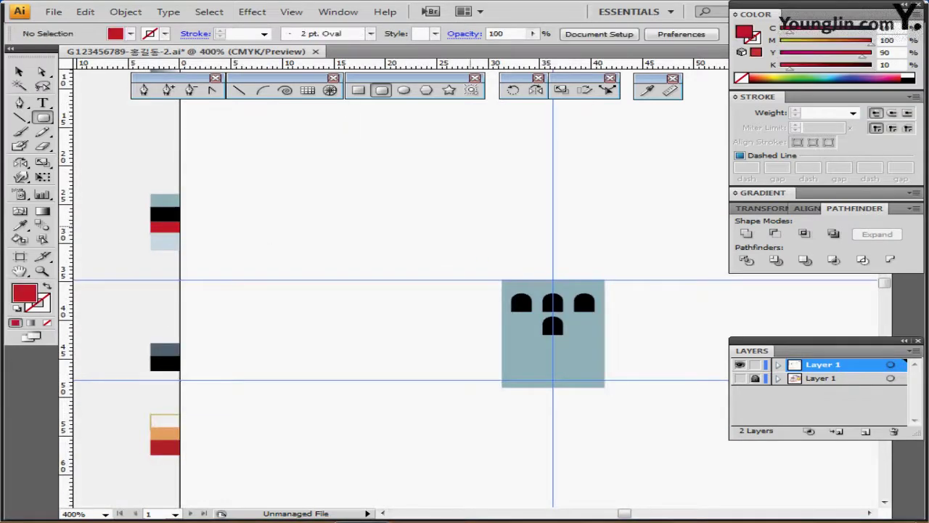
pyautogui.moveTo(513, 231); pyautogui.dragTo(306, 235)
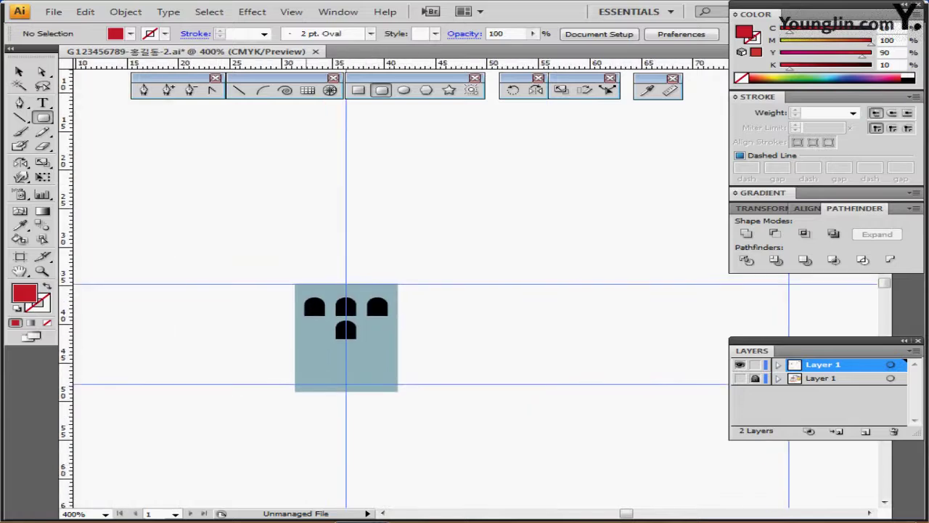
pyautogui.click(426, 90)
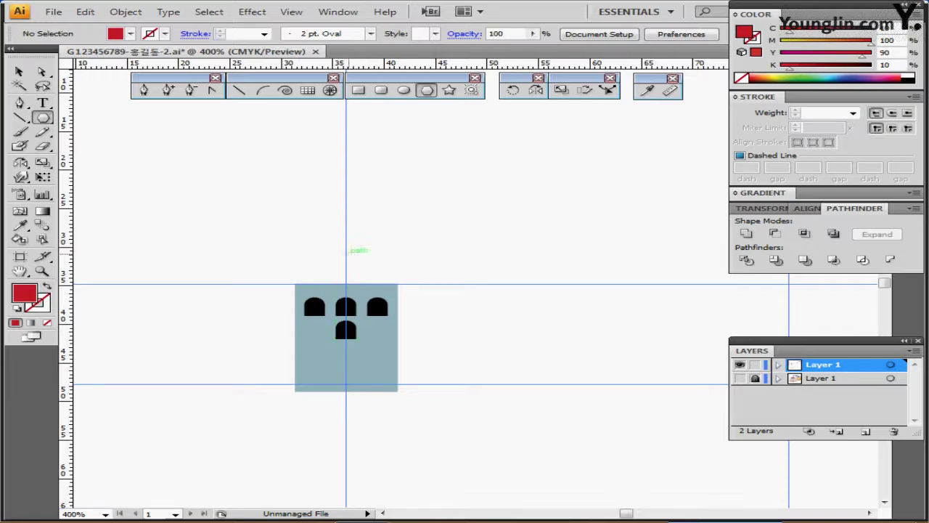
pyautogui.click(345, 331)
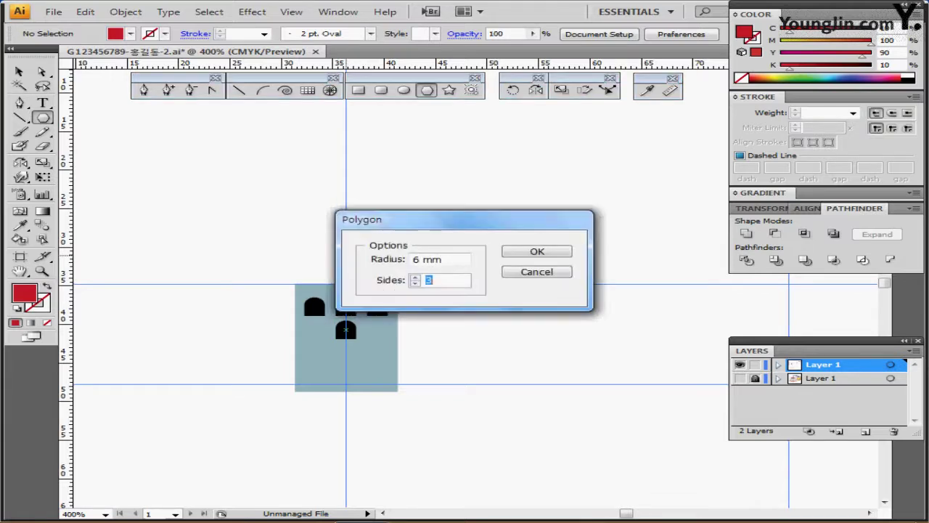
pyautogui.press('Tab')
pyautogui.press('Return')
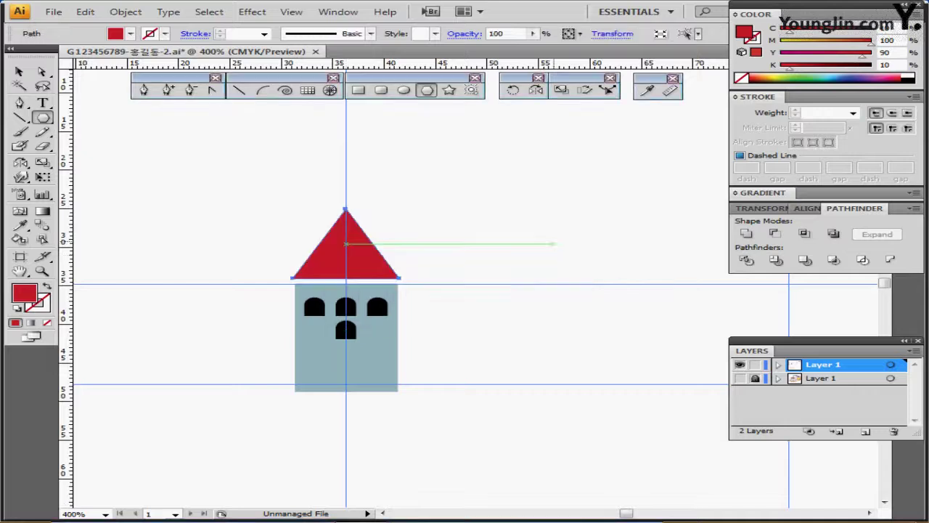
# - Nudge the red triangle down until its base rests on the top edge of the grey-blue square
pyautogui.press('Down')
pyautogui.press('Down')
pyautogui.press('Down')
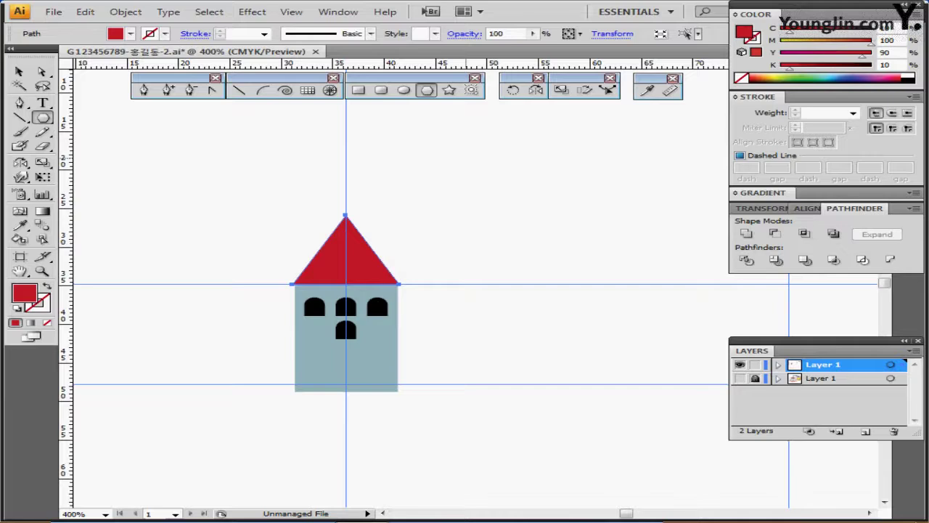
pyautogui.moveTo(466, 174); pyautogui.dragTo(439, 158)
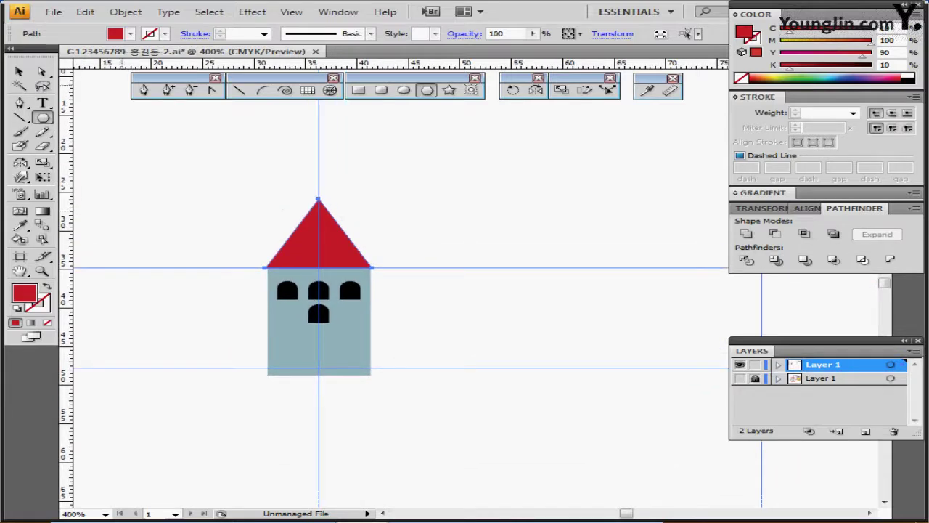
# - Raise the top anchor point of the red triangular roof straight up to about Y -22.2 mm, leaving its base in place
pyautogui.click(42, 72)
pyautogui.moveTo(299, 170); pyautogui.dragTo(340, 216)
pyautogui.moveTo(318, 198); pyautogui.dragTo(318, 171)
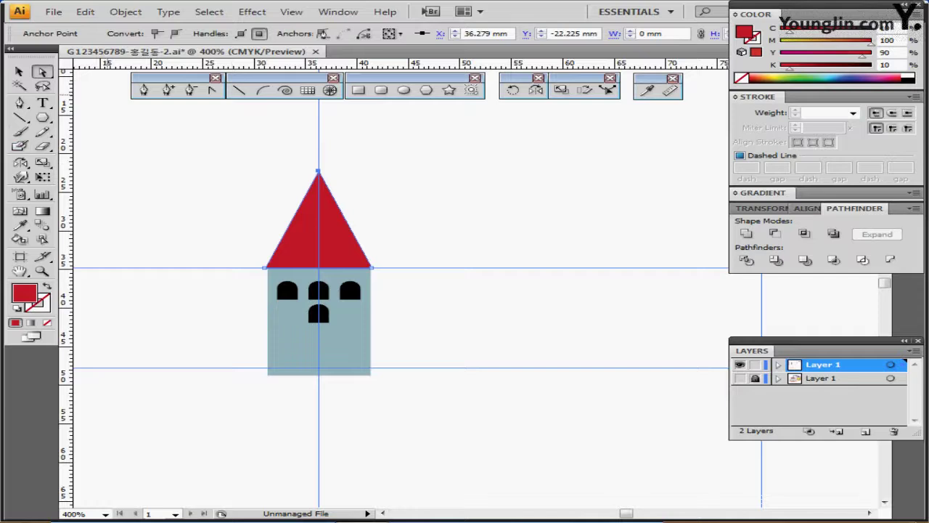
# - Copy the roof, the grey-blue tower body and the upper middle window horizontally about 11.4 mm to the left
pyautogui.click(19, 71)
pyautogui.moveTo(362, 213); pyautogui.dragTo(382, 205)
pyautogui.moveTo(412, 296); pyautogui.dragTo(431, 286)
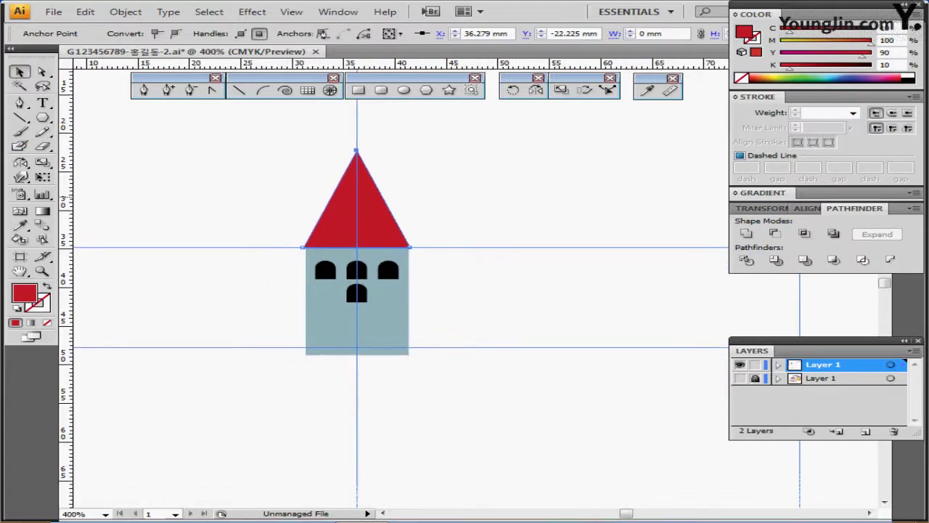
pyautogui.click(350, 124)
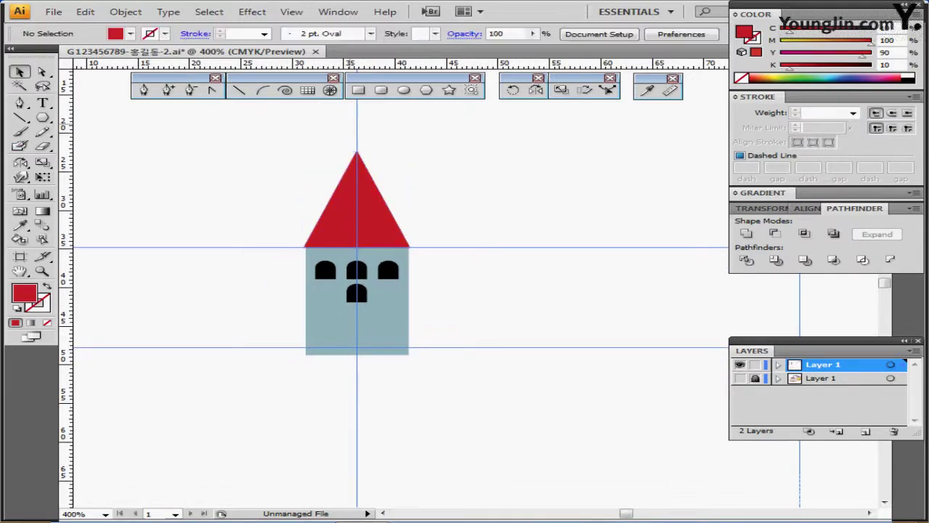
pyautogui.moveTo(350, 124); pyautogui.dragTo(370, 269)
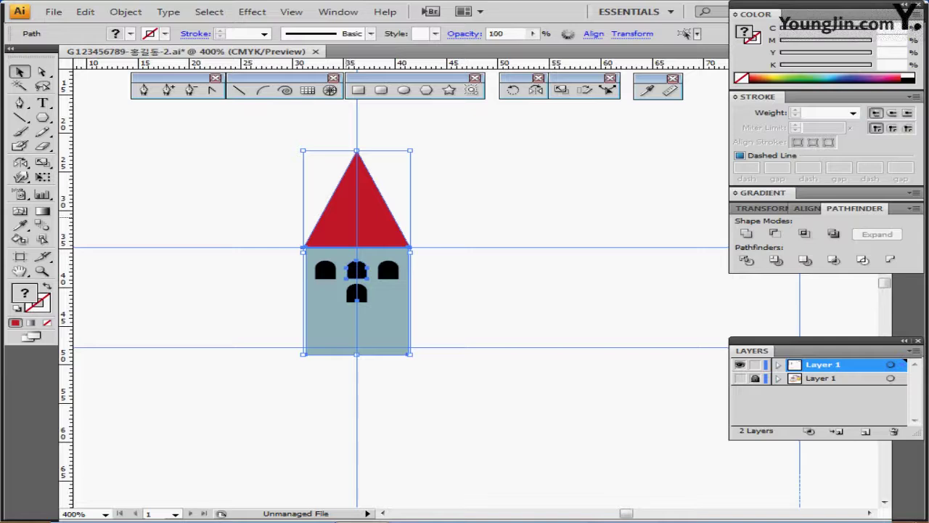
pyautogui.moveTo(373, 267); pyautogui.dragTo(256, 268)
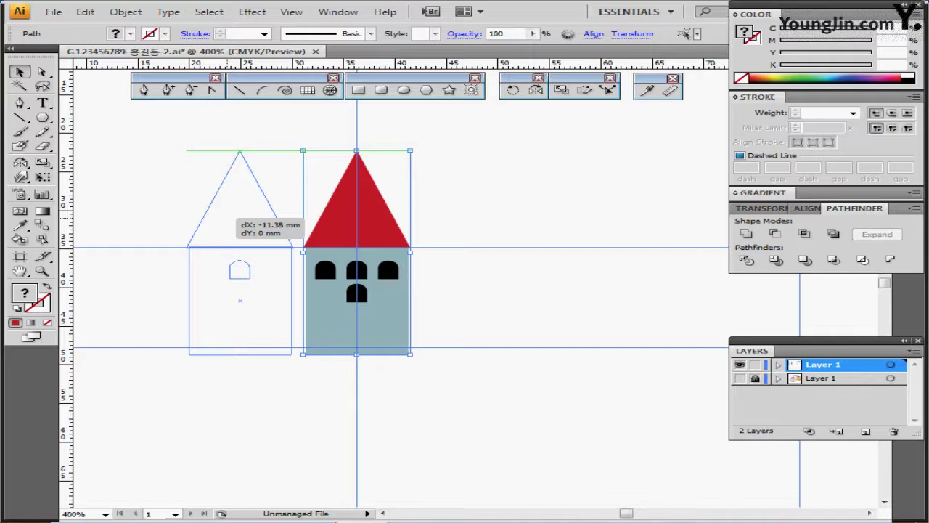
pyautogui.moveTo(227, 218); pyautogui.dragTo(228, 217)
pyautogui.moveTo(231, 266); pyautogui.dragTo(223, 247)
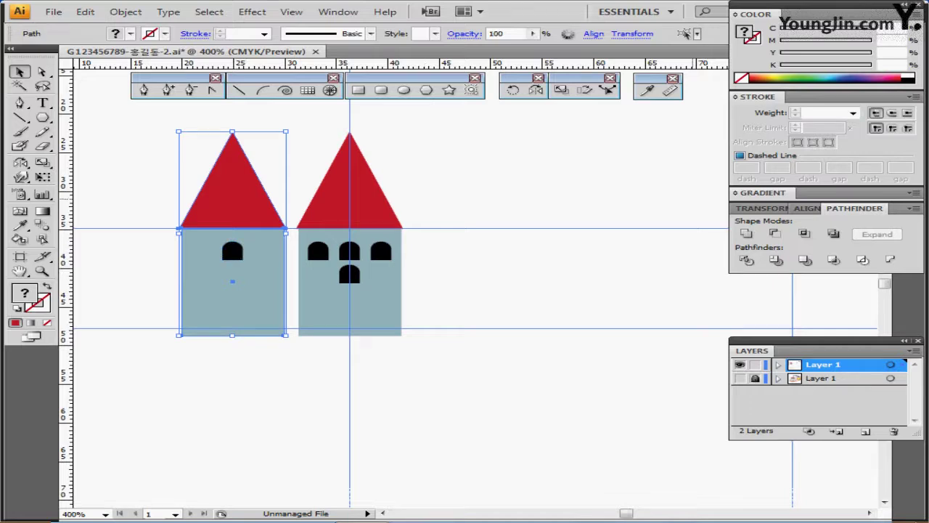
# - Scale the copied roof and tower body, without the window, uniformly to 60% about the middle of the roof's base
pyautogui.click(560, 90)
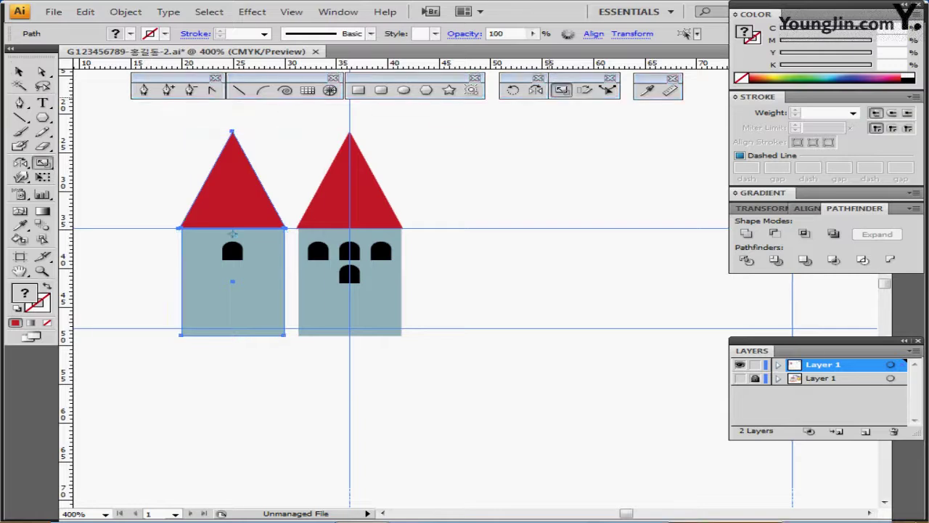
pyautogui.keyDown('alt'); pyautogui.click(231, 229); pyautogui.keyUp('alt')
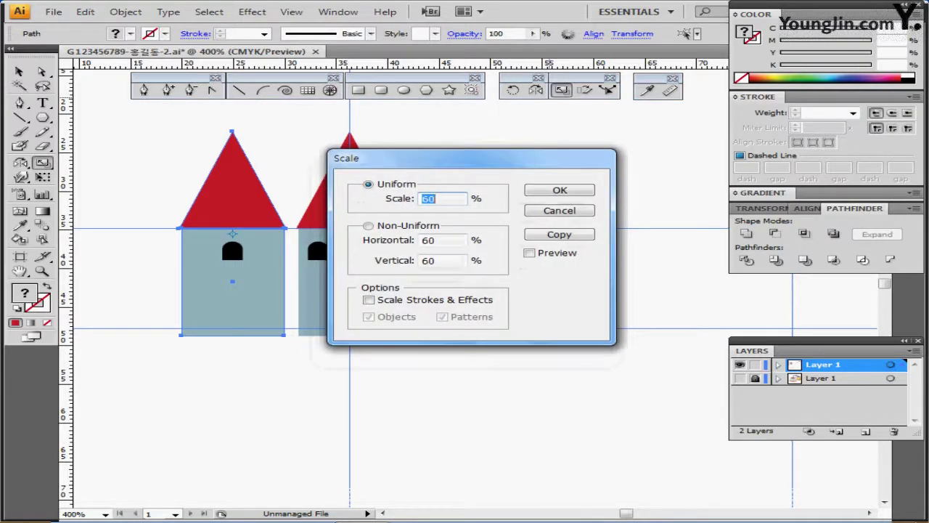
pyautogui.press('Return')
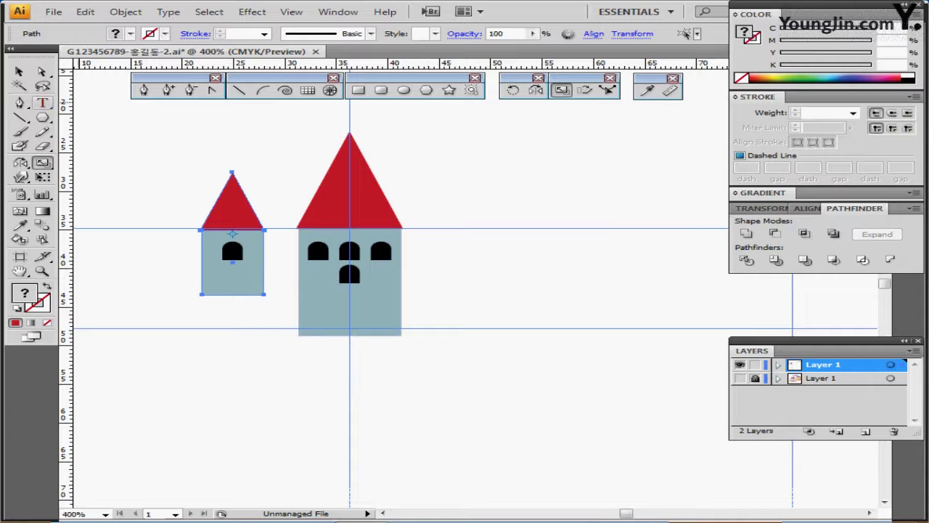
pyautogui.press('v')
pyautogui.hotkey('ctrl', 'shift', 'a')
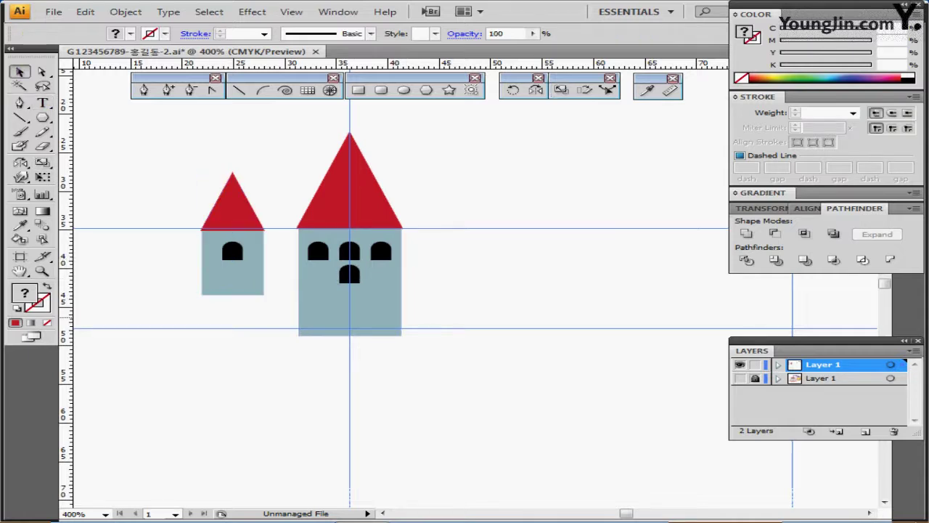
# - Stretch the small tower's body downward until its bottom edge matches the side tower outline on the reference layer
pyautogui.click(230, 229)
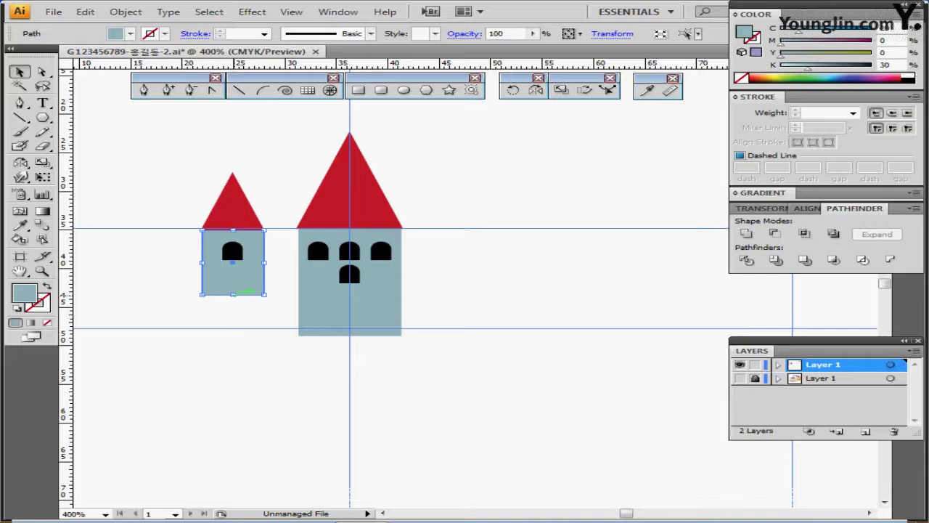
pyautogui.moveTo(232, 294); pyautogui.dragTo(232, 414)
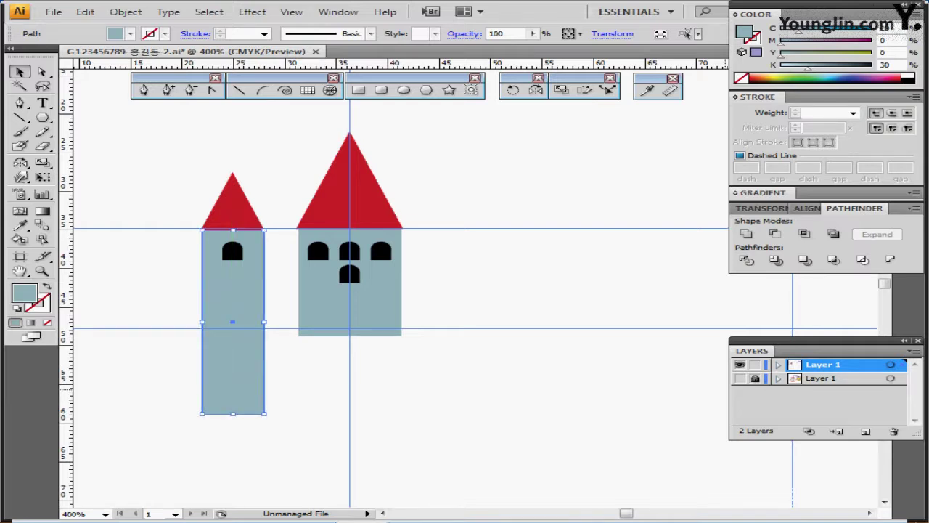
pyautogui.click(739, 378)
pyautogui.hotkey('ctrl', 'y')
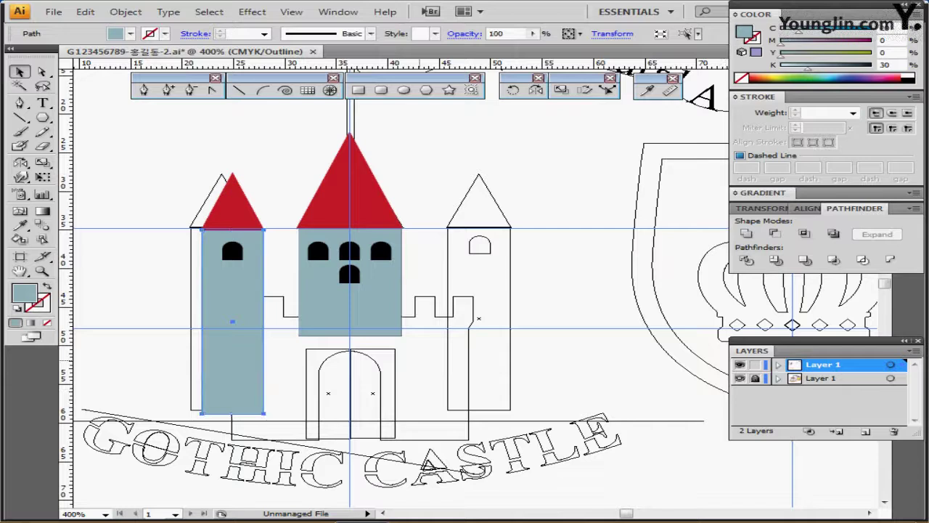
pyautogui.moveTo(233, 414); pyautogui.dragTo(233, 409)
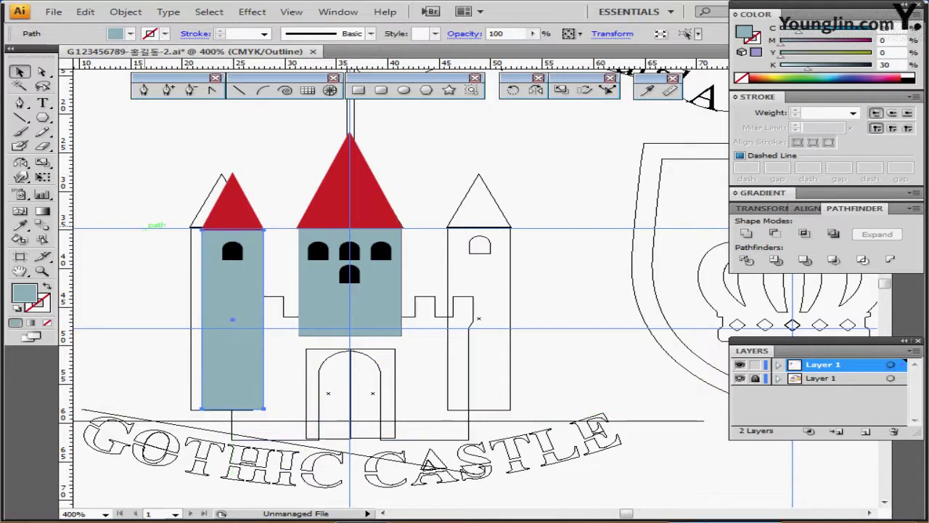
# - Move the whole small tower left onto its reference outline and hide the reference layer
pyautogui.moveTo(167, 184); pyautogui.dragTo(220, 318)
pyautogui.click(739, 378)
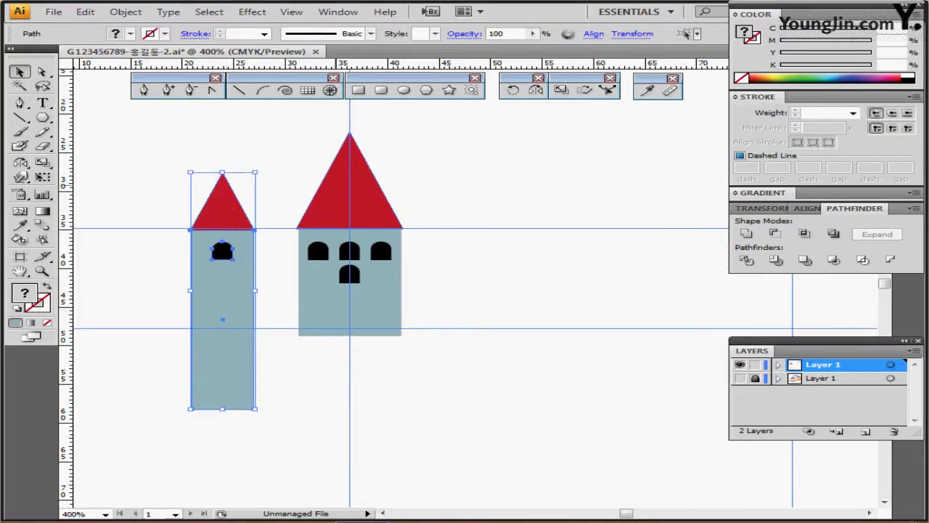
pyautogui.click(212, 170)
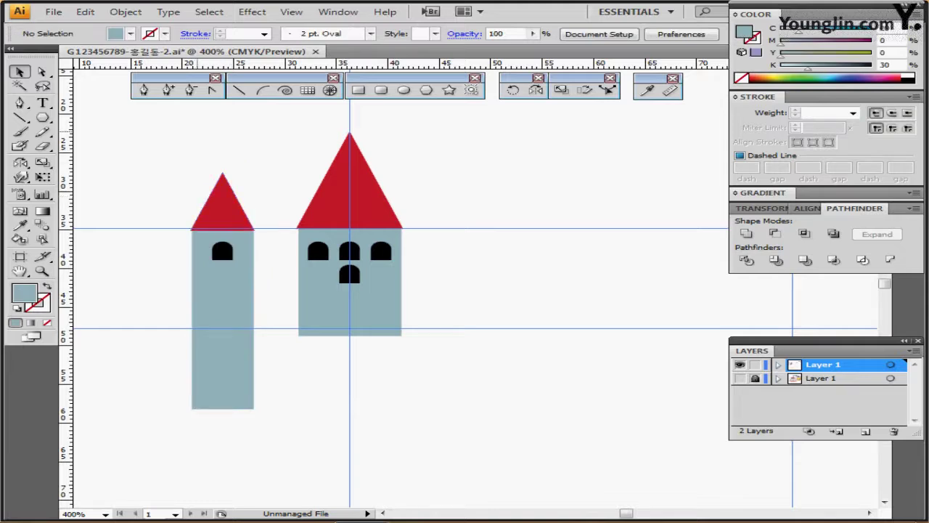
# - Copy the small left tower with its roof and window 25 mm horizontally to the other side of the main tower
pyautogui.moveTo(192, 161); pyautogui.dragTo(240, 322)
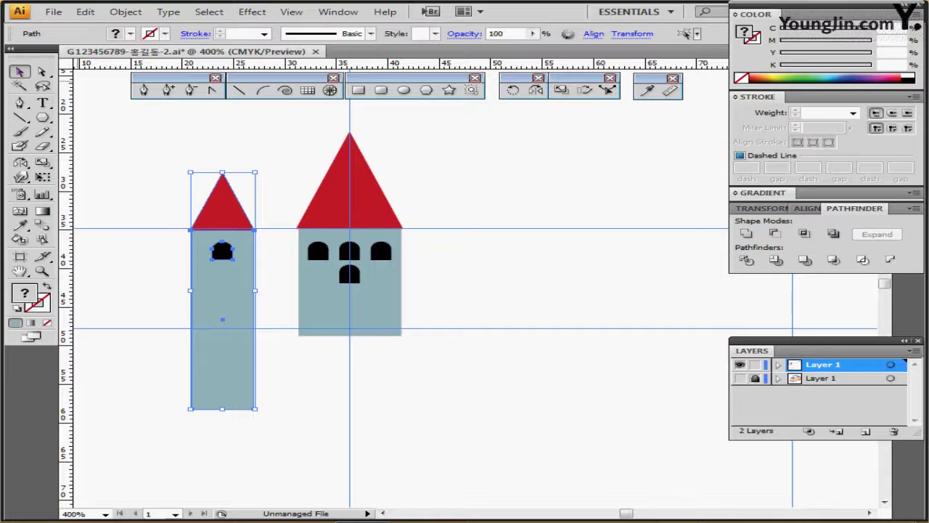
pyautogui.doubleClick(20, 72)
pyautogui.moveTo(449, 177); pyautogui.dragTo(478, 143)
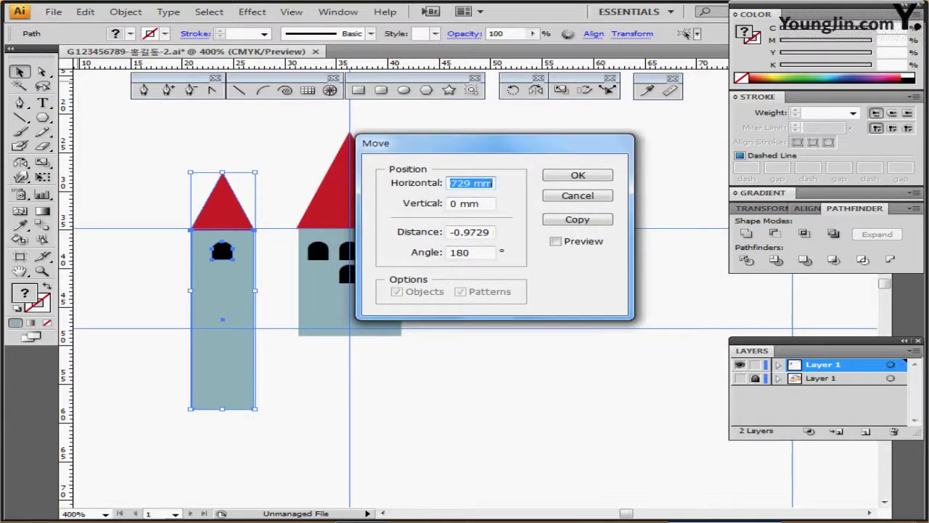
pyautogui.write('25')
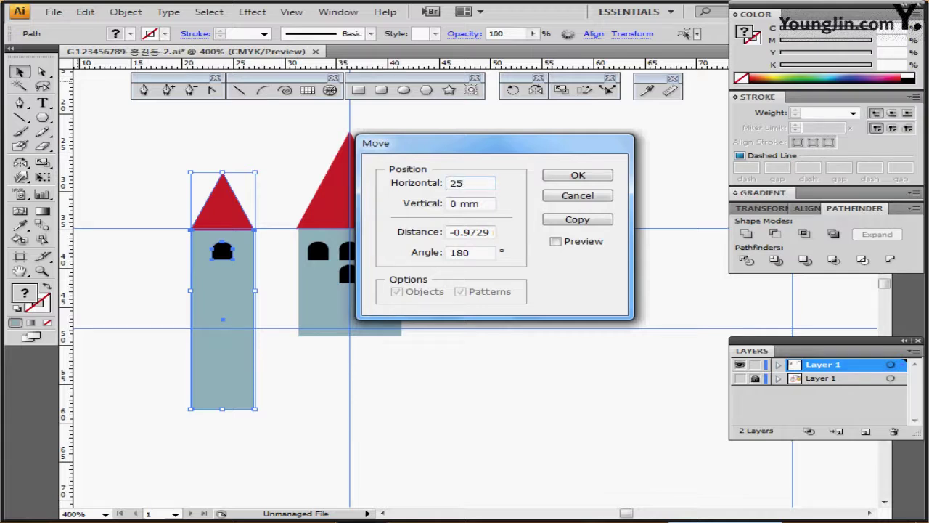
pyautogui.click(556, 241)
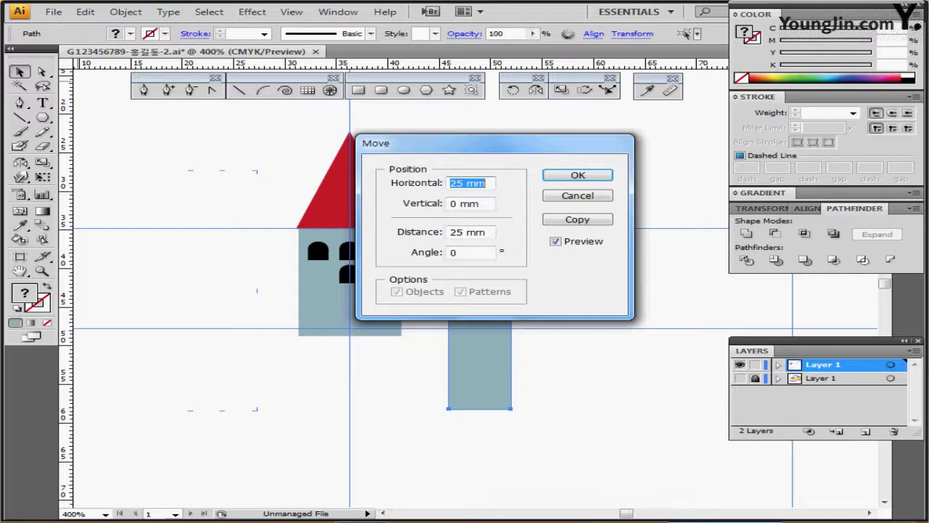
pyautogui.moveTo(465, 143); pyautogui.dragTo(541, 116)
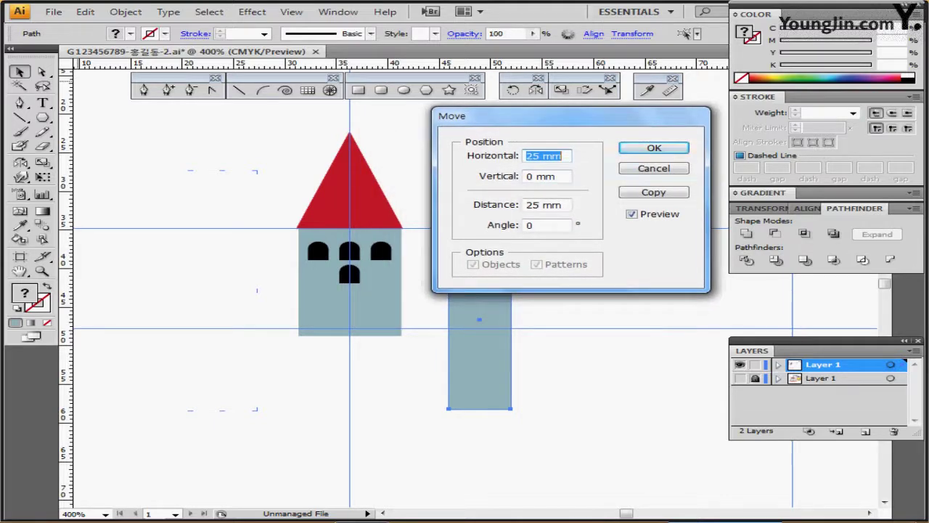
pyautogui.click(653, 192)
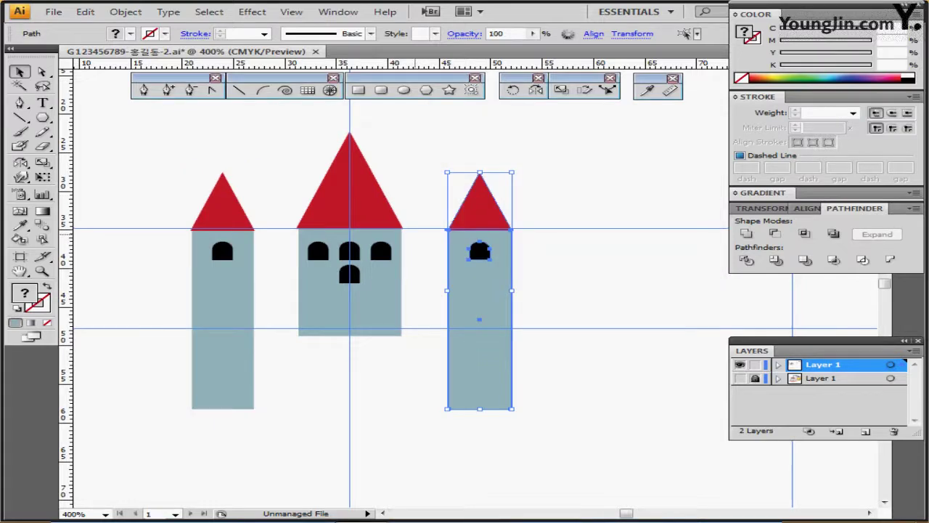
# - Create a 23 × 12 mm rectangle in the light blue swatch colour, centred near the vertical guide at the side towers' base
pyautogui.press('space')
pyautogui.moveTo(390, 363); pyautogui.dragTo(389, 349)
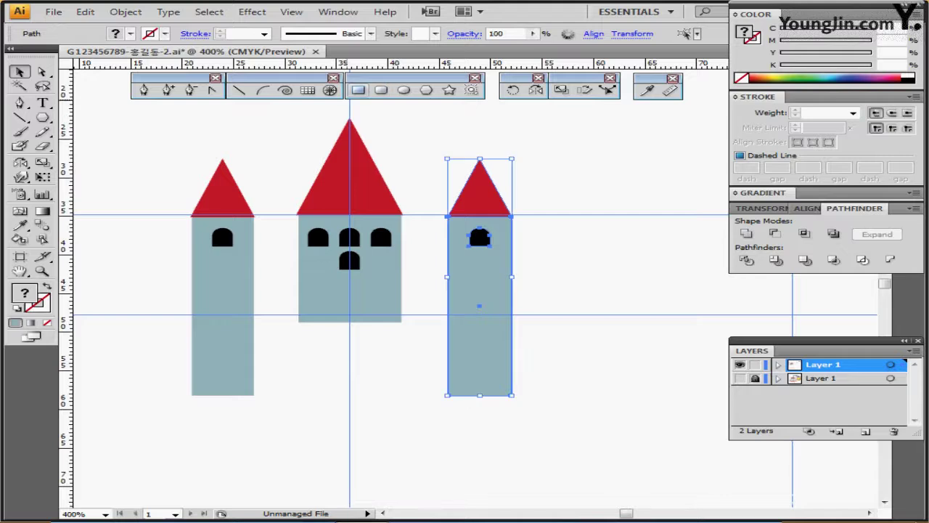
pyautogui.click(358, 90)
pyautogui.keyDown('ctrl'); pyautogui.click(426, 349); pyautogui.keyUp('ctrl')
pyautogui.press('space')
pyautogui.moveTo(148, 260); pyautogui.dragTo(329, 274)
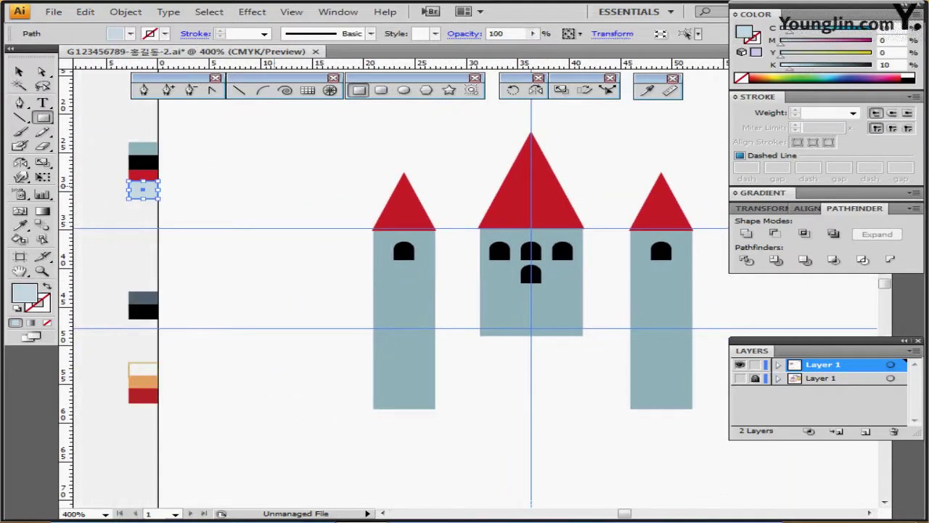
pyautogui.moveTo(401, 228); pyautogui.dragTo(206, 190)
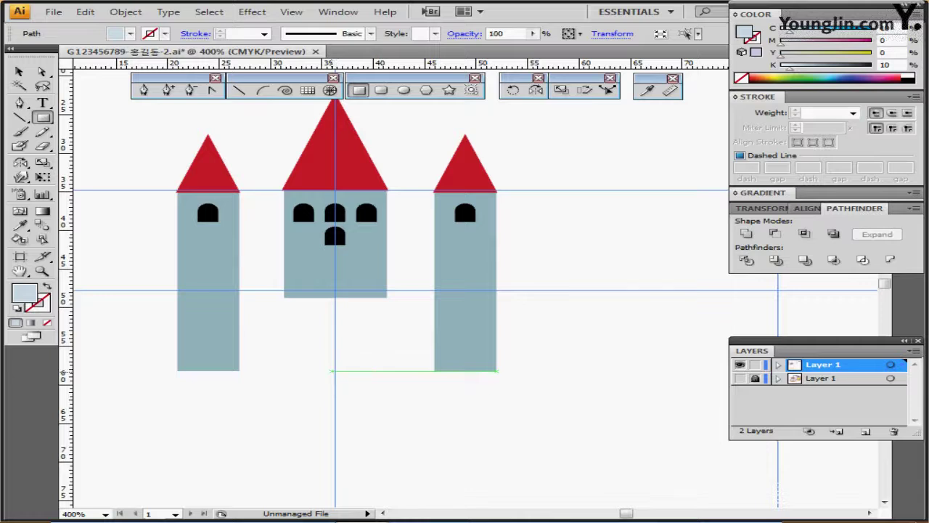
pyautogui.click(335, 370)
pyautogui.write('23')
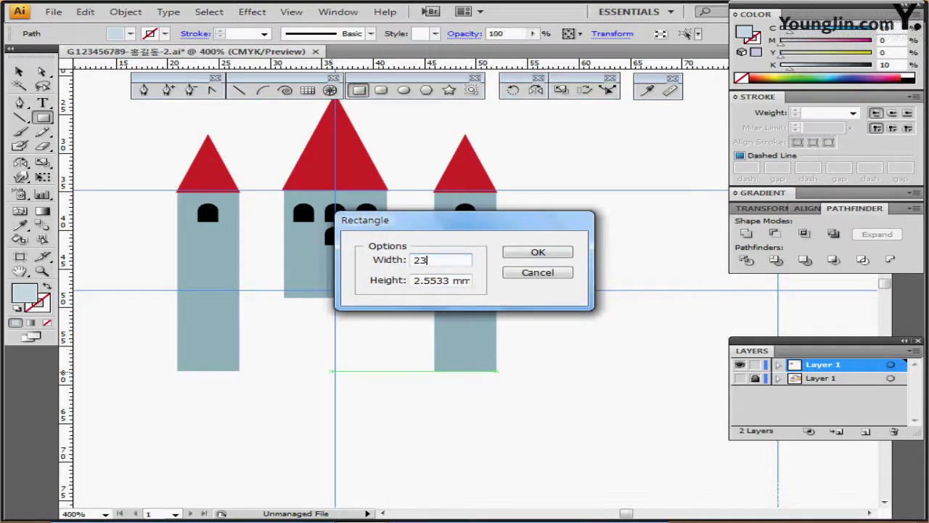
pyautogui.press('Tab')
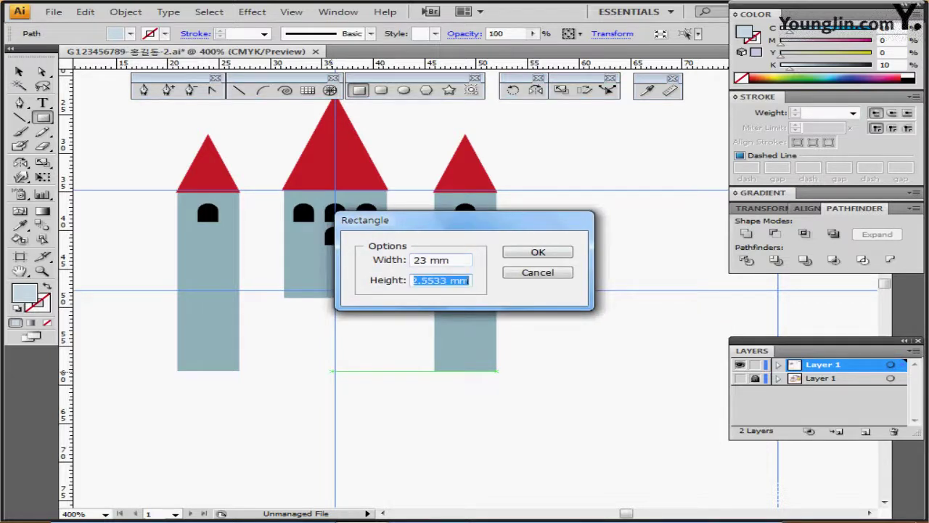
pyautogui.write('12')
pyautogui.press('Return')
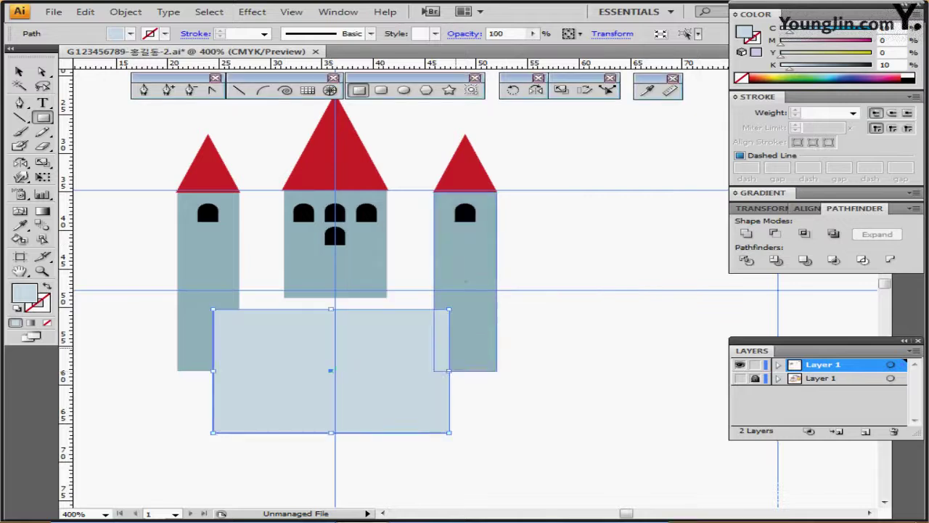
# - Move the light blue rectangle up over the towers, align it with the wall outline on the reference layer, and hide that layer
pyautogui.moveTo(395, 382); pyautogui.dragTo(394, 348)
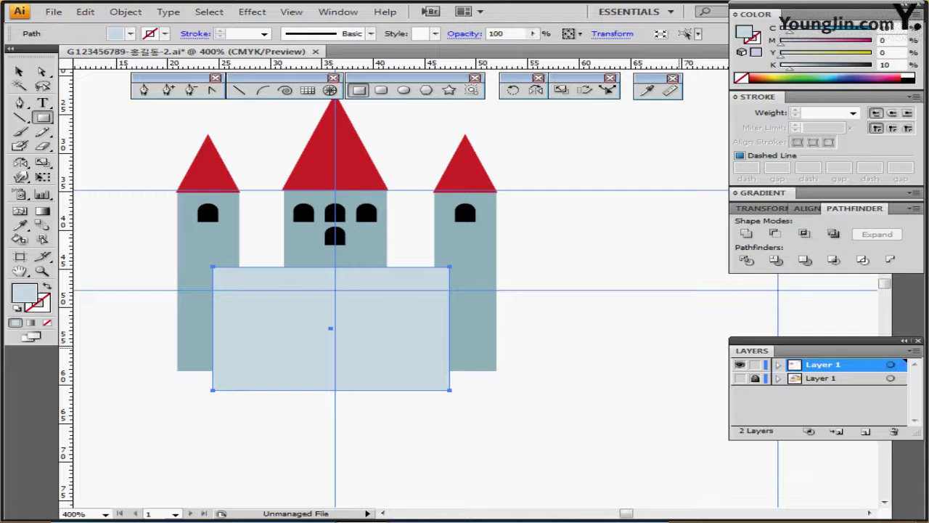
pyautogui.keyDown('ctrl'); pyautogui.click(740, 377); pyautogui.keyUp('ctrl')
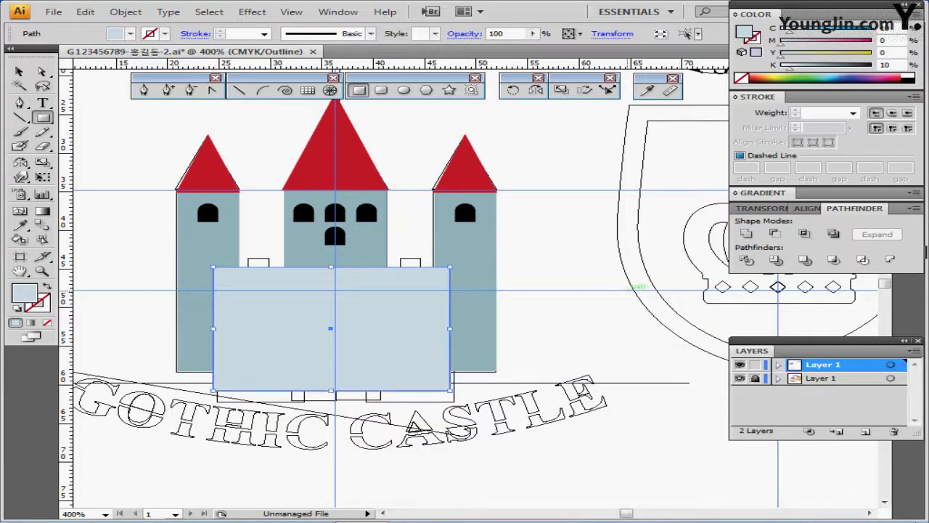
pyautogui.press('Down')
pyautogui.press('Down')
pyautogui.press('Down')
pyautogui.press('Down')
pyautogui.press('Right')
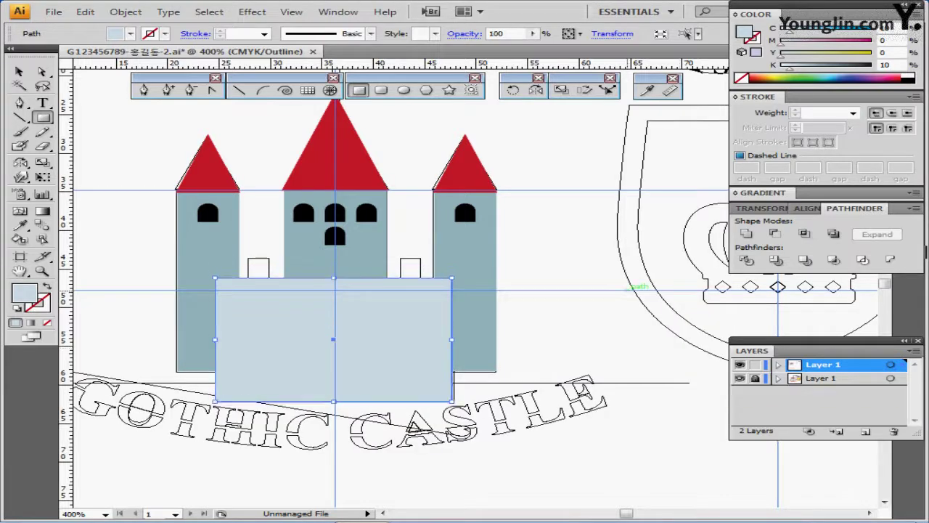
pyautogui.press('Right')
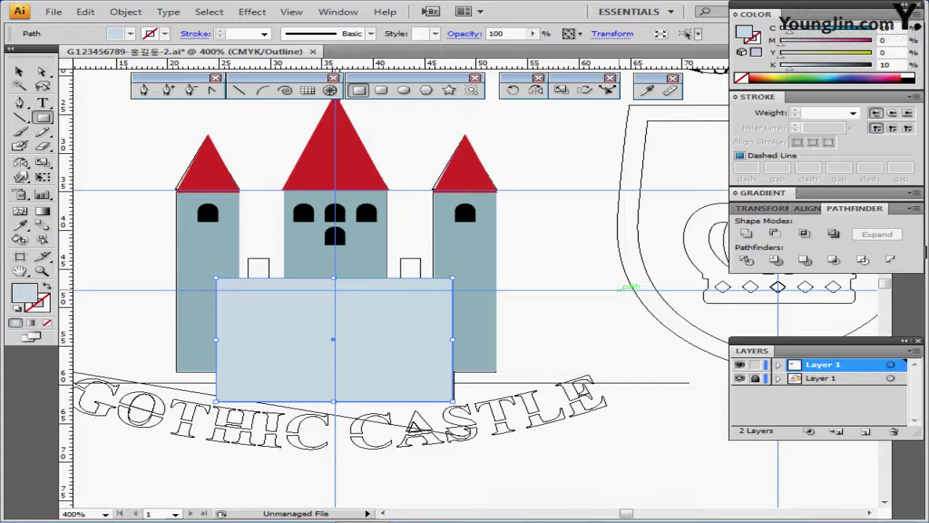
pyautogui.press('Right')
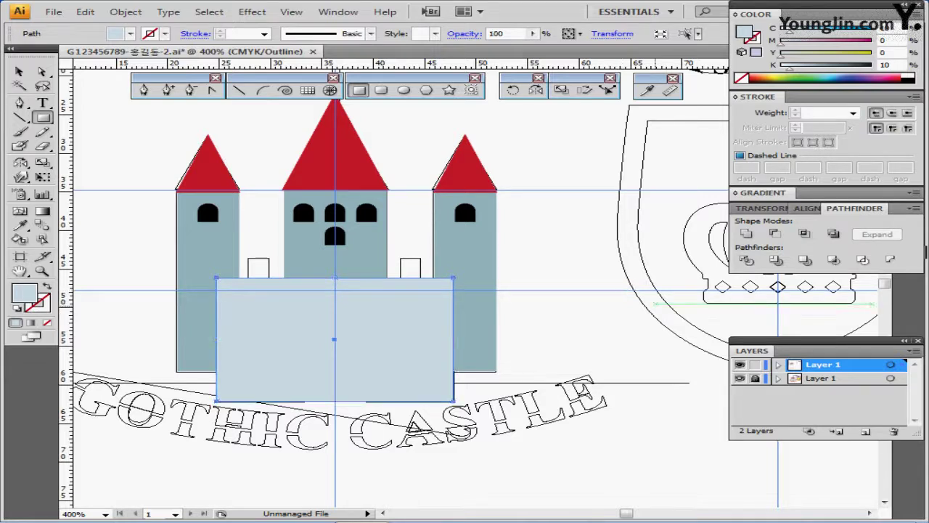
pyautogui.click(739, 377)
pyautogui.hotkey('ctrl', '+')
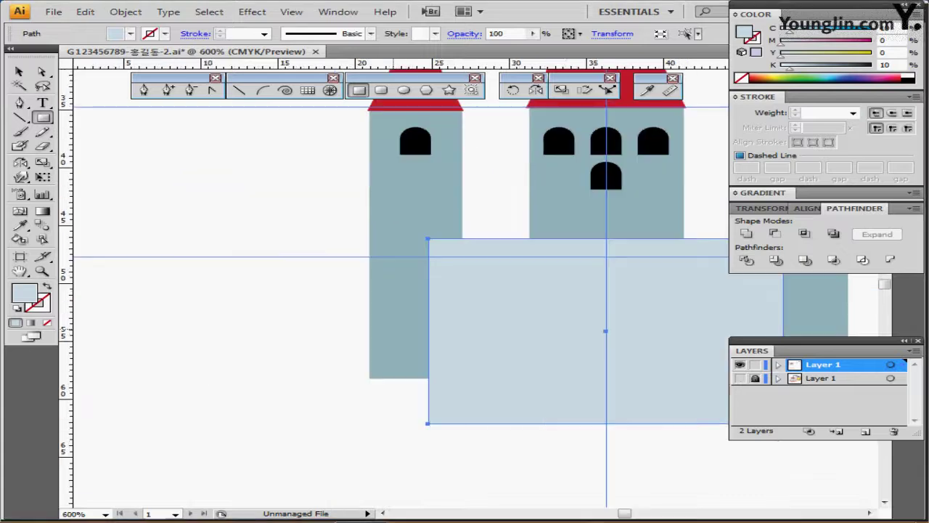
pyautogui.moveTo(484, 293); pyautogui.dragTo(260, 310)
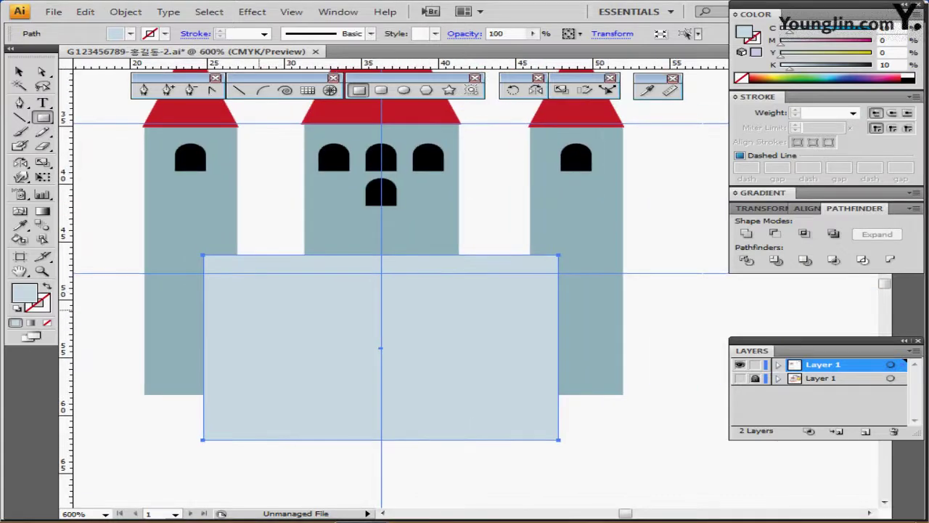
# - Draw a light blue rectangle about 1.6 × 1.9 mm over the wall's upper left corner and mirror a copy across the vertical guide
pyautogui.hotkey('ctrl', '+')
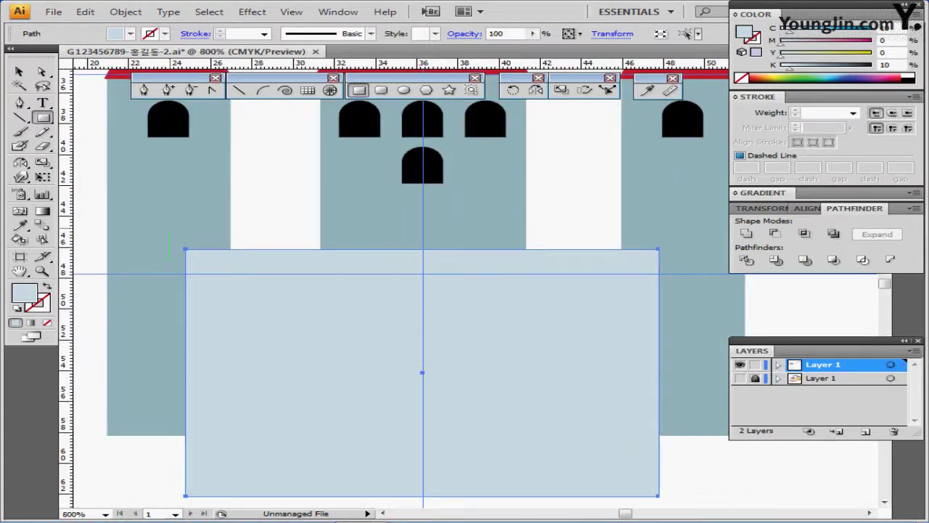
pyautogui.moveTo(169, 230); pyautogui.dragTo(202, 255)
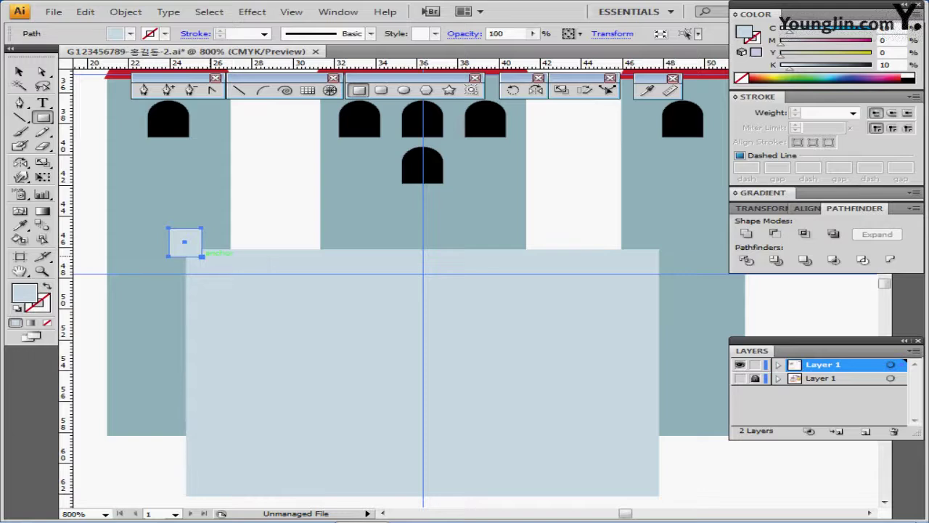
pyautogui.moveTo(315, 298); pyautogui.dragTo(281, 269)
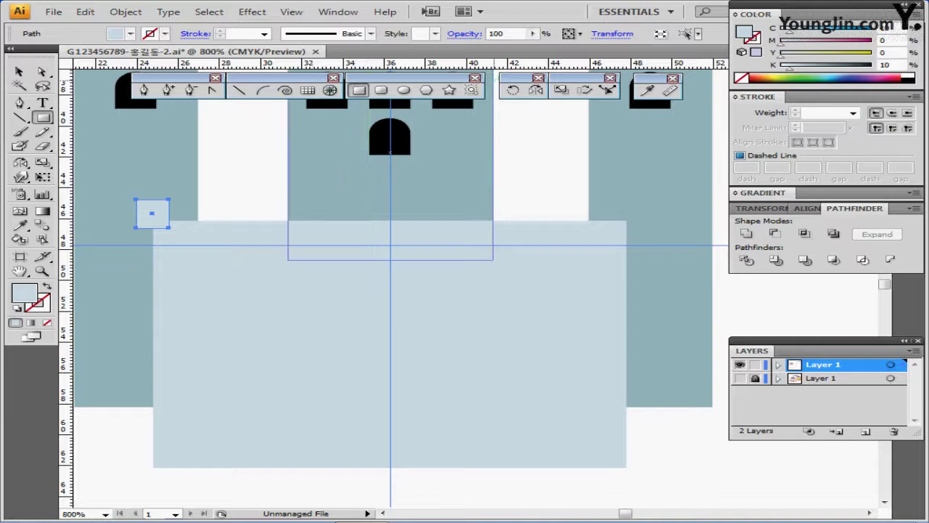
pyautogui.click(536, 90)
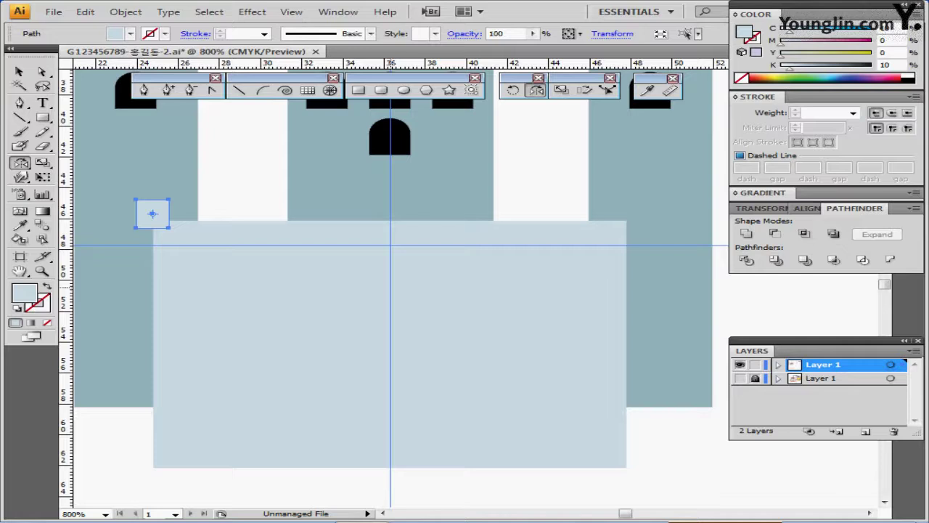
pyautogui.click(390, 287)
pyautogui.moveTo(207, 261); pyautogui.dragTo(594, 266)
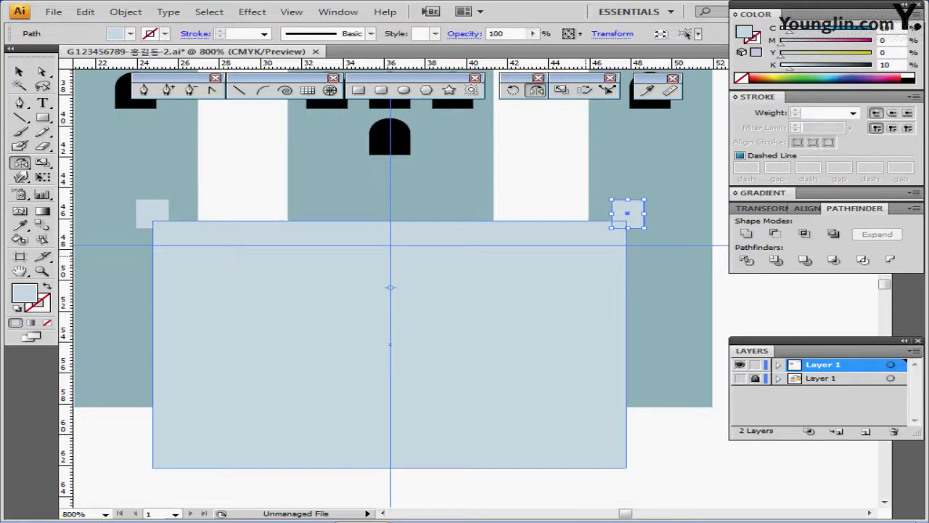
# - Select both small corner squares and make a blend between them
pyautogui.keyDown('ctrl'); pyautogui.keyDown('shift'); pyautogui.click(166, 203); pyautogui.keyUp('shift'); pyautogui.keyUp('ctrl')
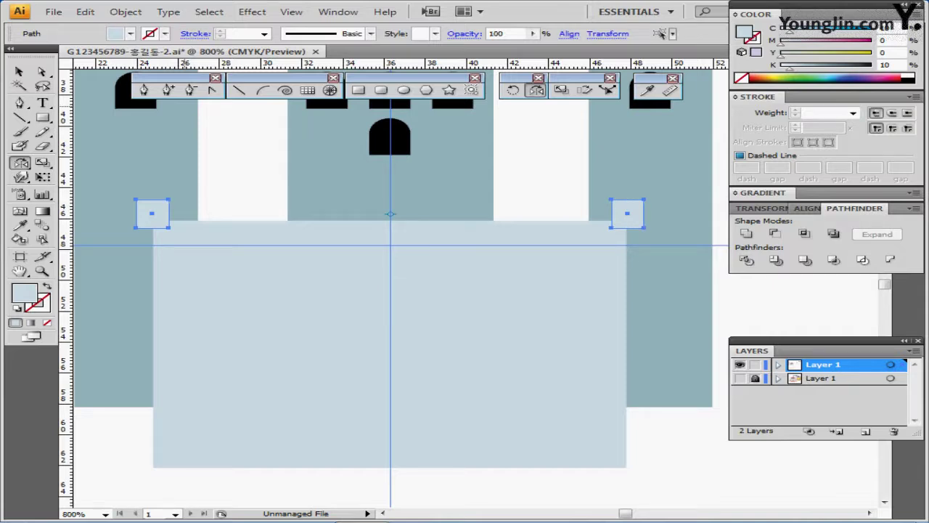
pyautogui.click(126, 12)
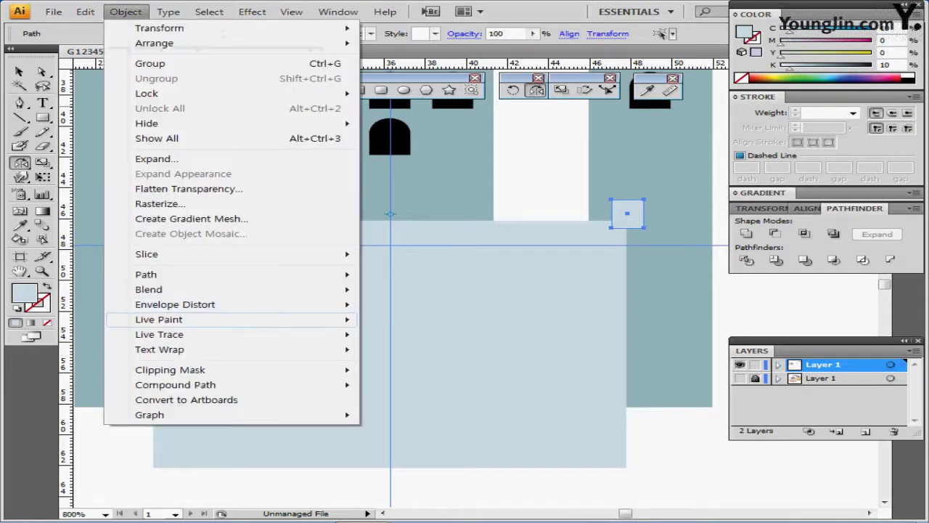
pyautogui.moveTo(218, 289)
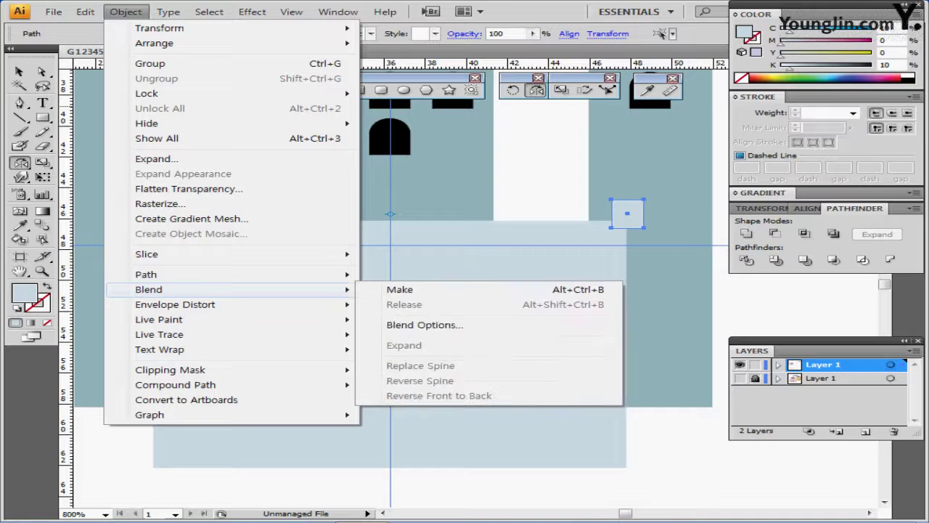
pyautogui.click(400, 289)
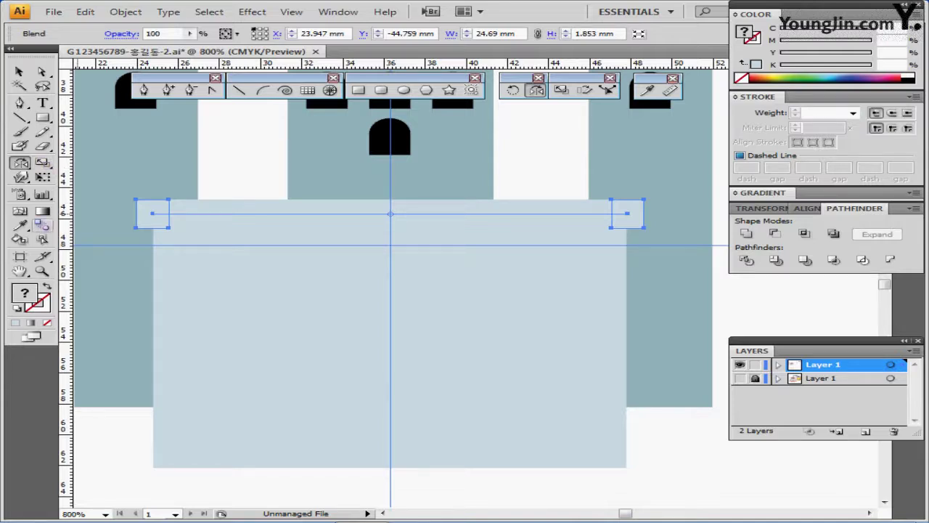
# - Set the blend's spacing to Specified Steps with 5 steps
pyautogui.doubleClick(42, 225)
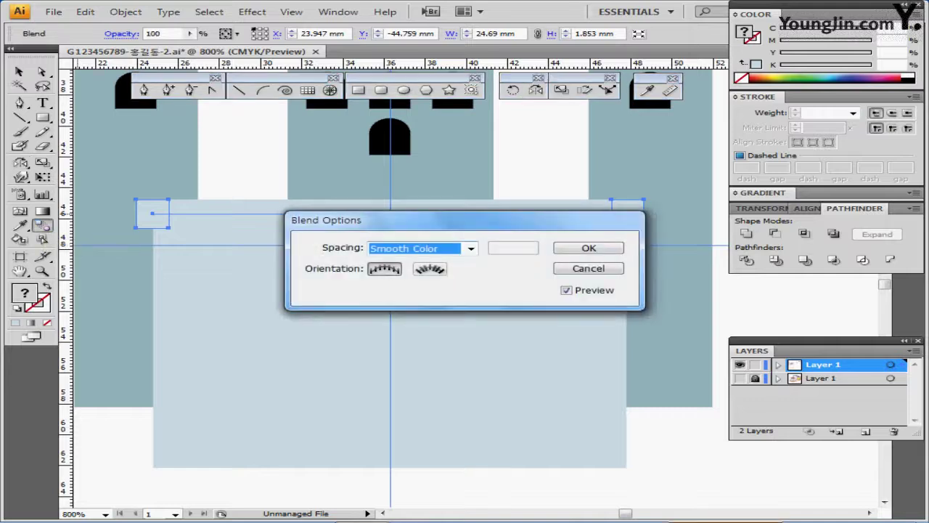
pyautogui.click(472, 248)
pyautogui.press('Down')
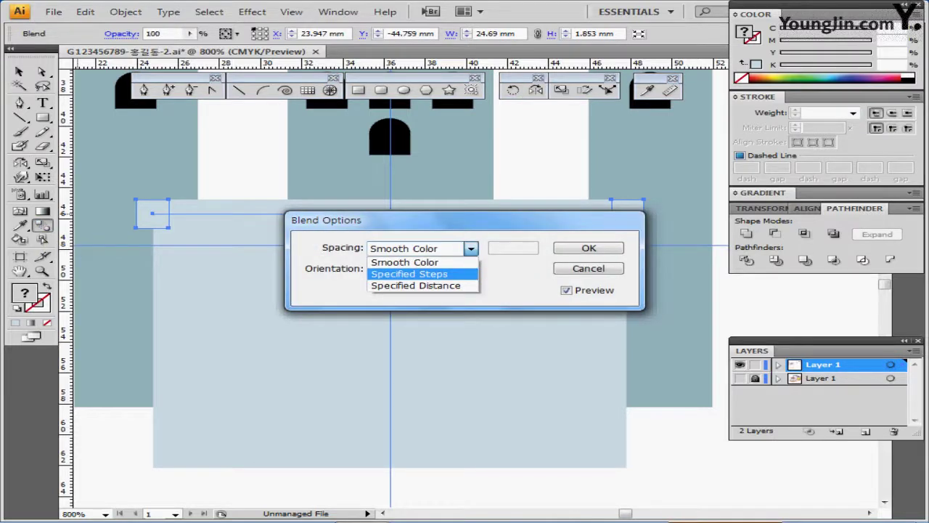
pyautogui.press('Tab')
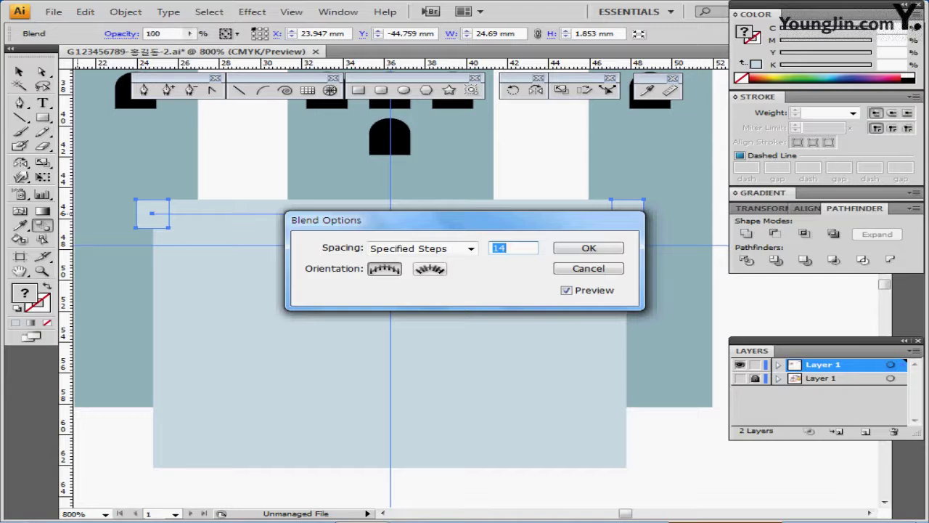
pyautogui.write('5')
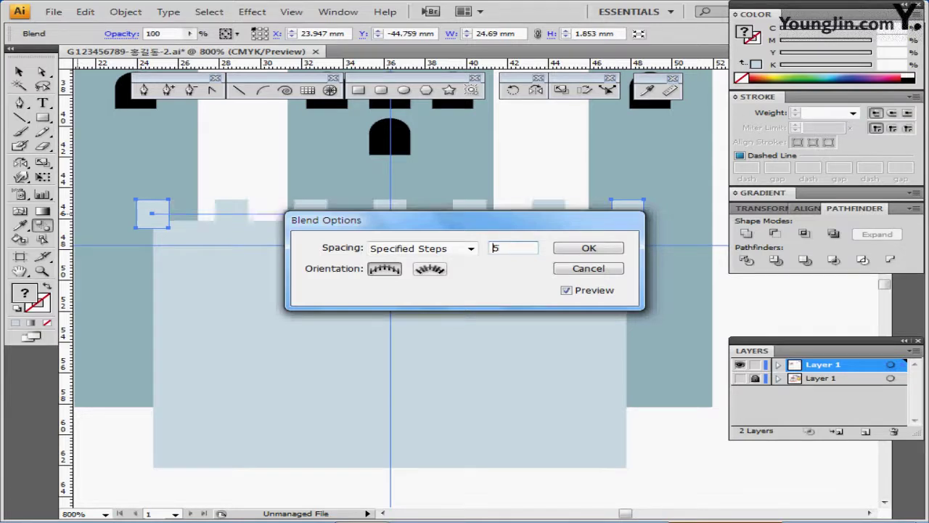
pyautogui.moveTo(450, 220); pyautogui.dragTo(443, 308)
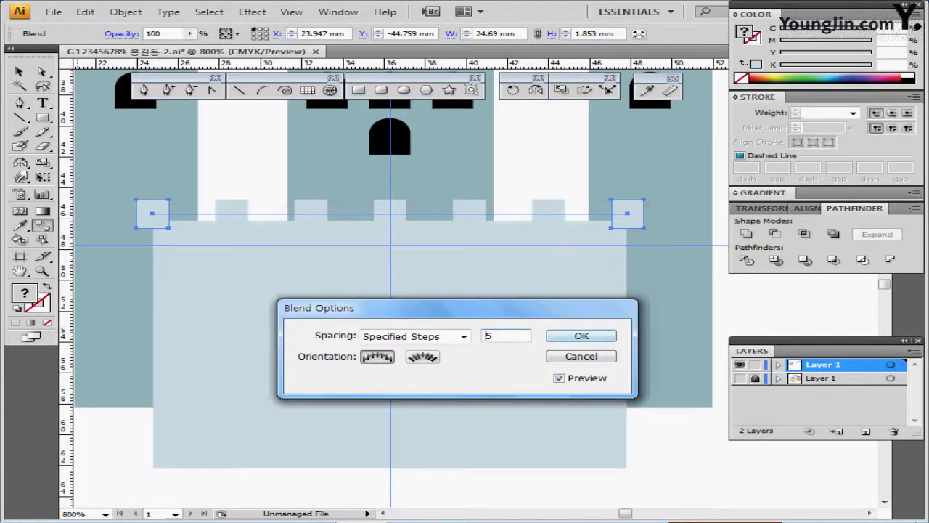
pyautogui.press('Return')
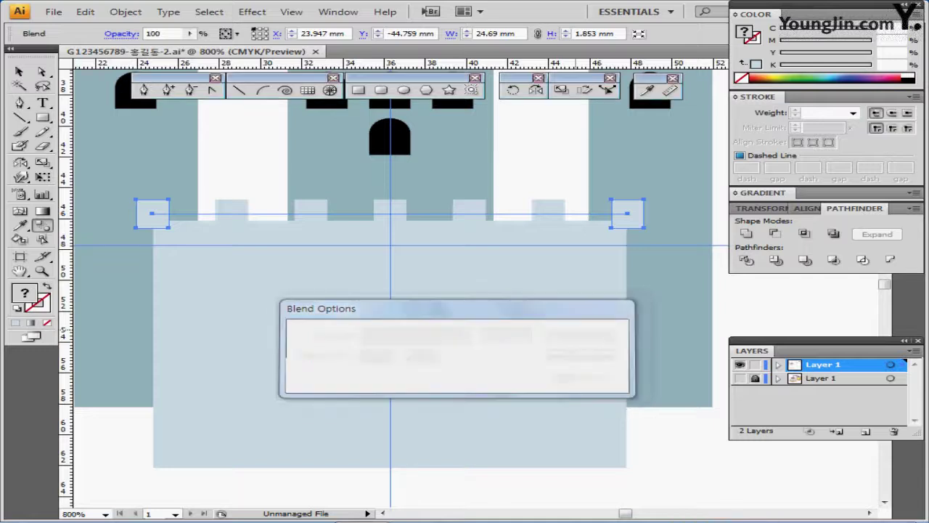
# - Nudge the blended squares up about 0.4 mm so their bases just meet the wall's upper edge
pyautogui.press('Up')
pyautogui.press('Up')
pyautogui.press('Up')
pyautogui.press('Up')
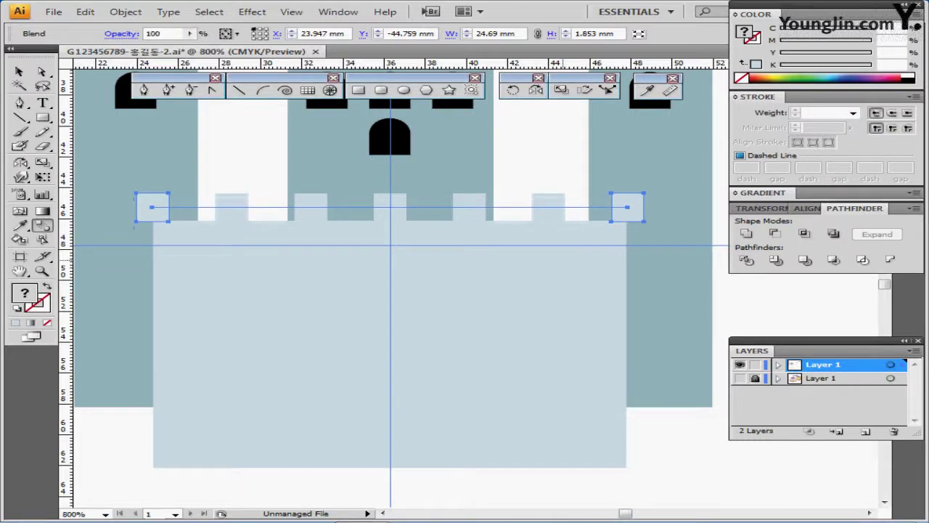
pyautogui.press('Up')
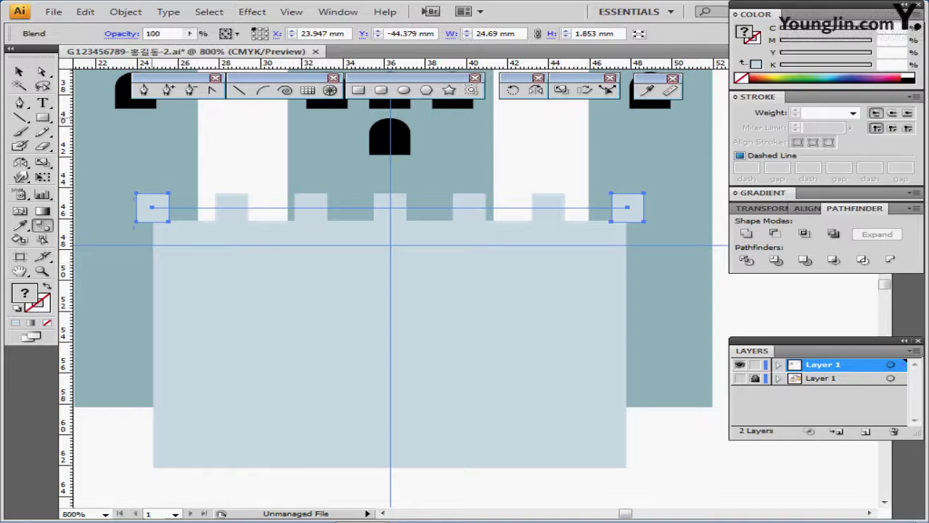
# - Expand the blend into separate ungrouped squares and unite them with the light blue wall into one shape
pyautogui.click(126, 12)
pyautogui.moveTo(149, 289)
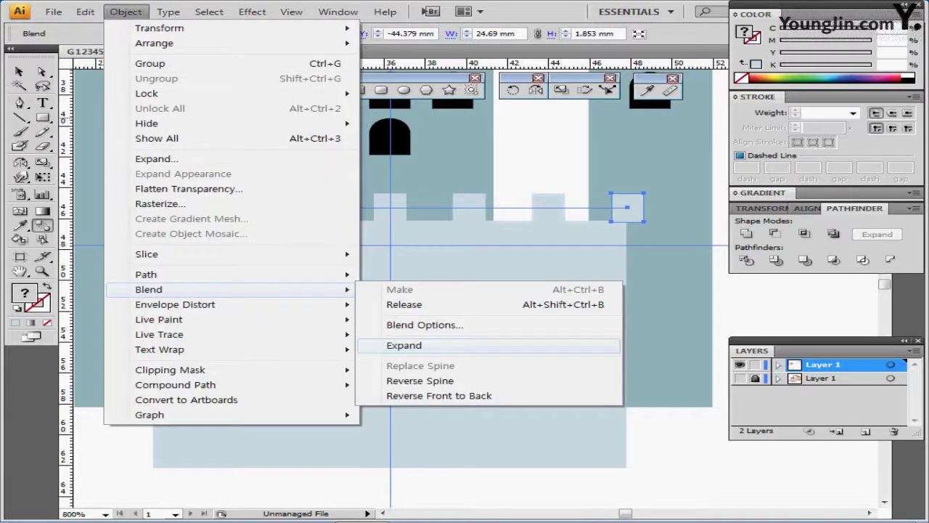
pyautogui.click(403, 345)
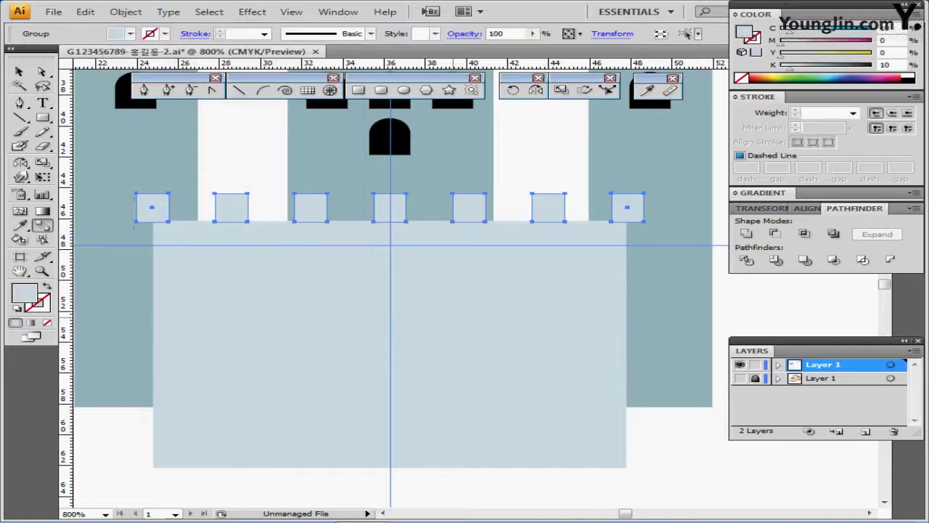
pyautogui.hotkey('ctrl', 'a')
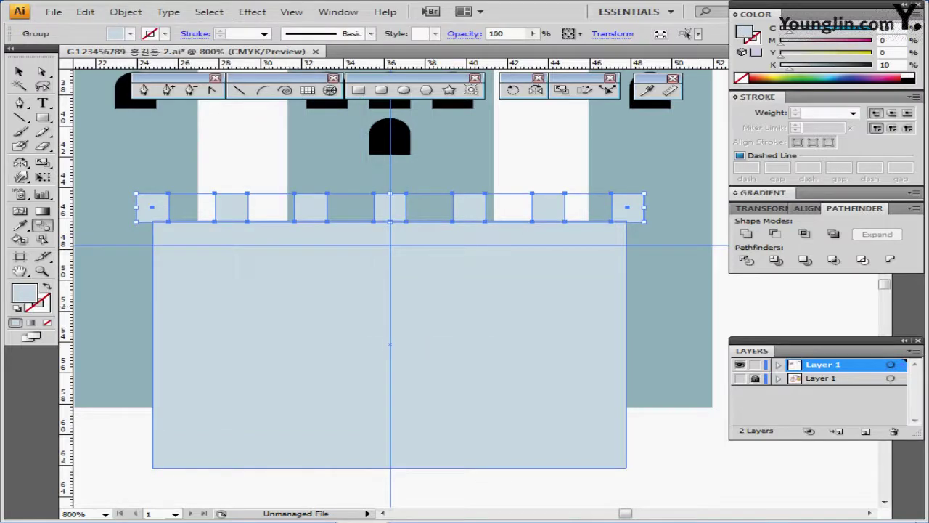
pyautogui.hotkey('ctrl', 'shift', 'g')
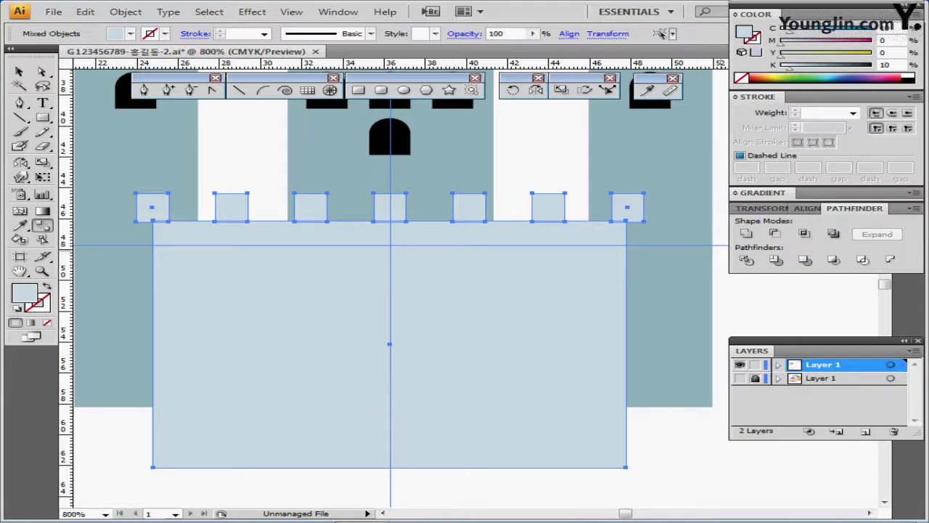
pyautogui.click(745, 233)
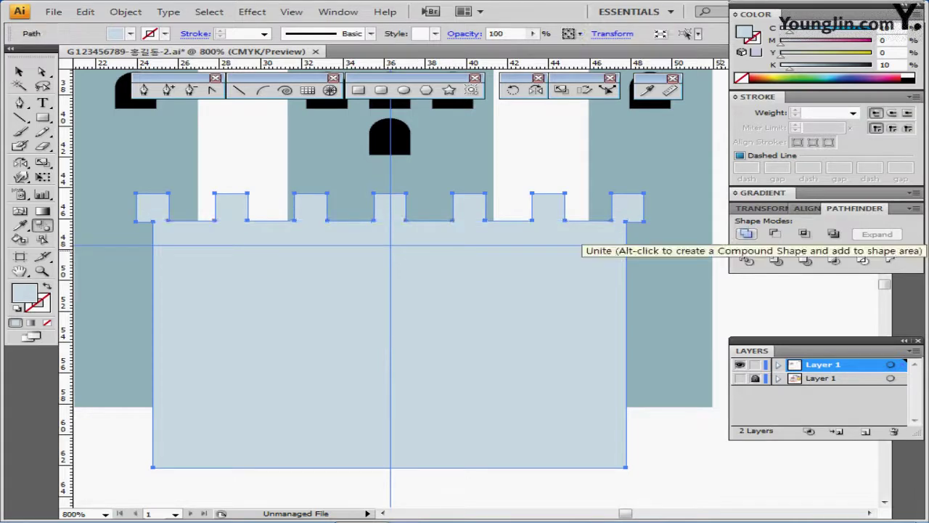
# - Move the two anchor points where the wall's sides meet the outer battlements down to form slanted corners, and deselect the wall
pyautogui.press('a')
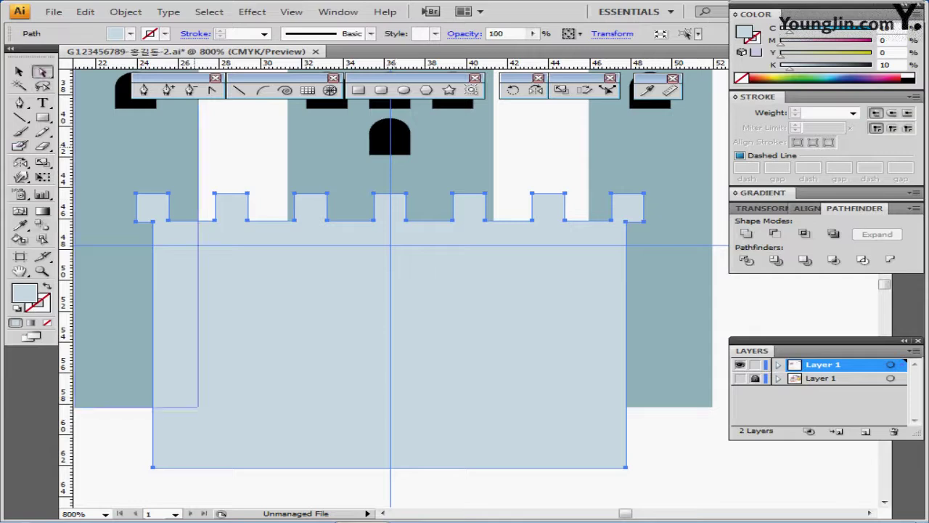
pyautogui.click(153, 221)
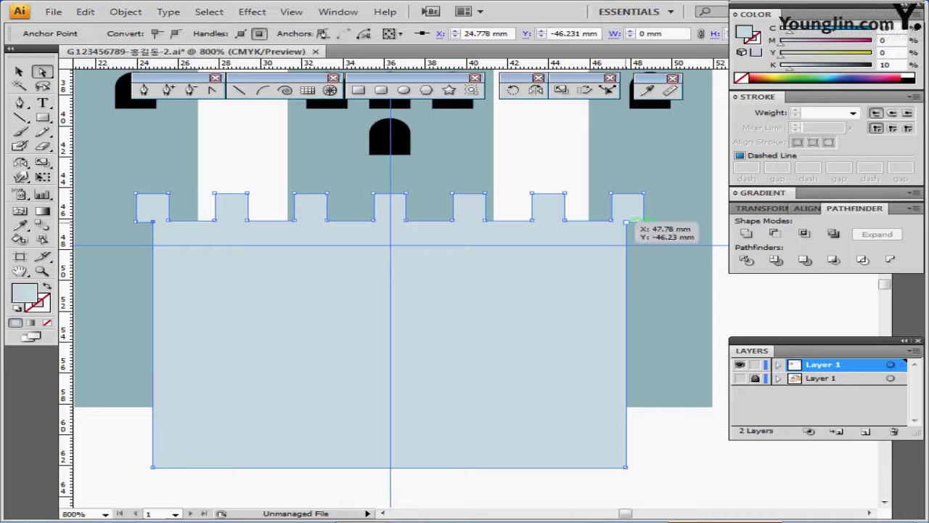
pyautogui.keyDown('shift'); pyautogui.click(625, 221); pyautogui.keyUp('shift')
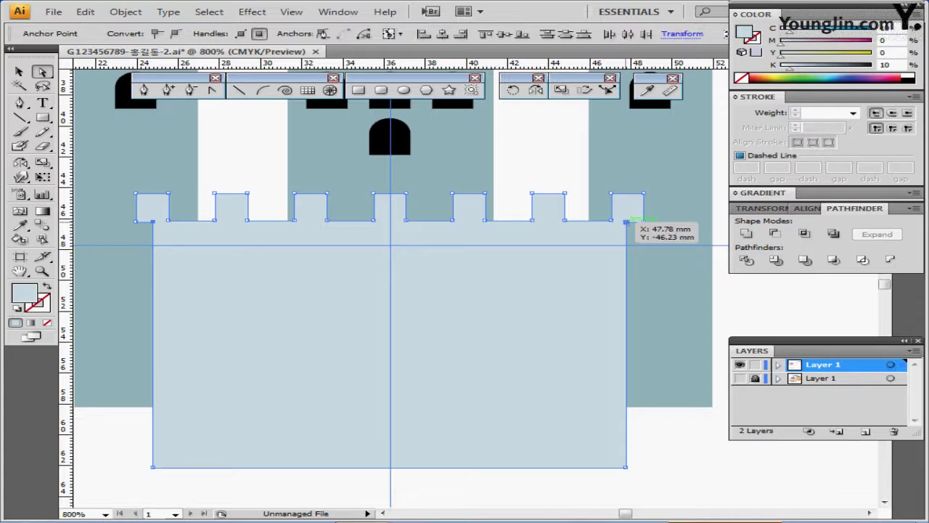
pyautogui.press('Down')
pyautogui.press('Down')
pyautogui.press('Down')
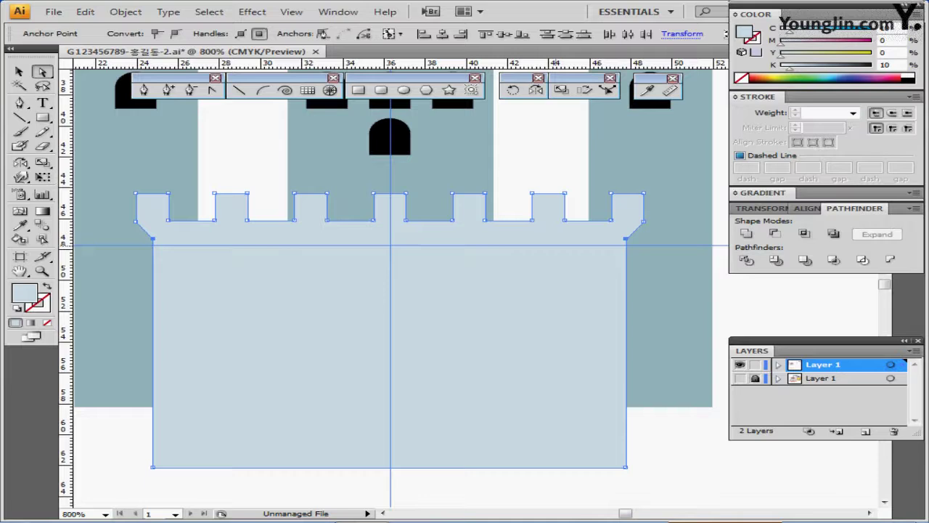
pyautogui.hotkey('ctrl', '-')
pyautogui.hotkey('ctrl', '-')
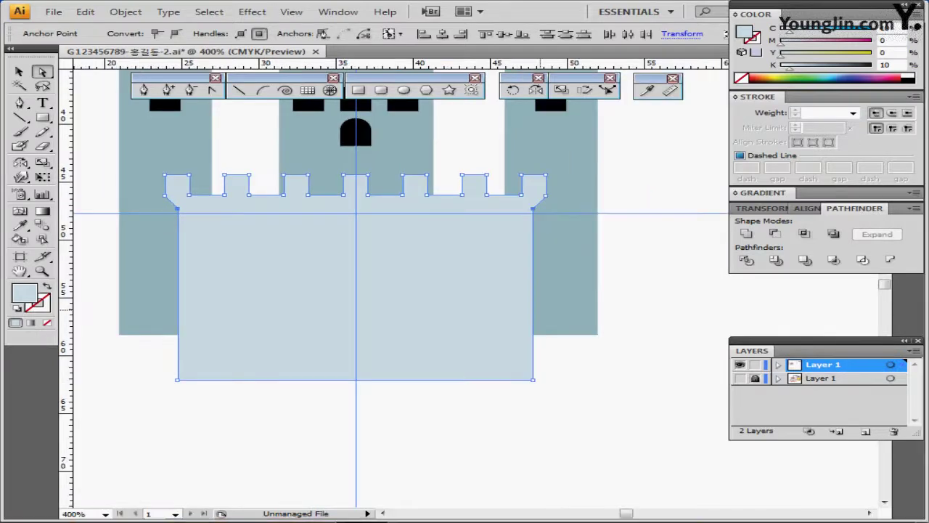
pyautogui.hotkey('ctrl', 'shift', 'a')
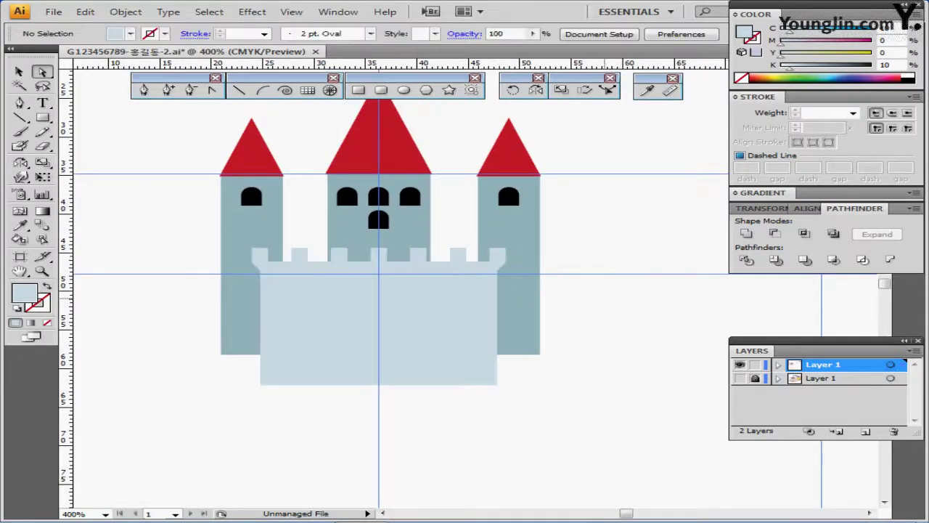
# - Create a 6 × 15 mm rounded rectangle with a 3 mm corner radius, centred on the vertical guide over the front wall
pyautogui.click(381, 90)
pyautogui.moveTo(440, 289); pyautogui.dragTo(434, 245)
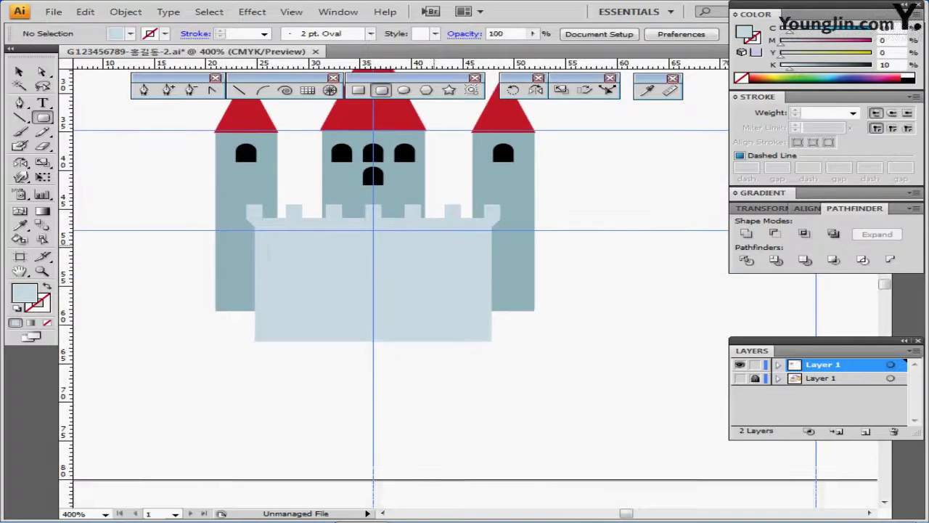
pyautogui.click(373, 151)
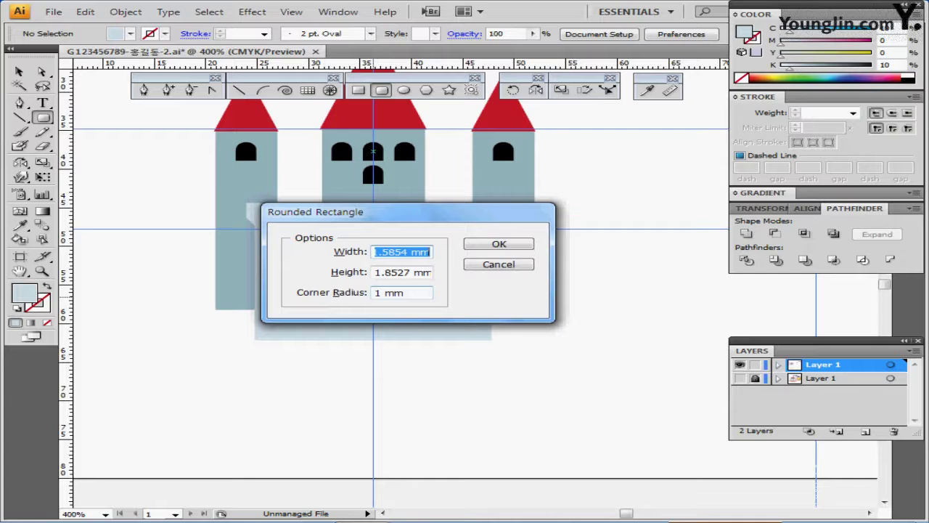
pyautogui.write('6')
pyautogui.press('Tab')
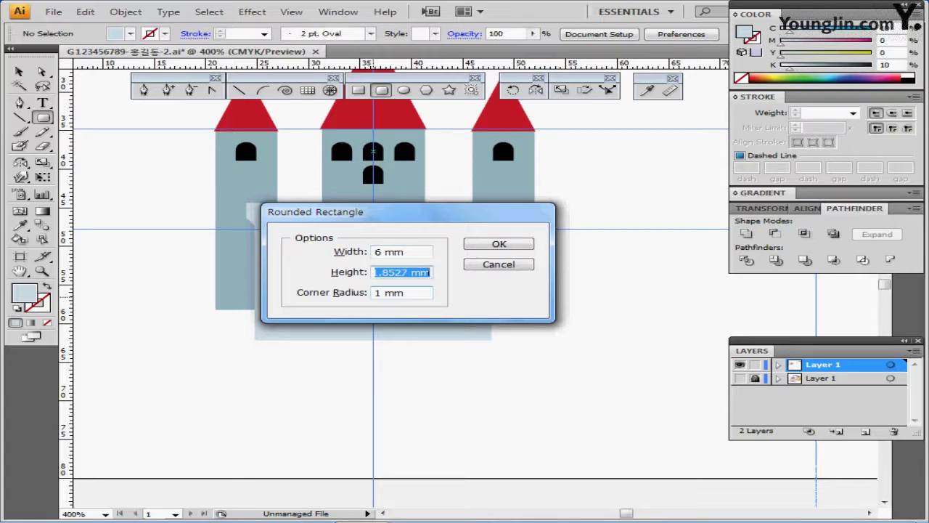
pyautogui.write('19')
pyautogui.press('BackSpace')
pyautogui.write('5')
pyautogui.press('Tab')
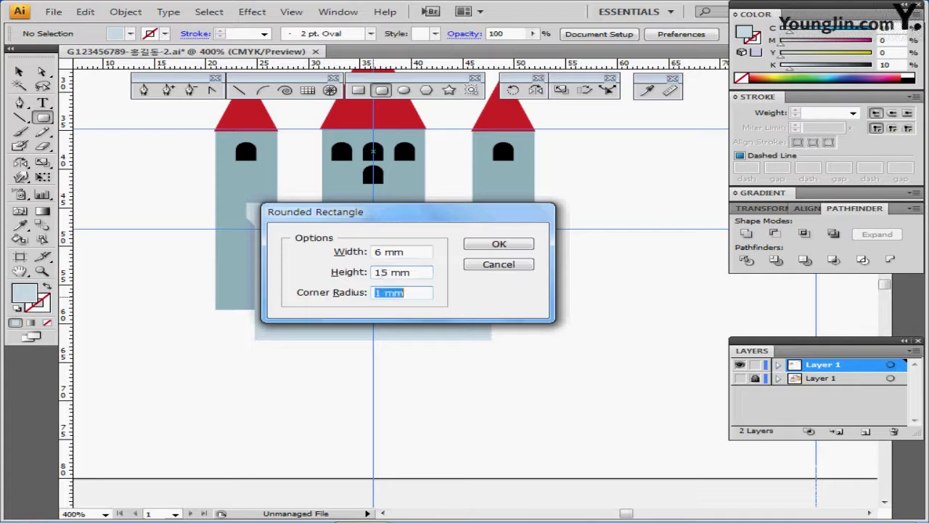
pyautogui.write('3')
pyautogui.press('Return')
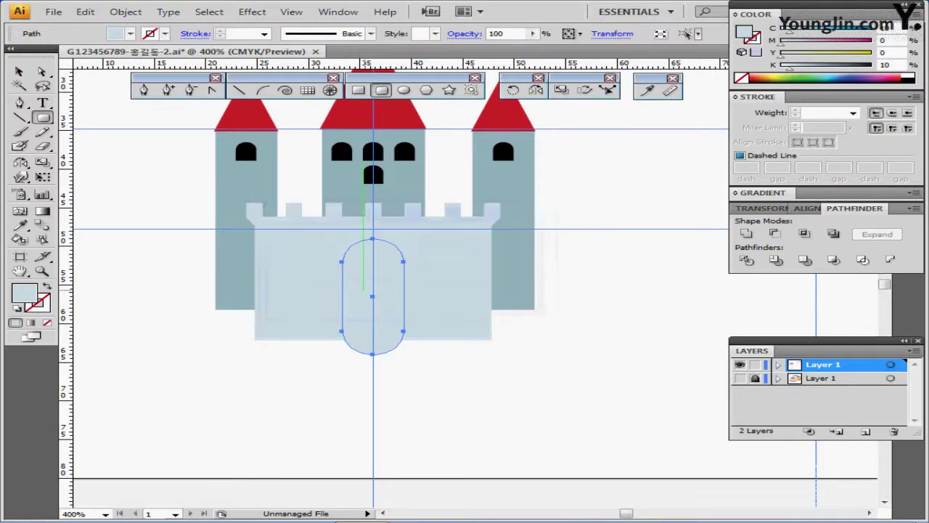
# - Move the rounded rectangle straight down so its rounded lower end extends below the wall's base
pyautogui.press('Down')
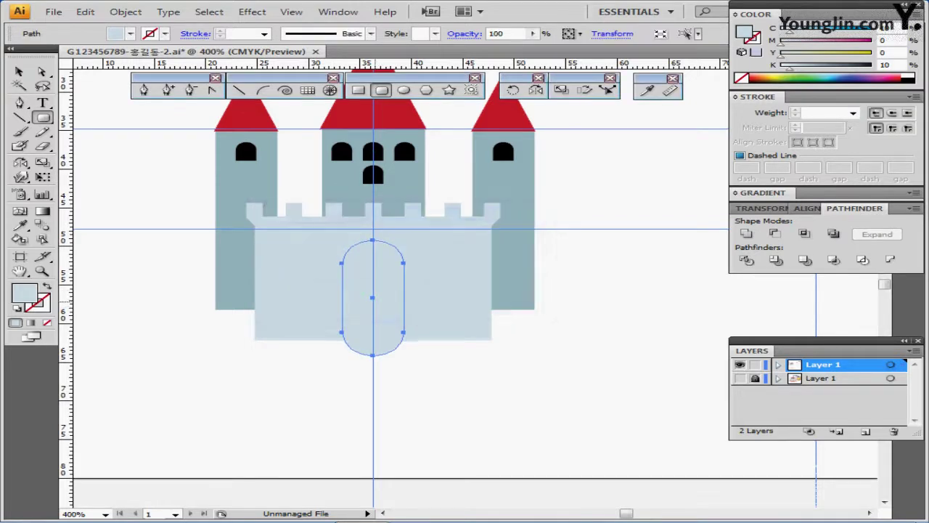
pyautogui.press('Down')
pyautogui.press('Down')
pyautogui.press('Down')
pyautogui.press('Down')
pyautogui.press('Down')
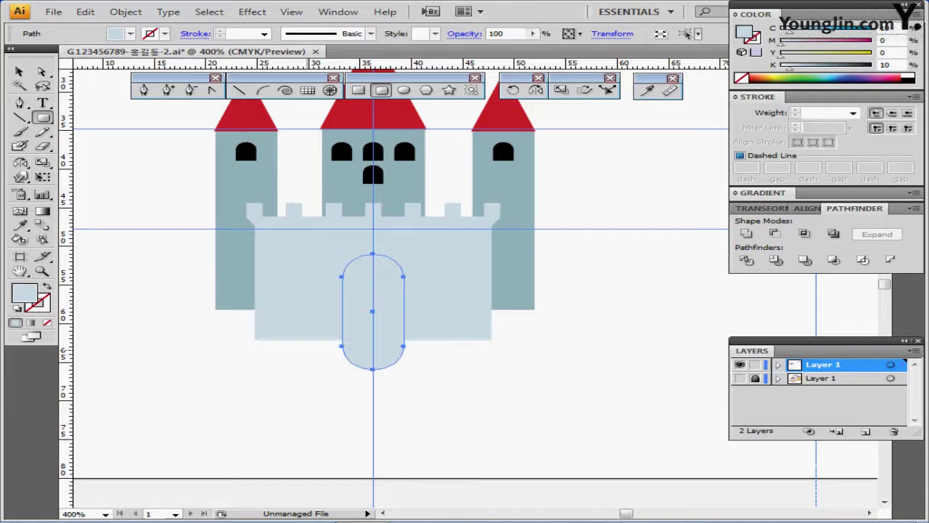
# - Subtract the rounded rectangle from the light blue front wall to cut out an arched gate opening
pyautogui.keyDown('ctrl'); pyautogui.keyDown('shift'); pyautogui.click(309, 305); pyautogui.keyUp('shift'); pyautogui.keyUp('ctrl')
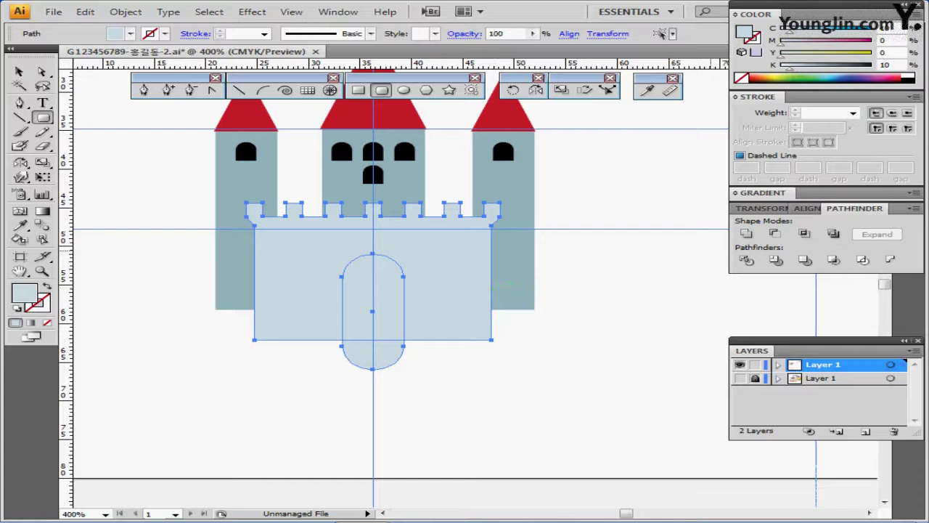
pyautogui.click(808, 208)
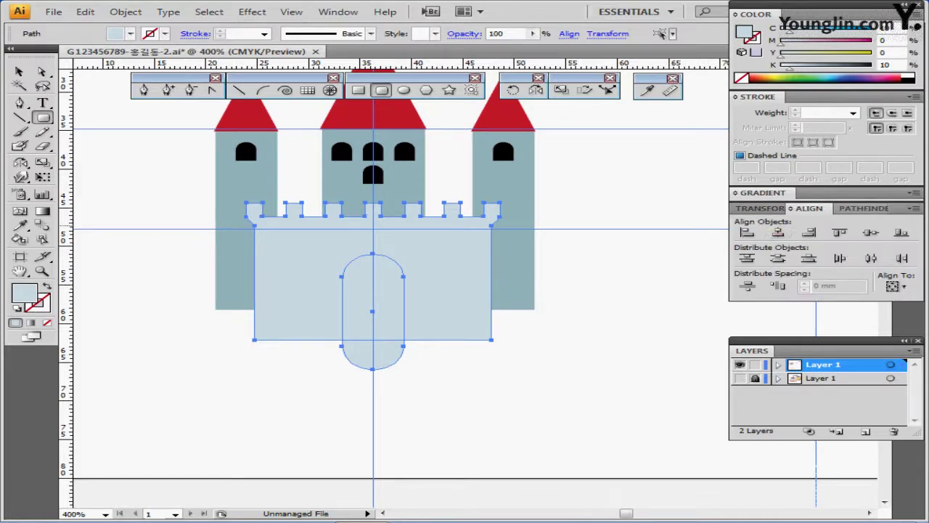
pyautogui.click(864, 208)
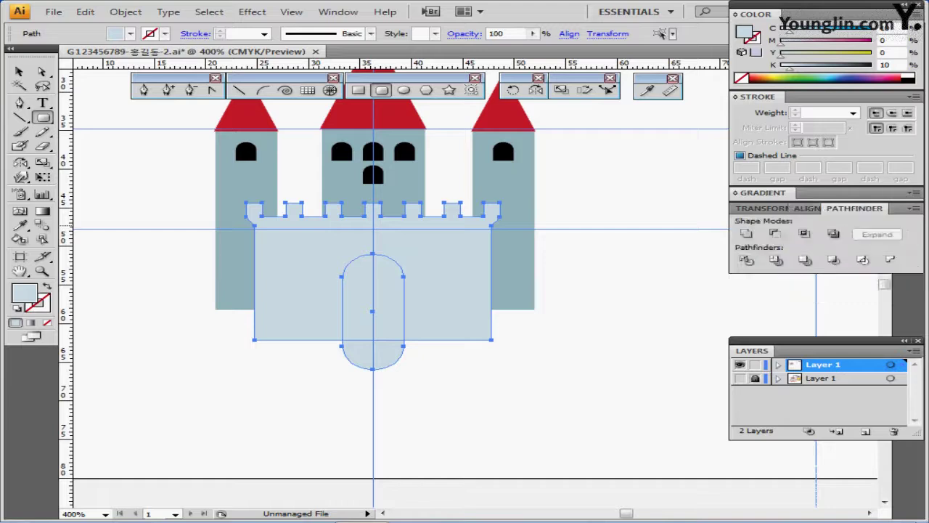
pyautogui.click(774, 233)
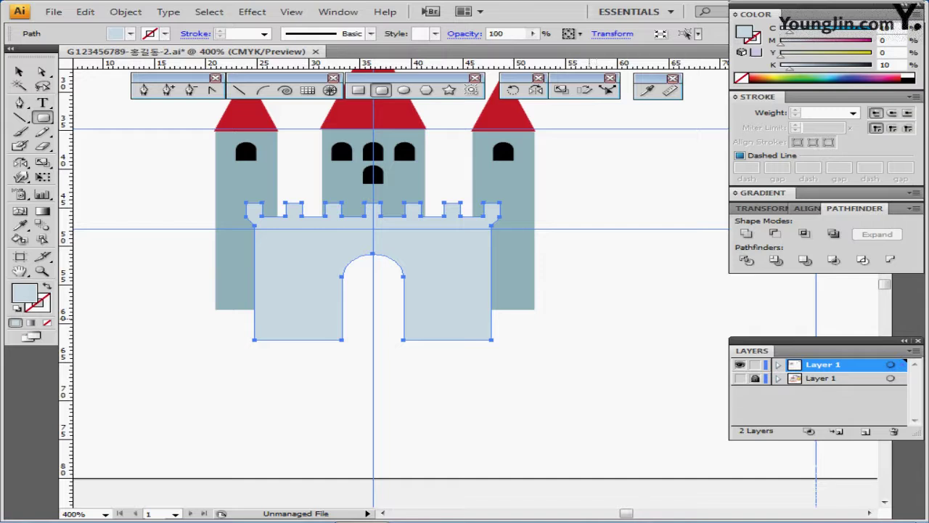
# - Draw a slate-blue rectangle about 4 × 9 mm over the gate's left half, sampling the swatch colour, and duplicate it onto the right half
pyautogui.moveTo(561, 319); pyautogui.dragTo(707, 344)
pyautogui.click(358, 90)
pyautogui.hotkey('ctrl', 'shift', 'a')
pyautogui.keyDown('ctrl'); pyautogui.click(133, 247); pyautogui.keyUp('ctrl')
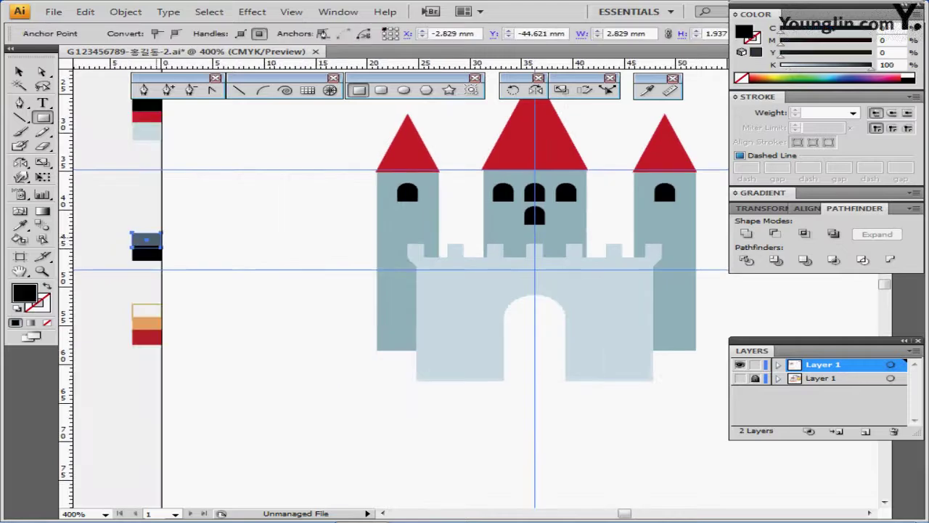
pyautogui.keyDown('ctrl'); pyautogui.click(145, 240); pyautogui.keyUp('ctrl')
pyautogui.moveTo(561, 348); pyautogui.dragTo(421, 305)
pyautogui.keyDown('ctrl'); pyautogui.click(421, 305); pyautogui.keyUp('ctrl')
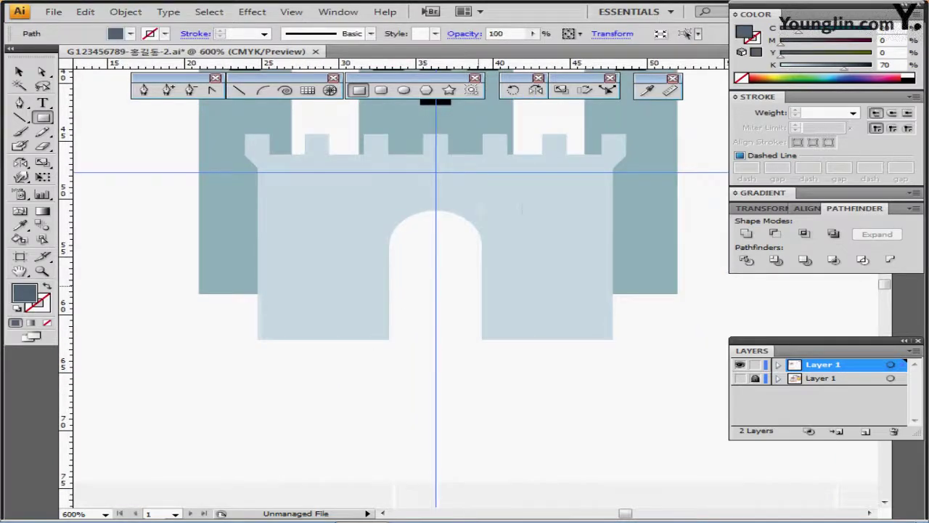
pyautogui.moveTo(481, 287); pyautogui.dragTo(434, 312)
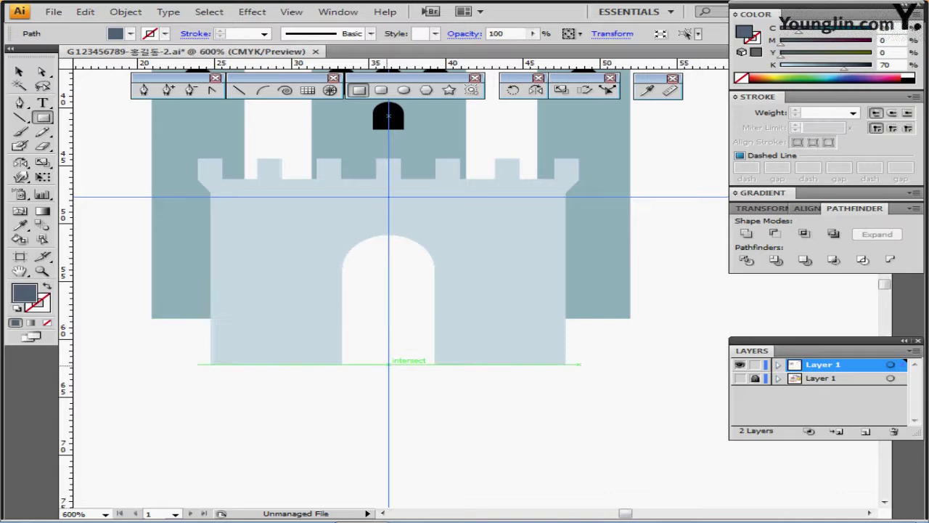
pyautogui.moveTo(389, 363); pyautogui.dragTo(321, 221)
pyautogui.moveTo(355, 291); pyautogui.dragTo(490, 290)
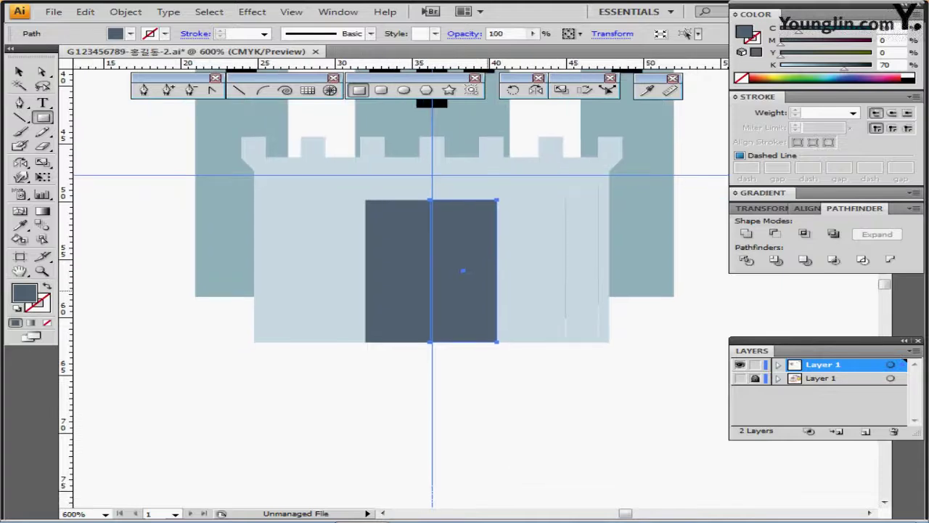
# - Fill the gate's right rectangle with the black swatch colour and nudge it right to meet the vertical guide
pyautogui.moveTo(160, 297); pyautogui.dragTo(444, 311)
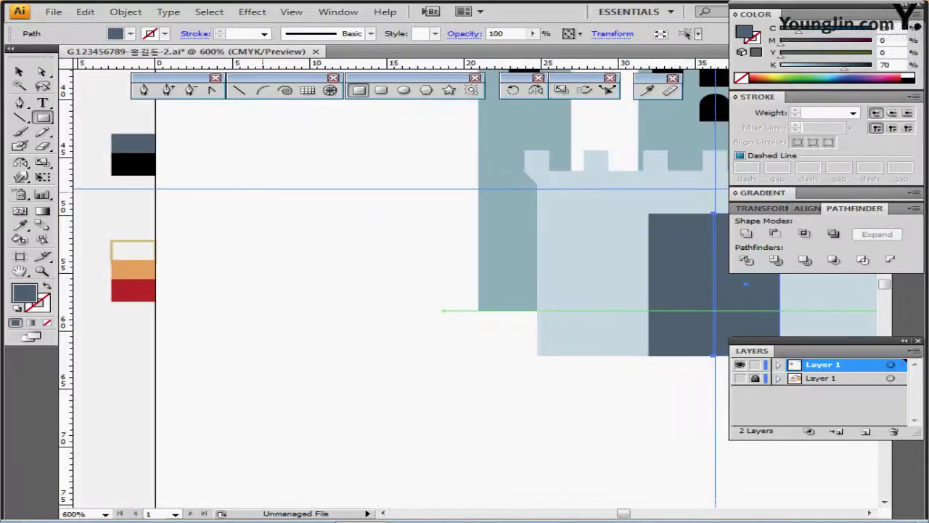
pyautogui.press('i')
pyautogui.click(135, 164)
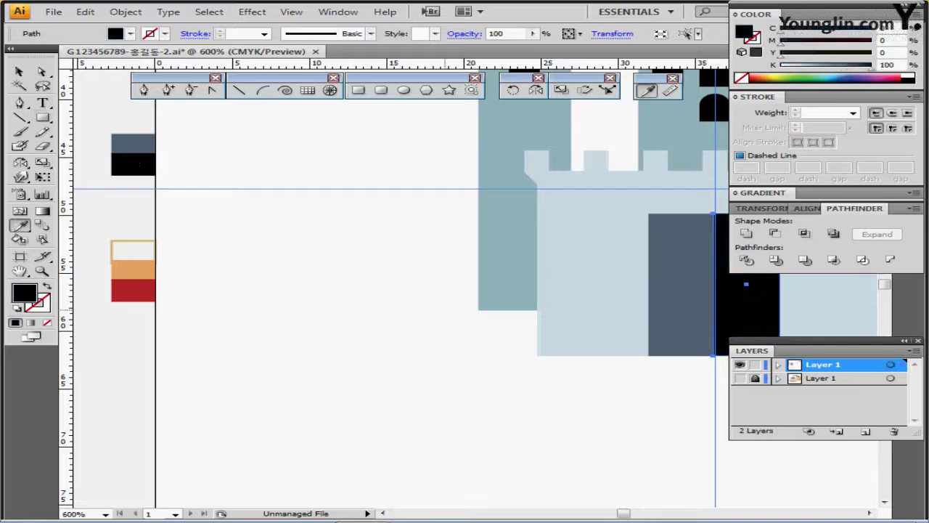
pyautogui.hotkey('ctrl', 'shift', 'a')
pyautogui.moveTo(718, 323); pyautogui.dragTo(435, 331)
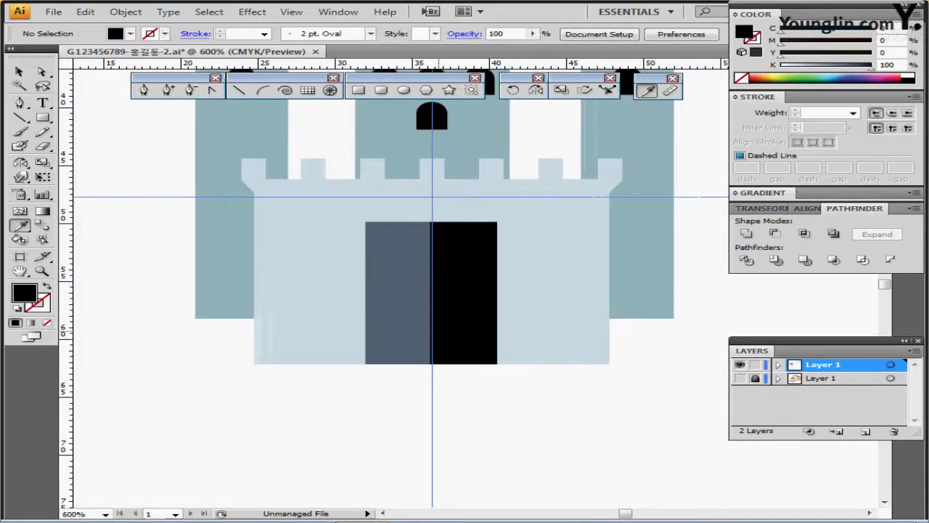
pyautogui.keyDown('ctrl'); pyautogui.click(463, 292); pyautogui.keyUp('ctrl')
pyautogui.press('Right')
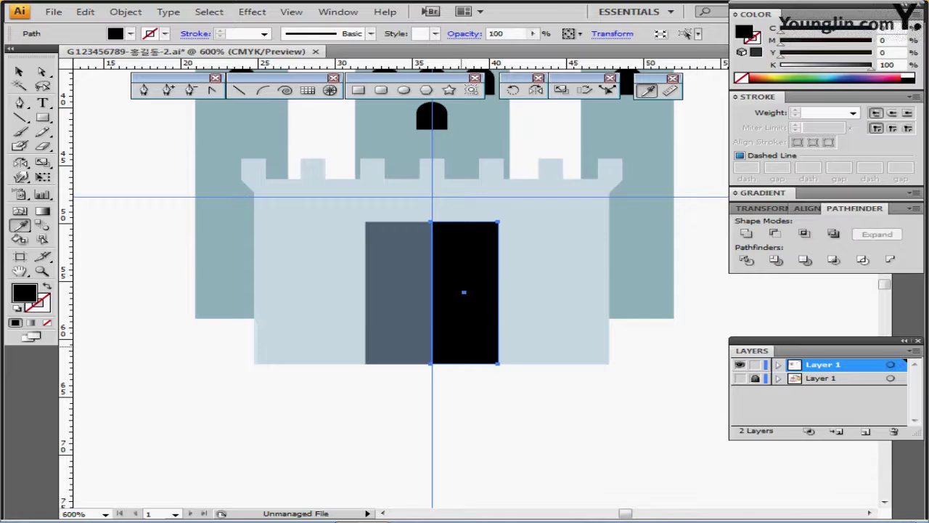
pyautogui.hotkey('ctrl', 'shift', 'a')
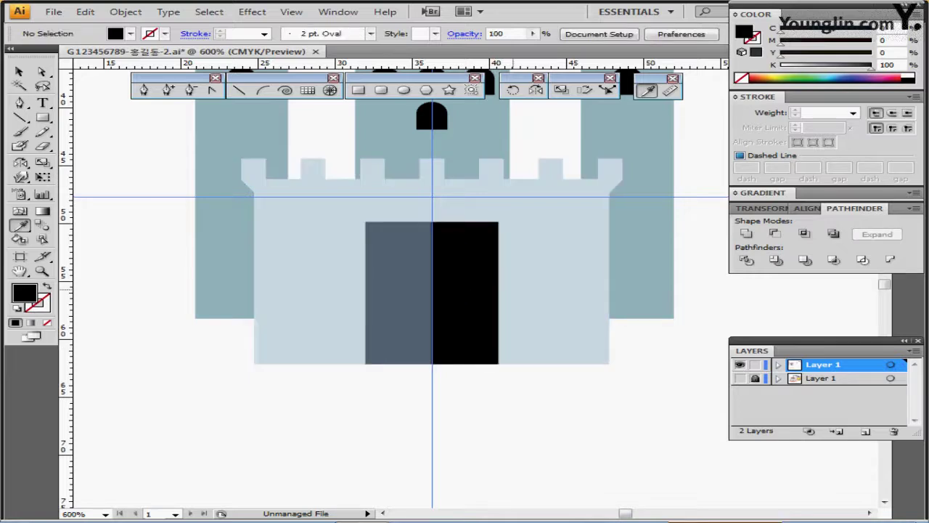
# - Bring the light blue front wall to the front so its arch frames the two gate rectangles, and deselect it
pyautogui.scroll(-1, 354, 293)
pyautogui.moveTo(430, 298); pyautogui.dragTo(462, 294)
pyautogui.keyDown('ctrl'); pyautogui.click(511, 258); pyautogui.keyUp('ctrl')
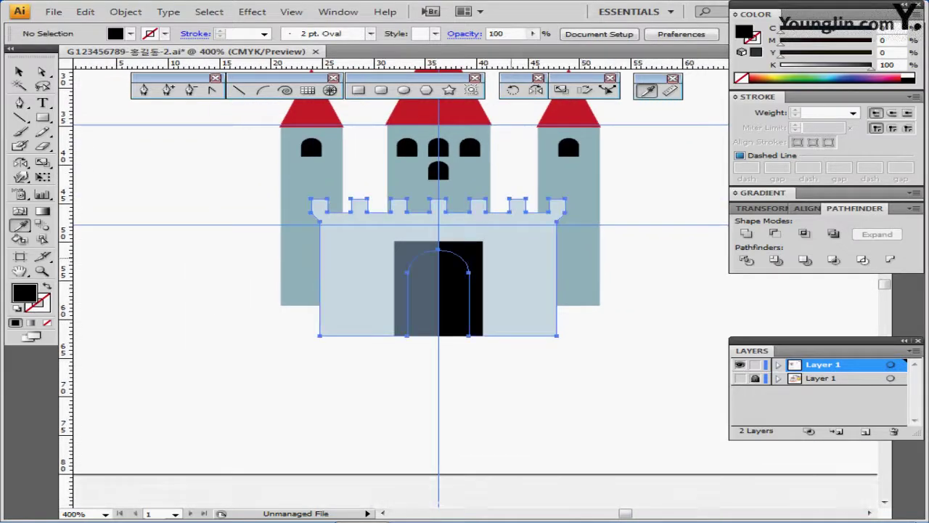
pyautogui.keyDown('ctrl'); pyautogui.click(626, 274); pyautogui.keyUp('ctrl')
pyautogui.keyDown('ctrl'); pyautogui.click(417, 272); pyautogui.keyUp('ctrl')
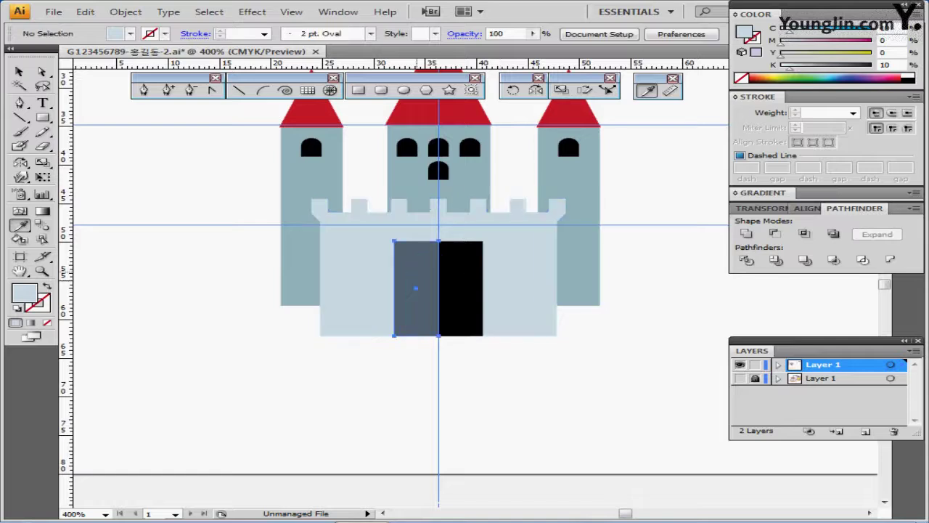
pyautogui.keyDown('ctrl'); pyautogui.click(460, 279); pyautogui.keyUp('ctrl')
pyautogui.keyDown('ctrl'); pyautogui.click(505, 260); pyautogui.keyUp('ctrl')
pyautogui.rightClick(506, 259)
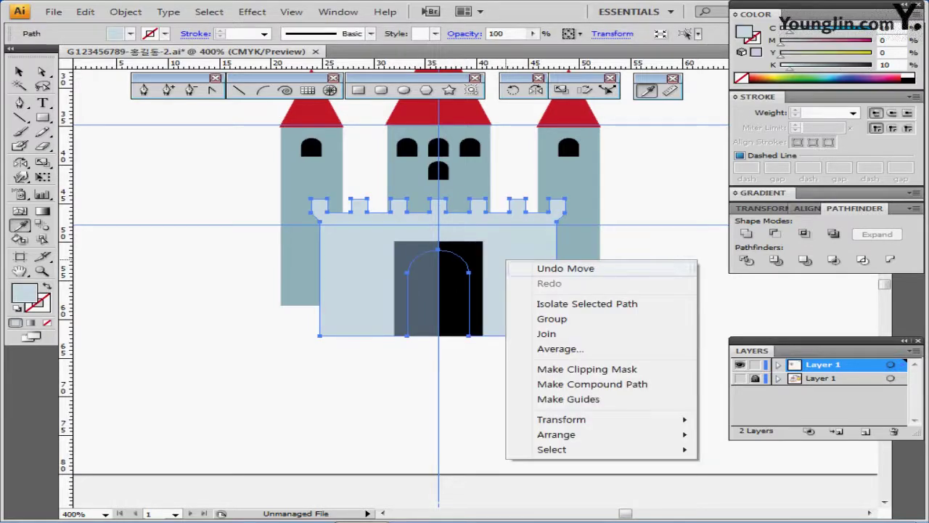
pyautogui.moveTo(556, 434)
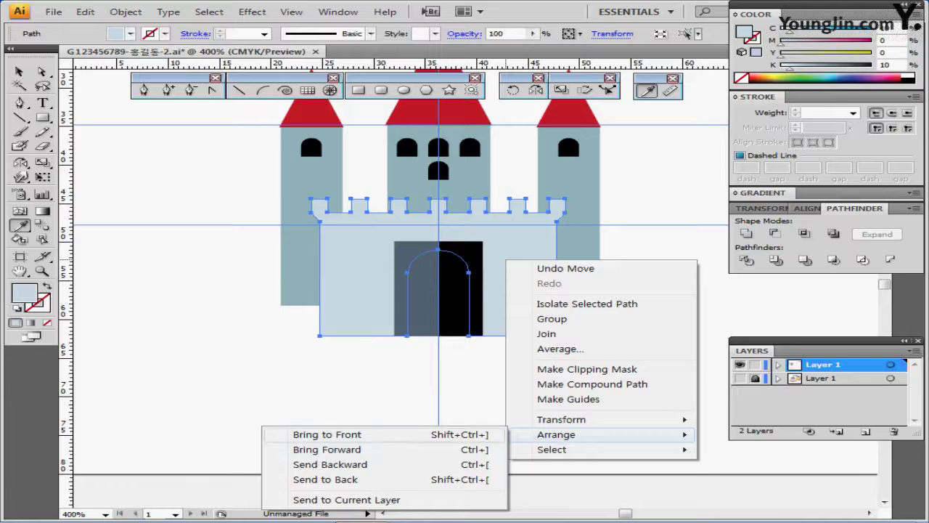
pyautogui.click(392, 434)
pyautogui.keyDown('ctrl'); pyautogui.click(619, 362); pyautogui.keyUp('ctrl')
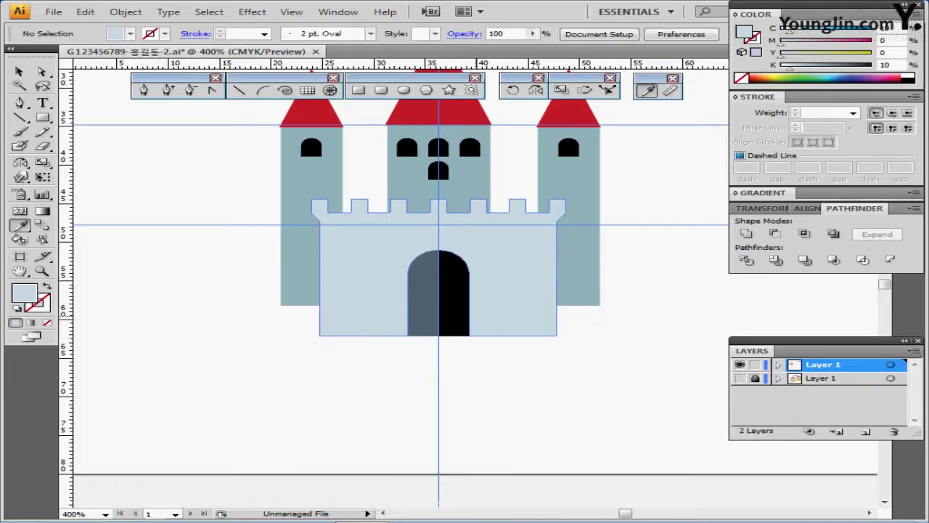
# - Create a 16 mm line at a 90° angle on the vertical guide above the central tower's roof
pyautogui.moveTo(512, 254); pyautogui.dragTo(476, 292)
pyautogui.moveTo(508, 199); pyautogui.dragTo(505, 344)
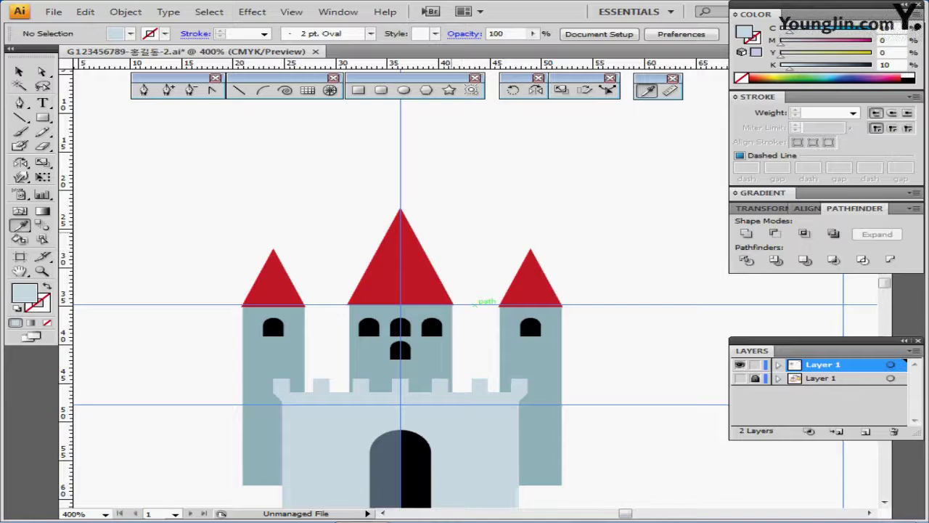
pyautogui.moveTo(475, 304); pyautogui.dragTo(455, 349)
pyautogui.hotkey('ctrl', '-')
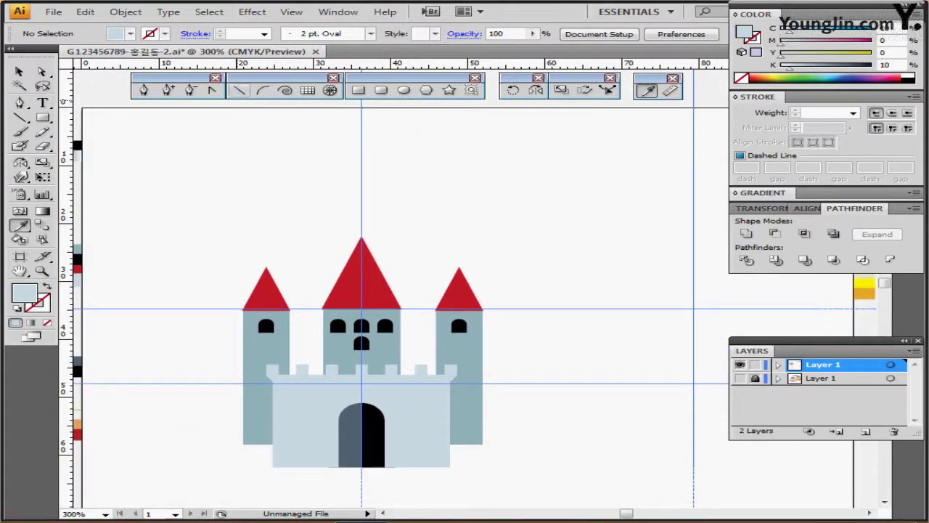
pyautogui.click(238, 90)
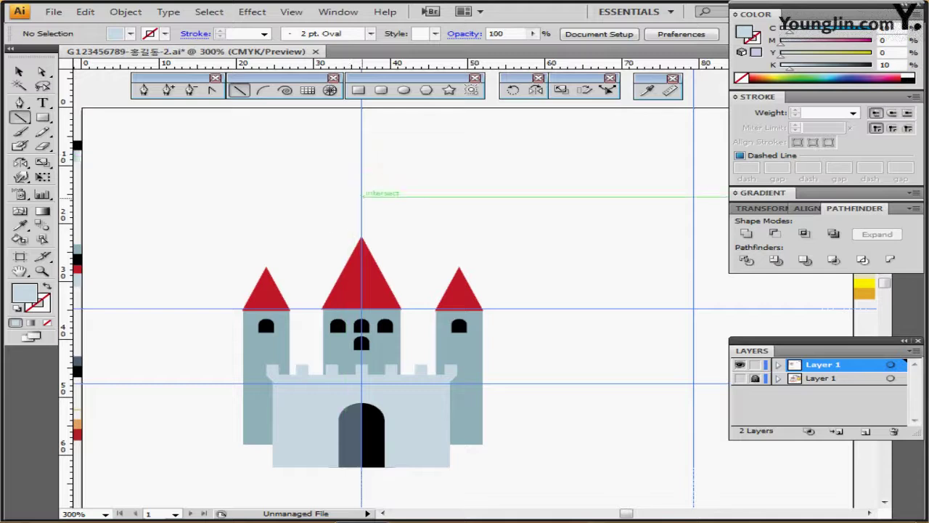
pyautogui.click(362, 195)
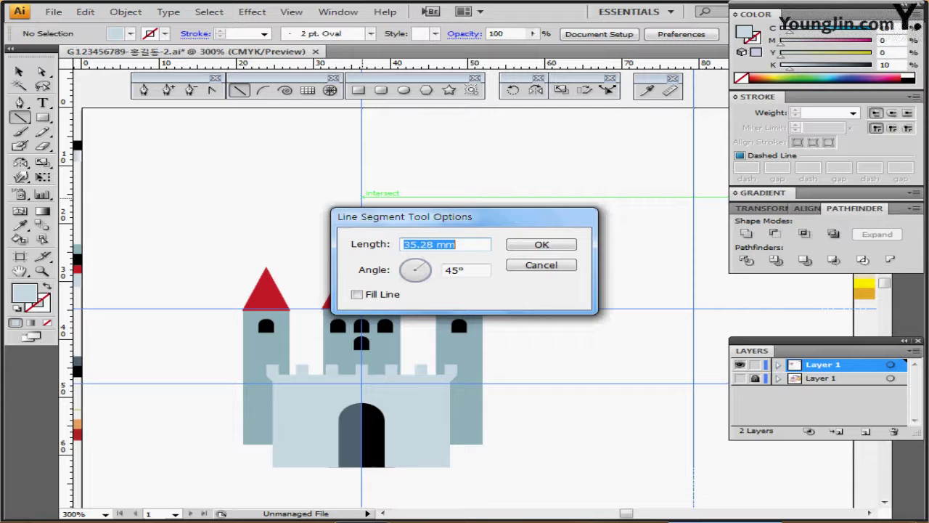
pyautogui.write('16')
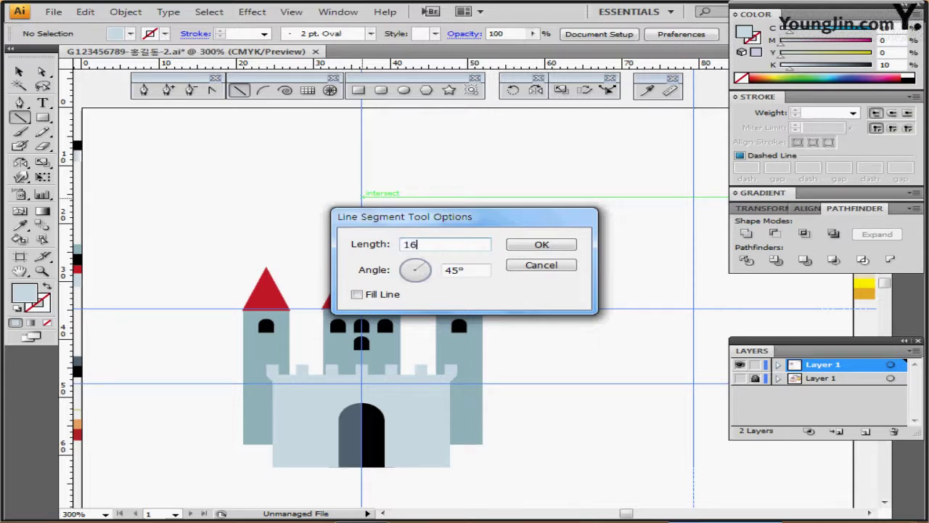
pyautogui.press('Tab')
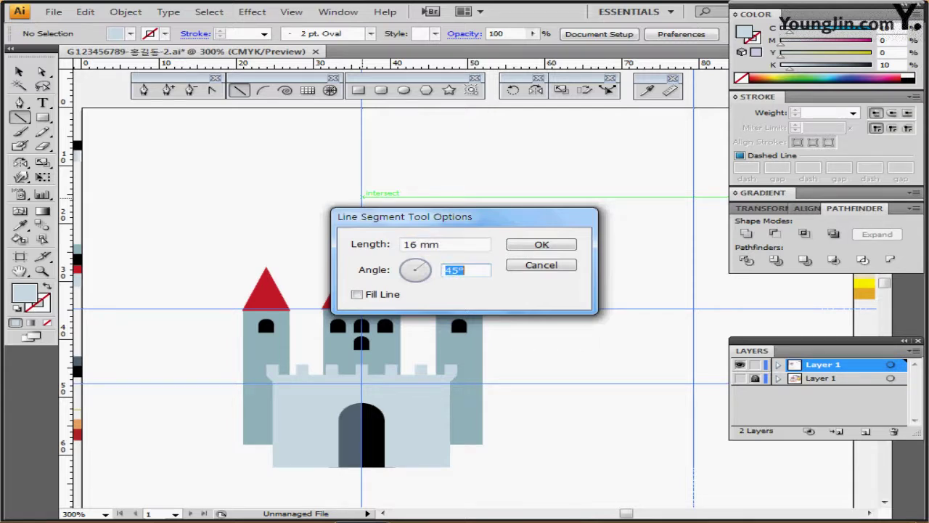
pyautogui.write('90')
pyautogui.press('Tab')
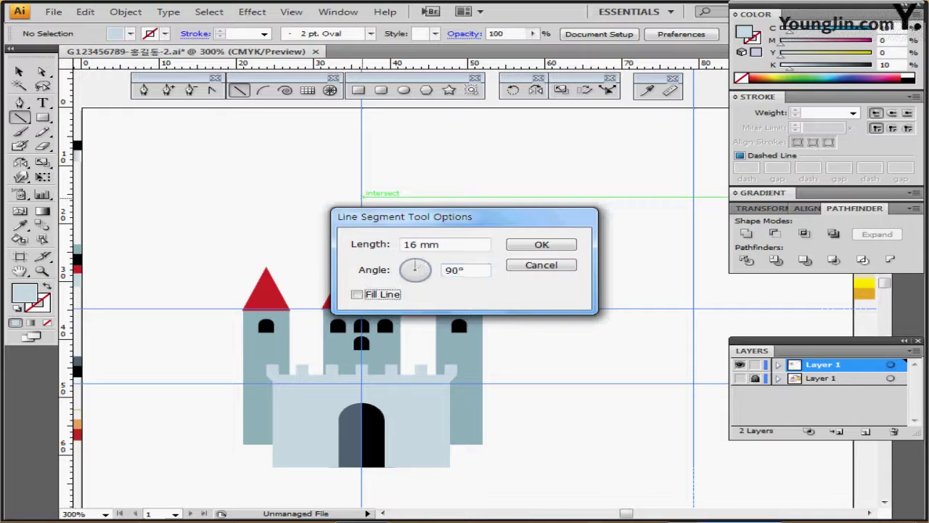
pyautogui.press('Tab')
pyautogui.press('Return')
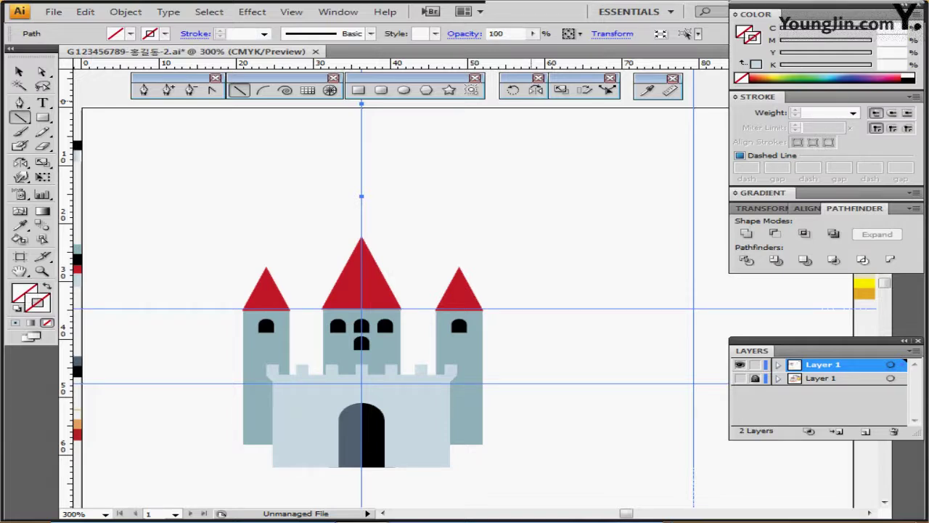
# - Give the vertical line a black 2 pt stroke with round caps
pyautogui.click(908, 80)
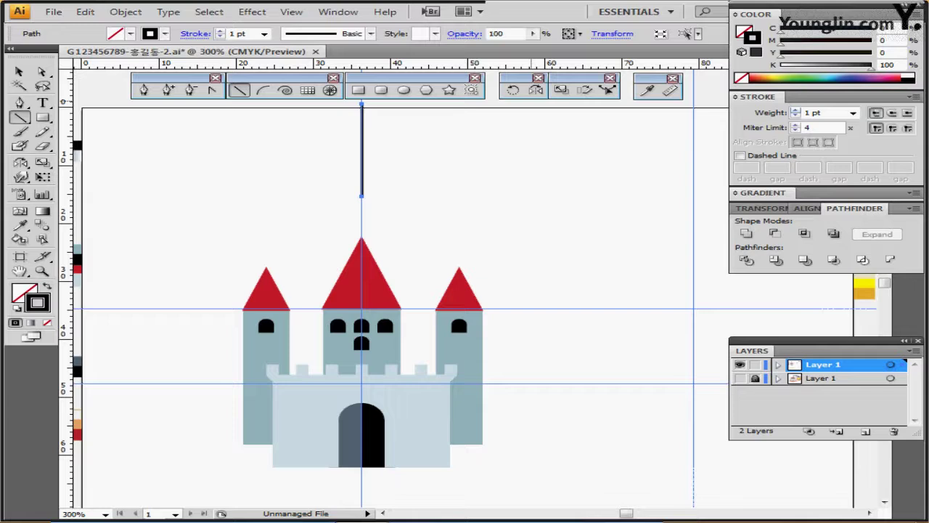
pyautogui.click(796, 110)
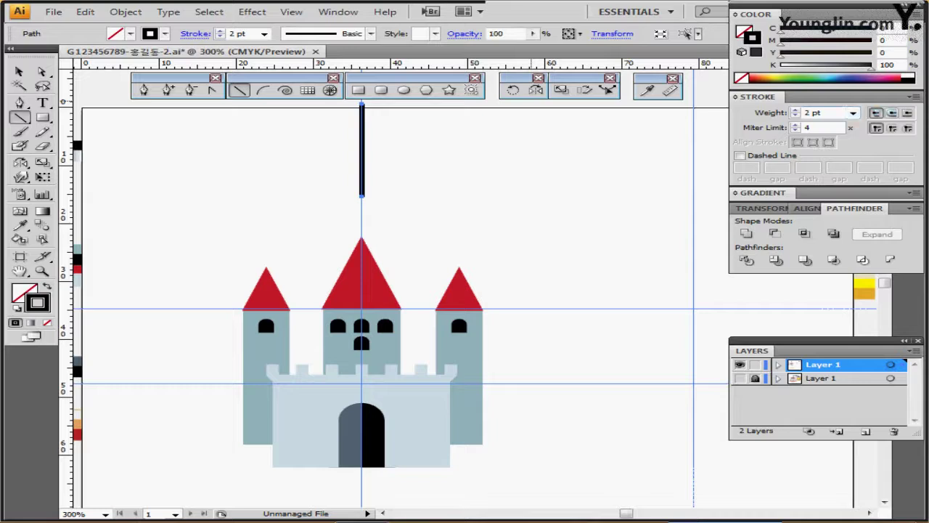
pyautogui.click(892, 112)
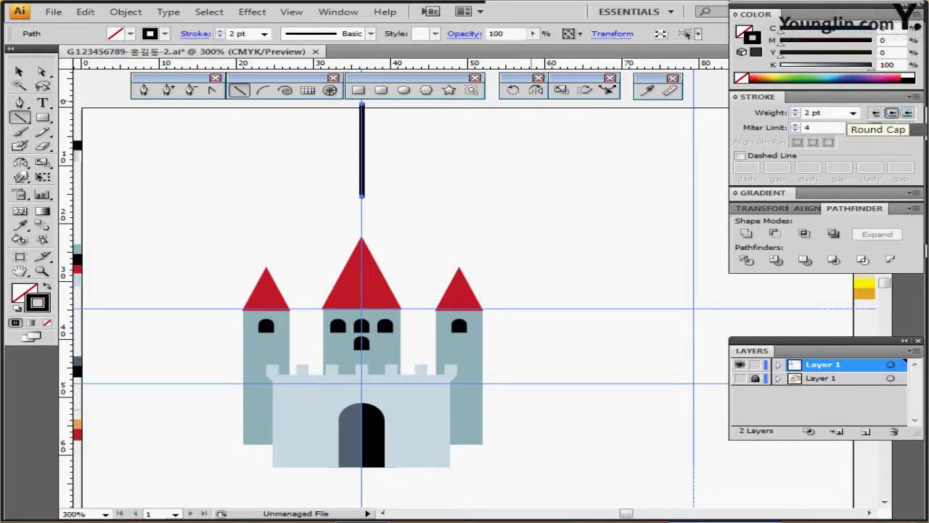
# - Move the black line straight down along the guide until its lower end meets the central roof's tip
pyautogui.press('Down')
pyautogui.press('Down')
pyautogui.press('Down')
pyautogui.press('Down')
pyautogui.press('Down')
pyautogui.press('Down')
pyautogui.press('Down')
pyautogui.press('Down')
pyautogui.press('Down')
pyautogui.press('Down')
pyautogui.press('Down')
pyautogui.press('Down')
pyautogui.press('Down')
pyautogui.press('Down')
pyautogui.press('Down')
pyautogui.press('Down')
pyautogui.press('Down')
pyautogui.press('Down')
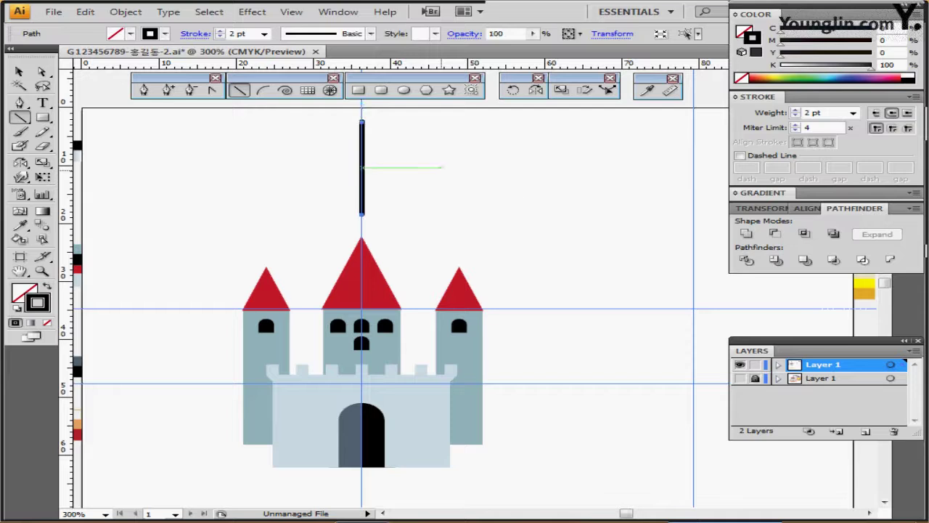
pyautogui.moveTo(361, 143); pyautogui.dragTo(362, 149)
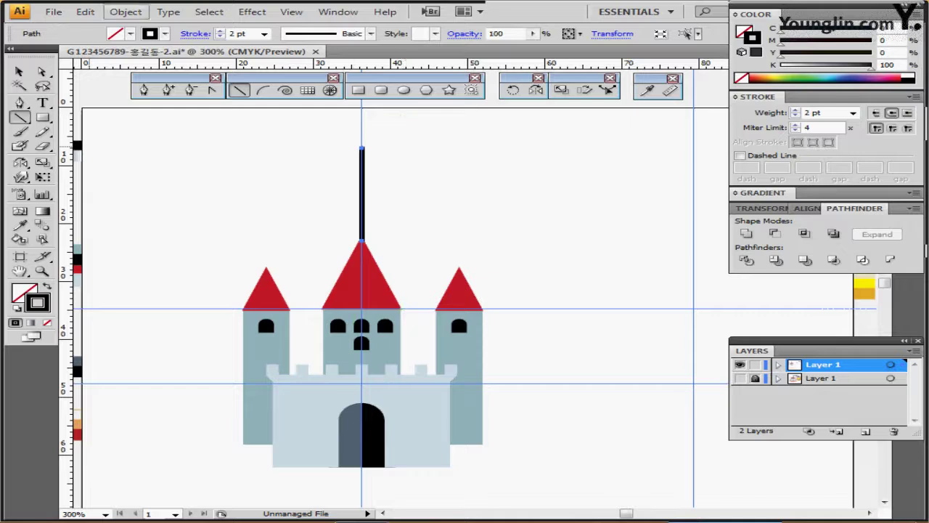
# - Convert the flagpole line's stroke into a filled shape with Outline Stroke
pyautogui.click(125, 11)
pyautogui.moveTo(145, 274)
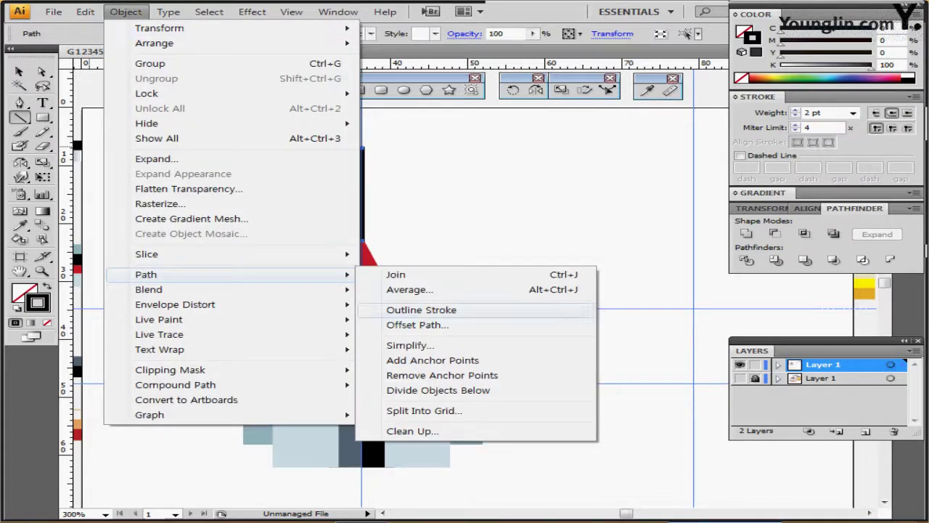
pyautogui.click(421, 309)
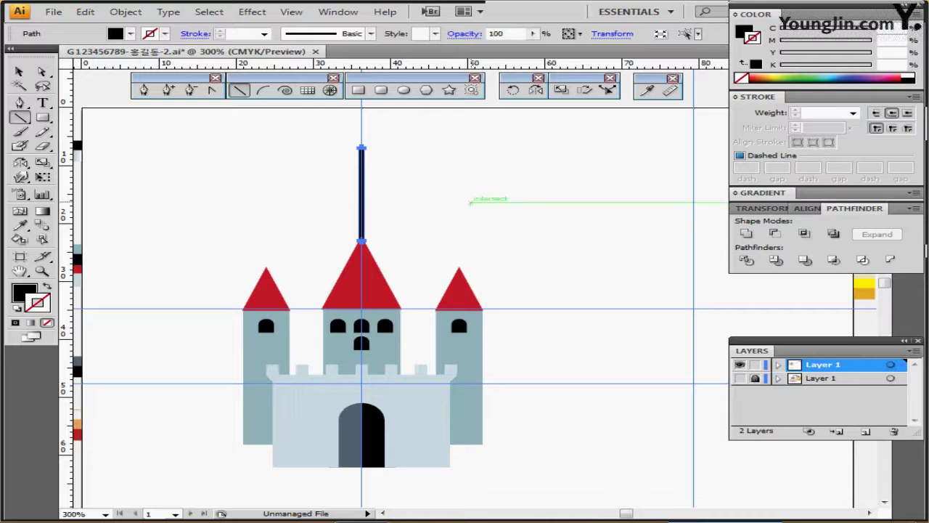
# - Draw a black rectangle about 17 mm wide and 4 mm high extending right from the upper flagpole as the flag
pyautogui.moveTo(458, 206); pyautogui.dragTo(388, 223)
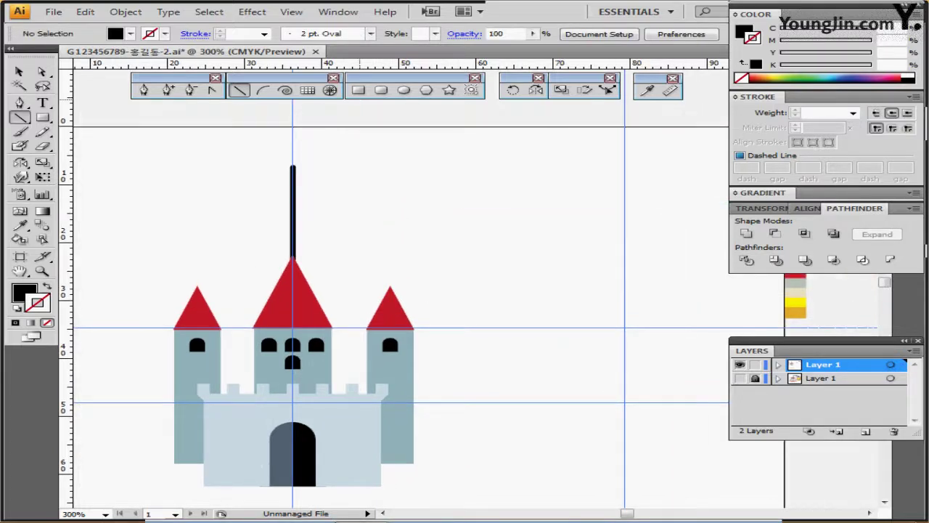
pyautogui.click(359, 90)
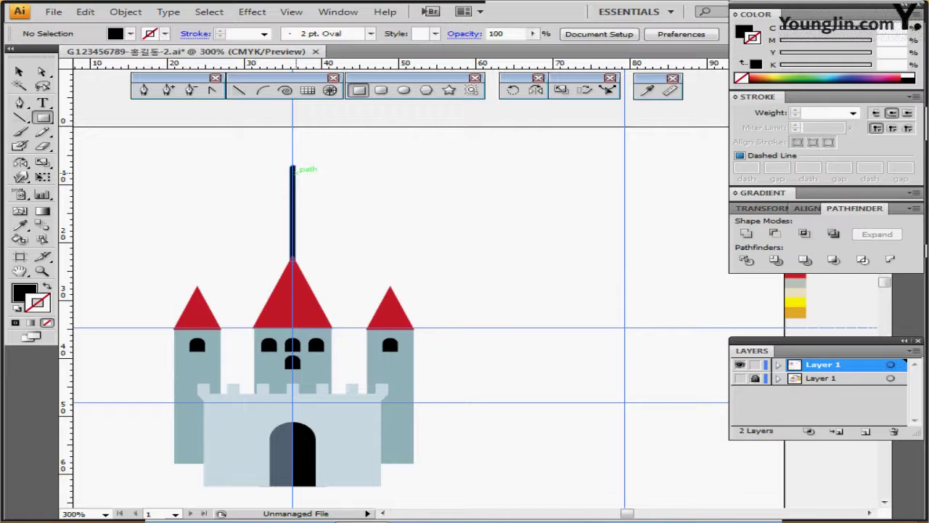
pyautogui.moveTo(293, 173); pyautogui.dragTo(422, 203)
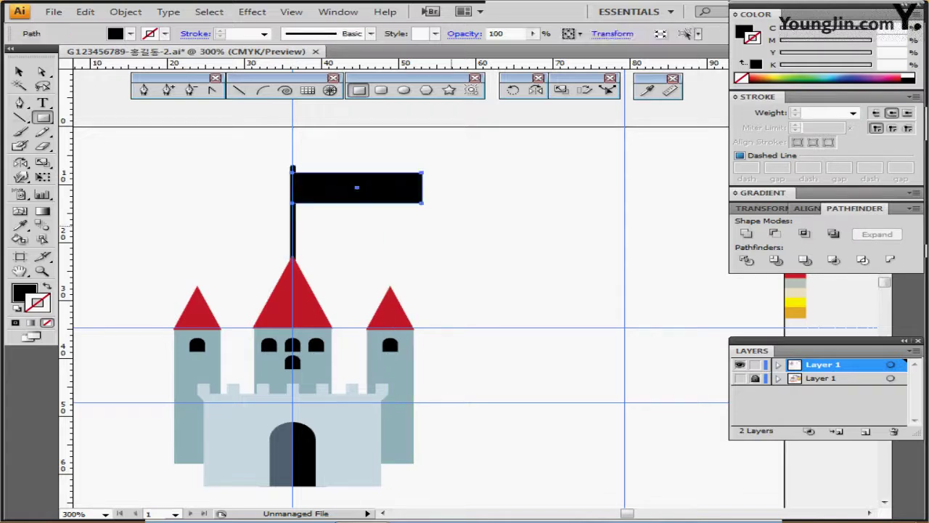
pyautogui.moveTo(469, 255); pyautogui.dragTo(494, 228)
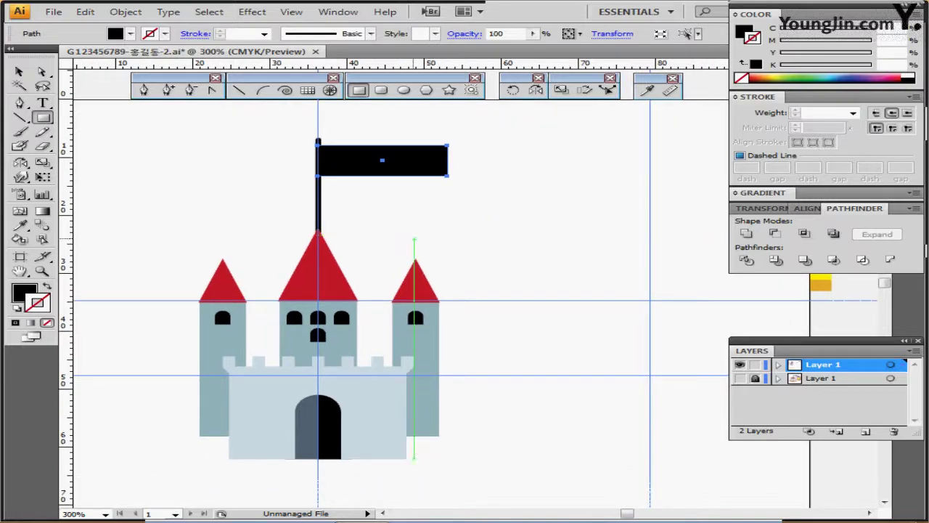
# - Apply a horizontal Flag warp with 50% bend to the black rectangle and expand its appearance
pyautogui.click(252, 12)
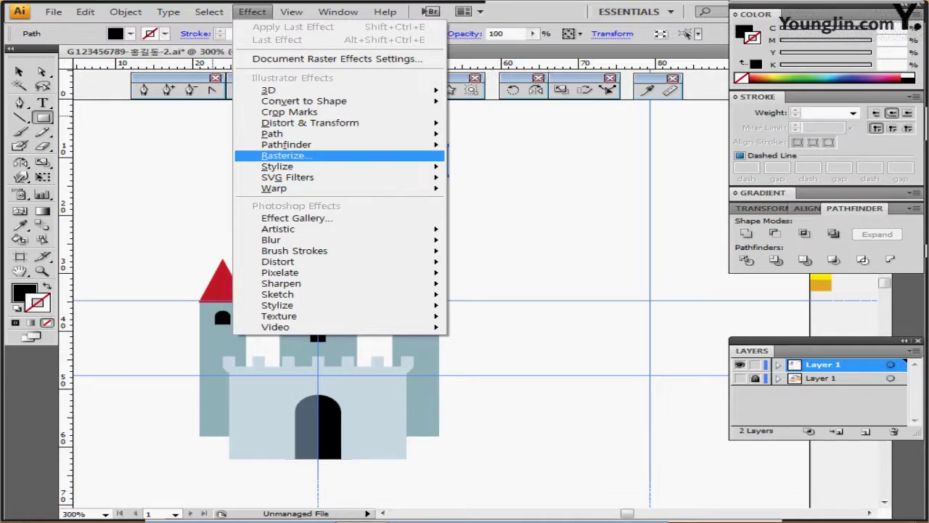
pyautogui.moveTo(276, 188)
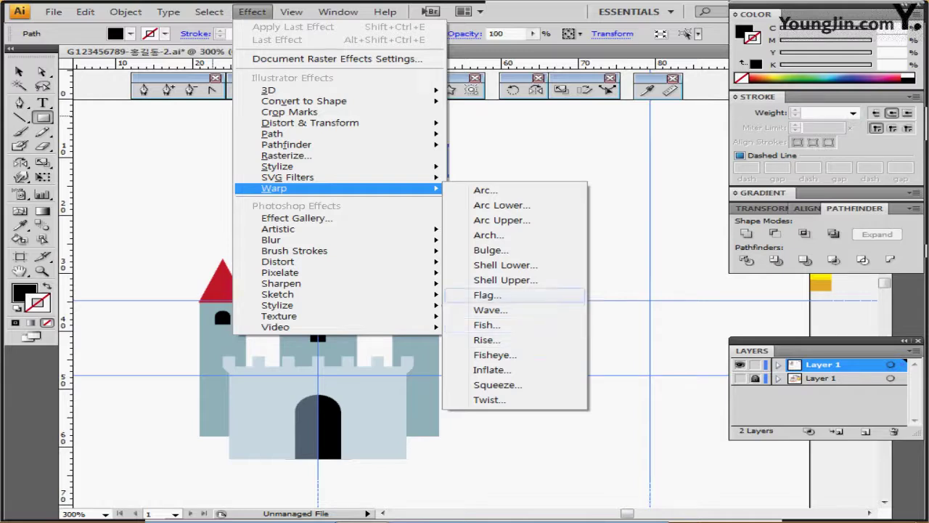
pyautogui.click(487, 294)
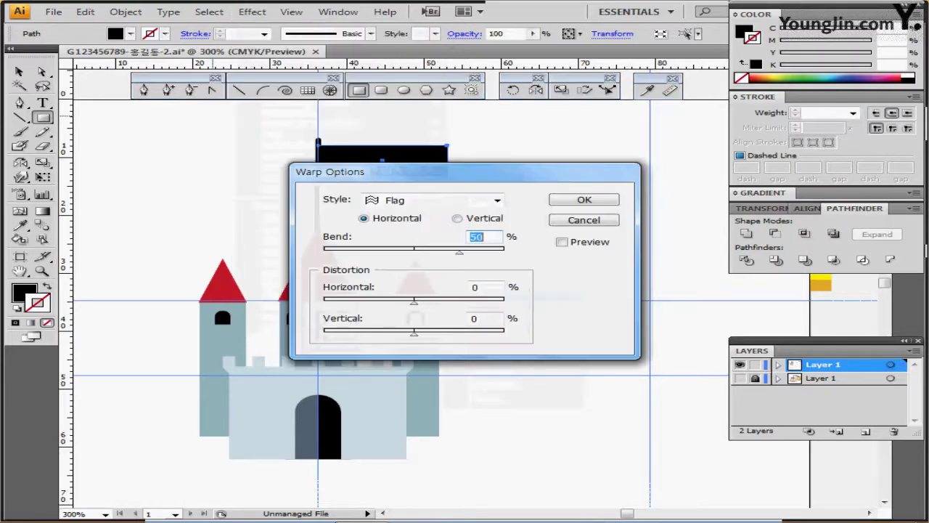
pyautogui.click(561, 242)
pyautogui.moveTo(406, 171); pyautogui.dragTo(538, 188)
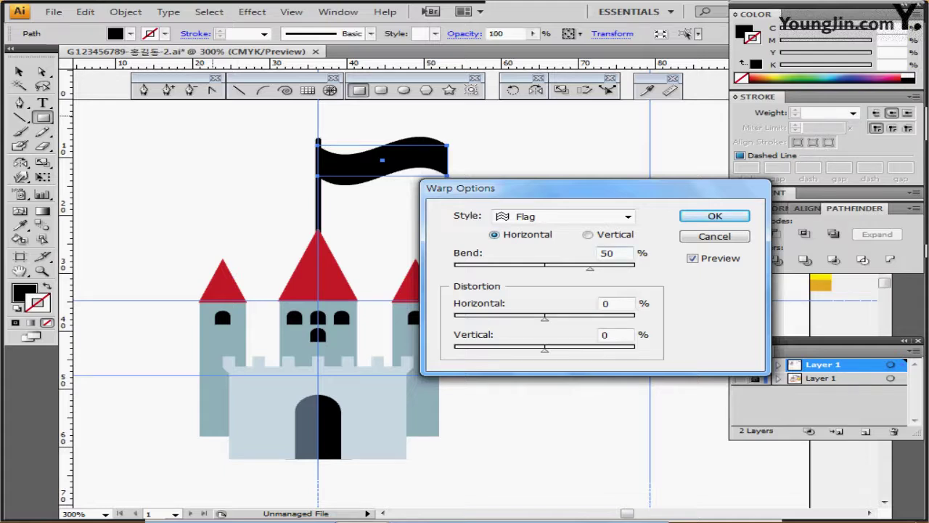
pyautogui.click(715, 215)
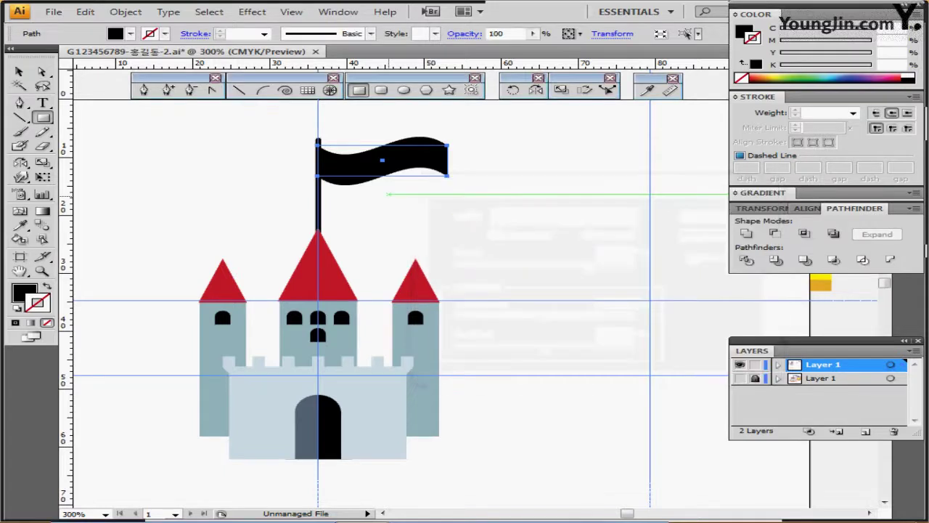
pyautogui.click(125, 12)
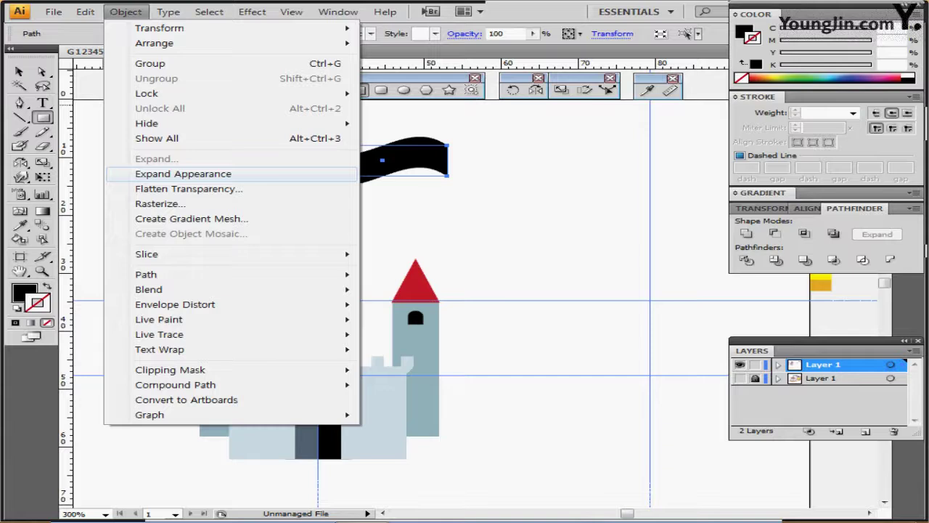
pyautogui.click(183, 173)
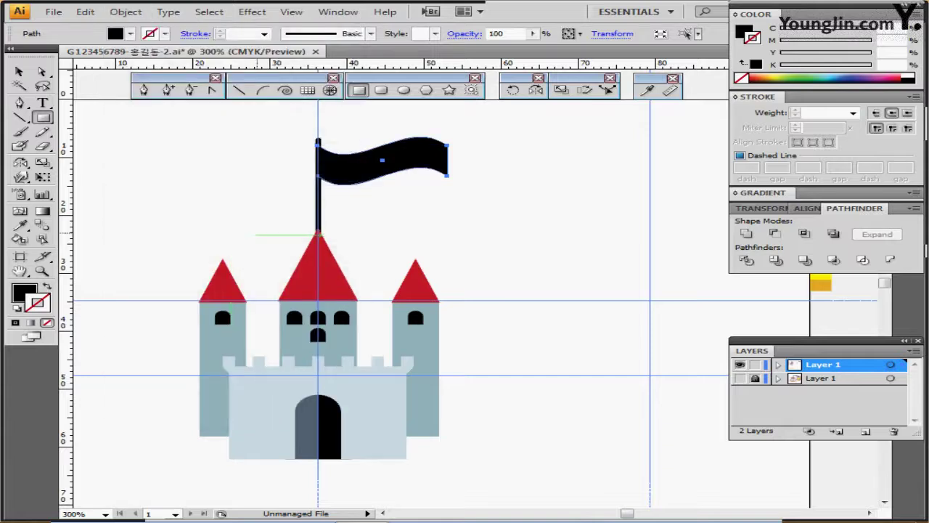
# - Fill the flag with the grey-to-white gradient sampled from the reference swatch and nudge it right against the flagpole
pyautogui.moveTo(215, 234); pyautogui.dragTo(353, 247)
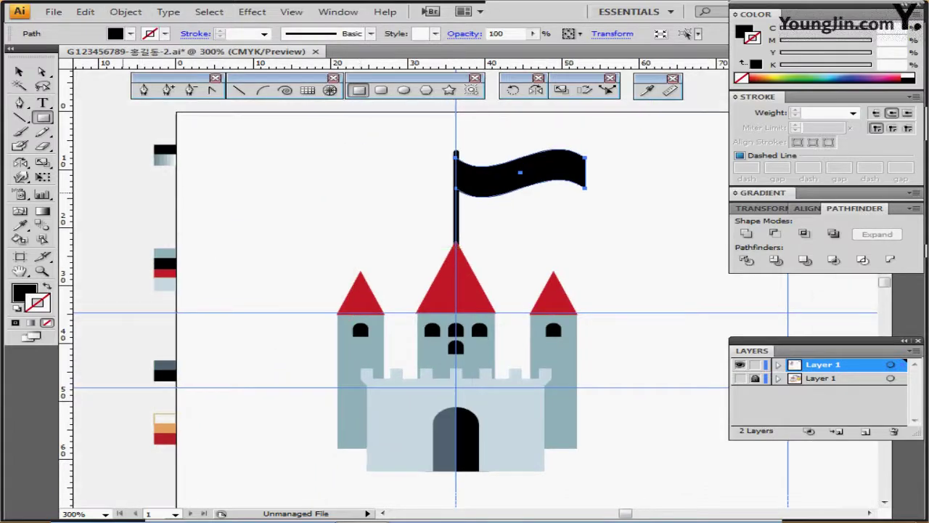
pyautogui.press('i')
pyautogui.click(163, 157)
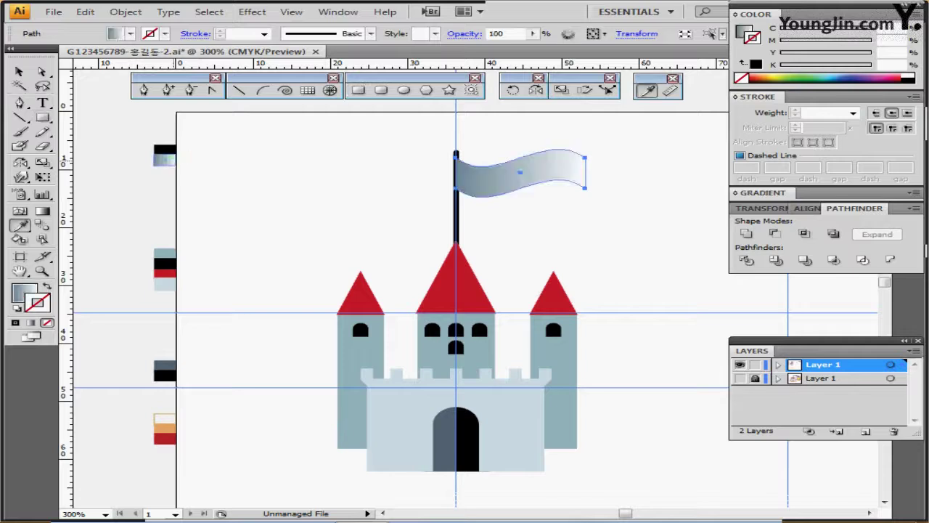
pyautogui.hscroll(4, 465, 297)
pyautogui.press('Right')
pyautogui.press('Right')
pyautogui.press('Right')
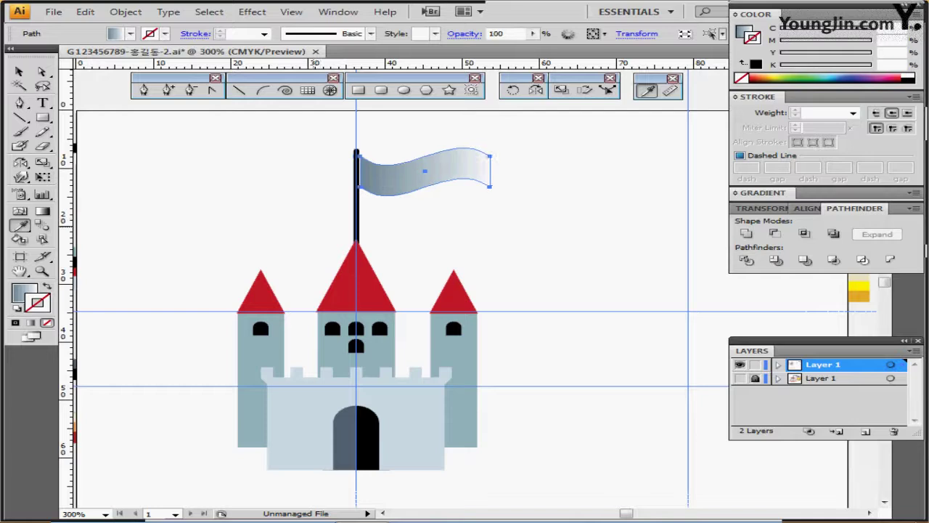
pyautogui.hscroll(2, 400, 291)
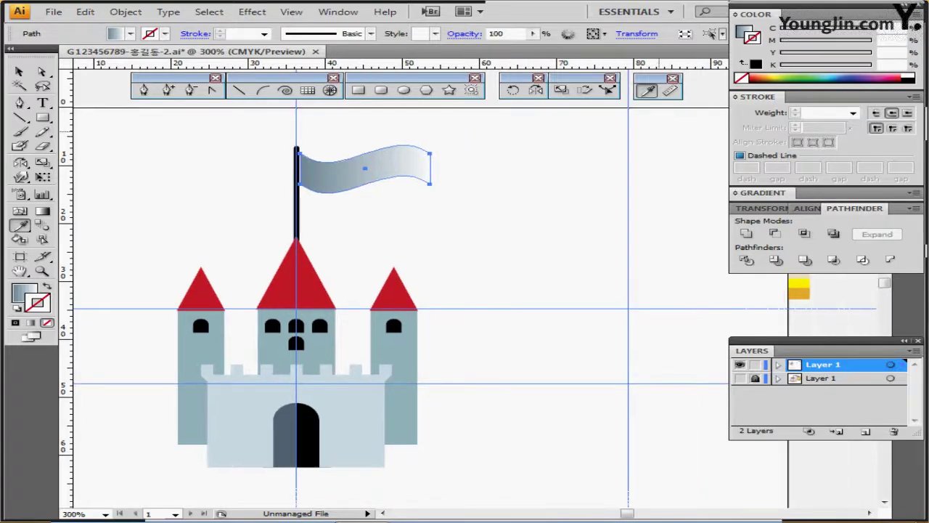
# - Examine the flag gradient's type, angle and the CMYK values of its two end colour stops
pyautogui.press('x')
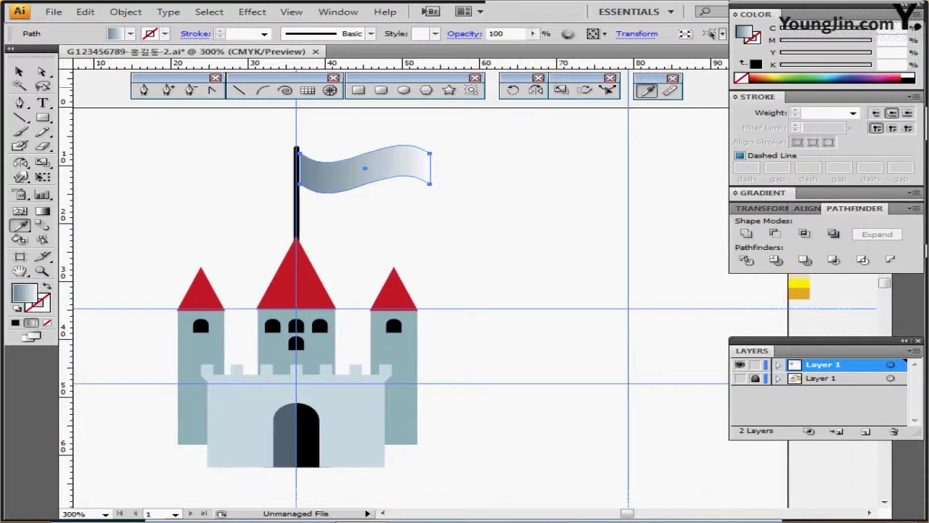
pyautogui.click(762, 193)
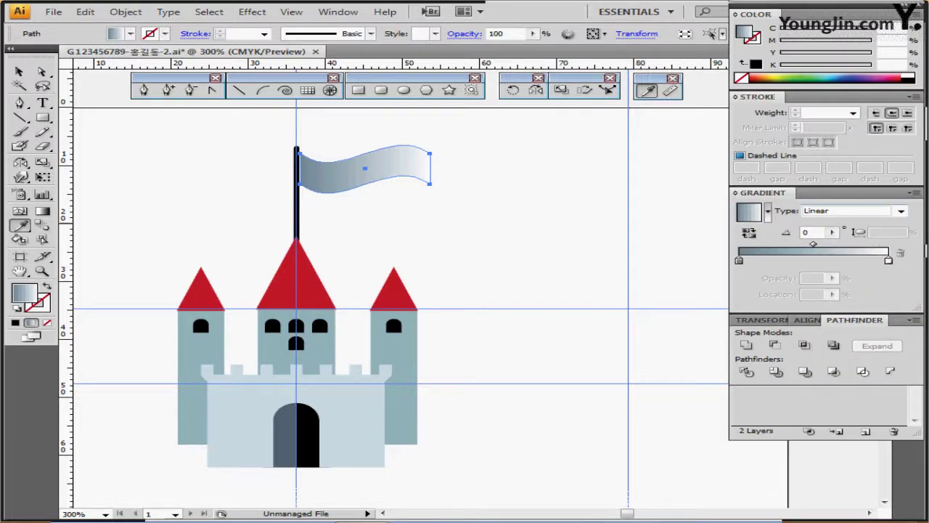
pyautogui.click(901, 212)
pyautogui.click(842, 232)
pyautogui.click(811, 233)
pyautogui.click(739, 261)
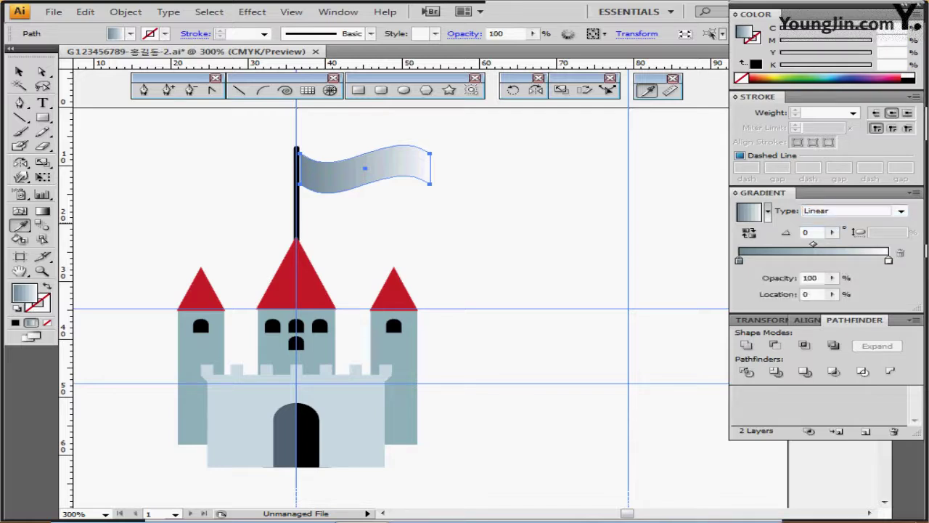
pyautogui.doubleClick(739, 260)
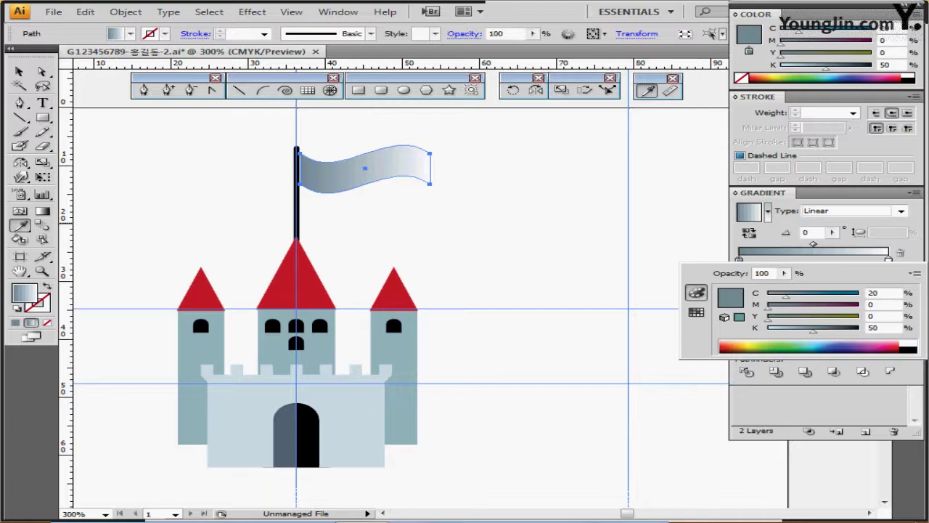
pyautogui.doubleClick(889, 260)
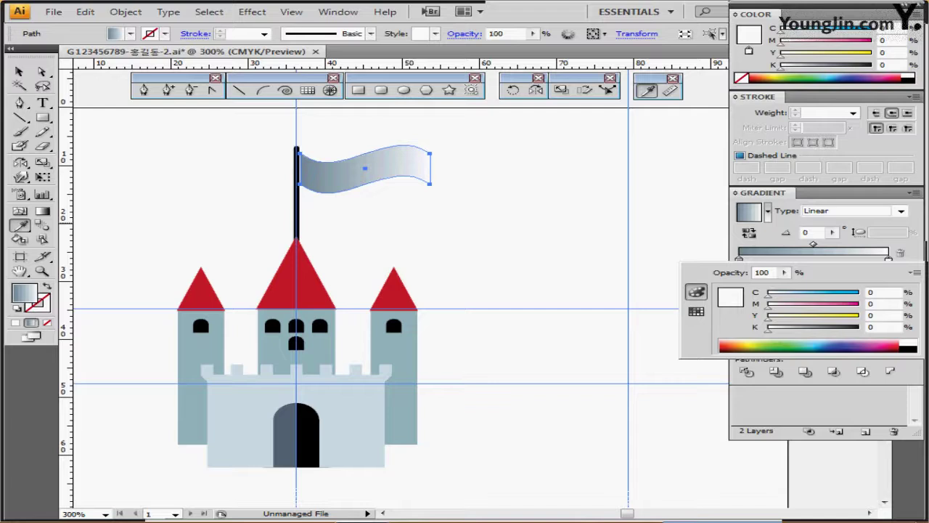
pyautogui.press('Escape')
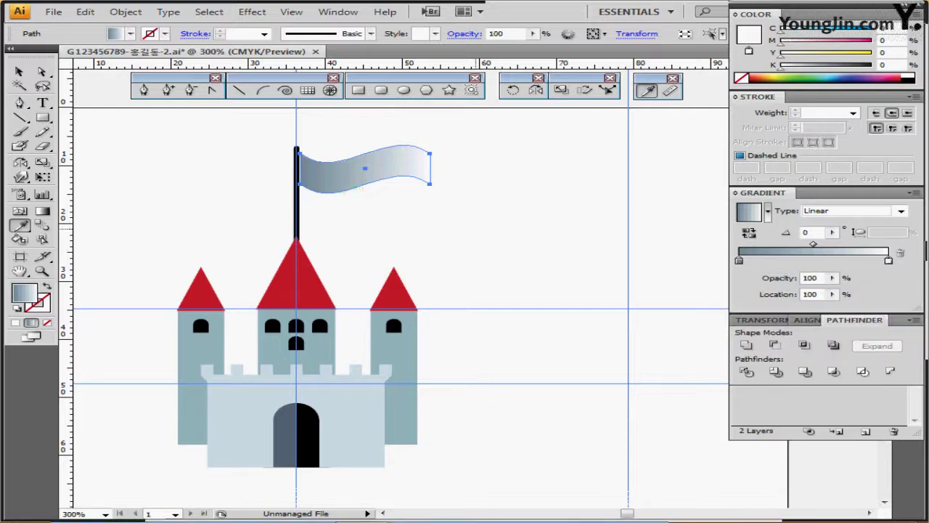
pyautogui.click(471, 219)
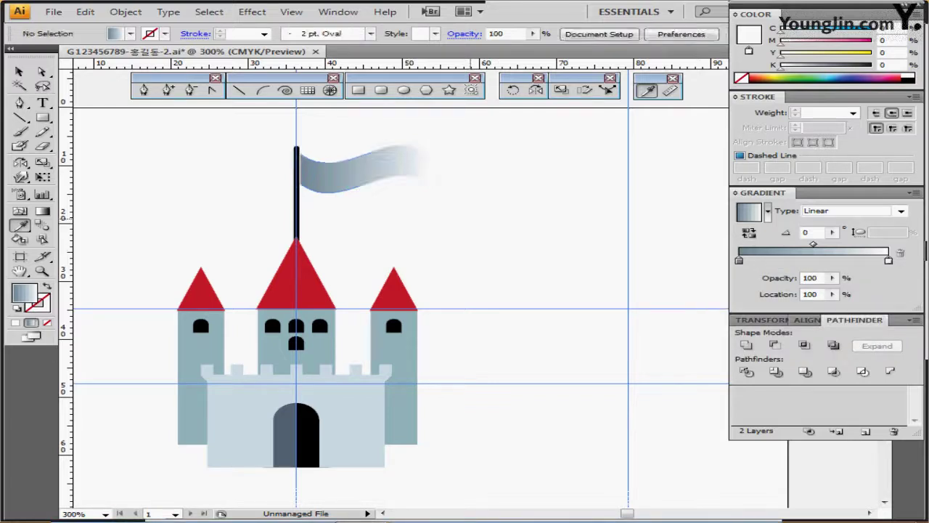
# - Open the Decorative_Banners and Seals brush library and place it beside the castle
pyautogui.moveTo(559, 299); pyautogui.dragTo(570, 234)
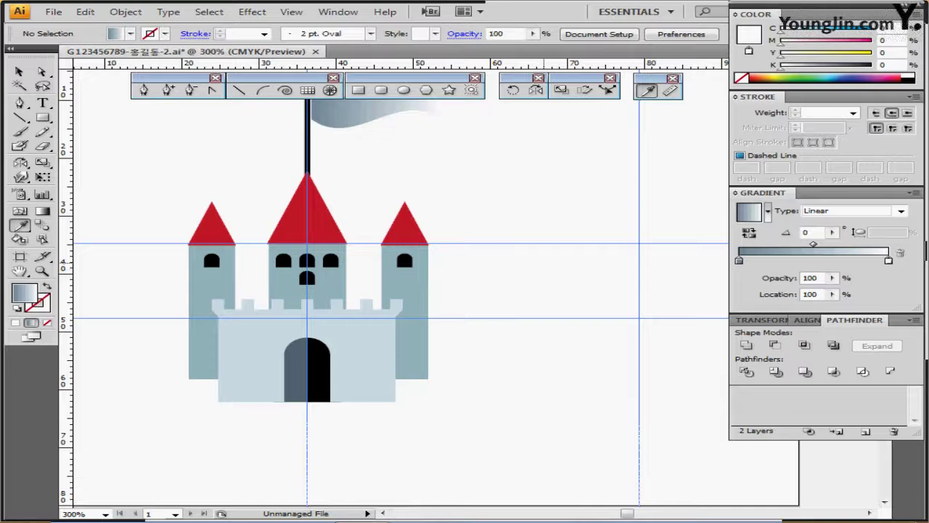
pyautogui.moveTo(544, 264)
pyautogui.mouseDown()
pyautogui.moveTo(573, 254)
pyautogui.moveTo(530, 268)
pyautogui.mouseUp()
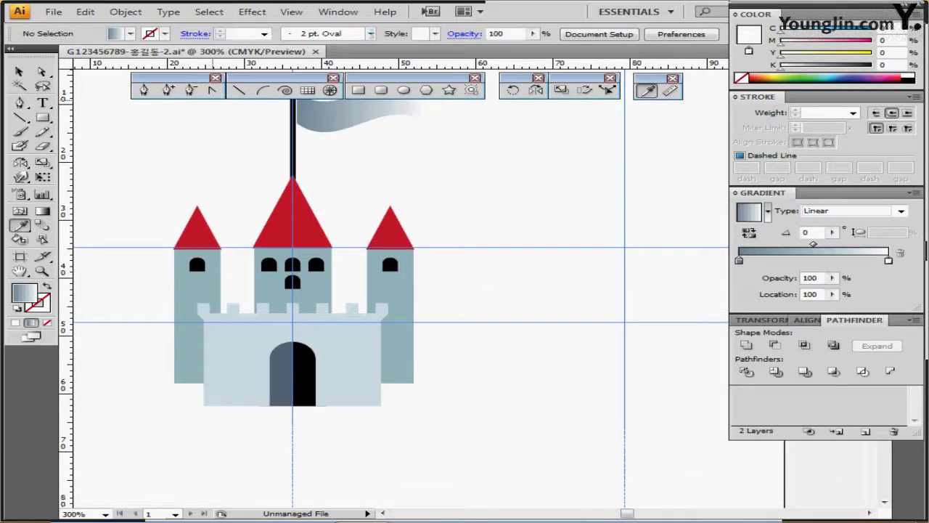
pyautogui.click(370, 33)
pyautogui.click(199, 113)
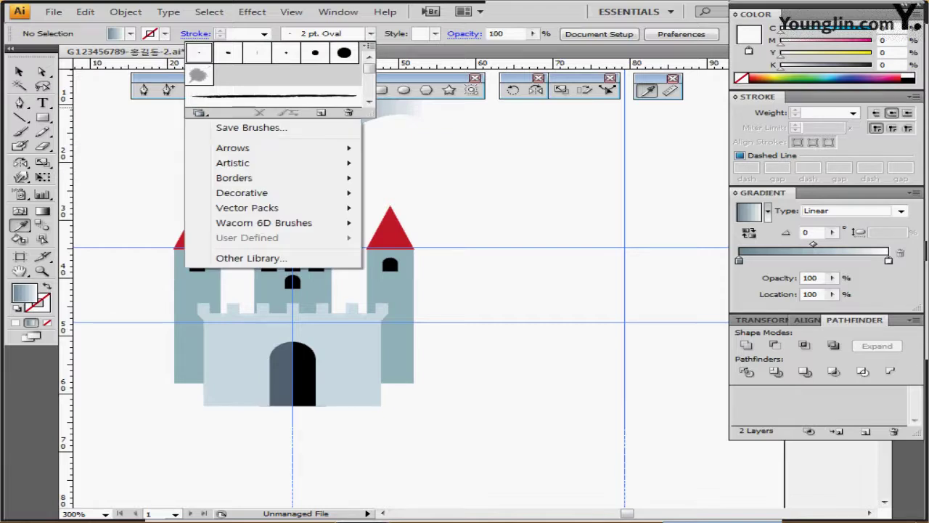
pyautogui.moveTo(242, 192)
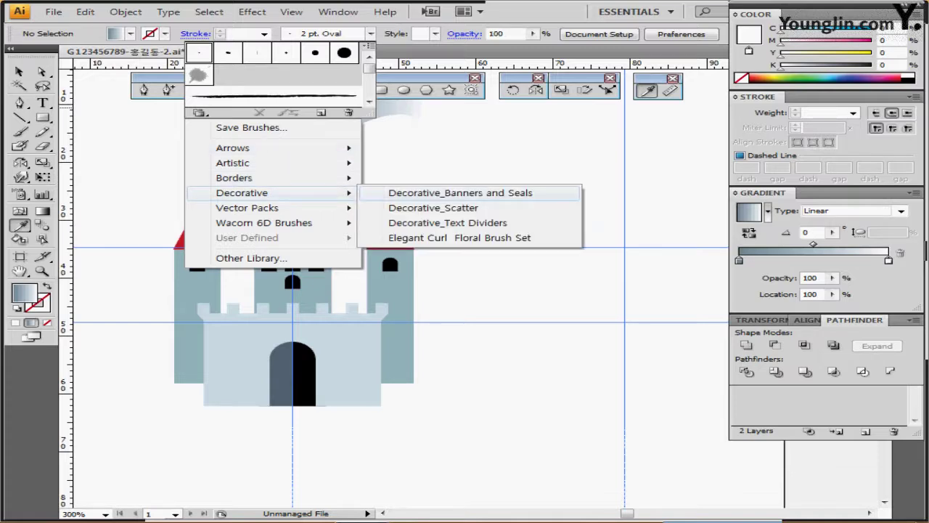
pyautogui.click(460, 193)
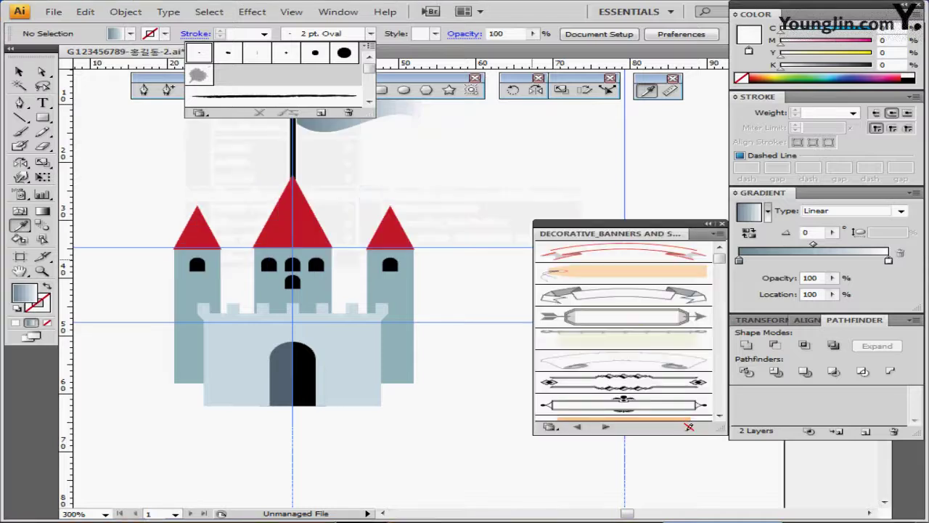
pyautogui.moveTo(617, 233)
pyautogui.mouseDown()
pyautogui.moveTo(526, 206)
pyautogui.moveTo(534, 204)
pyautogui.mouseUp()
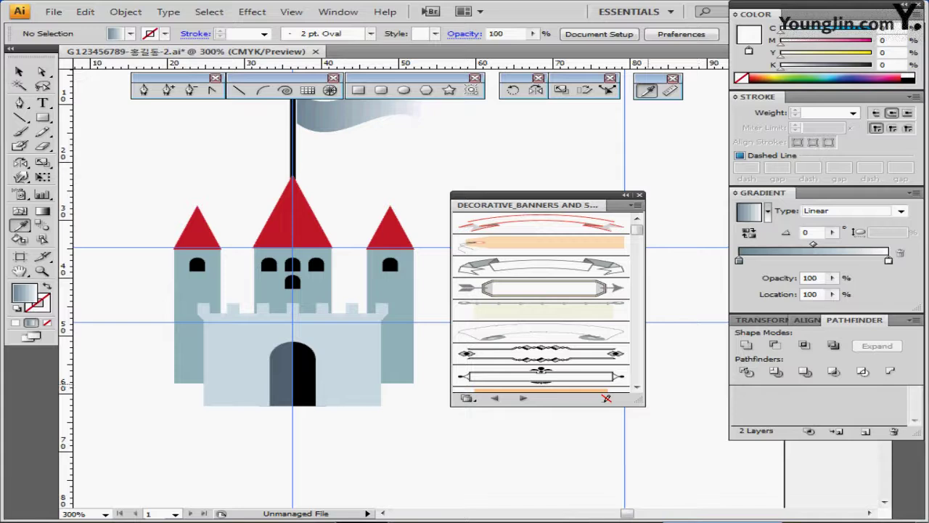
# - Choose the pale arched banner brush with grey curled ends from the brush library and collapse the library
pyautogui.click(637, 387)
pyautogui.scroll(-3, 636, 386)
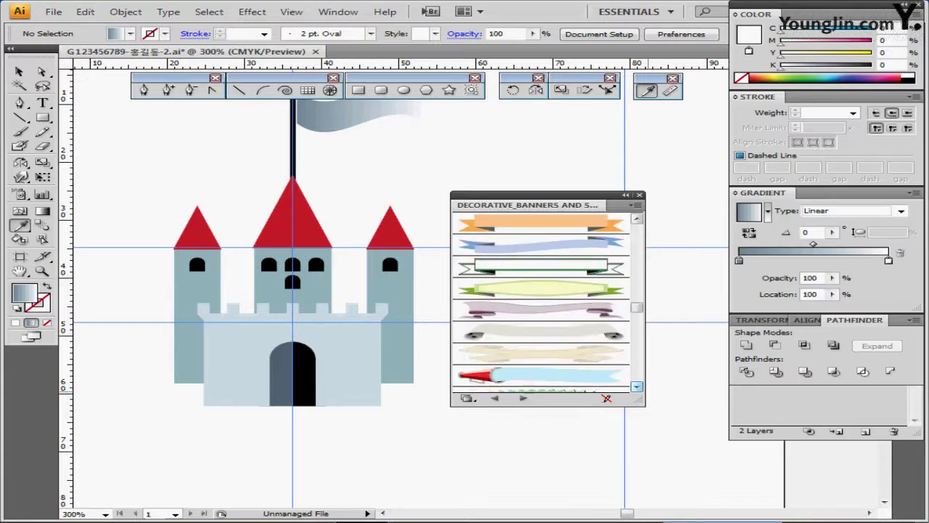
pyautogui.scroll(-3, 637, 386)
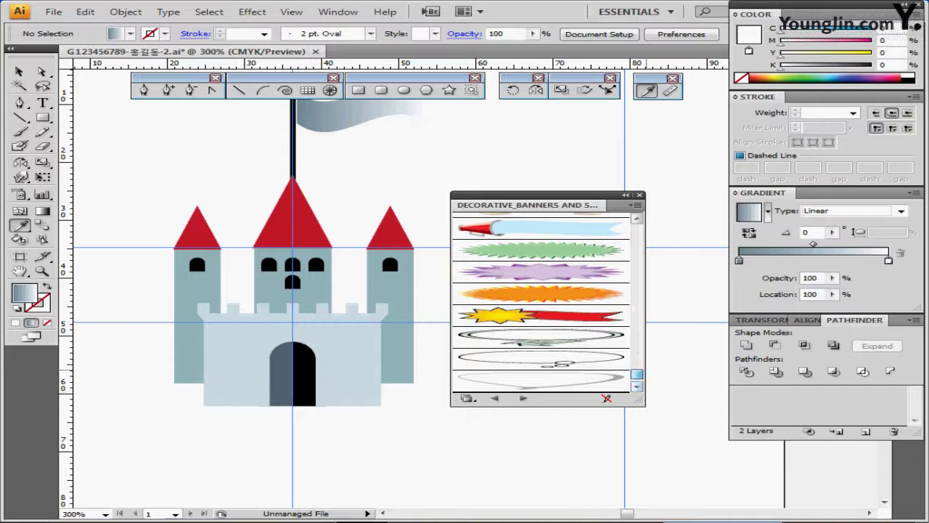
pyautogui.moveTo(637, 376); pyautogui.dragTo(636, 257)
pyautogui.click(541, 266)
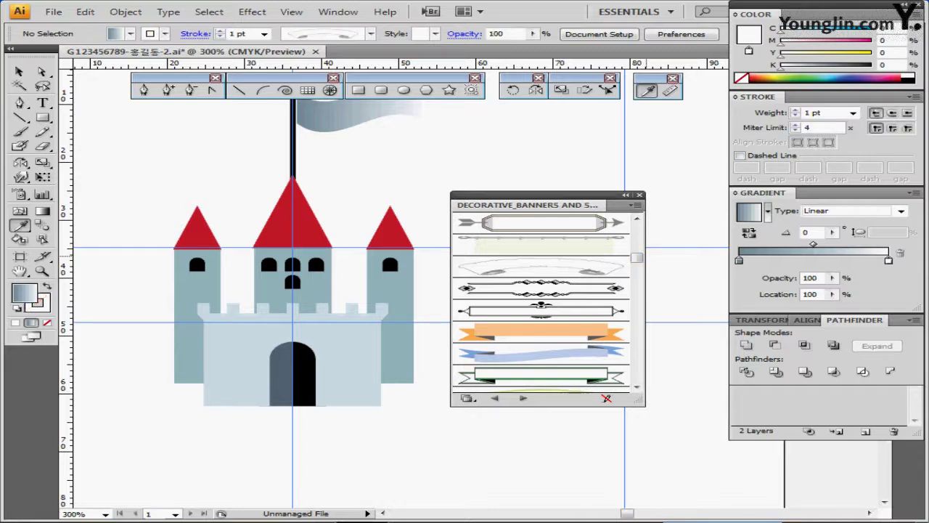
pyautogui.click(626, 196)
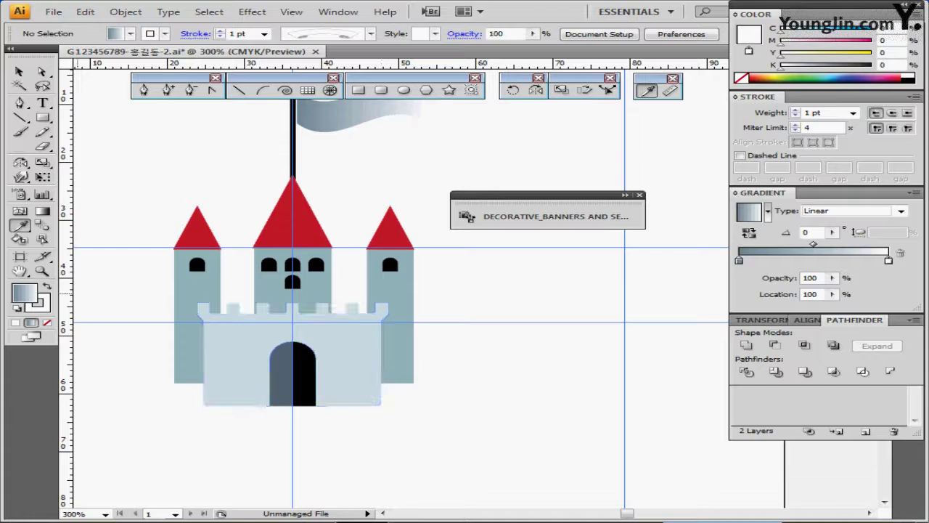
# - Draw a horizontal line segment 68 mm long at 180° with the arched banner brush
pyautogui.click(239, 90)
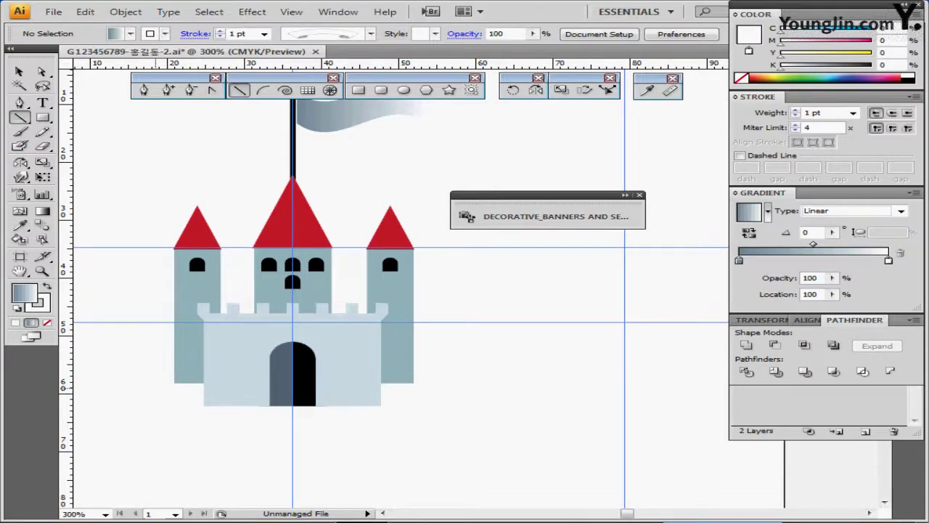
pyautogui.moveTo(156, 388); pyautogui.dragTo(221, 335)
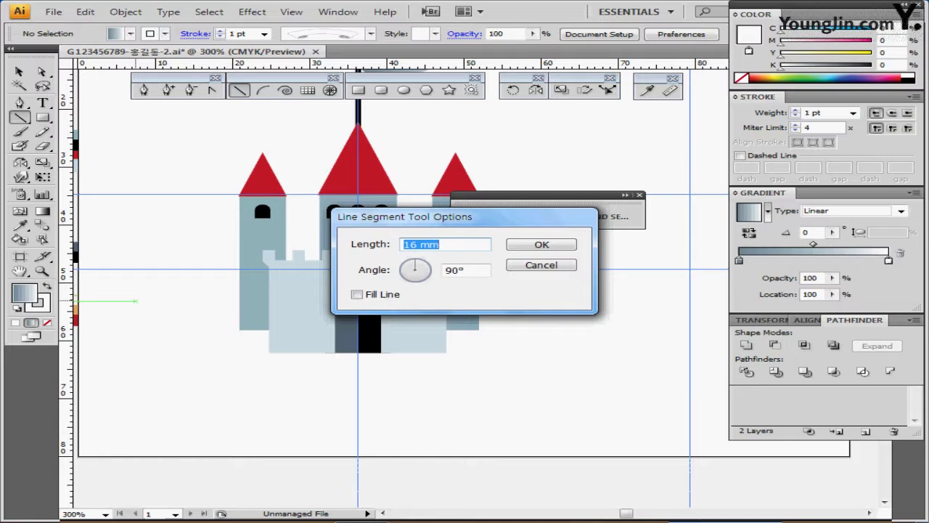
pyautogui.write('68')
pyautogui.press('Tab')
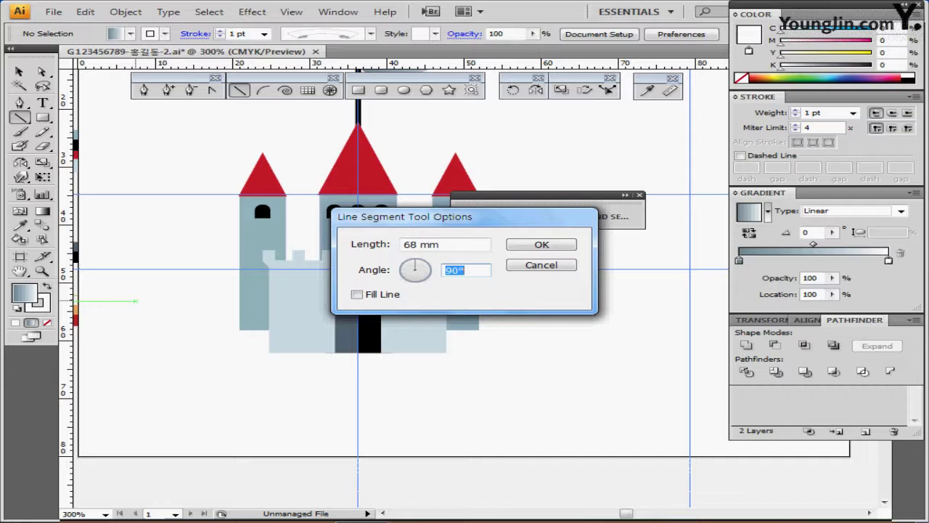
pyautogui.write('180')
pyautogui.press('Return')
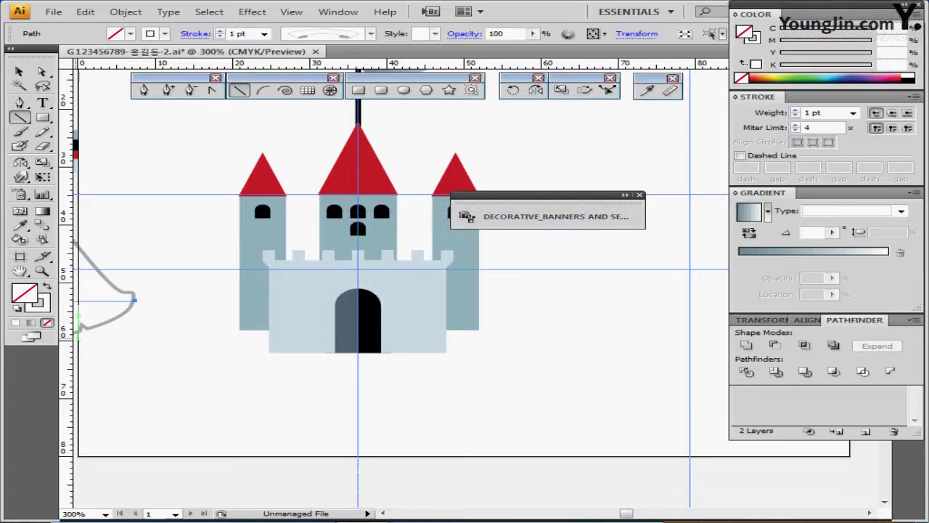
# - Move the banner over the castle's base, centred on the vertical guide and covering the wall's lower edge, and deselect it
pyautogui.moveTo(103, 300); pyautogui.dragTo(628, 374)
pyautogui.moveTo(520, 412)
pyautogui.mouseDown()
pyautogui.moveTo(499, 366)
pyautogui.moveTo(491, 375)
pyautogui.moveTo(501, 374)
pyautogui.mouseUp()
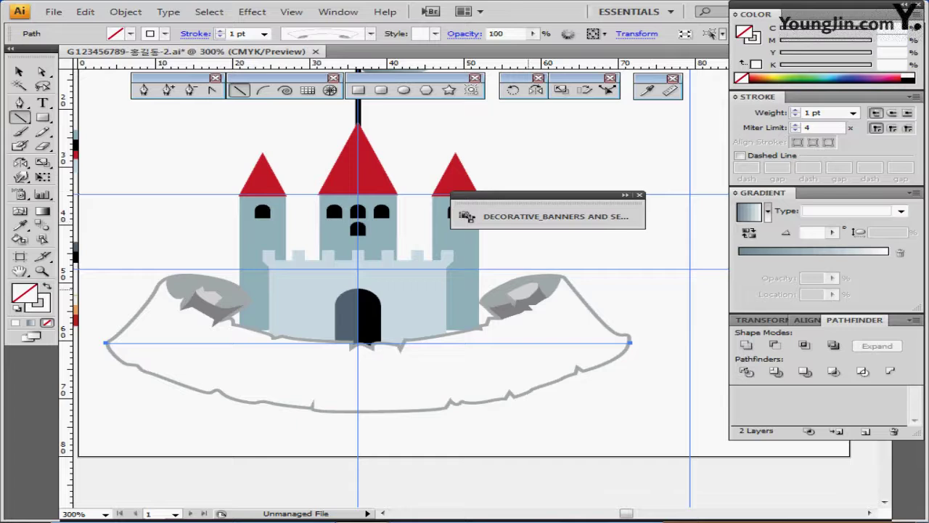
pyautogui.moveTo(520, 336)
pyautogui.mouseDown()
pyautogui.moveTo(503, 352)
pyautogui.moveTo(519, 339)
pyautogui.moveTo(512, 320)
pyautogui.mouseUp()
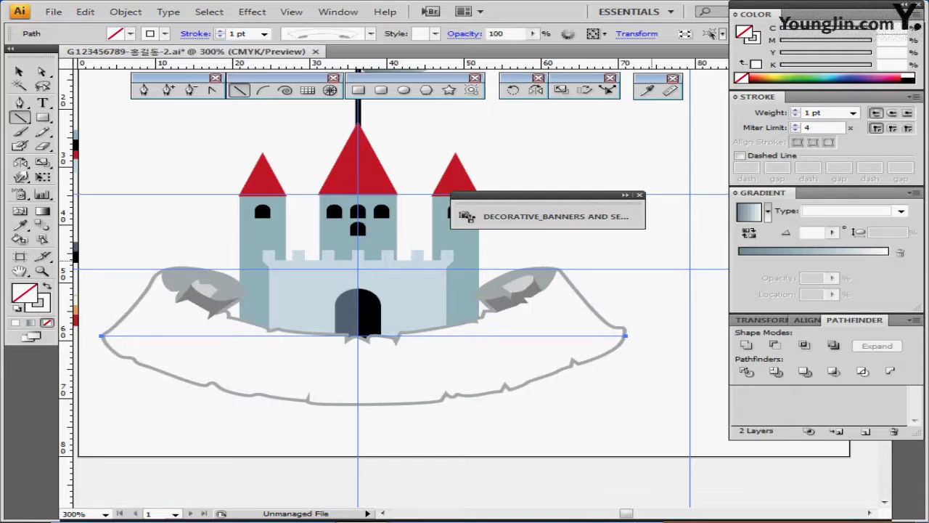
pyautogui.keyDown('ctrl'); pyautogui.click(651, 261); pyautogui.keyUp('ctrl')
# - Load the Artistic_Ink brush library, choose the Ink Drop brush and close the library
pyautogui.moveTo(590, 318); pyautogui.dragTo(552, 342)
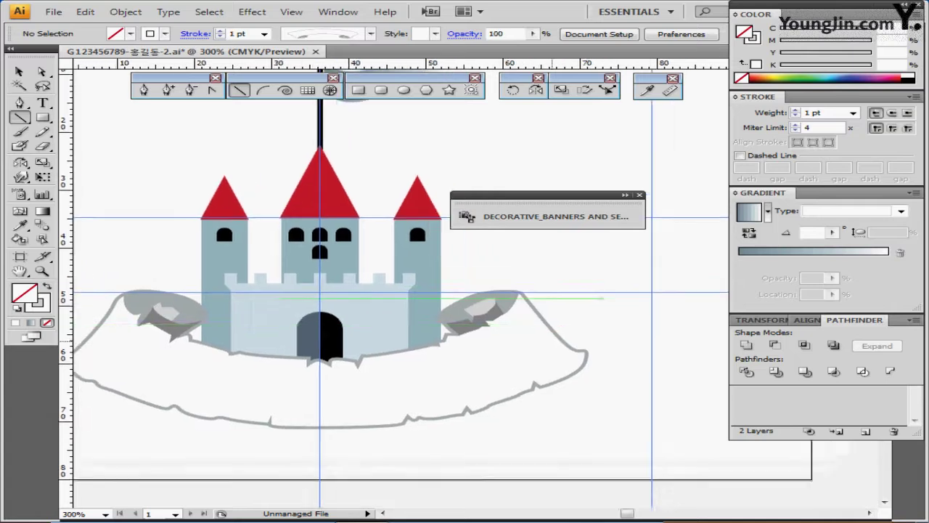
pyautogui.moveTo(575, 199); pyautogui.dragTo(525, 213)
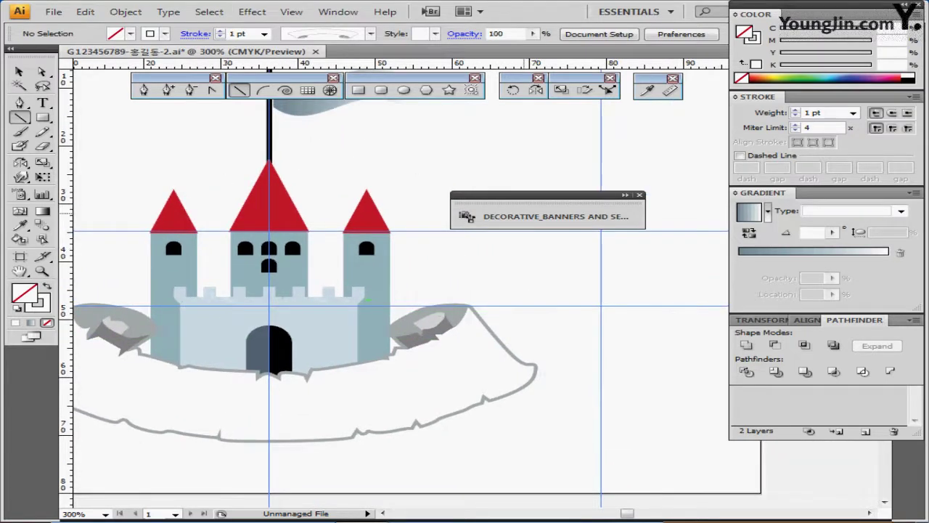
pyautogui.click(625, 195)
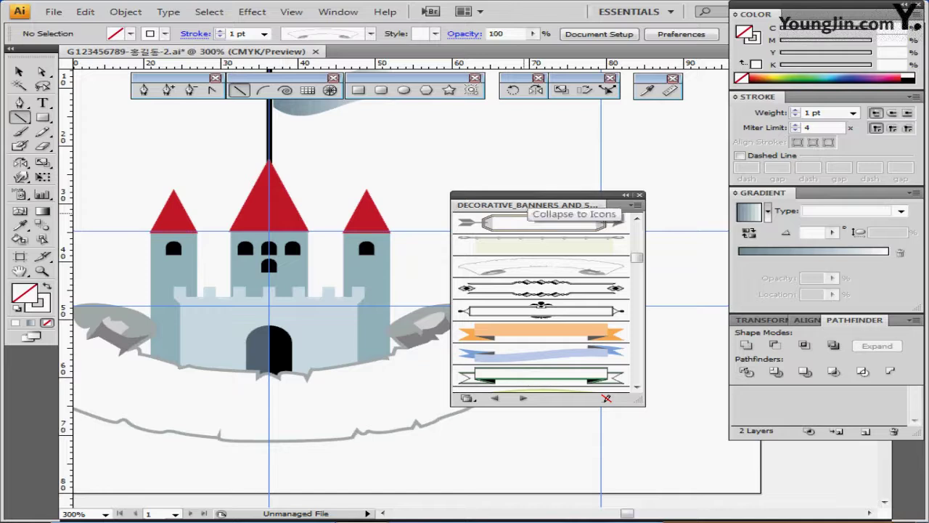
pyautogui.click(468, 397)
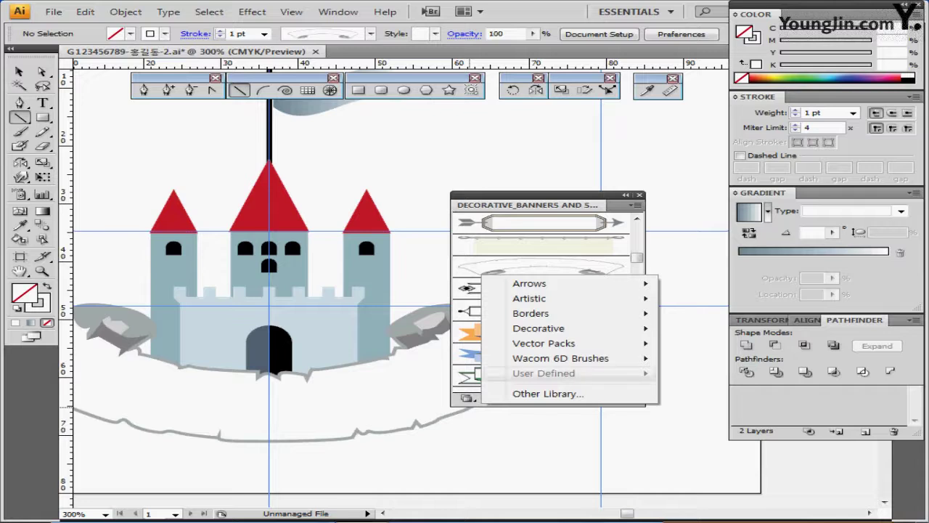
pyautogui.moveTo(537, 313)
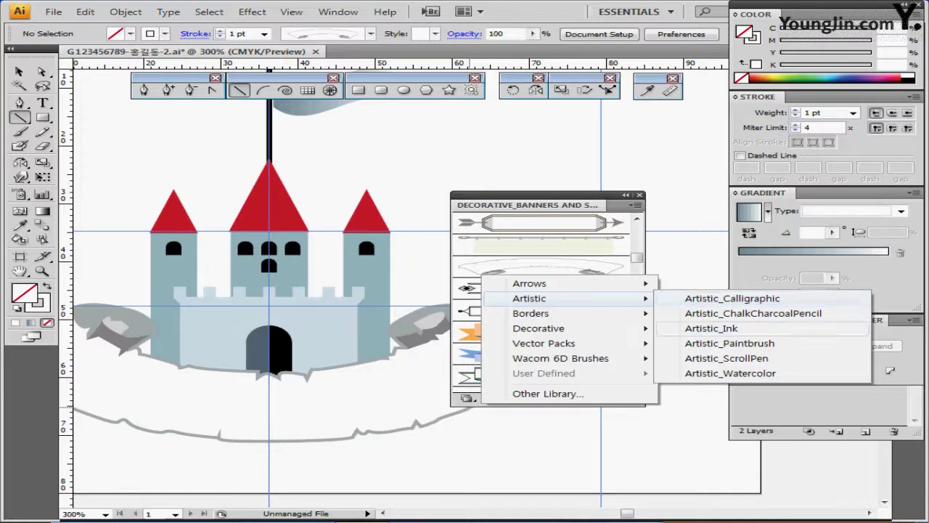
pyautogui.click(712, 328)
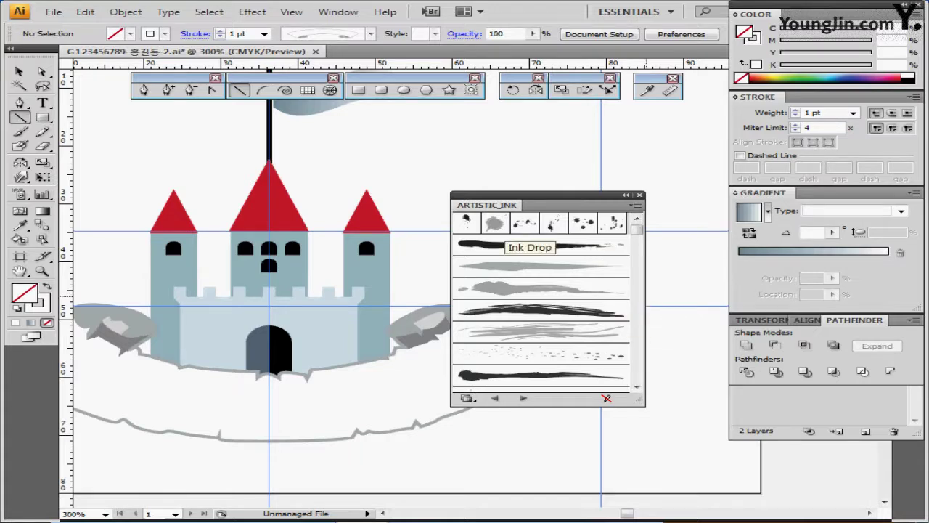
pyautogui.click(508, 245)
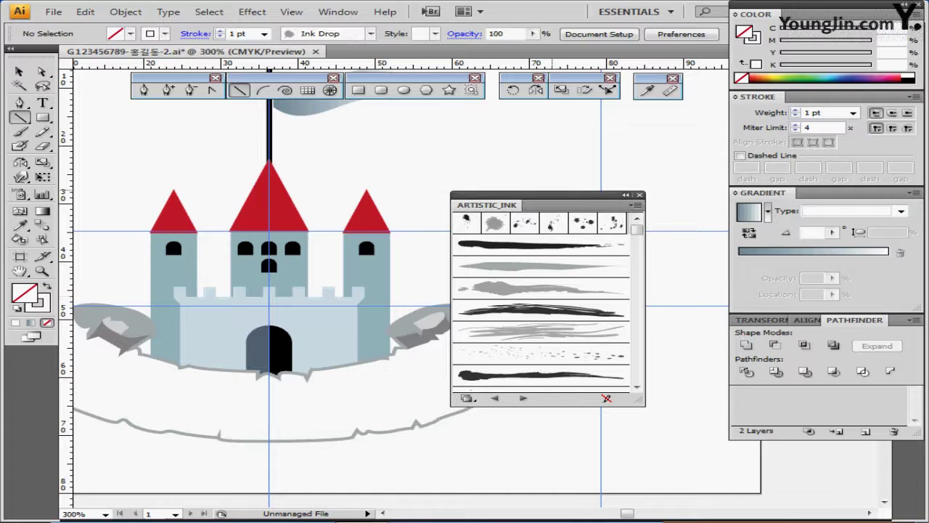
pyautogui.click(640, 195)
# - Draw a diagonal Ink Drop line from the banner's upper left down past its centre and set its stroke colour to C20 M20 Y60 K0
pyautogui.moveTo(393, 353); pyautogui.dragTo(465, 249)
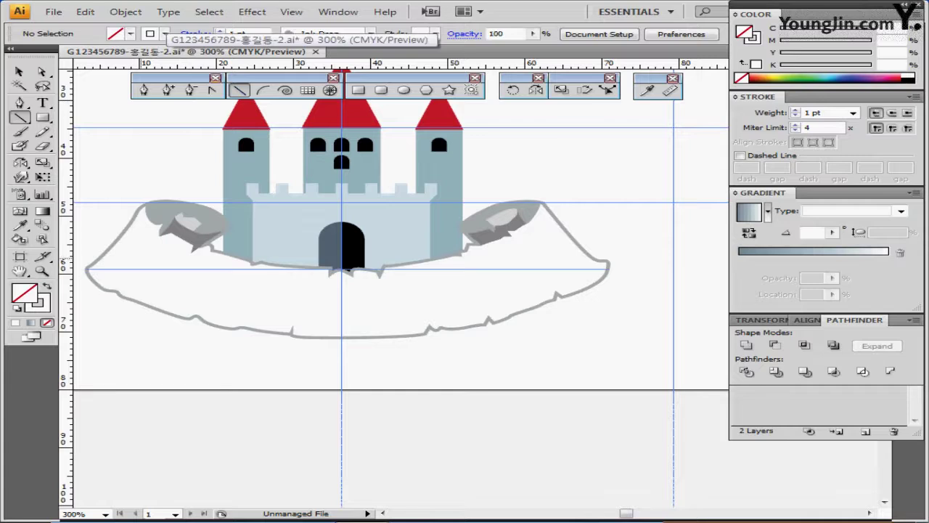
pyautogui.moveTo(135, 260); pyautogui.dragTo(415, 315)
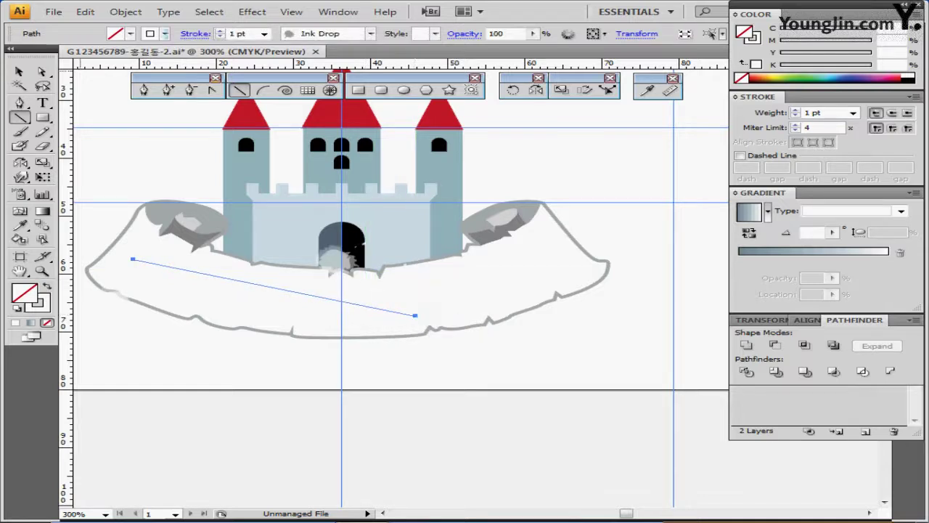
pyautogui.click(165, 34)
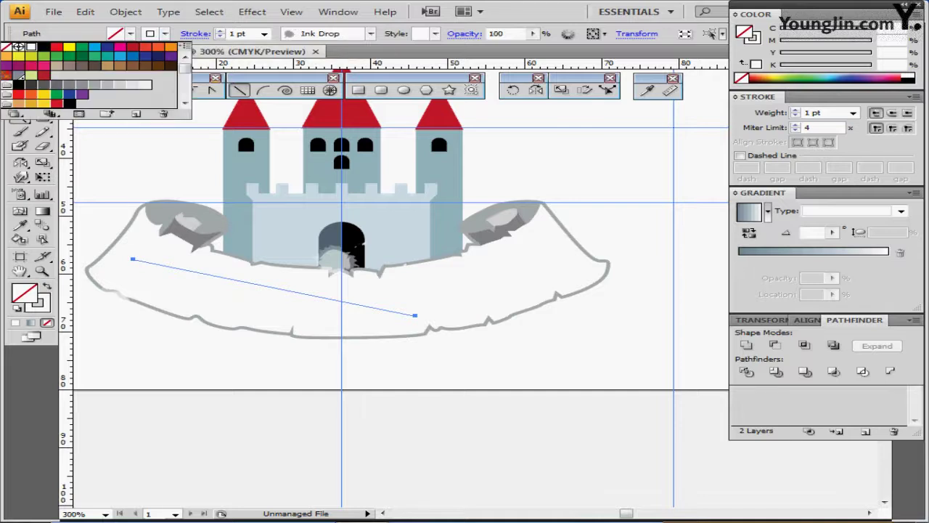
pyautogui.click(79, 82)
pyautogui.click(756, 41)
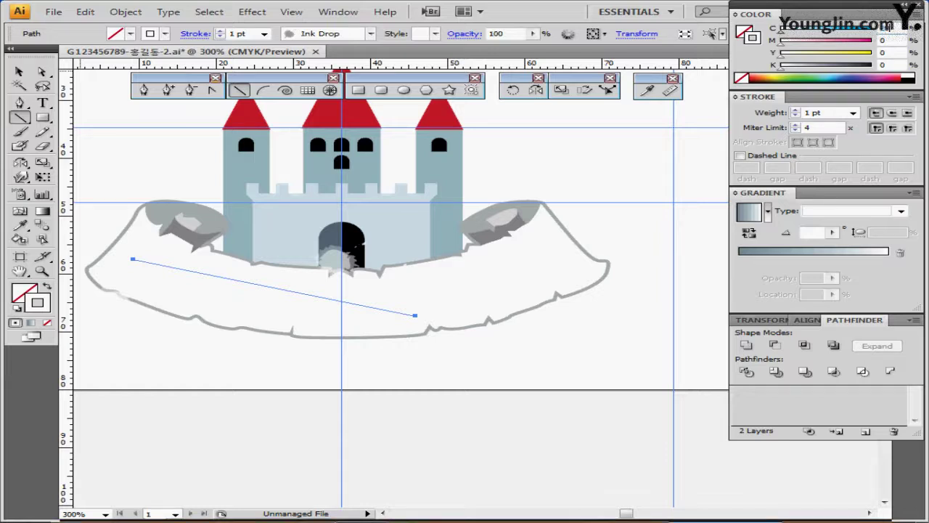
pyautogui.write('20')
pyautogui.press('Tab')
pyautogui.write('20')
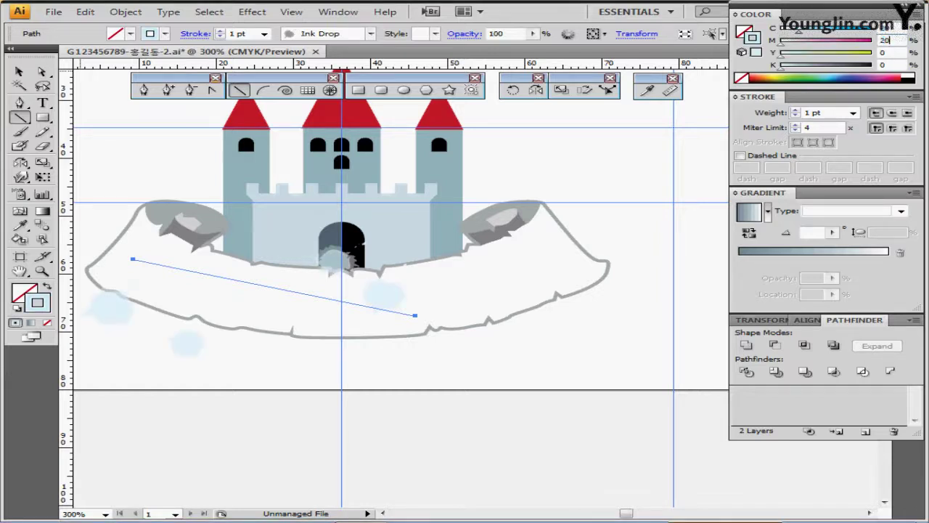
pyautogui.press('Tab')
pyautogui.write('60')
pyautogui.press('Tab')
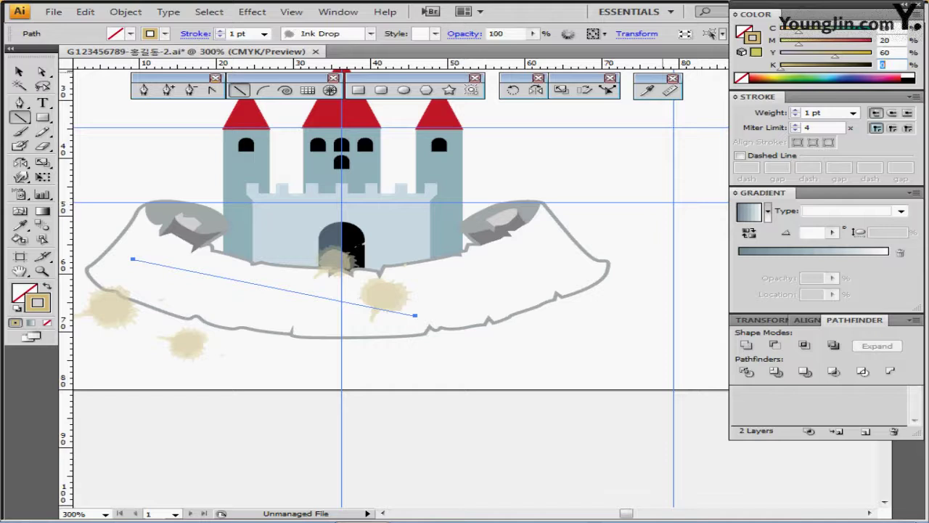
# - Set the ink splatter's stroke weight to 0.5 pt, nudge it slightly down on the banner and deselect it
pyautogui.click(853, 112)
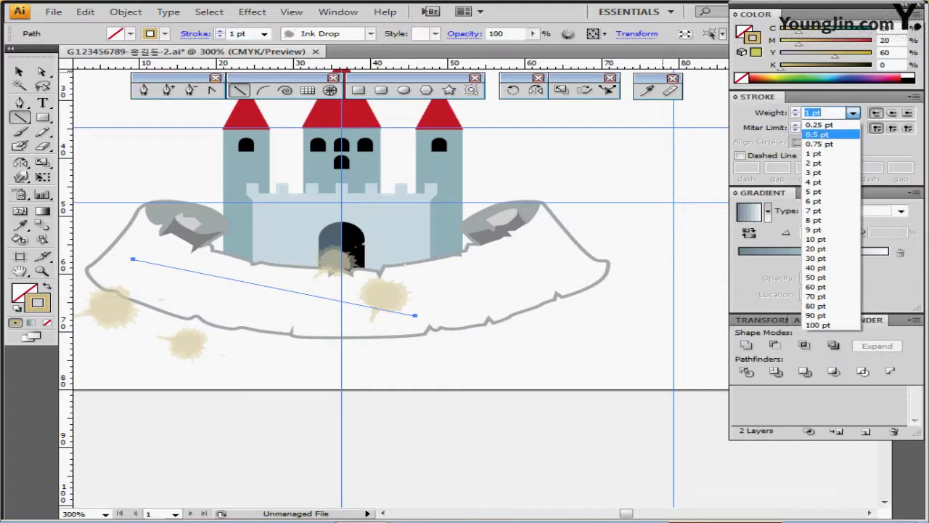
pyautogui.click(817, 134)
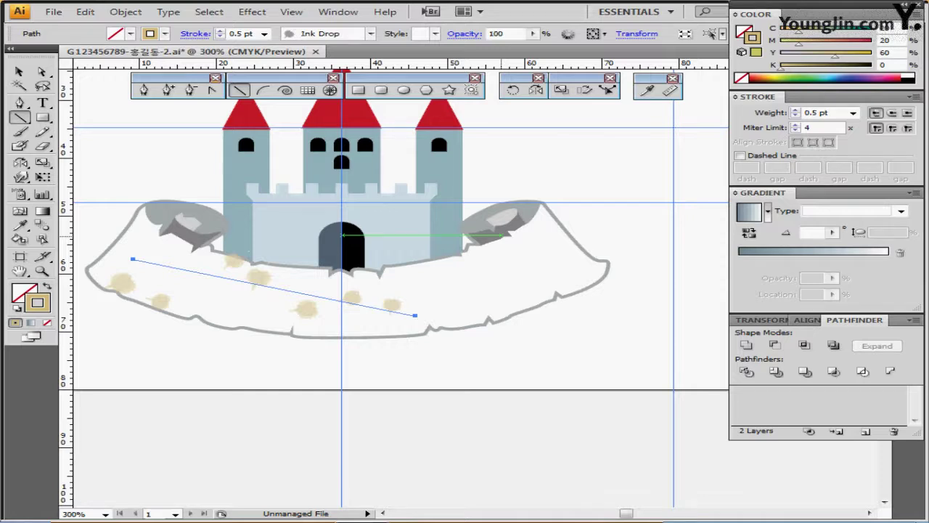
pyautogui.press('Down')
pyautogui.press('Down')
pyautogui.press('Down')
pyautogui.press('Down')
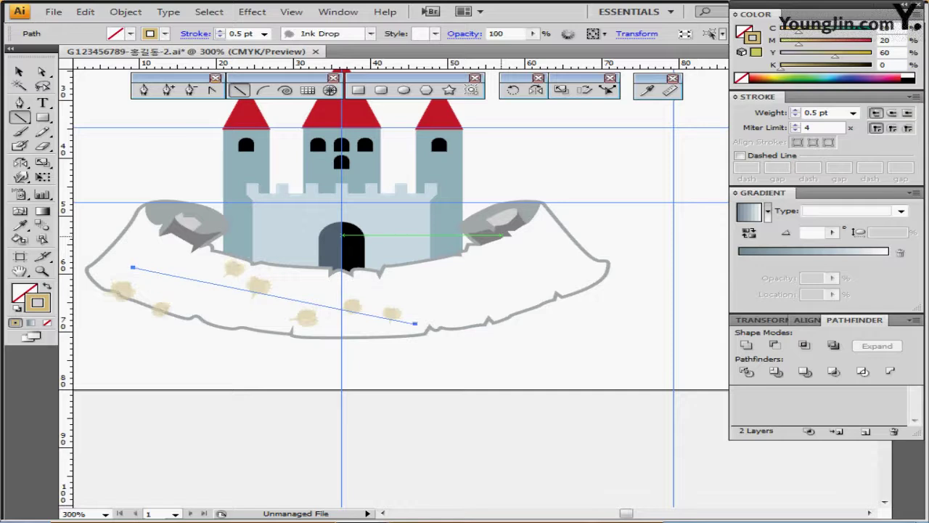
pyautogui.press('Down')
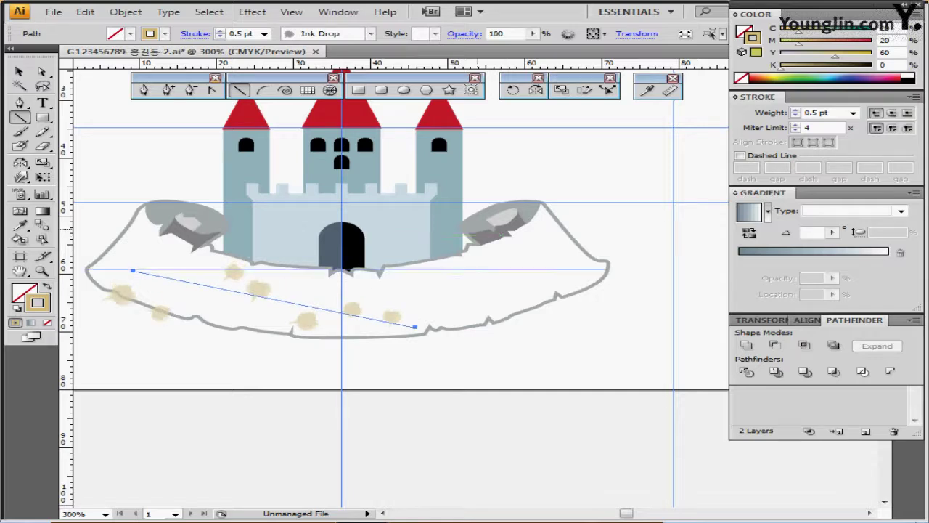
pyautogui.hotkey('ctrl', 'shift', 'a')
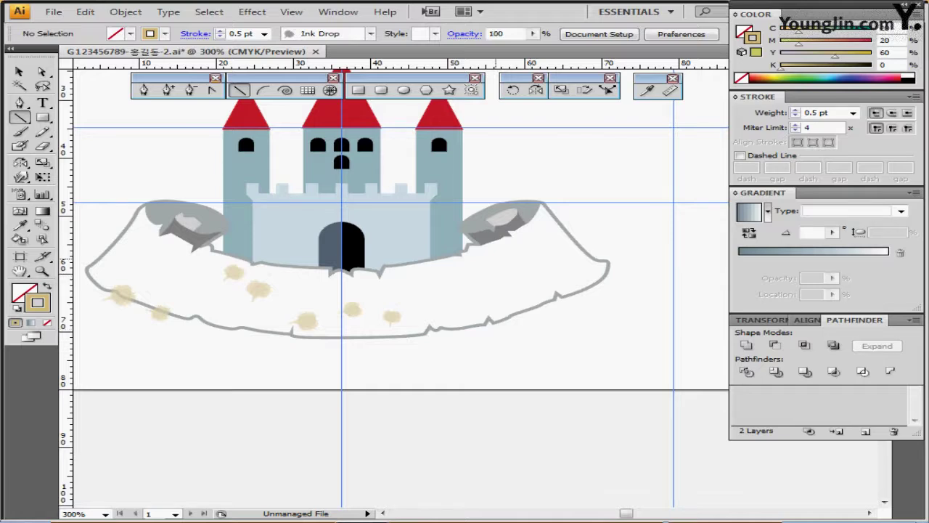
# - Move the orange GOTHIC CASTLE text from below the artboard to just beneath the banner, roughly centred on the castle
pyautogui.moveTo(508, 410); pyautogui.dragTo(506, 386)
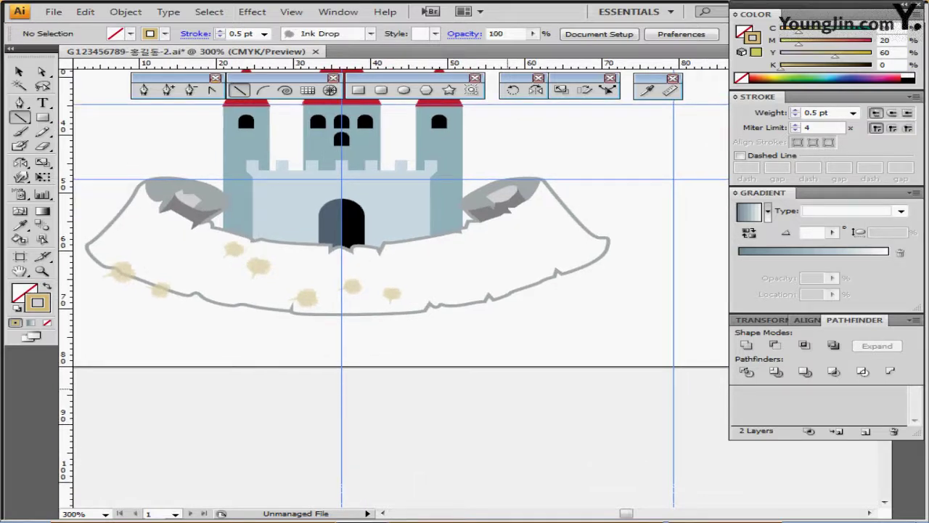
pyautogui.moveTo(507, 389); pyautogui.dragTo(529, 285)
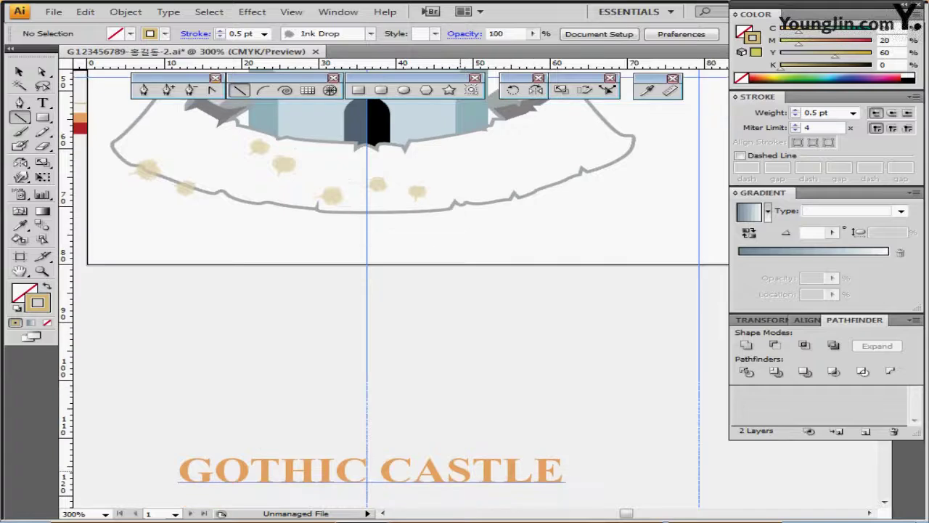
pyautogui.keyDown('ctrl'); pyautogui.click(448, 475); pyautogui.keyUp('ctrl')
pyautogui.moveTo(449, 474); pyautogui.dragTo(476, 244)
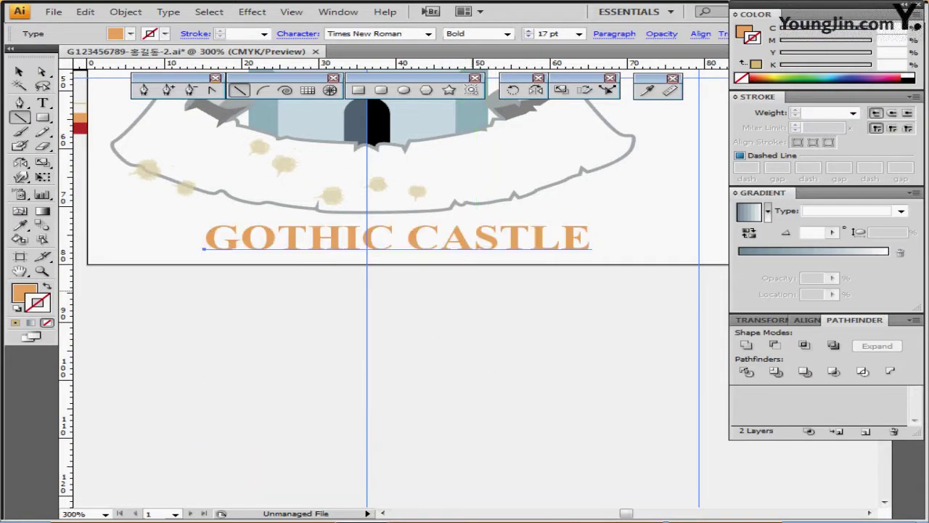
pyautogui.scroll(5, 475, 244)
pyautogui.scroll(-1, 465, 327)
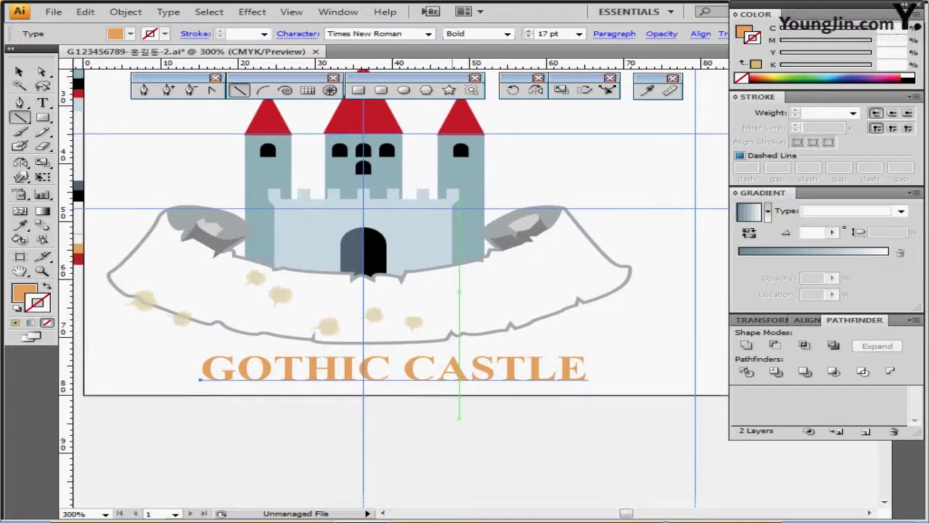
pyautogui.moveTo(464, 363); pyautogui.dragTo(444, 368)
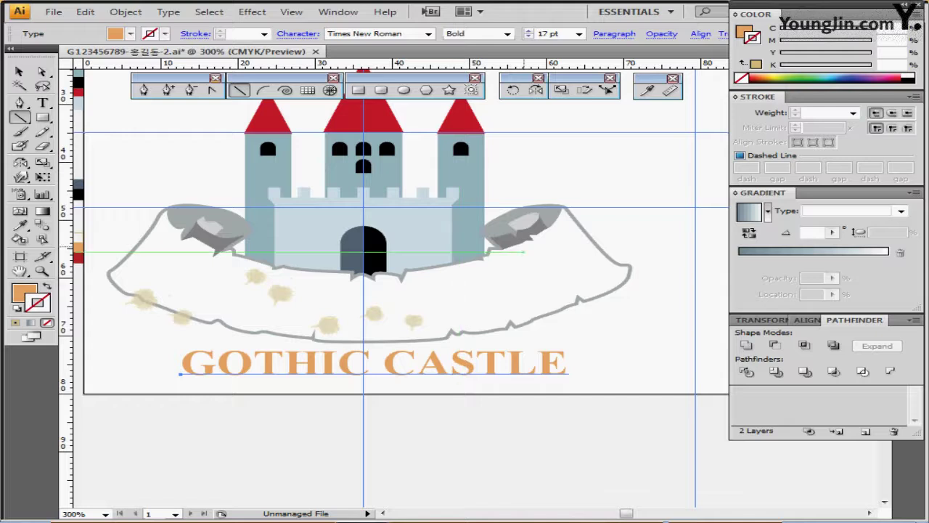
# - Apply a horizontal Arc warp with a -27% bend to the GOTHIC CASTLE text, previewing the result
pyautogui.click(252, 11)
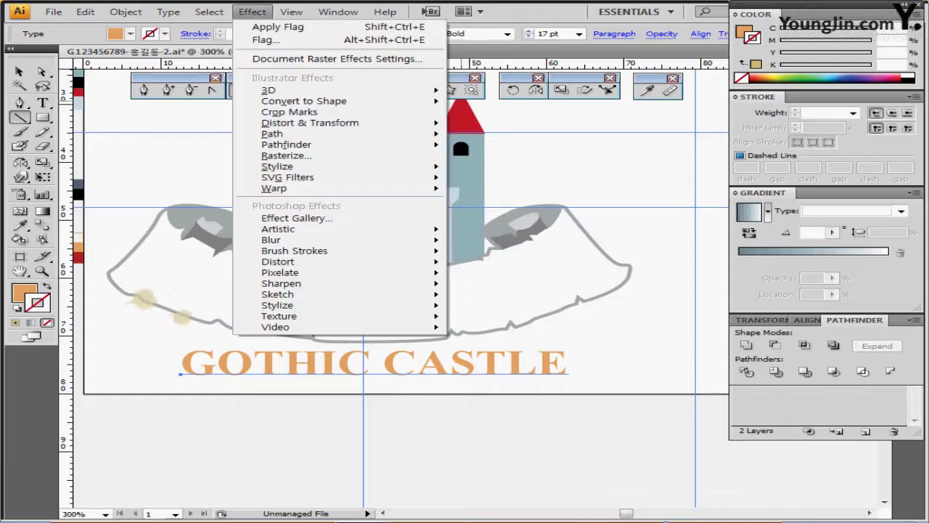
pyautogui.moveTo(274, 188)
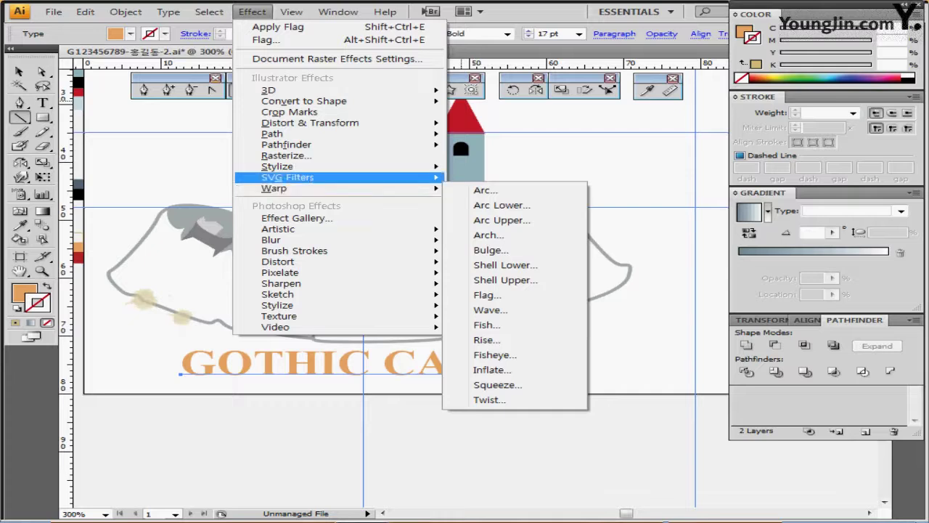
pyautogui.click(485, 190)
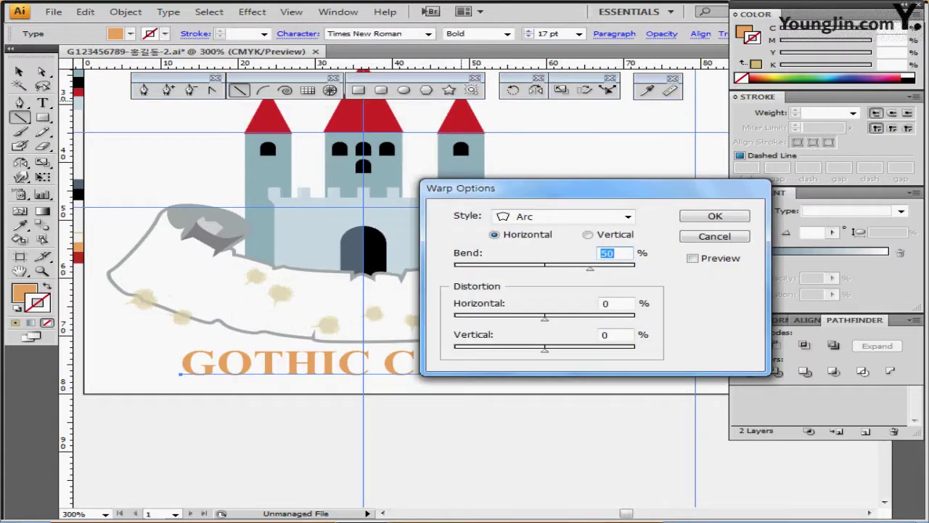
pyautogui.click(693, 258)
pyautogui.moveTo(597, 189); pyautogui.dragTo(626, 129)
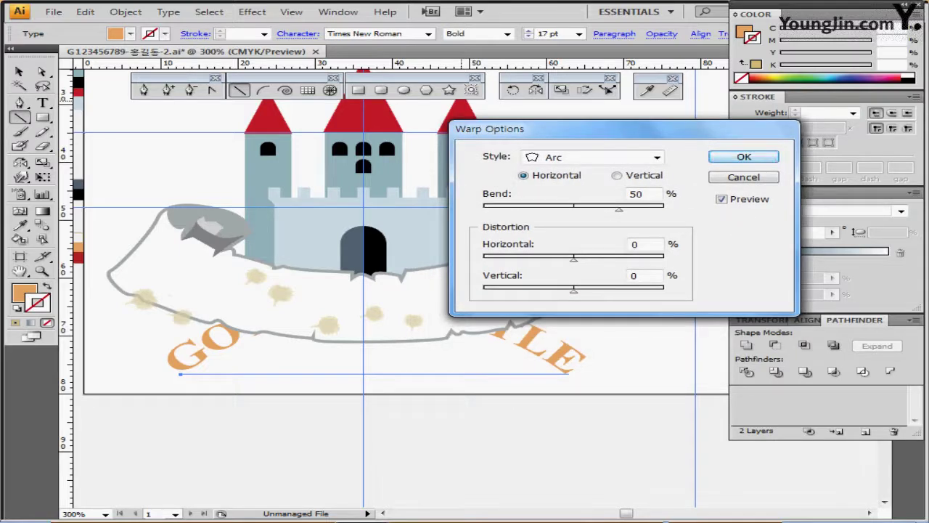
pyautogui.press('Tab')
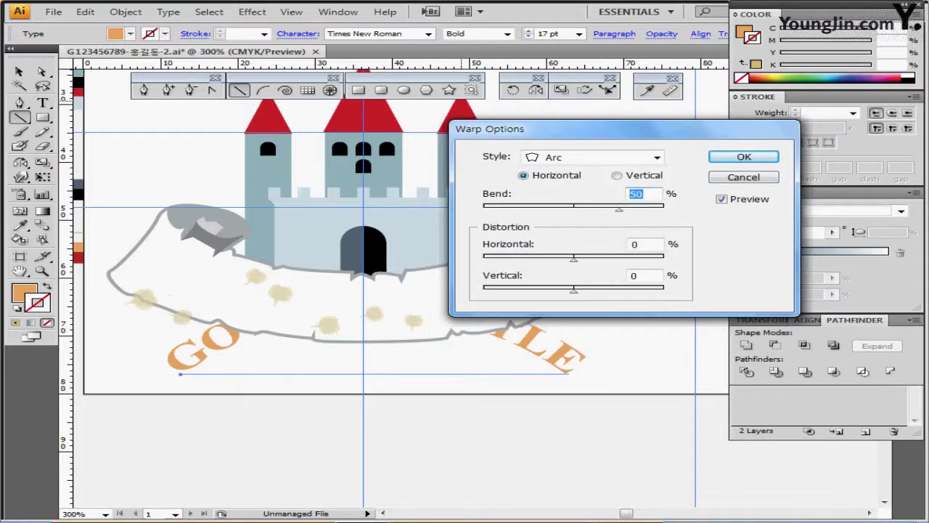
pyautogui.write('-27')
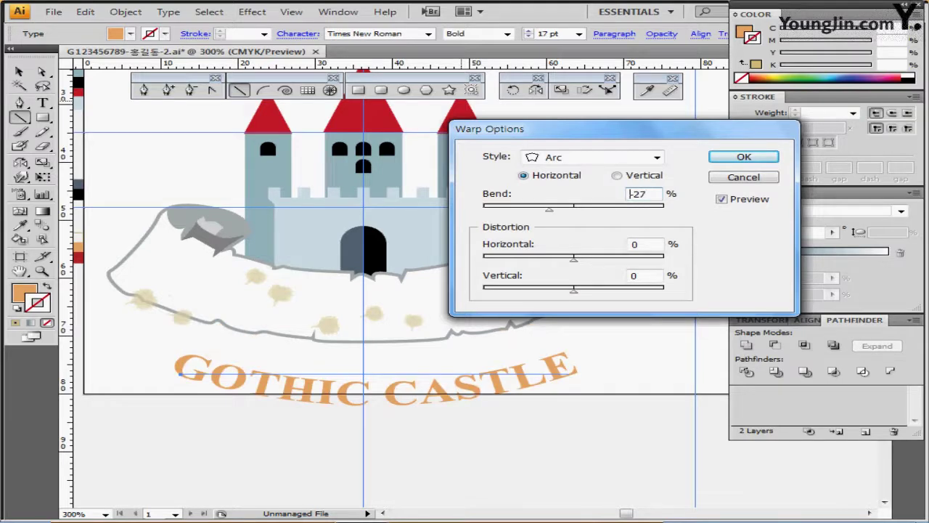
pyautogui.moveTo(624, 129); pyautogui.dragTo(656, 96)
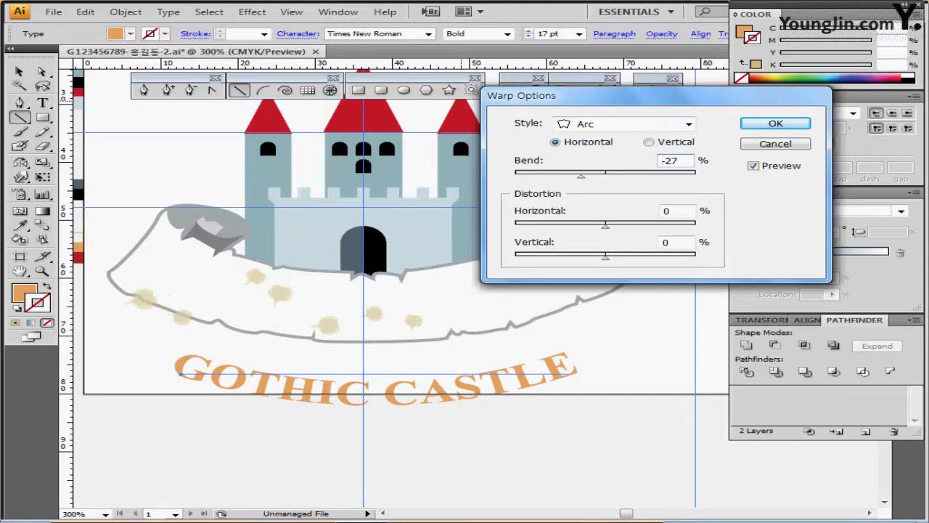
pyautogui.press('Return')
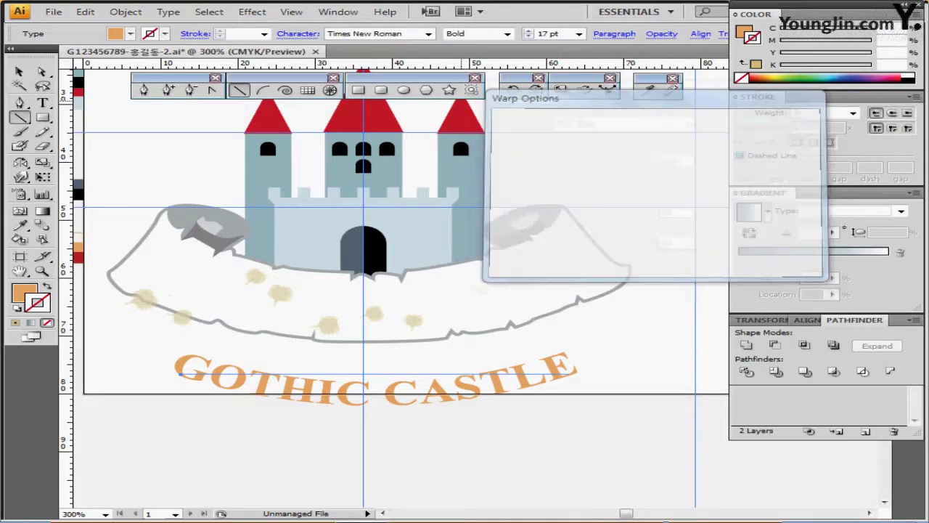
# - Try to move the warped GOTHIC CASTLE text up onto the banner, and undo the moves
pyautogui.moveTo(469, 398); pyautogui.dragTo(462, 310)
pyautogui.hotkey('ctrl', 'z')
pyautogui.keyDown('ctrl'); pyautogui.click(462, 363); pyautogui.keyUp('ctrl')
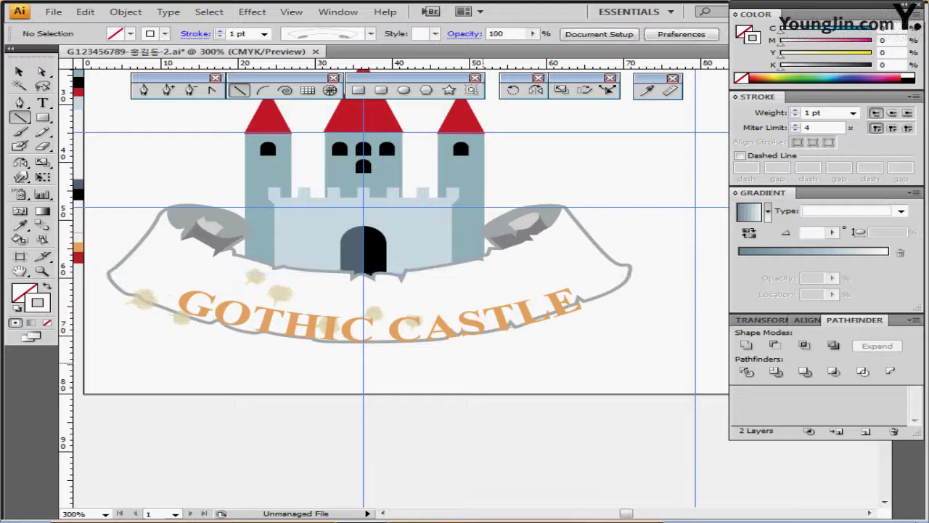
pyautogui.hotkey('ctrl', 'shift', 'z')
pyautogui.hotkey('ctrl', 'z')
pyautogui.hotkey('ctrl', 'shift', 'z')
pyautogui.rightClick(451, 328)
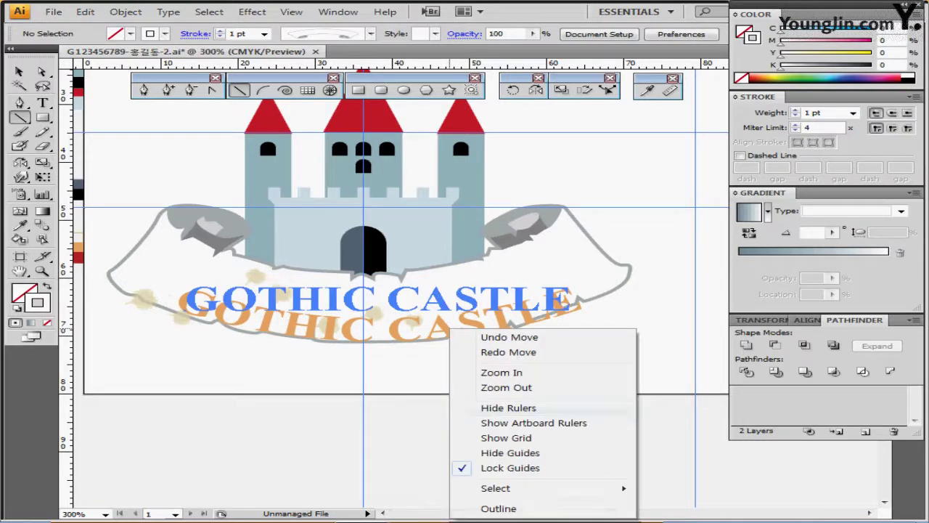
pyautogui.click(319, 362)
pyautogui.moveTo(286, 325); pyautogui.dragTo(290, 357)
pyautogui.hotkey('ctrl', 'z')
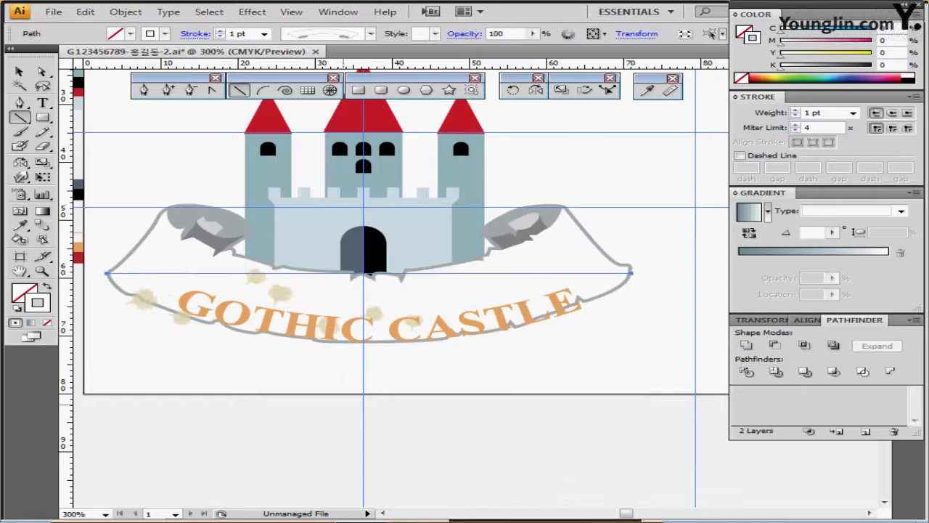
pyautogui.hotkey('ctrl', 'z')
pyautogui.keyDown('ctrl'); pyautogui.click(336, 389); pyautogui.keyUp('ctrl')
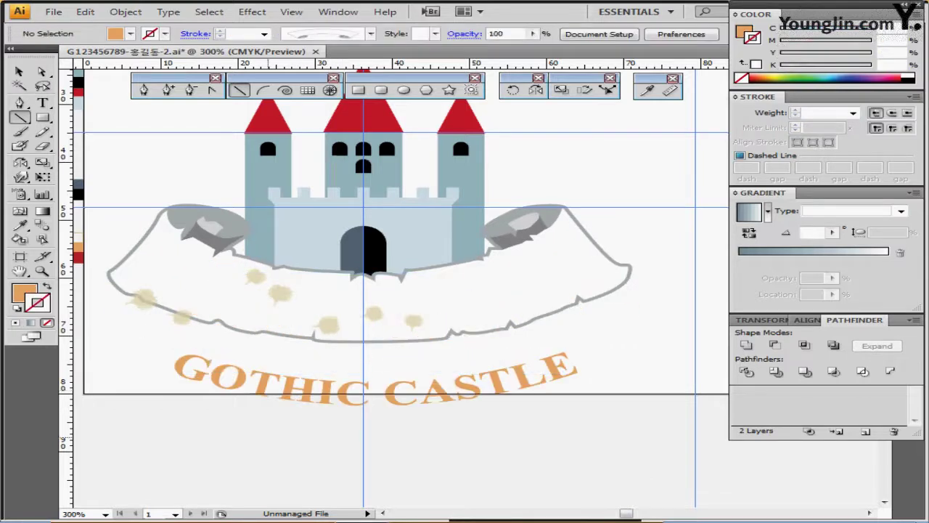
# - Try converting the GOTHIC CASTLE text to outlines with a look at the Rasterize options, and undo the conversion
pyautogui.click(18, 71)
pyautogui.click(259, 369)
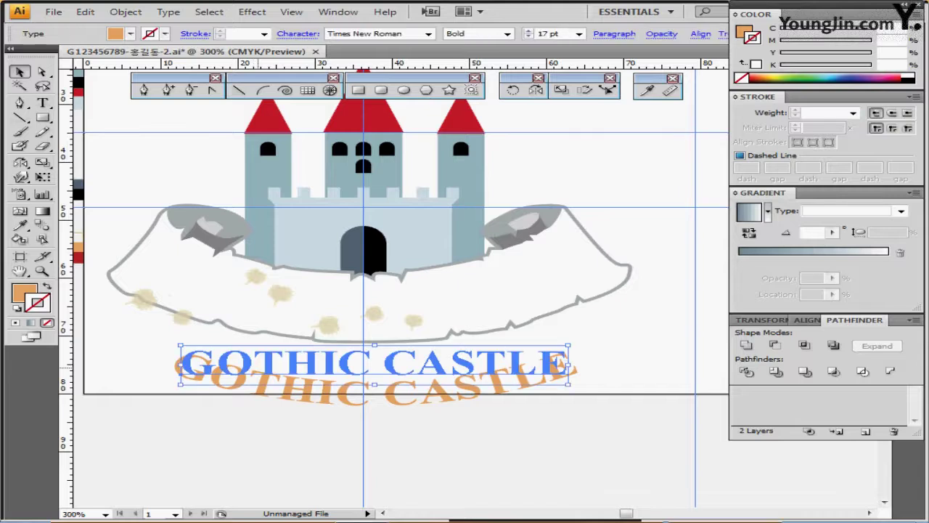
pyautogui.rightClick(259, 369)
pyautogui.click(327, 462)
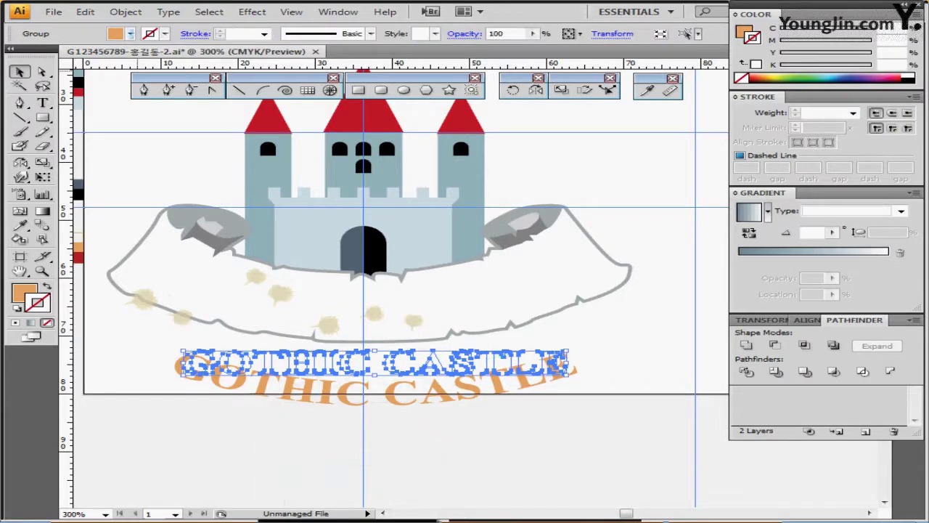
pyautogui.click(126, 12)
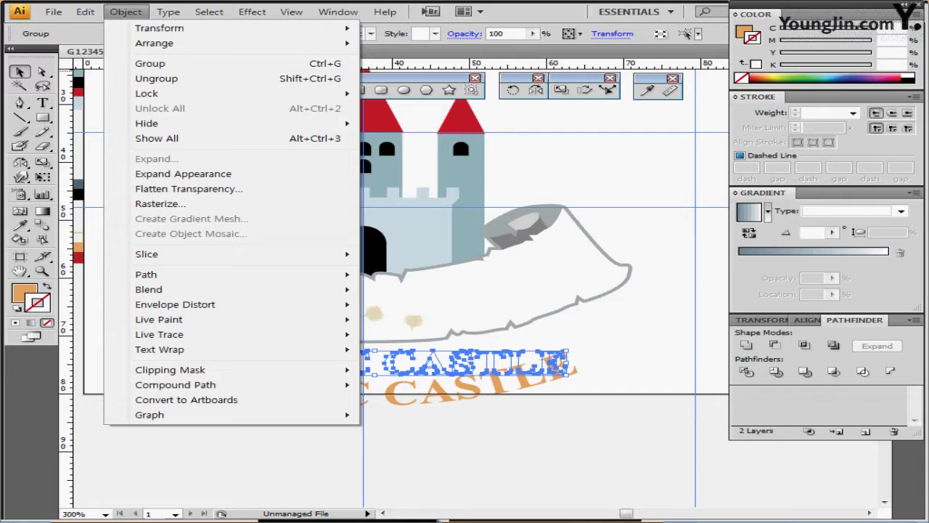
pyautogui.click(159, 203)
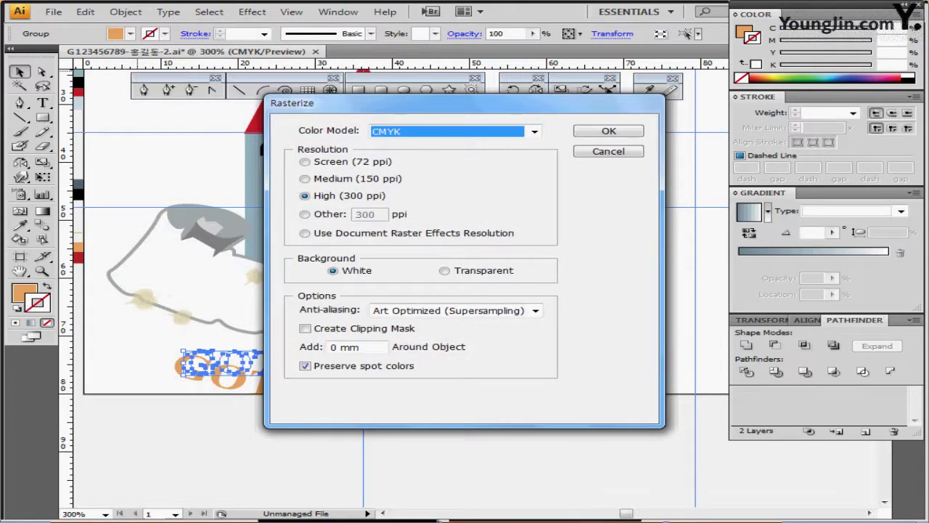
pyautogui.press('Return')
pyautogui.hotkey('ctrl', 'z')
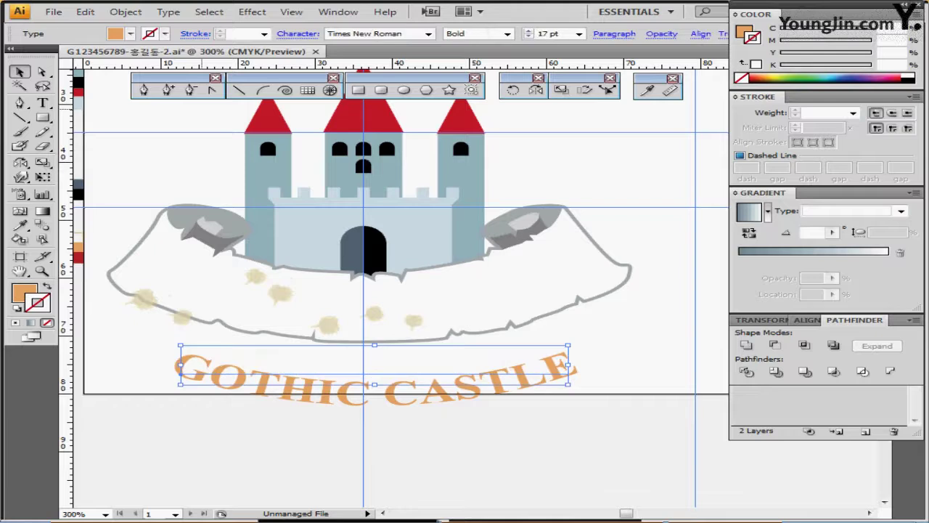
# - Expand the appearance of the warped GOTHIC CASTLE text so the arc becomes actual letter shapes
pyautogui.click(126, 12)
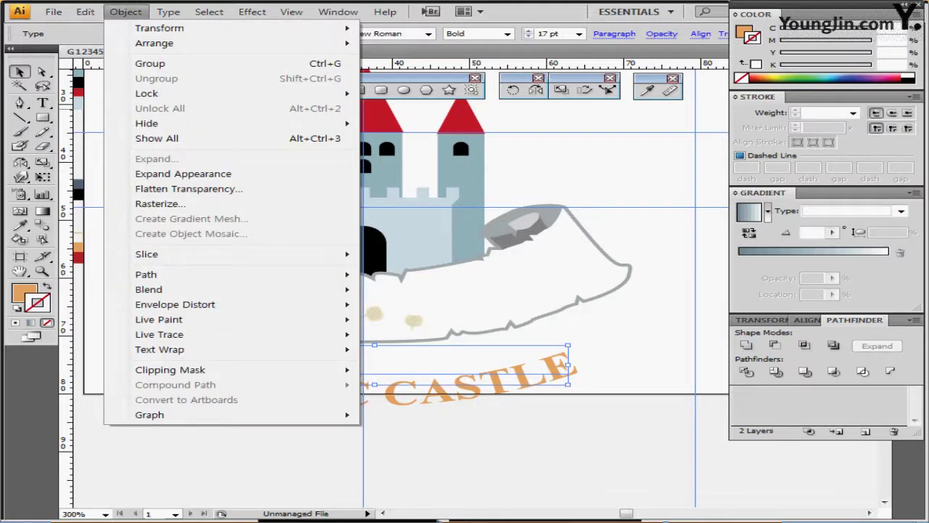
pyautogui.click(183, 174)
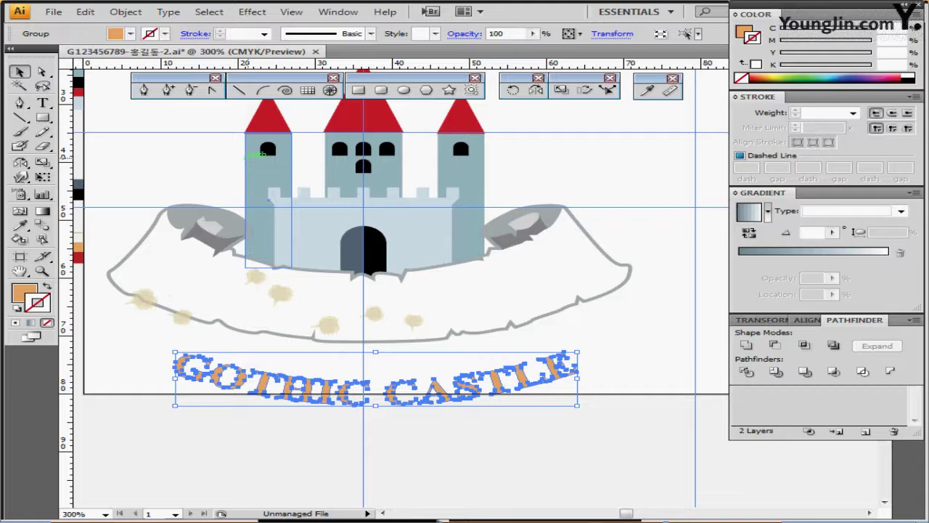
pyautogui.hotkey('ctrl', 'c')
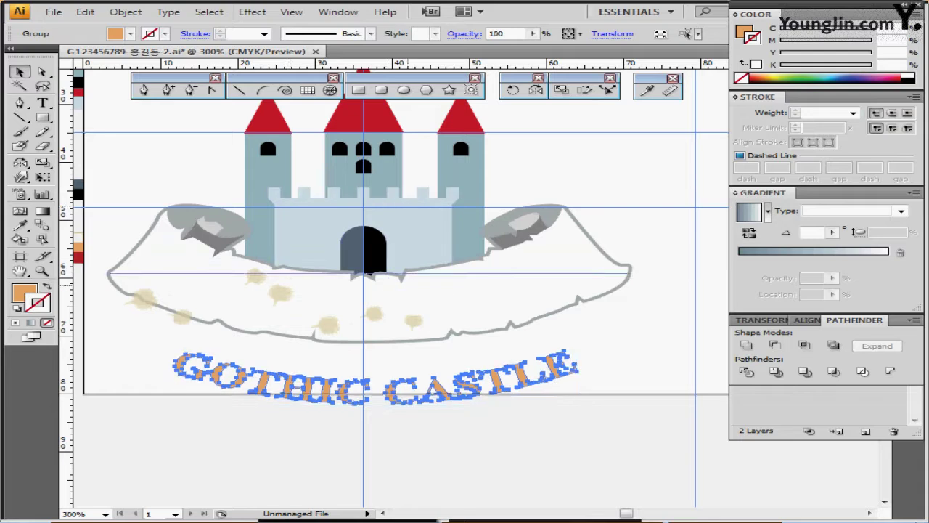
# - Nudge the expanded GOTHIC CASTLE lettering up and slightly left until it sits inside the banner, following its curve
pyautogui.press('Up')
pyautogui.press('Up')
pyautogui.press('Up')
pyautogui.press('Up')
pyautogui.press('Up')
pyautogui.press('Up')
pyautogui.press('Up')
pyautogui.press('Up')
pyautogui.press('Up')
pyautogui.press('Up')
pyautogui.press('Up')
pyautogui.press('Up')
pyautogui.press('Up')
pyautogui.press('Up')
pyautogui.press('Up')
pyautogui.press('Up')
pyautogui.press('Up')
pyautogui.press('Up')
pyautogui.press('Up')
pyautogui.press('Up')
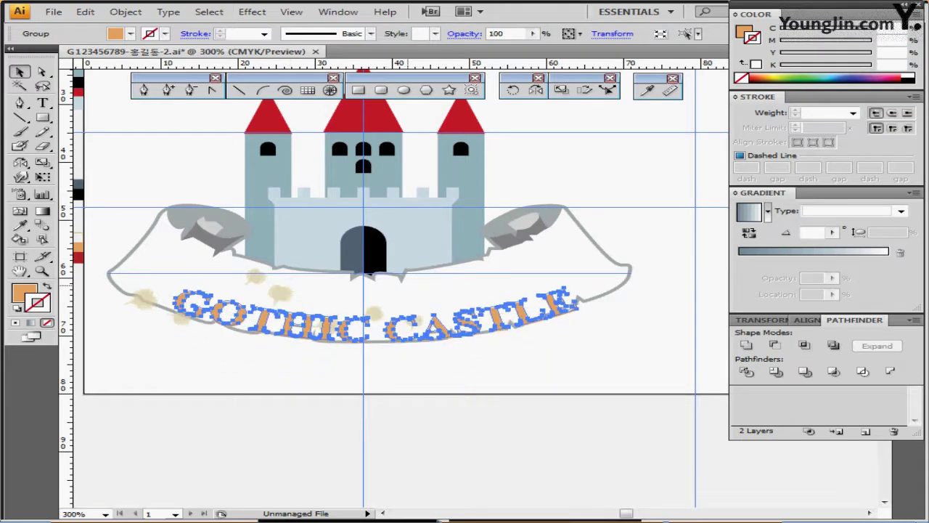
pyautogui.press('Up')
pyautogui.press('Up')
pyautogui.press('Up')
pyautogui.press('Up')
pyautogui.press('Up')
pyautogui.press('Left')
pyautogui.press('Left')
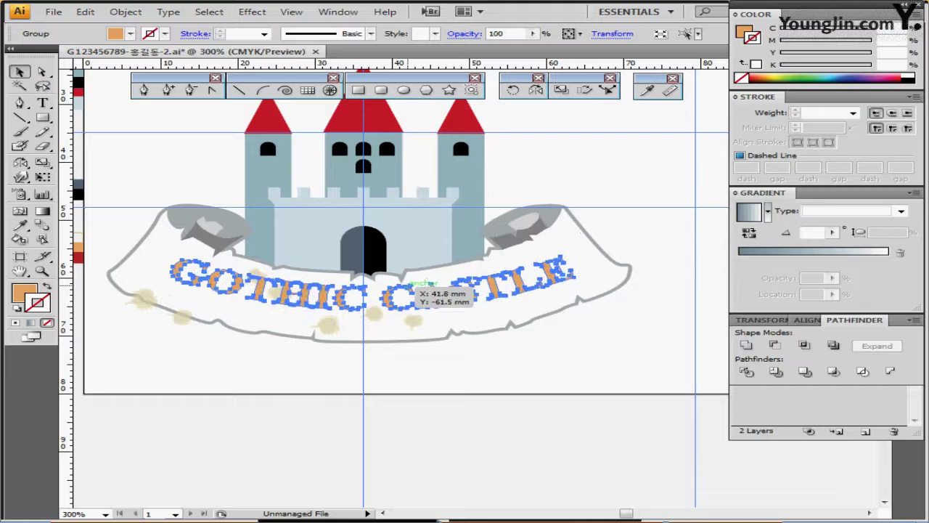
pyautogui.press('Down')
pyautogui.press('Down')
pyautogui.press('Down')
pyautogui.press('Down')
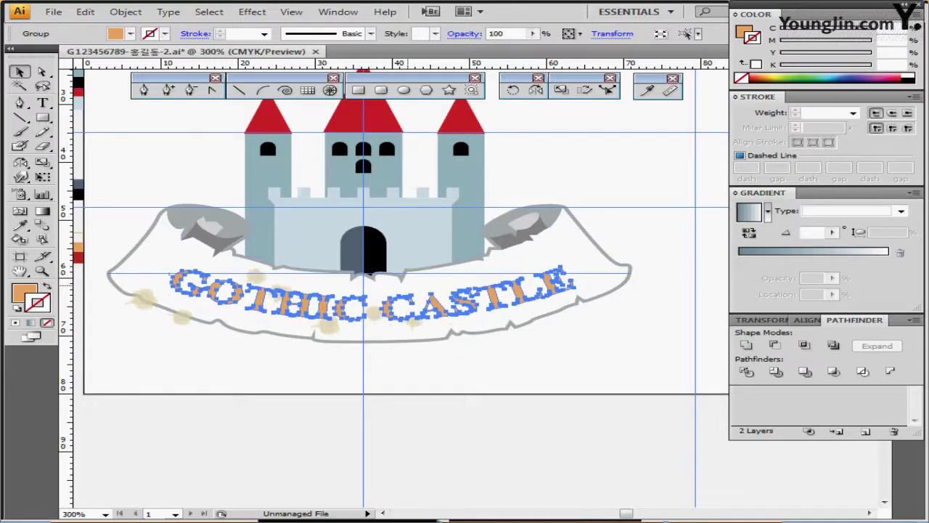
# - Isolate the GOTHIC CASTLE lettering group for editing
pyautogui.hotkey('ctrl', 'shift', 'a')
pyautogui.hotkey('ctrl', '=')
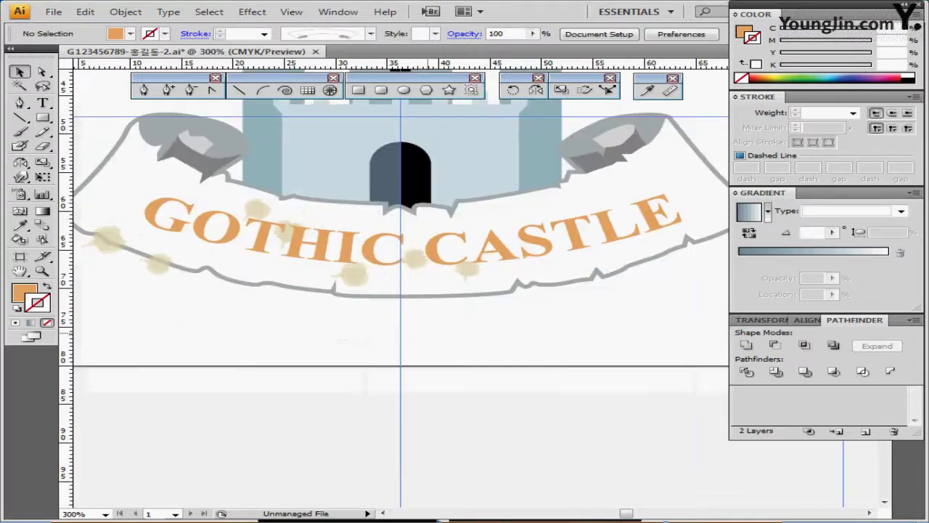
pyautogui.moveTo(419, 313); pyautogui.dragTo(425, 369)
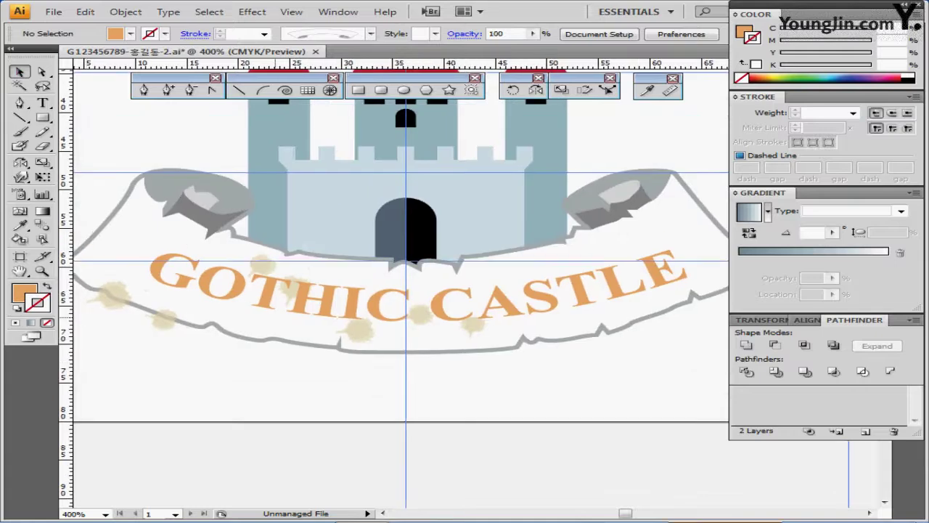
pyautogui.doubleClick(233, 287)
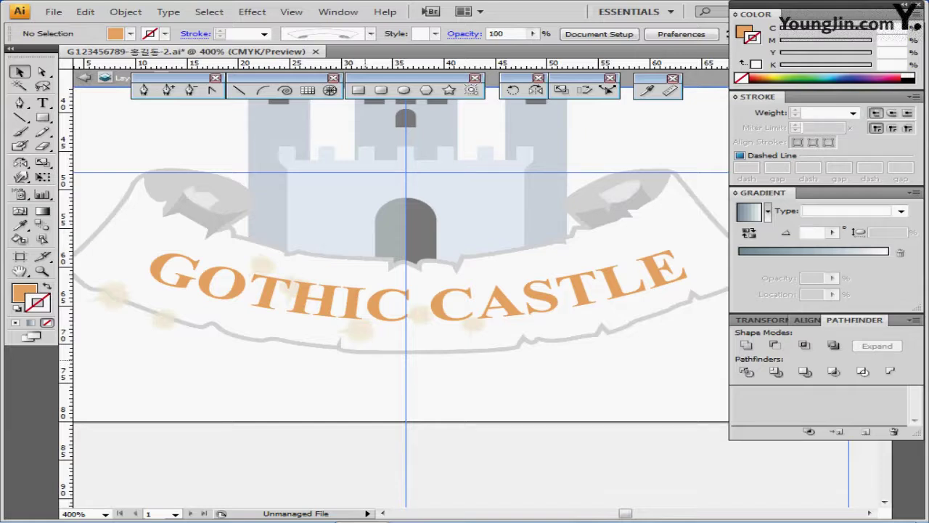
pyautogui.moveTo(355, 297); pyautogui.dragTo(329, 284)
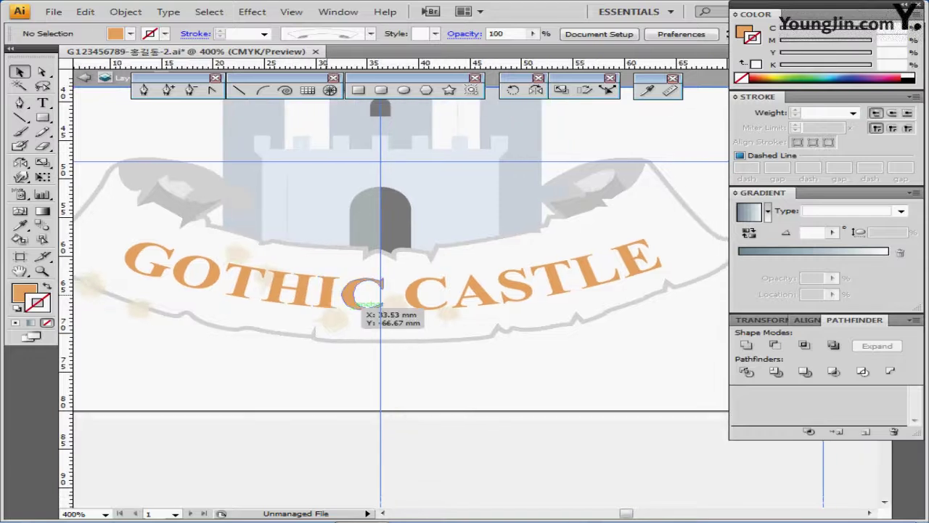
# - Draw an unfilled black 1 pt curve through the lettering with the Pen tool, bottoming on the central vertical guide at about Y -65 mm
pyautogui.press('p')
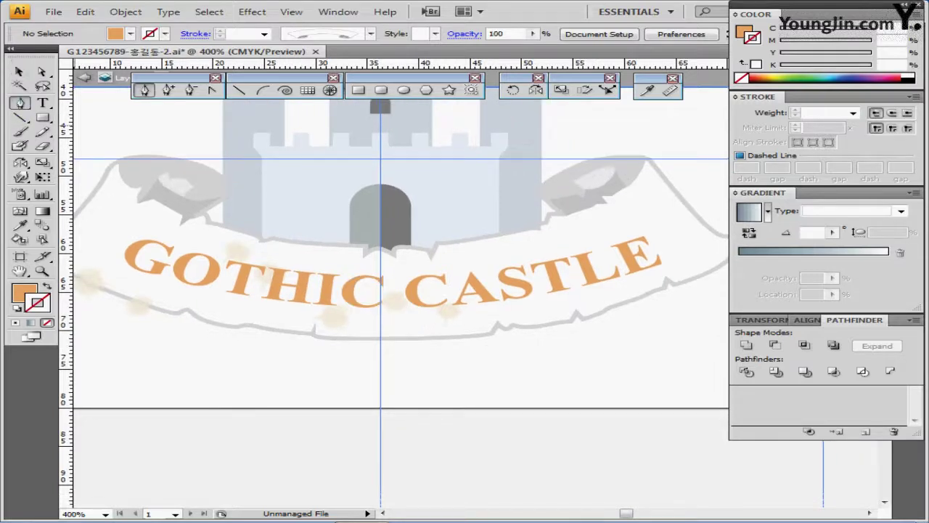
pyautogui.hotkey('ctrl', '-')
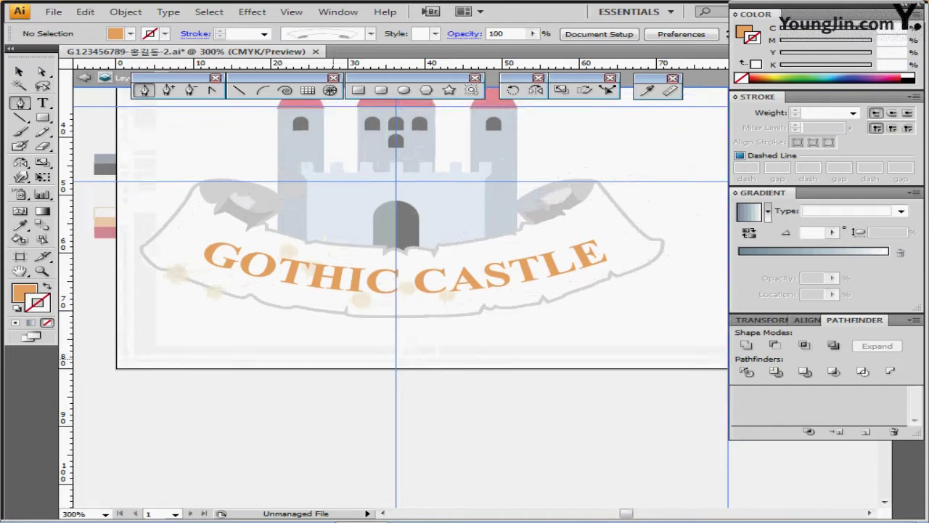
pyautogui.press('d')
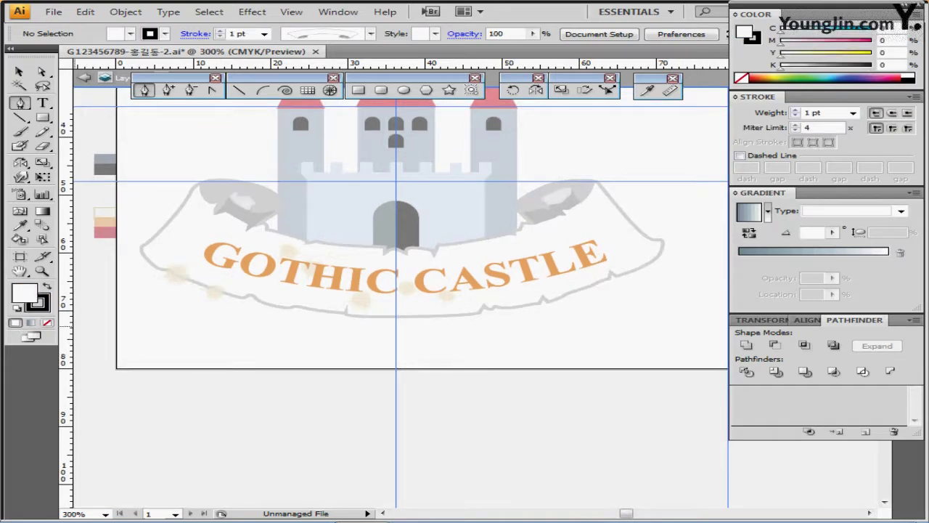
pyautogui.press('/')
pyautogui.press('x')
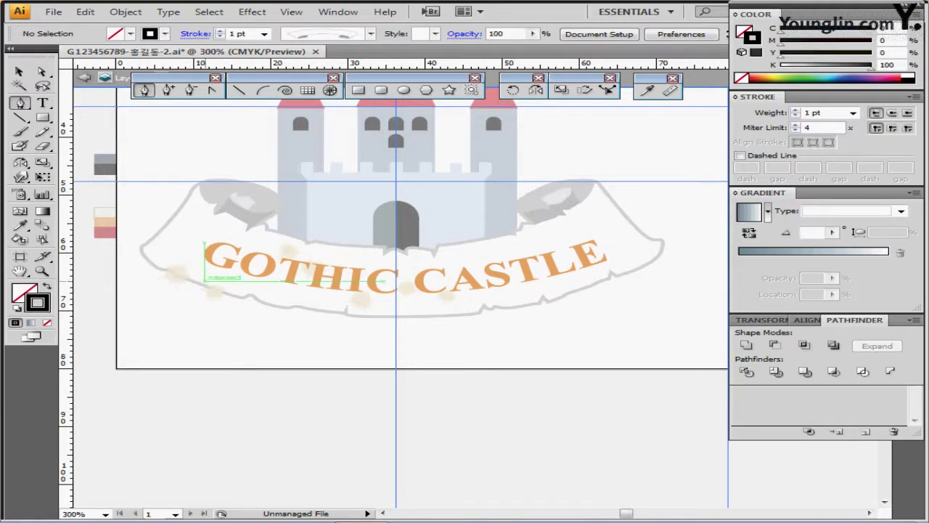
pyautogui.click(194, 239)
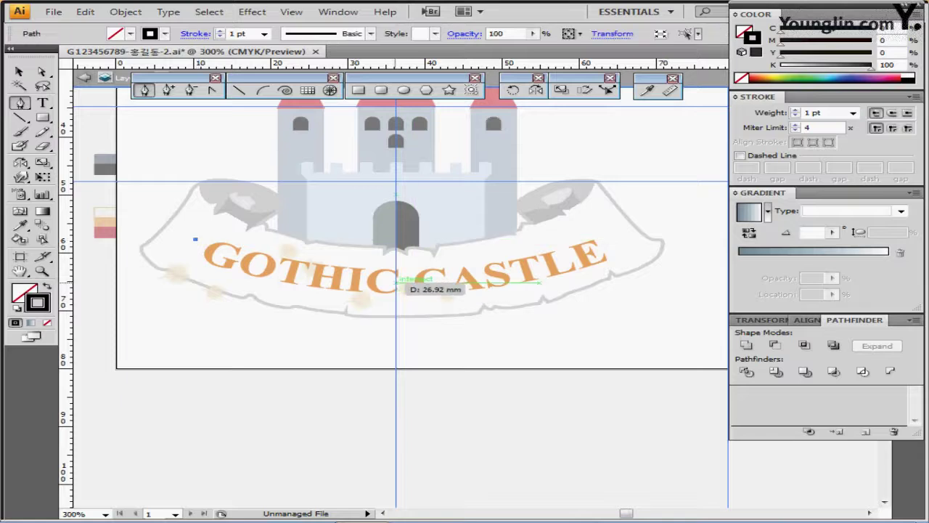
pyautogui.moveTo(396, 281); pyautogui.dragTo(533, 274)
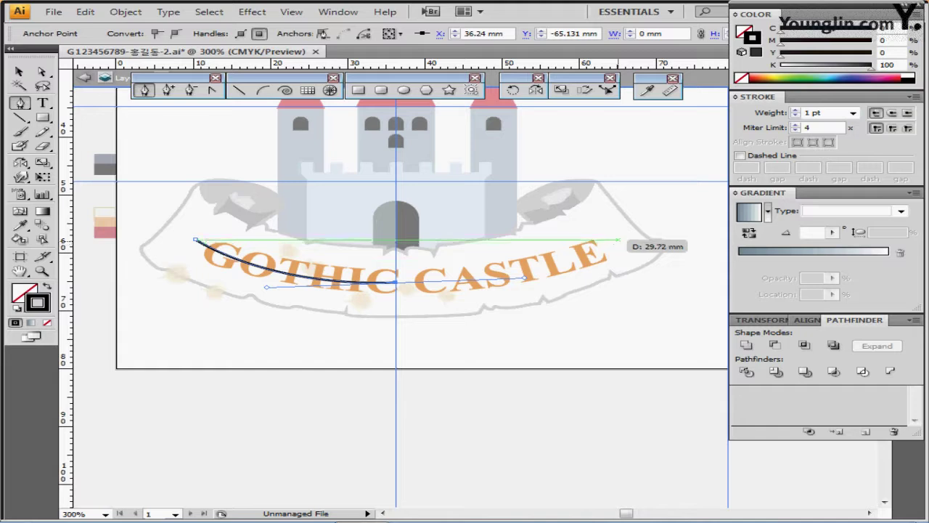
pyautogui.click(617, 239)
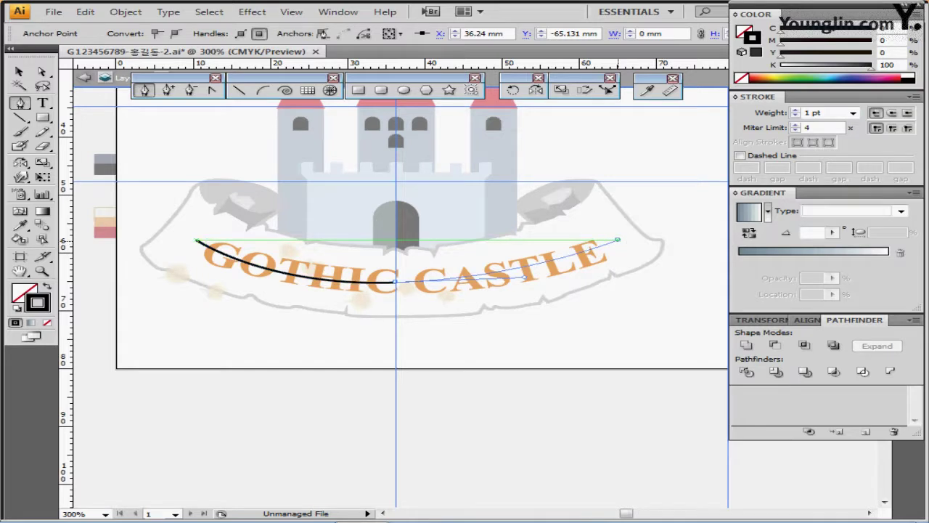
pyautogui.press('ctrl')
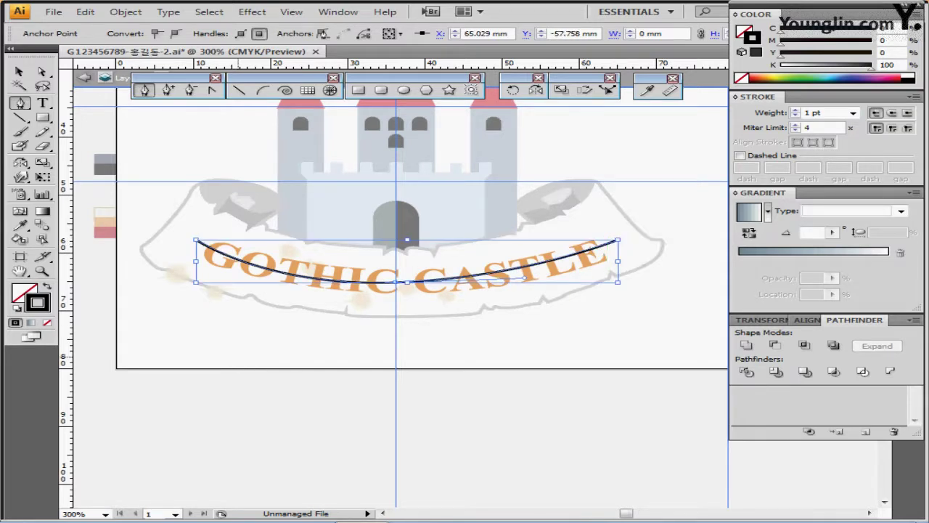
# - Split the GOTHIC CASTLE letters along the curve with Pathfinder Divide and clear the selection
pyautogui.hotkey('ctrl', 'a')
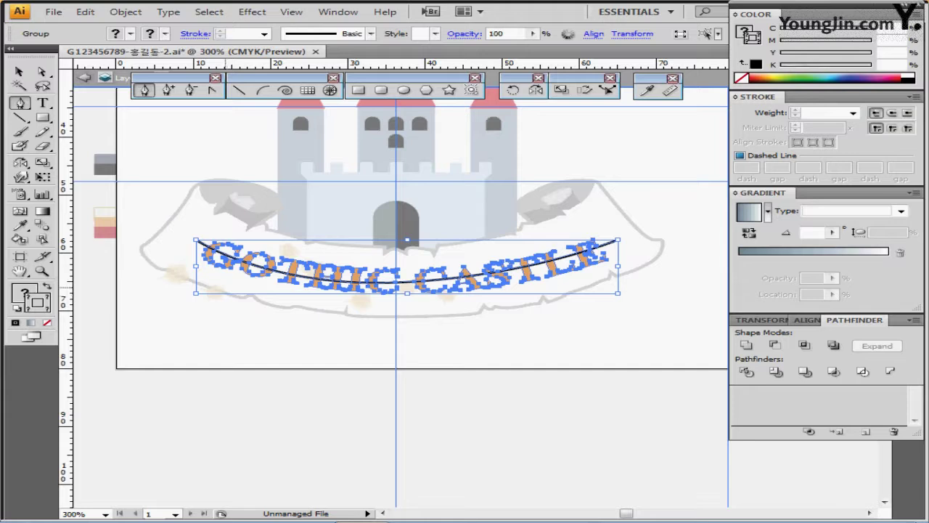
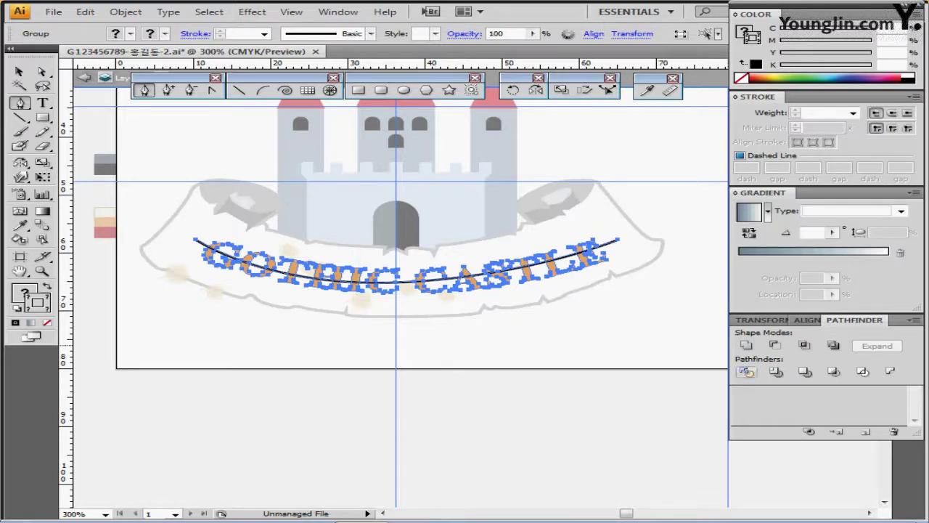
pyautogui.press('/')
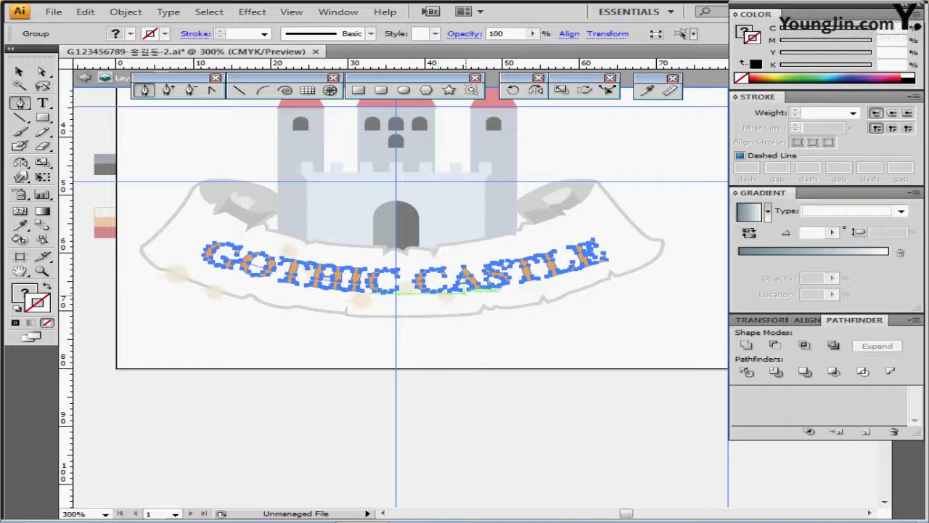
pyautogui.hotkey('ctrl', '+')
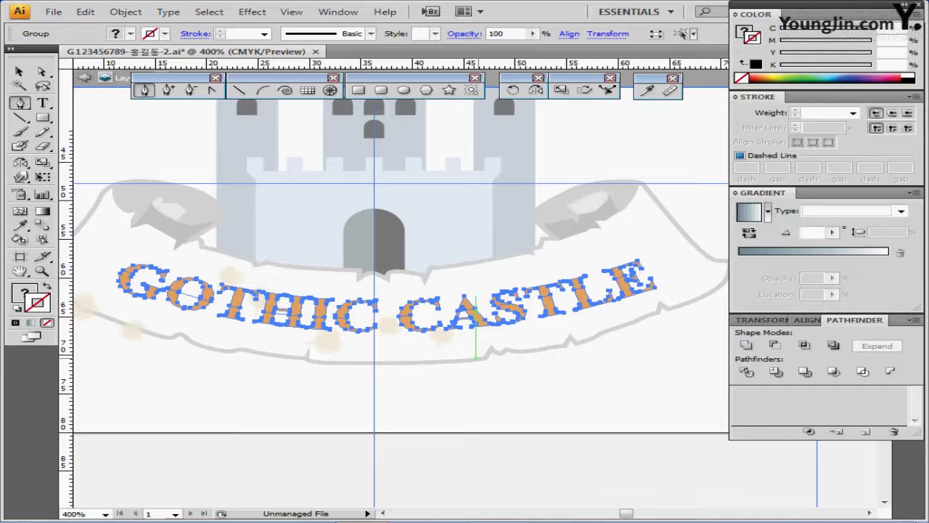
pyautogui.keyDown('ctrl'); pyautogui.click(442, 395); pyautogui.keyUp('ctrl')
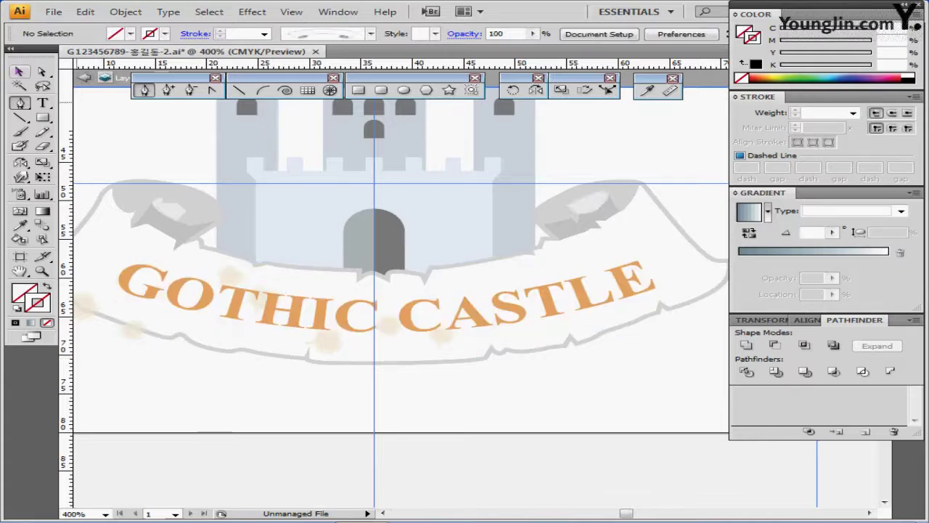
# - Select the lower halves of all the divided GOTHIC CASTLE letters together
pyautogui.press('v')
pyautogui.click(154, 290)
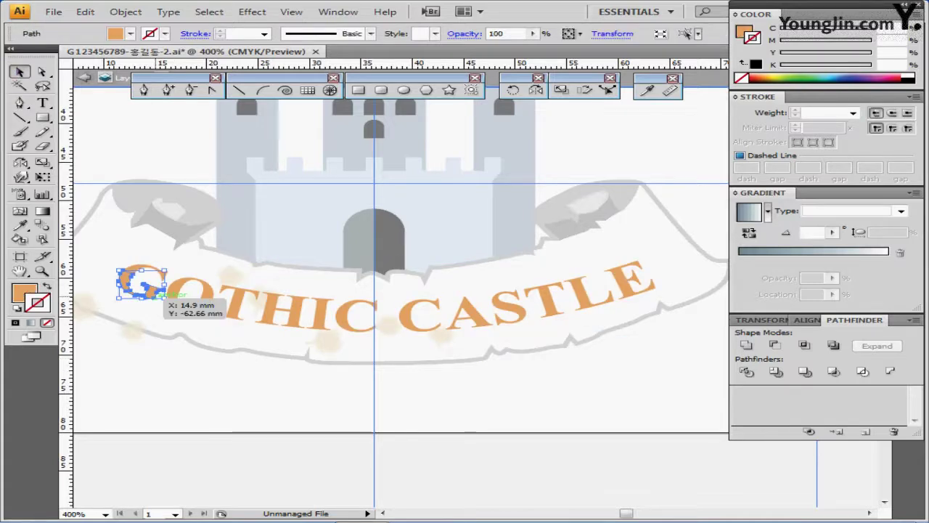
pyautogui.moveTo(116, 267); pyautogui.dragTo(245, 320)
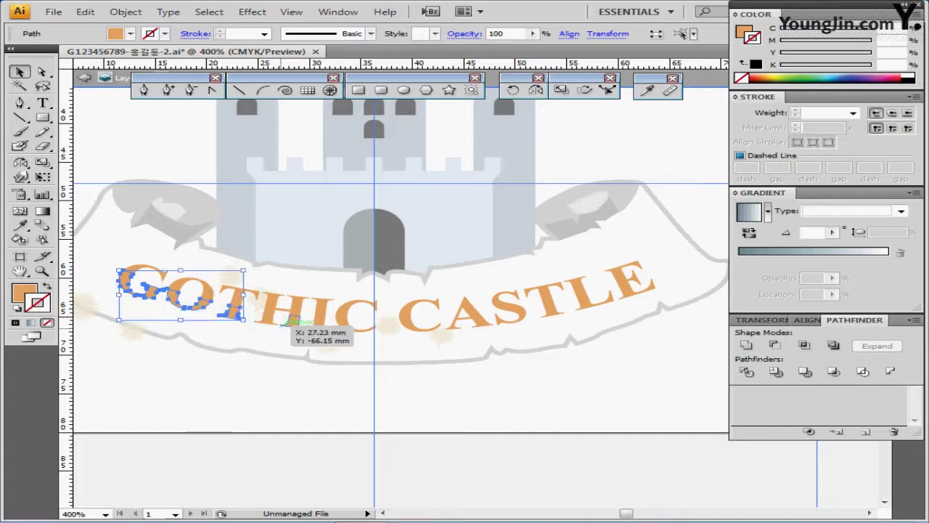
pyautogui.keyDown('shift'); pyautogui.click(280, 326); pyautogui.keyUp('shift')
pyautogui.keyDown('shift'); pyautogui.click(294, 327); pyautogui.keyUp('shift')
pyautogui.keyDown('shift'); pyautogui.click(318, 329); pyautogui.keyUp('shift')
pyautogui.keyDown('shift'); pyautogui.click(356, 331); pyautogui.keyUp('shift')
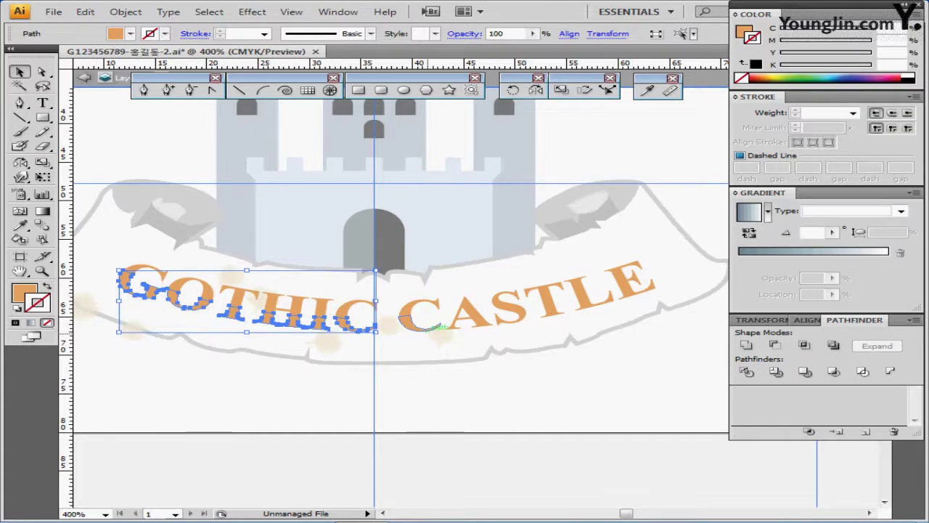
pyautogui.keyDown('shift'); pyautogui.click(427, 329); pyautogui.keyUp('shift')
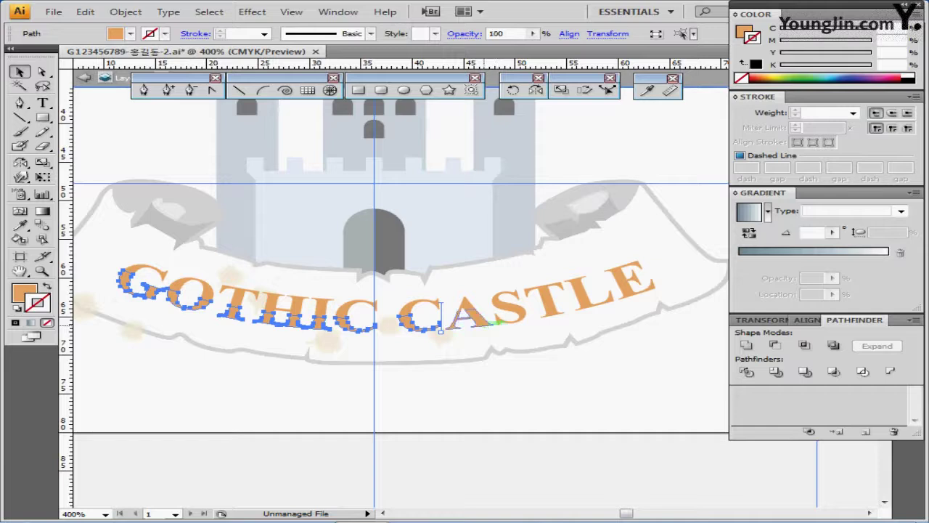
pyautogui.moveTo(500, 322); pyautogui.dragTo(653, 285)
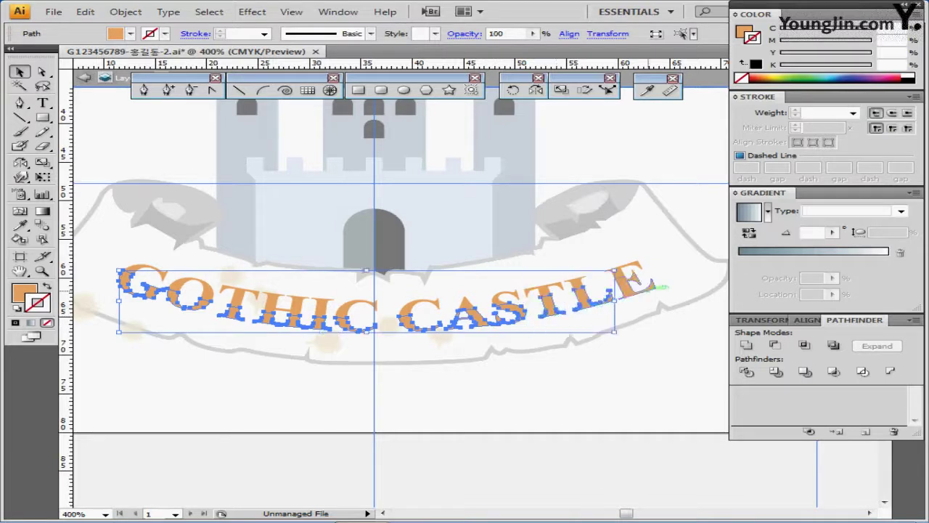
pyautogui.keyDown('shift'); pyautogui.click(649, 284); pyautogui.keyUp('shift')
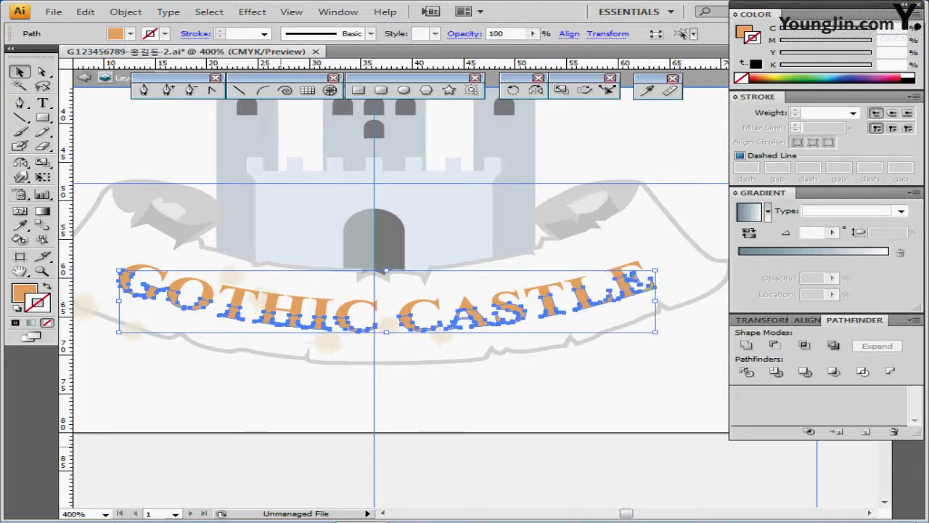
# - Recolour the selected lower letter halves with the dark red sampled from the swatch beside the artboard
pyautogui.keyDown('ctrl'); pyautogui.click(292, 435); pyautogui.keyUp('ctrl')
pyautogui.moveTo(153, 203); pyautogui.dragTo(253, 367)
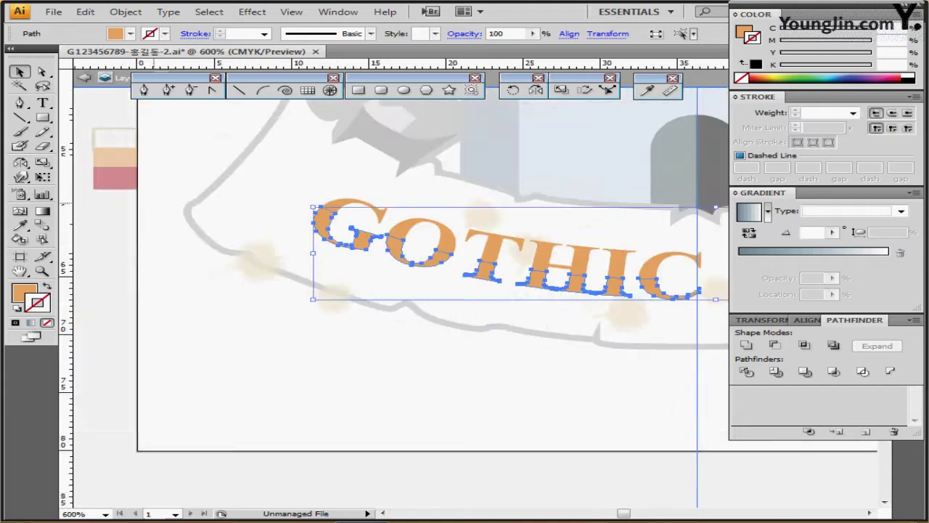
pyautogui.moveTo(124, 182); pyautogui.dragTo(88, 214)
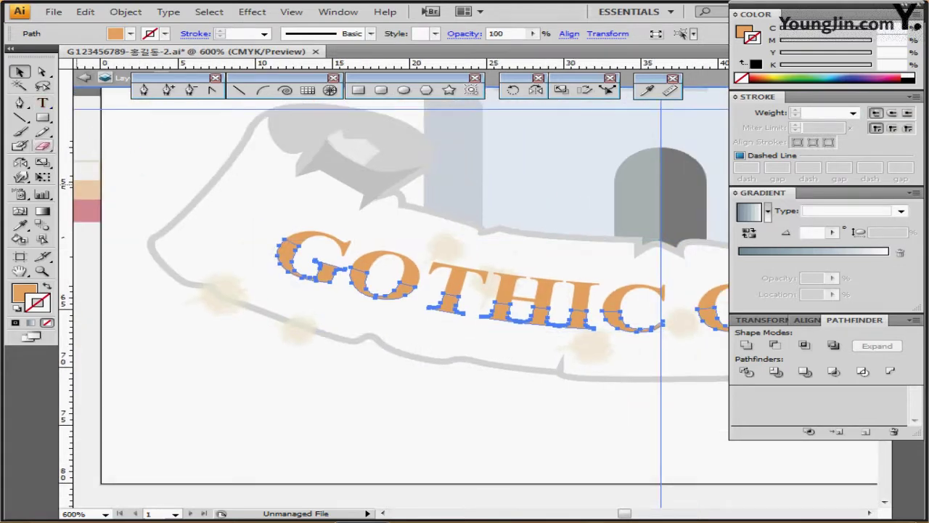
pyautogui.press('i')
pyautogui.click(84, 210)
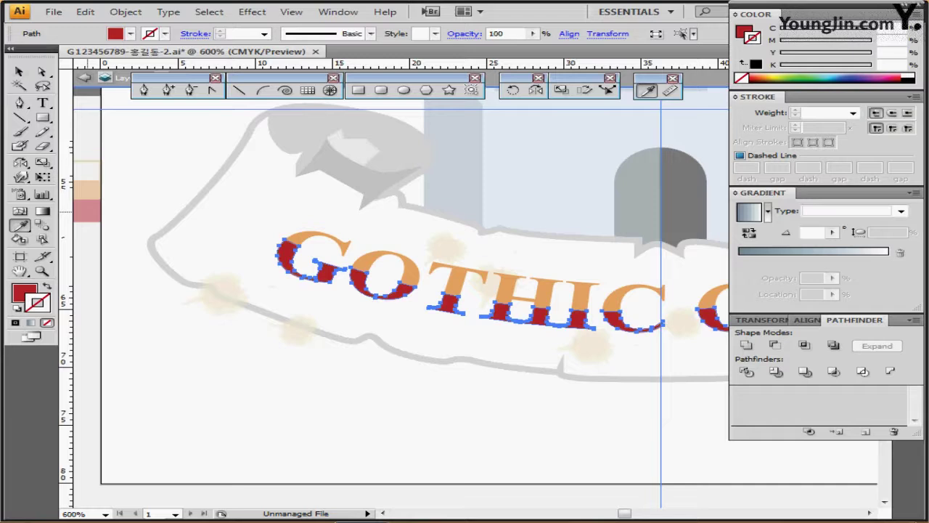
pyautogui.hotkey('ctrl', '-')
pyautogui.hotkey('ctrl', '-')
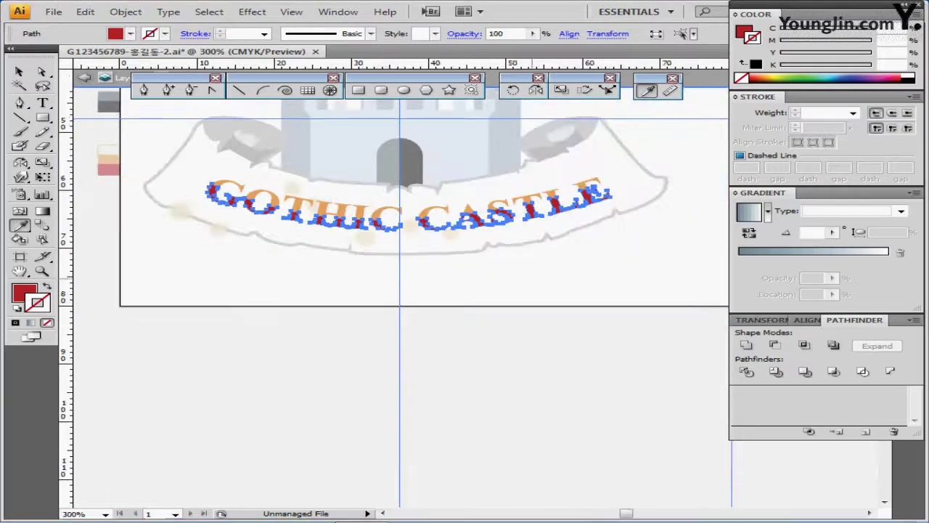
pyautogui.moveTo(532, 279); pyautogui.dragTo(538, 336)
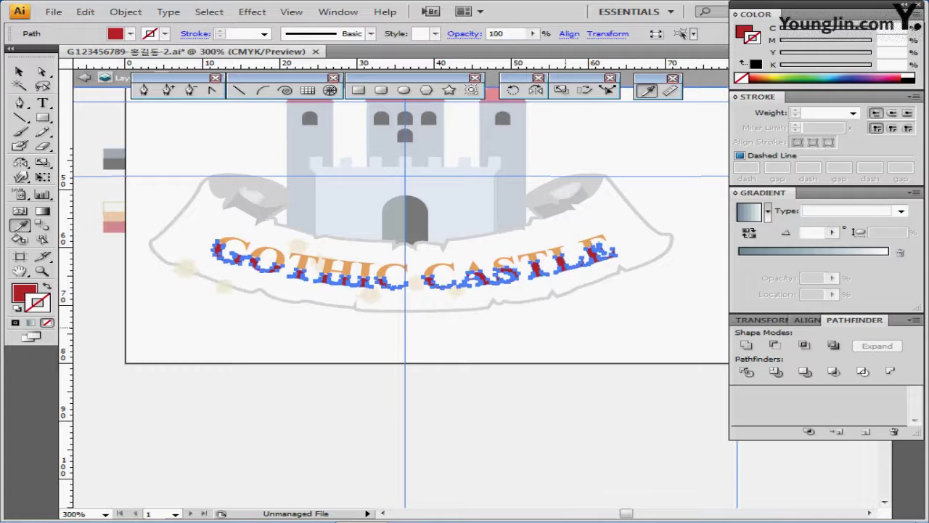
pyautogui.hotkey('ctrl', 'h')
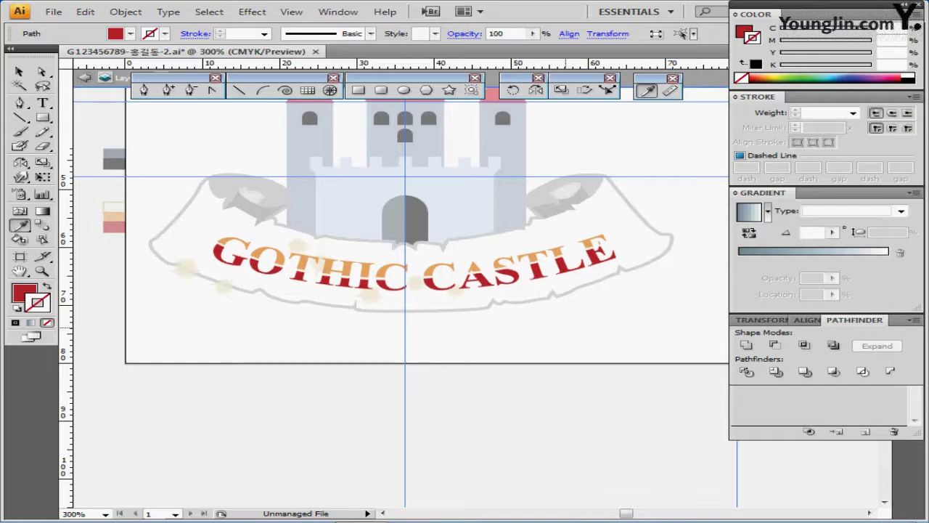
pyautogui.hotkey('ctrl', 'h')
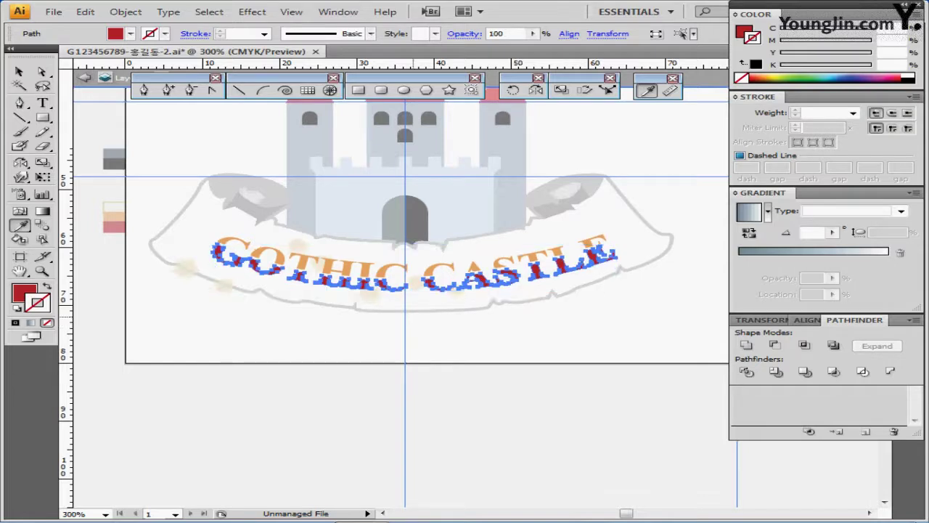
# - Exit the lettering group's isolation mode and deselect everything
pyautogui.press('Escape')
pyautogui.moveTo(462, 297); pyautogui.dragTo(461, 333)
pyautogui.hotkey('ctrl', '-')
pyautogui.hotkey('ctrl', 'shift', 'a')
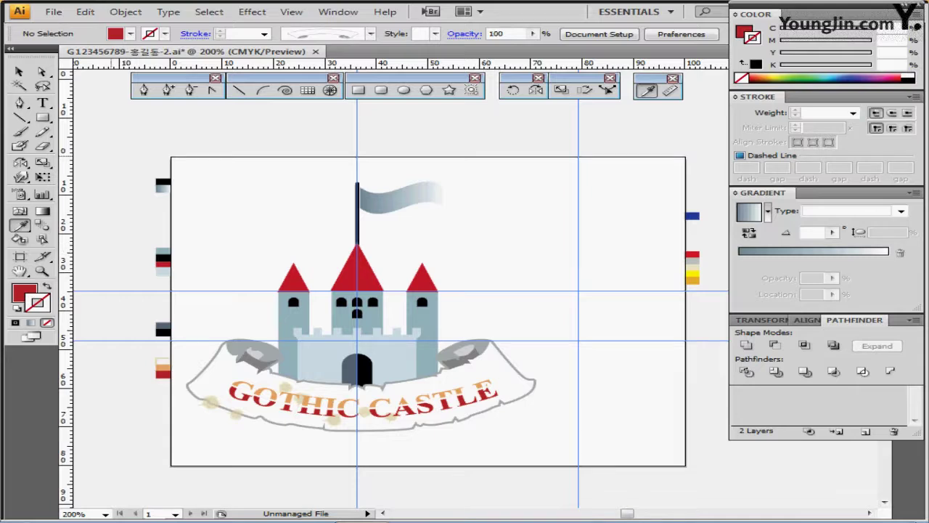
# - Create a 26 by 34 mm ellipse with the default white fill and black stroke in the artboard's empty area
pyautogui.press('m')
pyautogui.press('l')
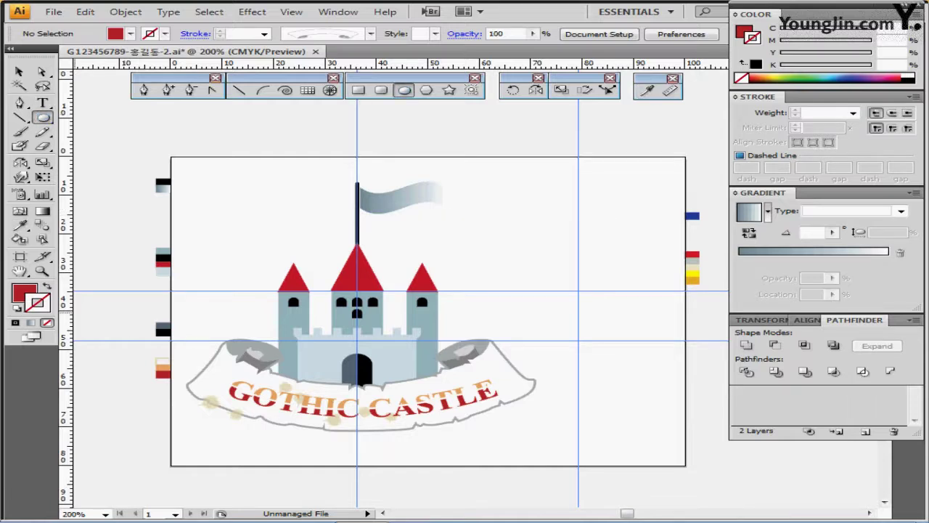
pyautogui.press('d')
pyautogui.hotkey('ctrl', '+')
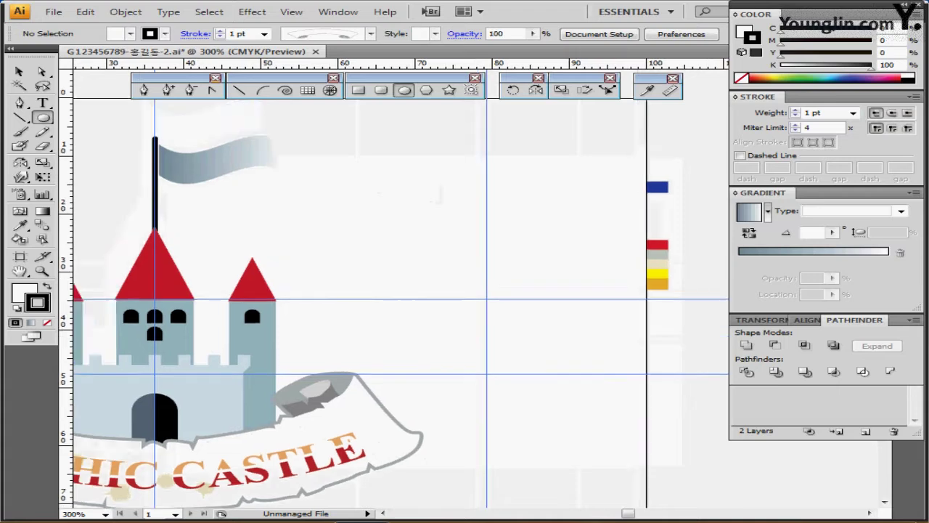
pyautogui.click(500, 241)
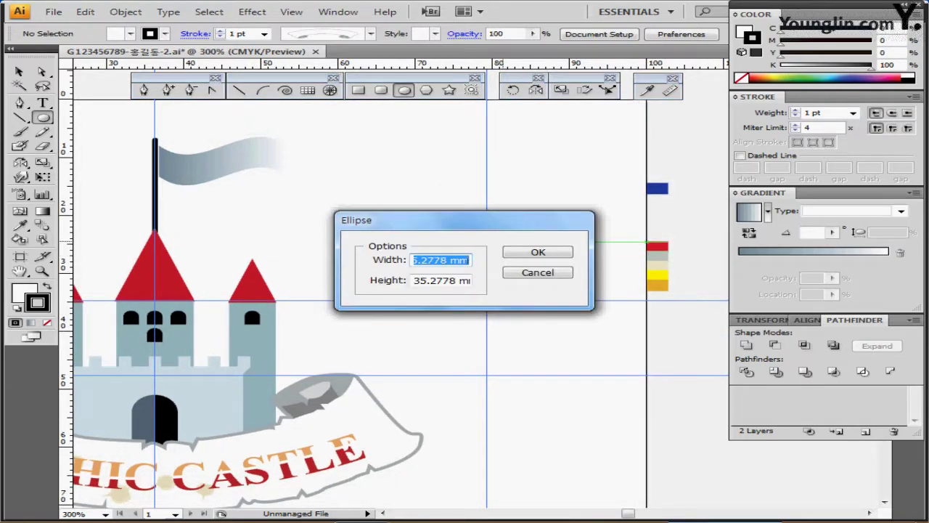
pyautogui.write('26')
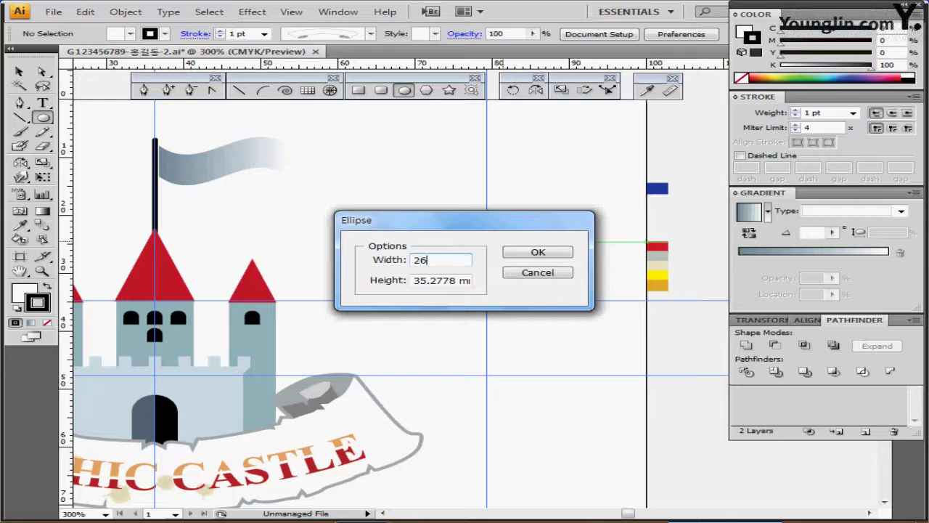
pyautogui.press('Tab')
pyautogui.write('34')
pyautogui.press('Return')
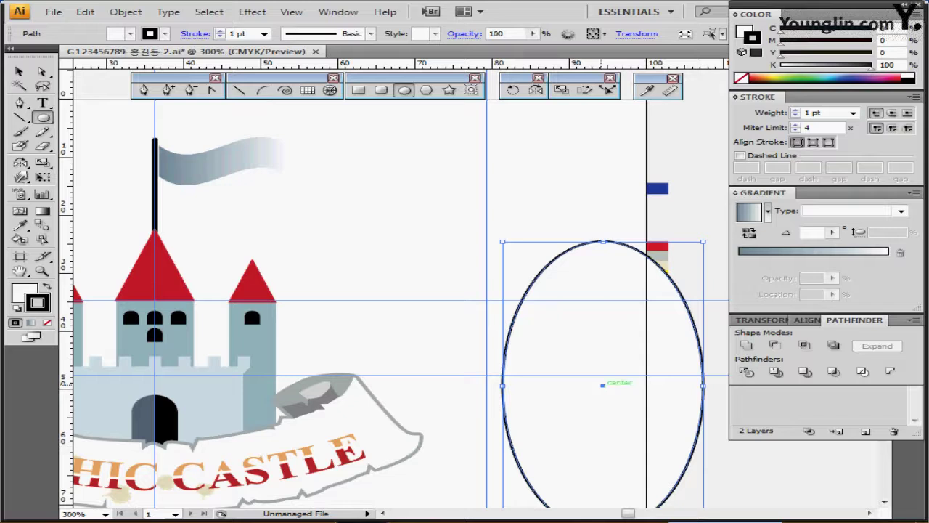
# - Centre the ellipse on the second vertical guide and nudge it slightly upward, using the shown sketch layer as reference
pyautogui.moveTo(602, 385); pyautogui.dragTo(487, 283)
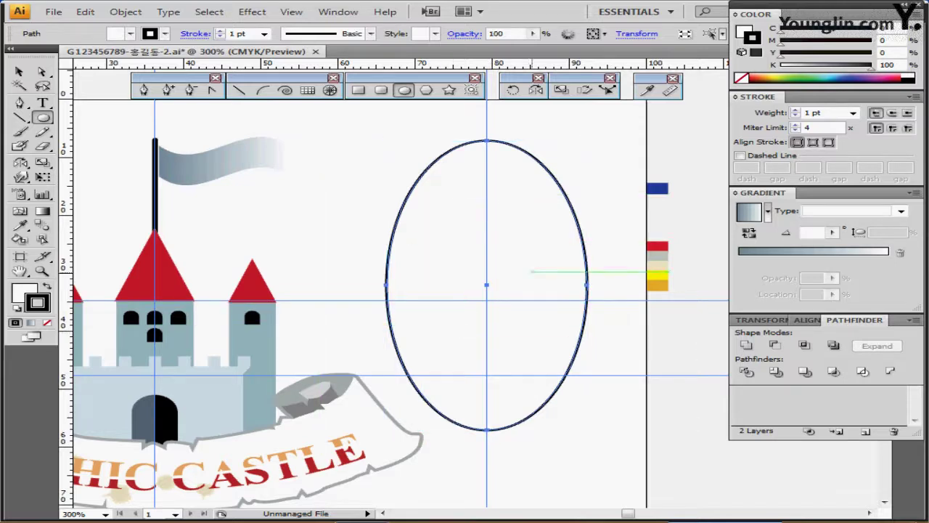
pyautogui.moveTo(488, 253); pyautogui.dragTo(473, 276)
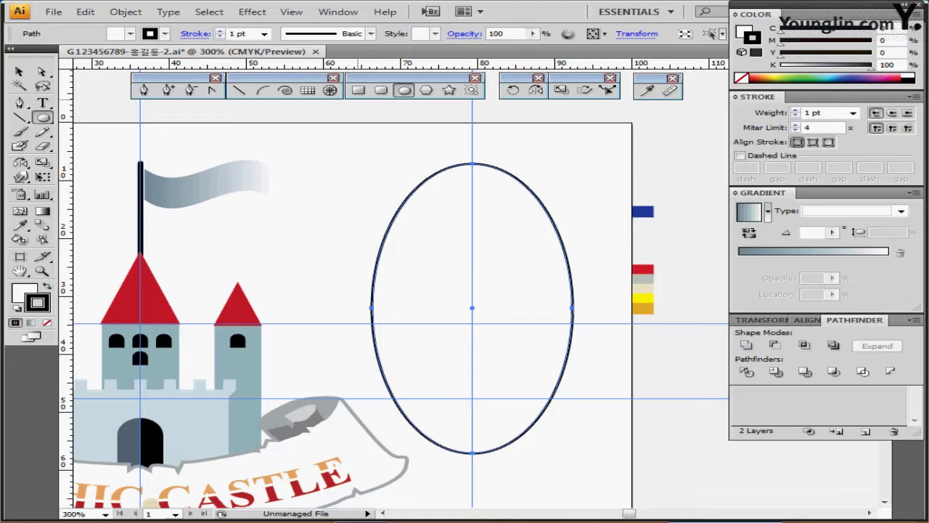
pyautogui.click(358, 90)
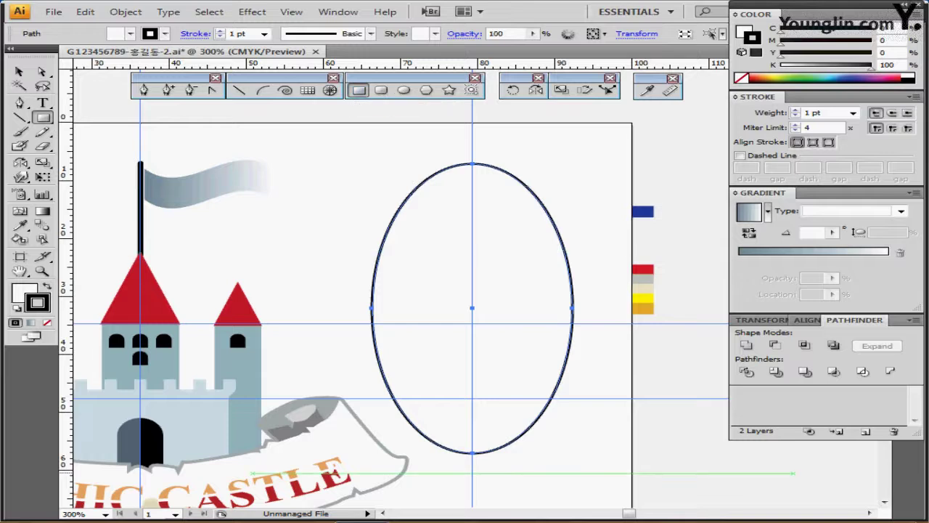
pyautogui.press('F7')
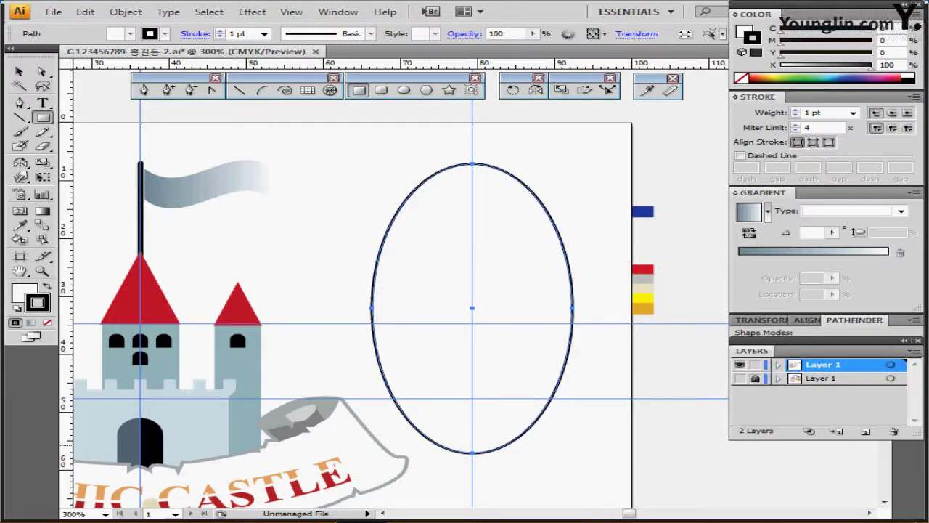
pyautogui.click(740, 378)
pyautogui.keyDown('ctrl'); pyautogui.click(740, 379); pyautogui.keyUp('ctrl')
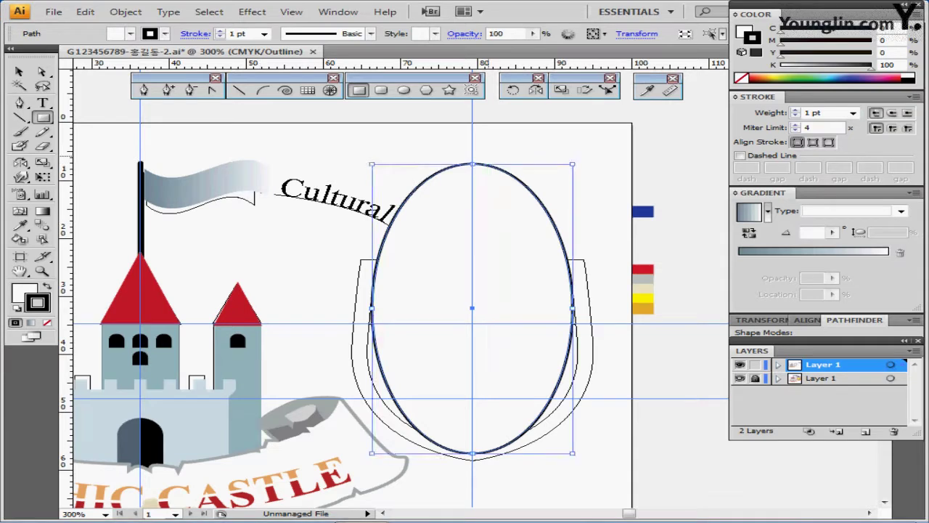
pyautogui.press('Up')
pyautogui.press('Up')
pyautogui.press('Up')
pyautogui.press('Up')
pyautogui.press('Up')
pyautogui.press('Up')
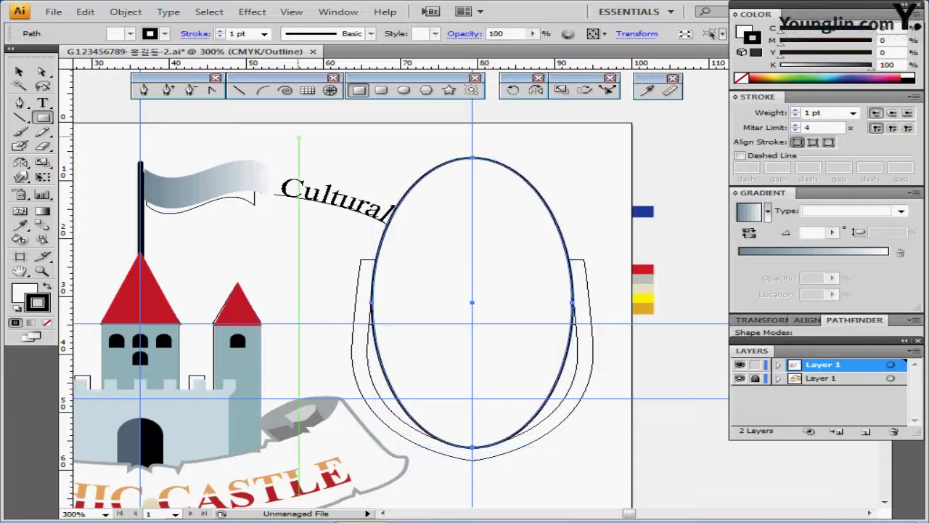
# - Cut off the ellipse's upper part by drawing a wide rectangle over it and subtracting it with Minus Front, with the sketch layer hidden
pyautogui.moveTo(305, 130)
pyautogui.mouseDown()
pyautogui.moveTo(331, 167)
pyautogui.moveTo(541, 249)
pyautogui.moveTo(599, 259)
pyautogui.mouseUp()
pyautogui.hotkey('ctrl', 'y')
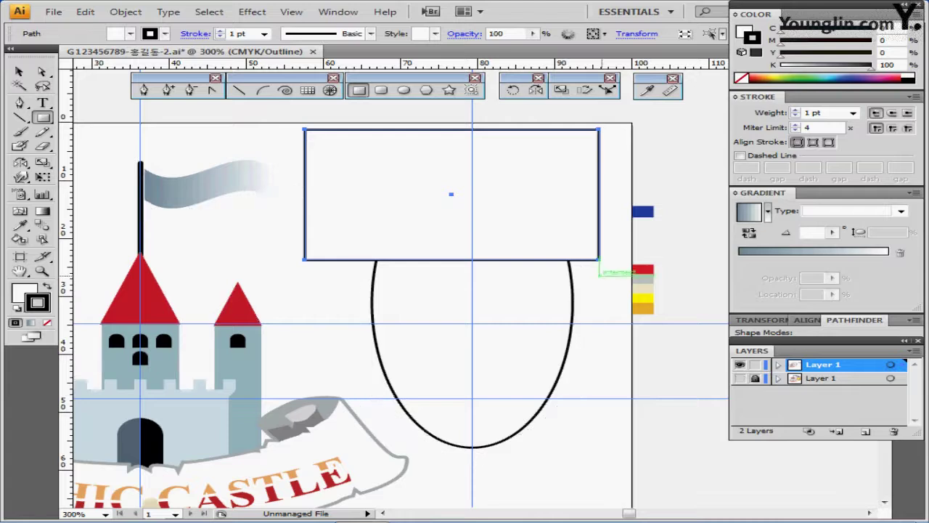
pyautogui.hotkey('ctrl', 'shift', 'a')
pyautogui.moveTo(452, 194); pyautogui.dragTo(477, 194)
pyautogui.hotkey('ctrl', 'a')
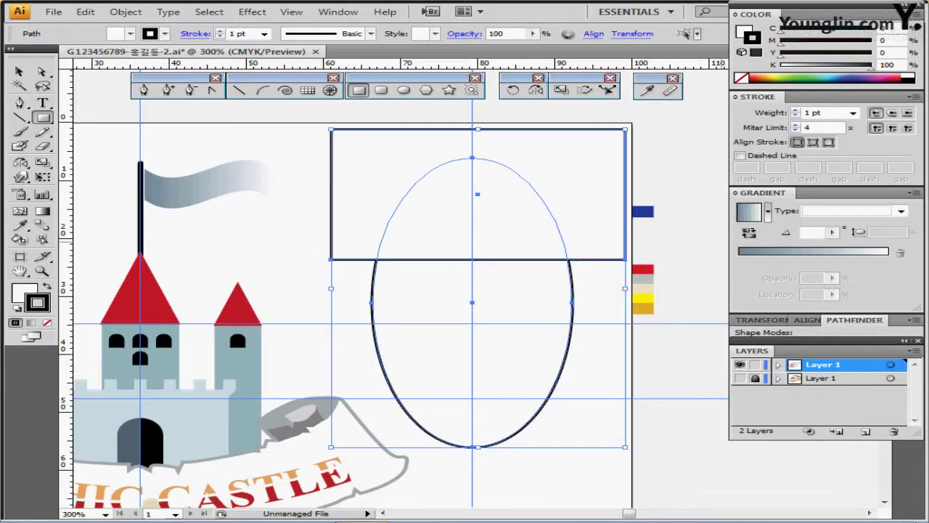
pyautogui.click(855, 320)
pyautogui.click(774, 345)
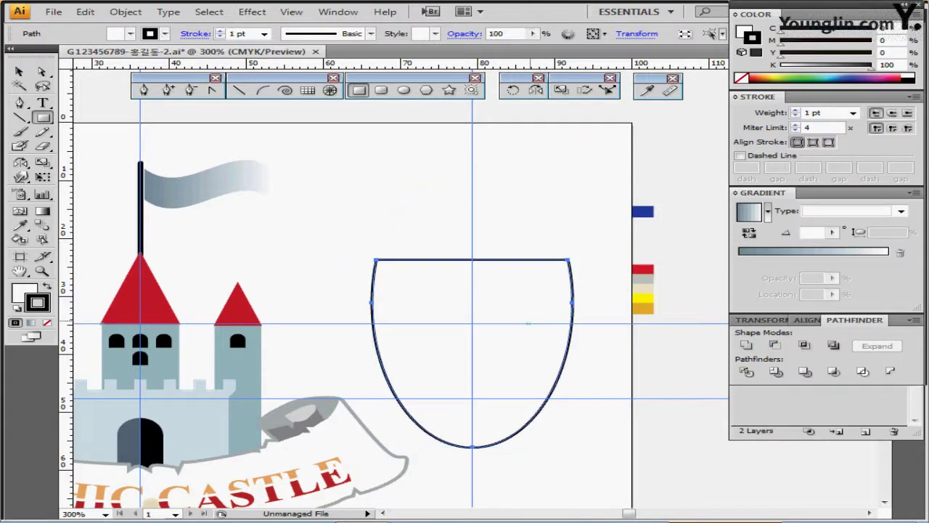
# - Convert the cut ellipse's lowest anchor point to a corner so the shape ends in a shield tip
pyautogui.scroll(-1, 560, 325)
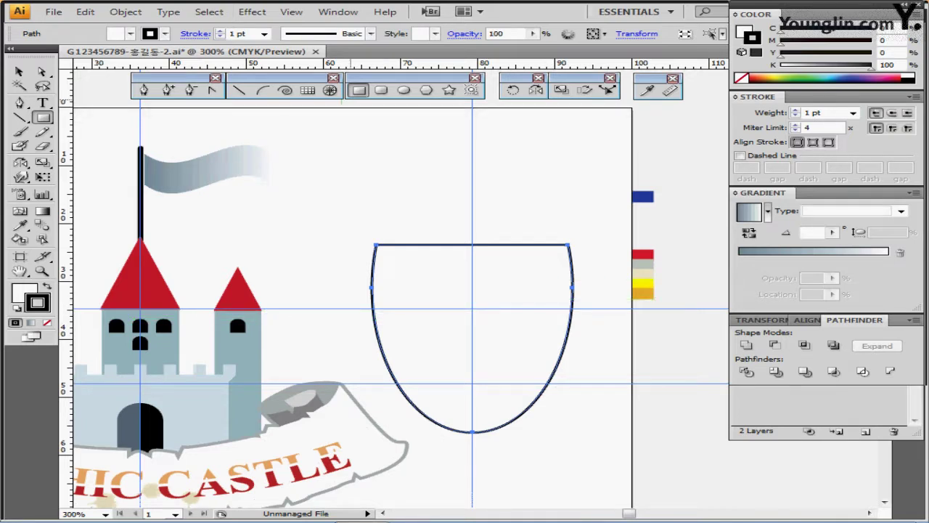
pyautogui.click(212, 91)
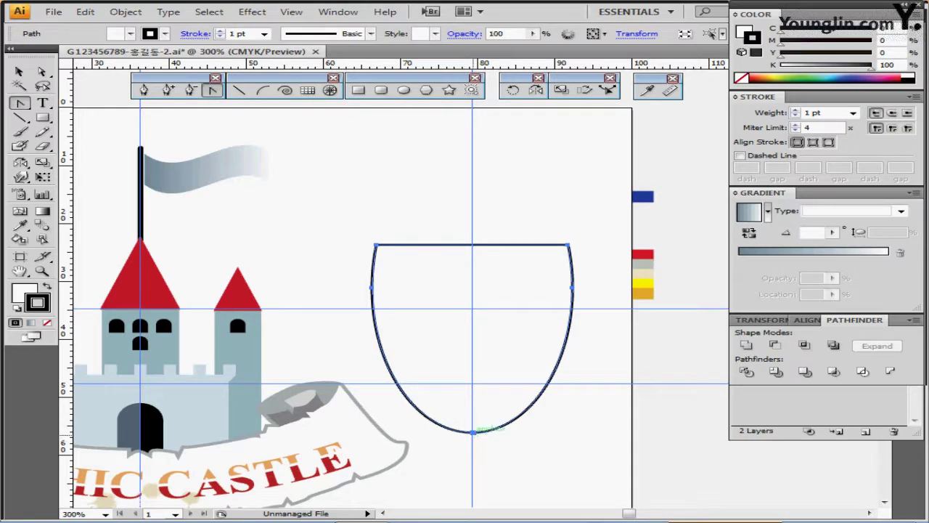
pyautogui.click(472, 431)
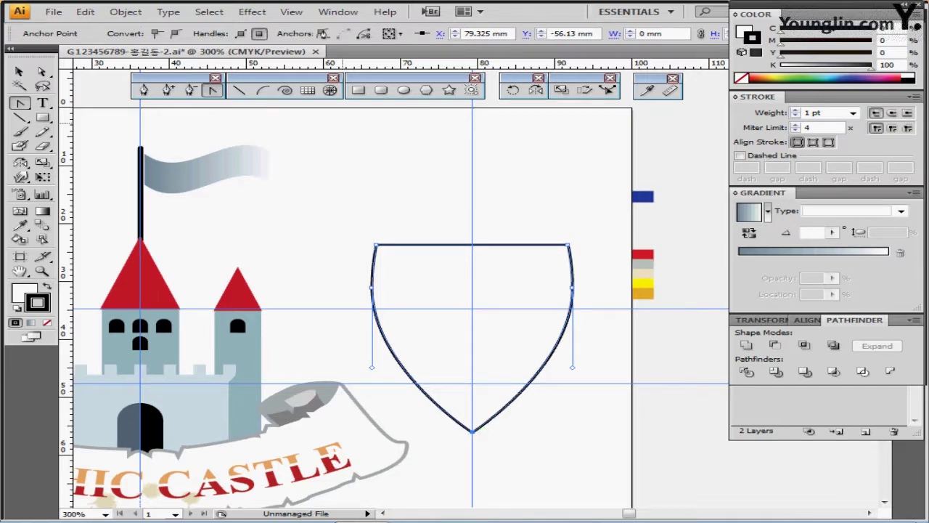
# - Select the two widest side anchors of the shield together and nudge them down to about the upper horizontal guide
pyautogui.click(44, 72)
pyautogui.moveTo(352, 274); pyautogui.dragTo(592, 310)
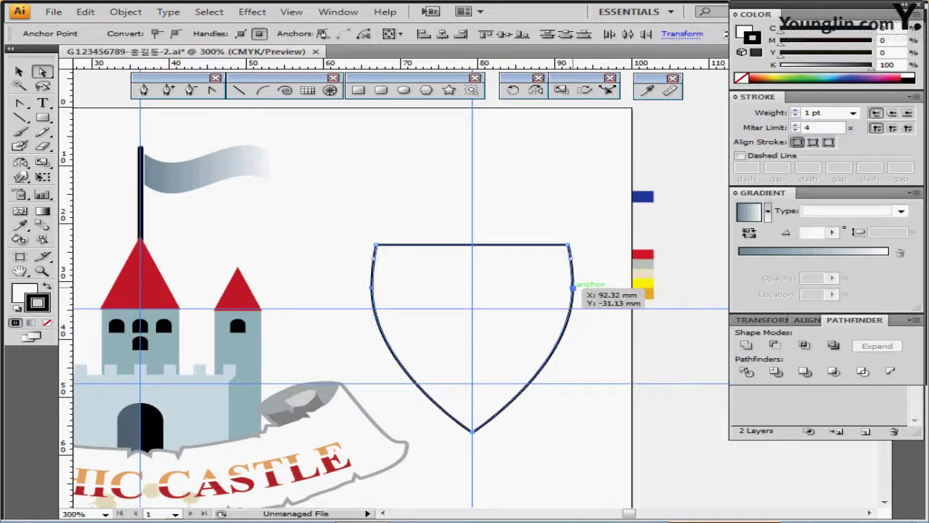
pyautogui.press('Down')
pyautogui.press('Down')
pyautogui.press('Down')
pyautogui.press('Down')
pyautogui.press('Down')
pyautogui.press('Down')
pyautogui.press('Down')
pyautogui.press('Down')
pyautogui.press('Down')
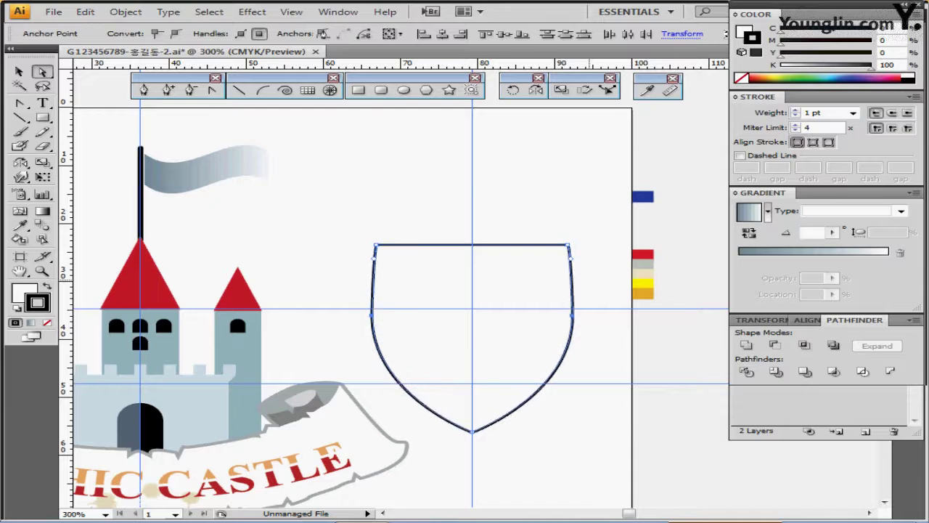
pyautogui.press('Down')
pyautogui.press('Down')
pyautogui.press('Down')
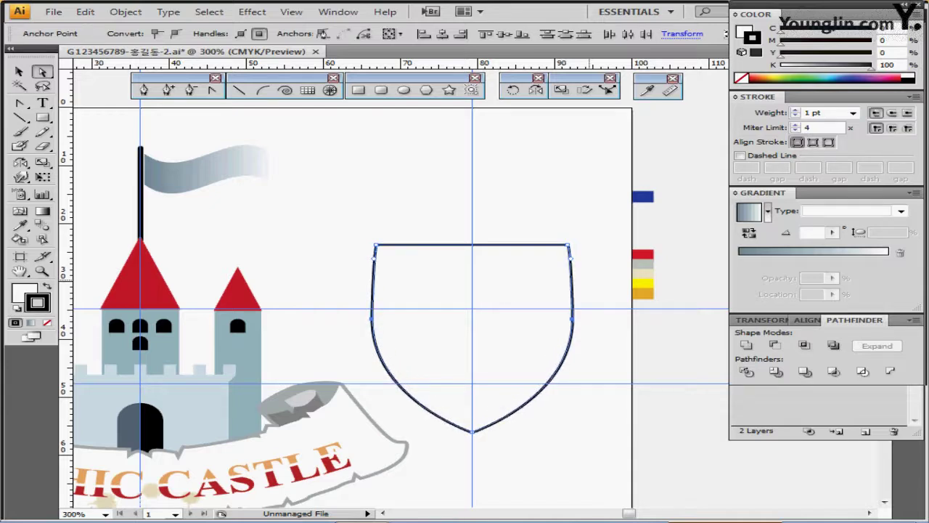
pyautogui.press('Down')
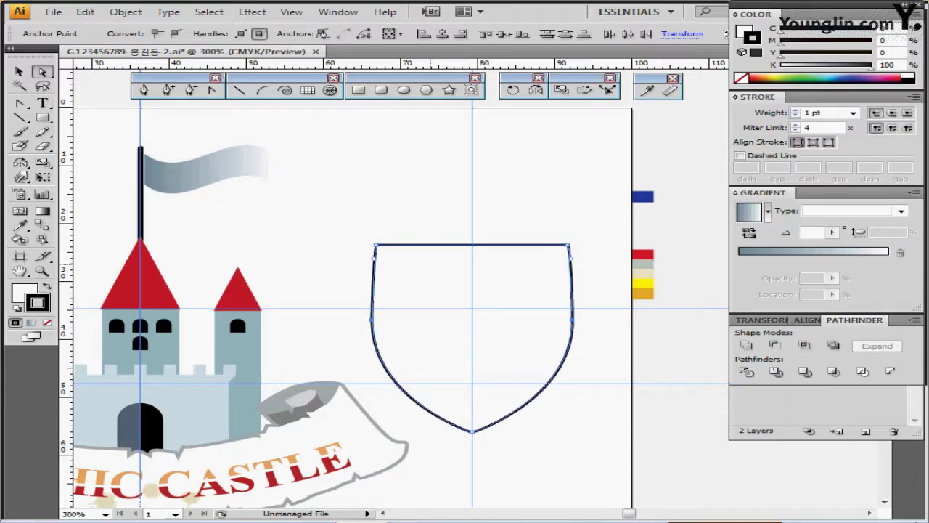
# - Scale the two selected side anchors uniformly to 105% to widen the shield
pyautogui.doubleClick(562, 90)
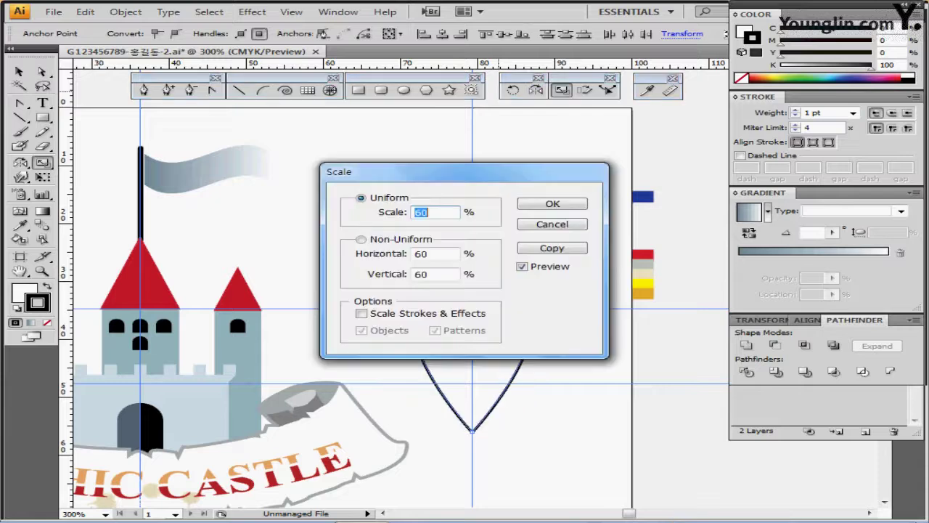
pyautogui.moveTo(435, 172); pyautogui.dragTo(548, 103)
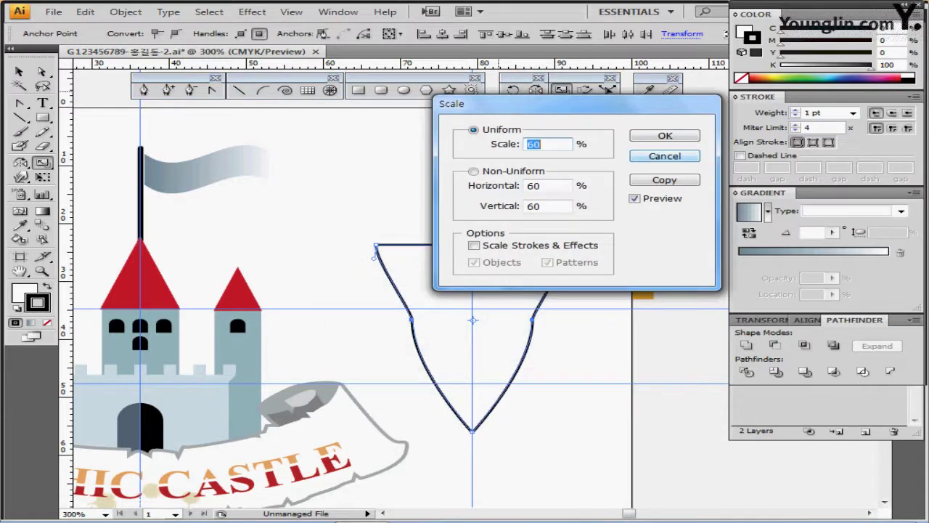
pyautogui.write('105')
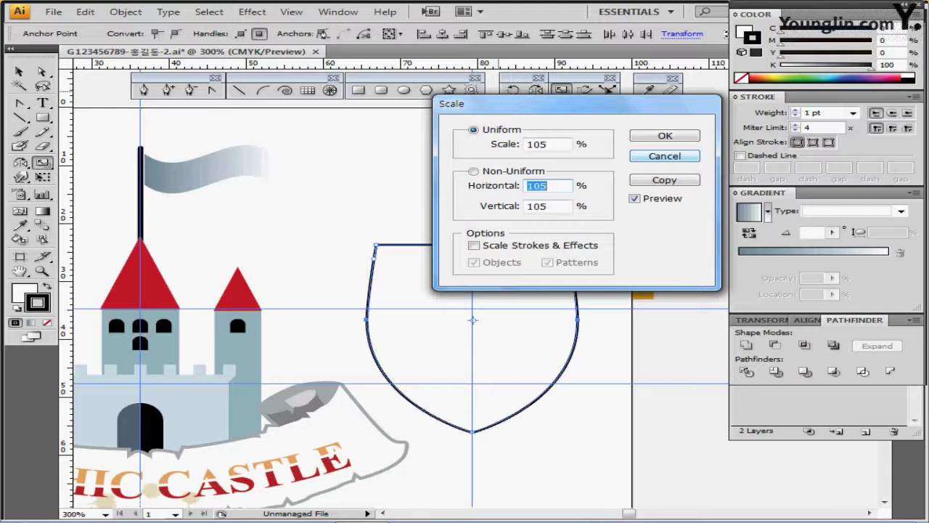
pyautogui.click(642, 155)
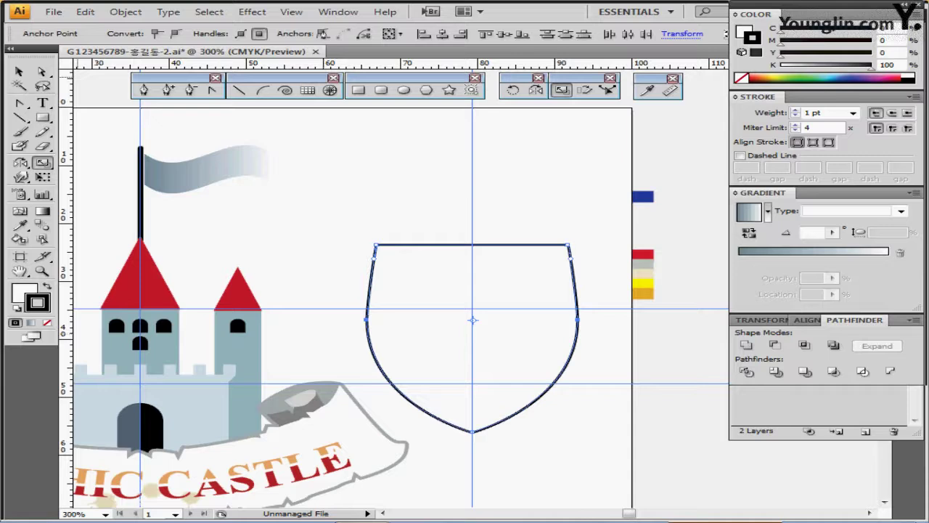
# - Add an outer outline around the shield with Offset Path at 2 mm, using miter joins and a miter limit of 4
pyautogui.click(126, 11)
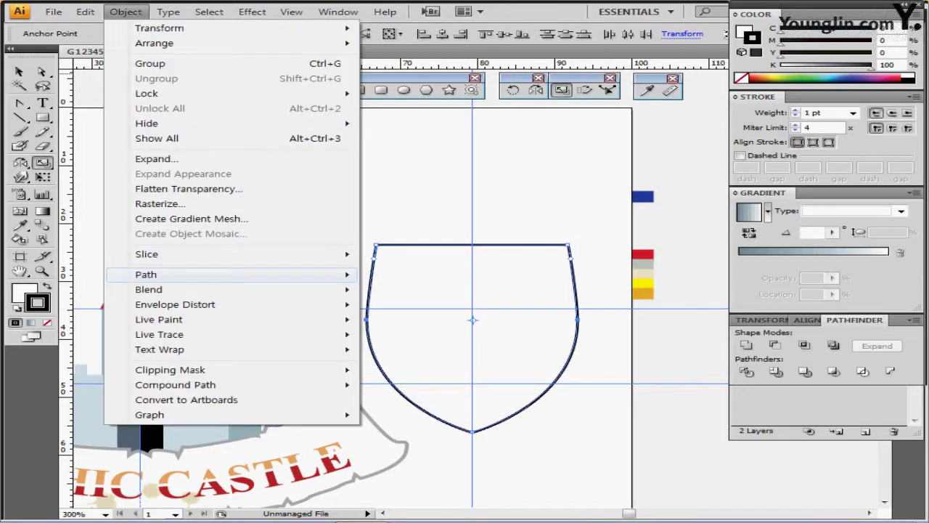
pyautogui.moveTo(167, 275)
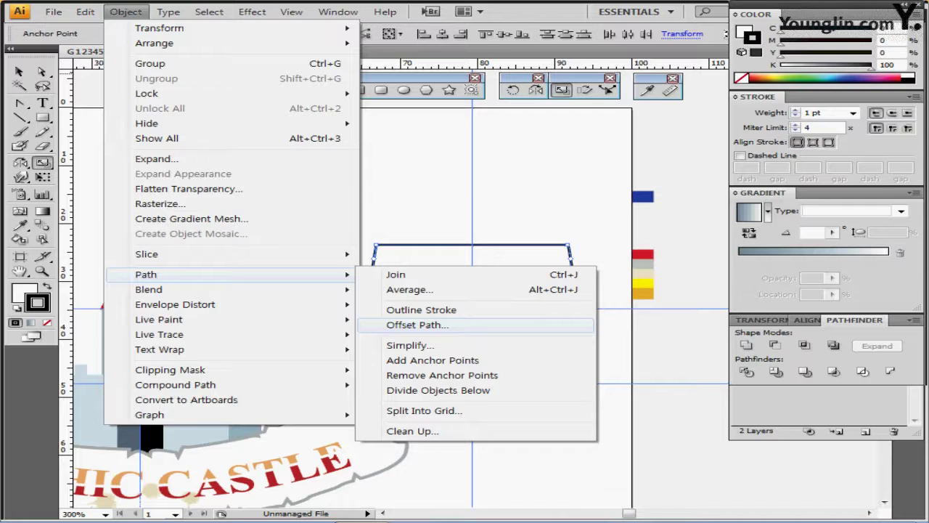
pyautogui.click(417, 325)
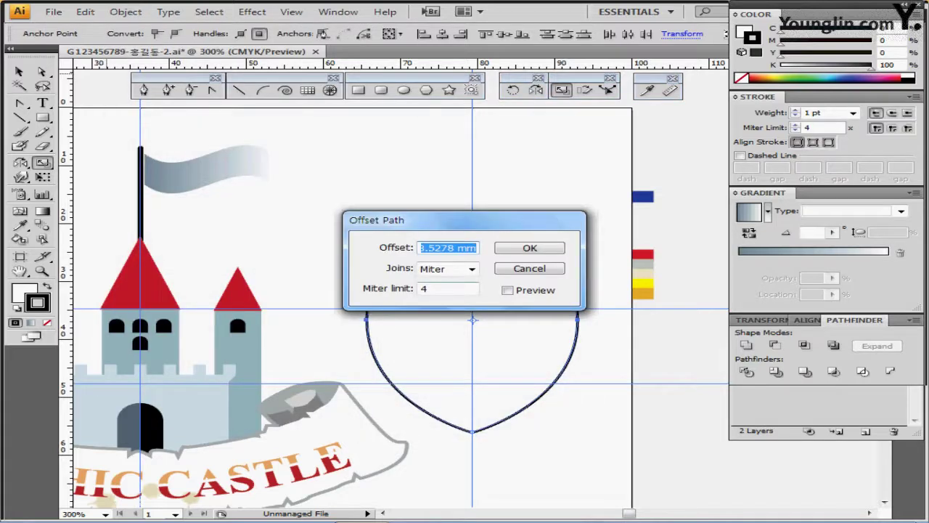
pyautogui.write('2')
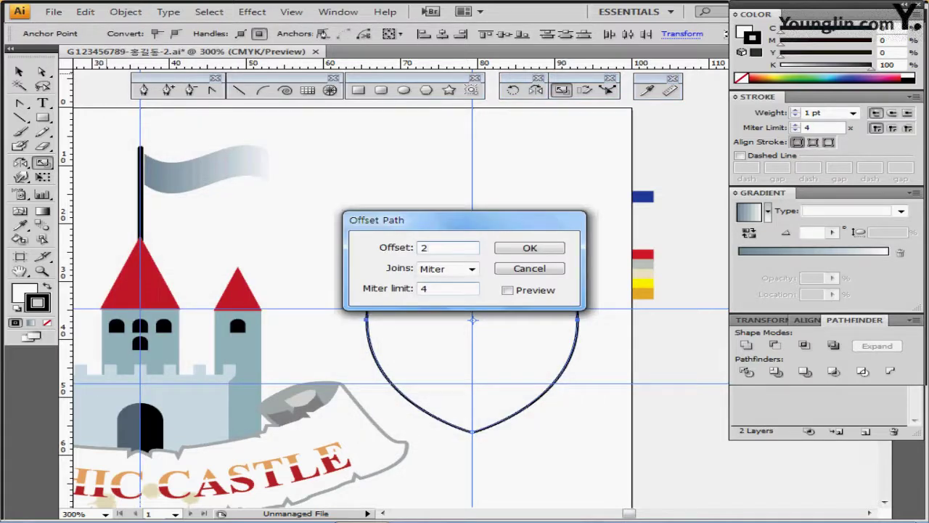
pyautogui.press('Tab')
pyautogui.moveTo(376, 219); pyautogui.dragTo(188, 129)
pyautogui.press('Return')
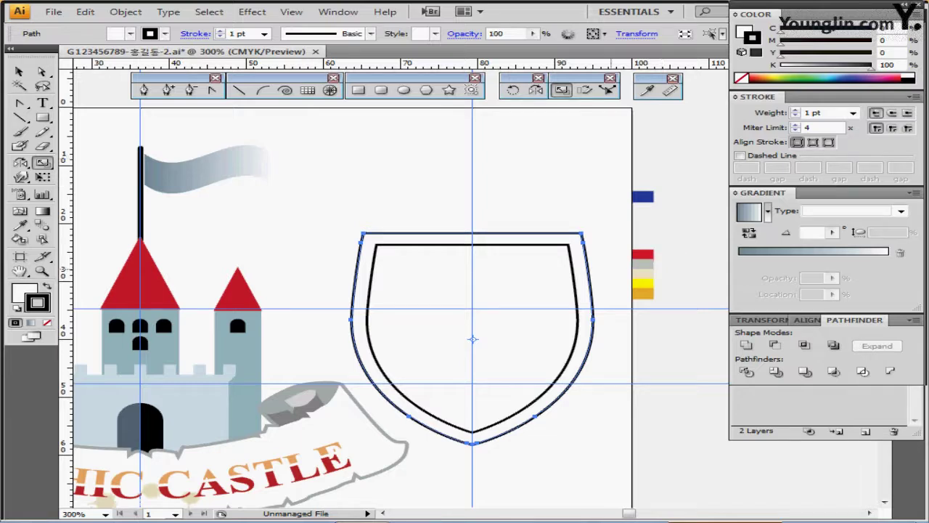
# - Fill the outer shield with the red sampled from the swatch beside the artboard and deselect it
pyautogui.click(646, 90)
pyautogui.click(642, 255)
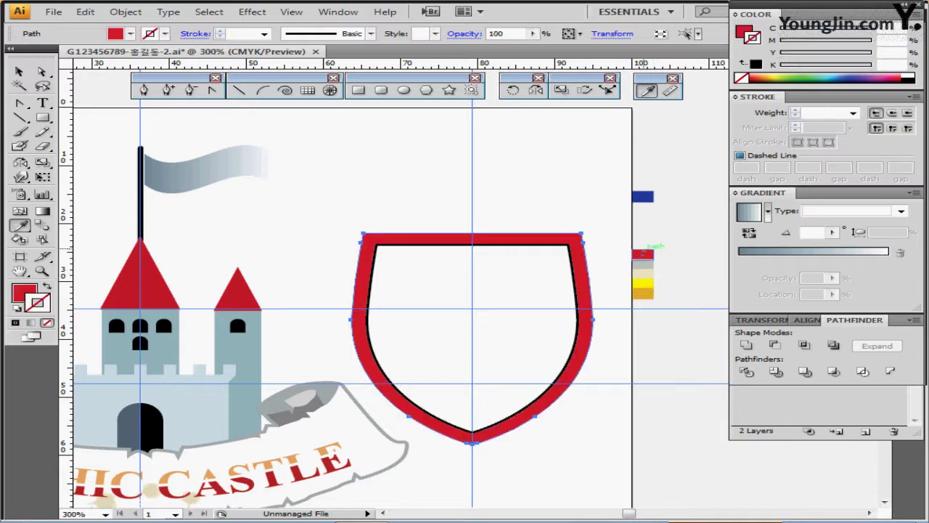
pyautogui.keyDown('ctrl'); pyautogui.click(650, 312); pyautogui.keyUp('ctrl')
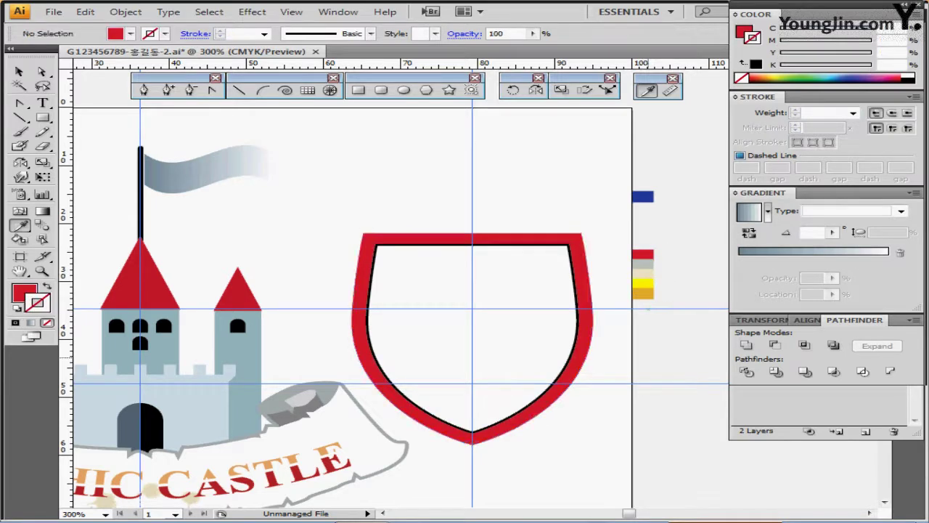
# - Isolate the inner shield and draw a horizontal line along the upper guide and a vertical line along the centre guide across it
pyautogui.keyDown('ctrl'); pyautogui.click(538, 332); pyautogui.keyUp('ctrl')
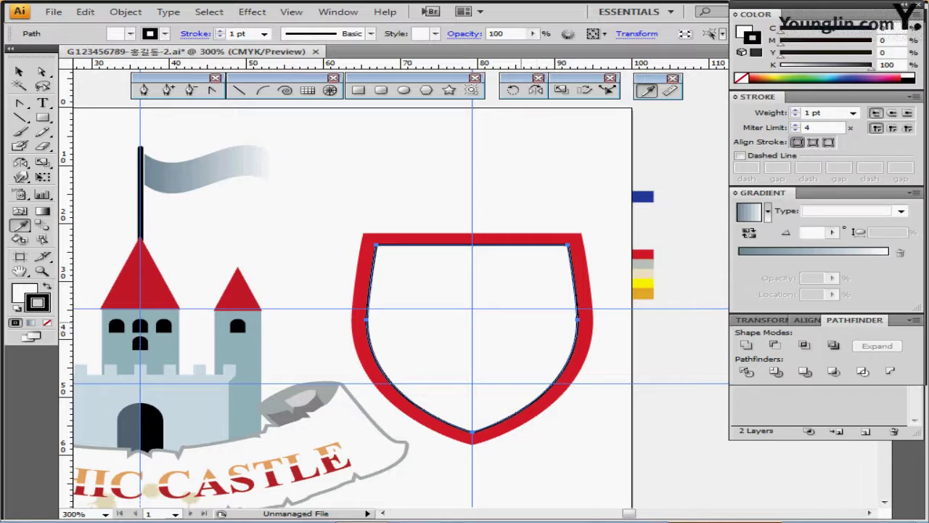
pyautogui.press('v')
pyautogui.doubleClick(430, 287)
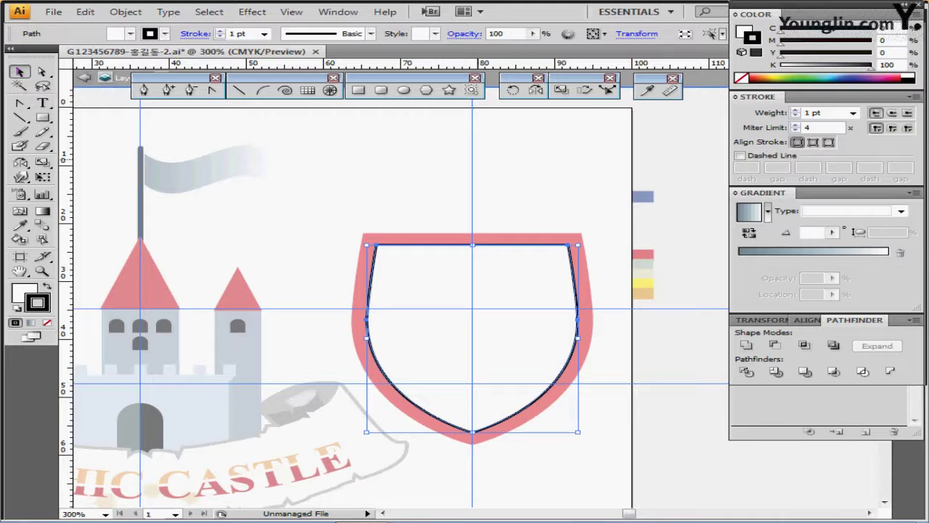
pyautogui.click(238, 90)
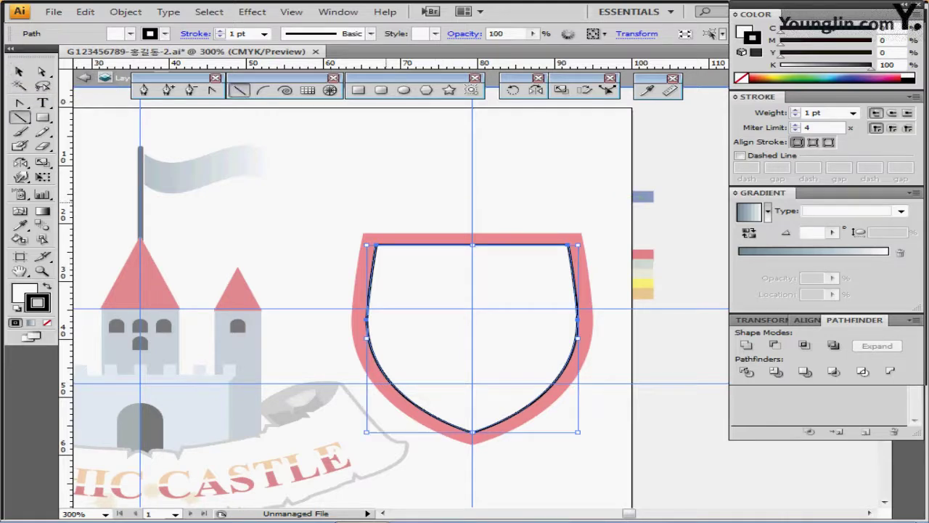
pyautogui.hotkey('ctrl', 'shift', 'a')
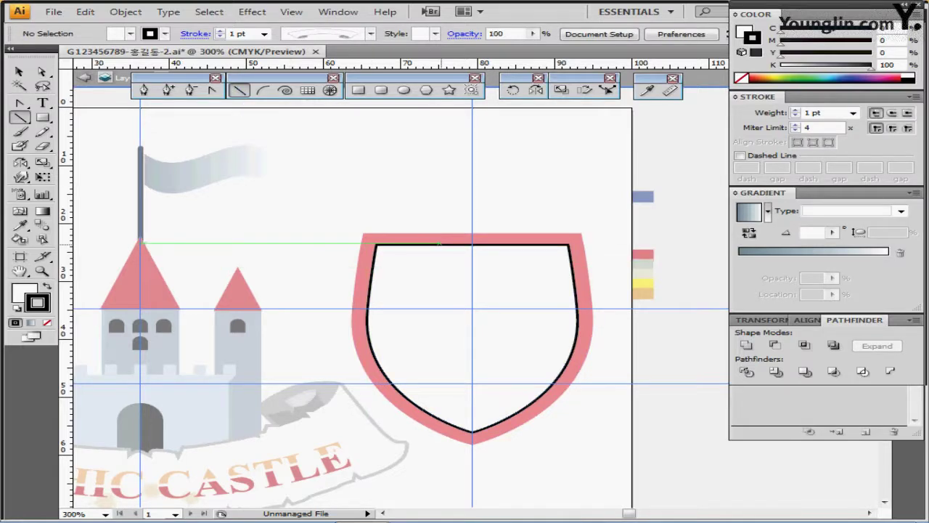
pyautogui.moveTo(320, 308); pyautogui.dragTo(614, 309)
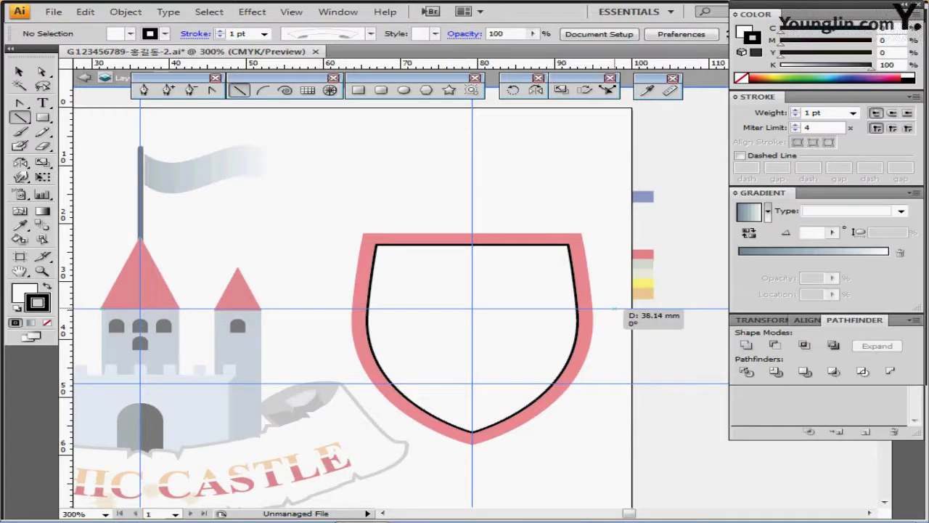
pyautogui.moveTo(614, 308); pyautogui.dragTo(622, 308)
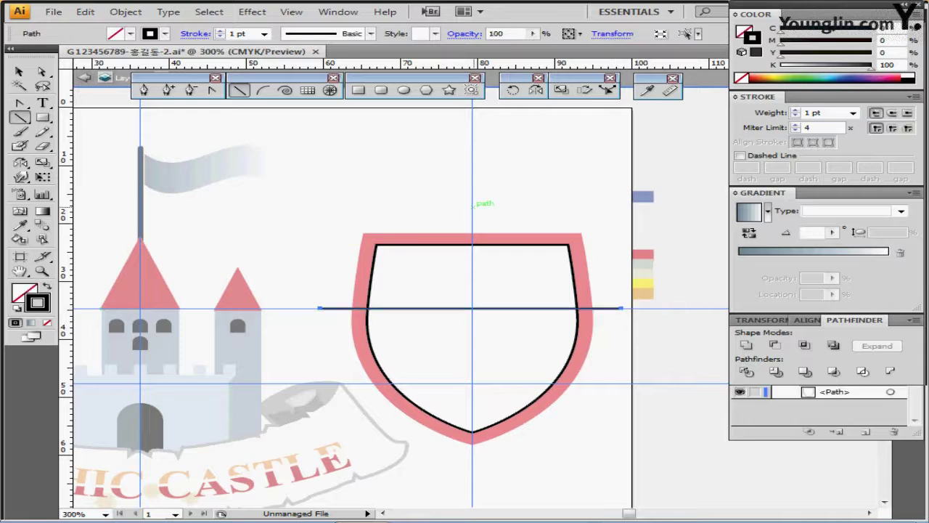
pyautogui.moveTo(473, 205); pyautogui.dragTo(470, 467)
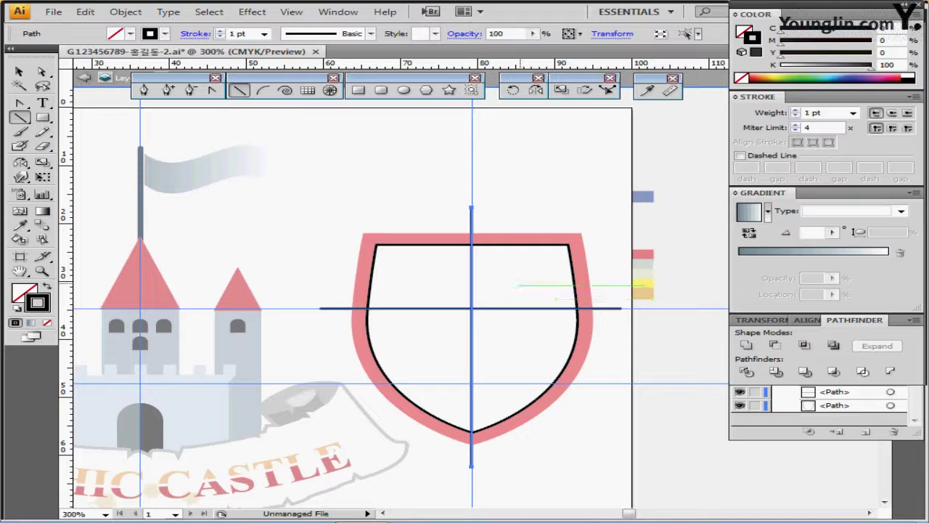
# - Split the inner shield into four quadrants along both lines with Pathfinder Divide, and enter the resulting group
pyautogui.hotkey('ctrl', 'a')
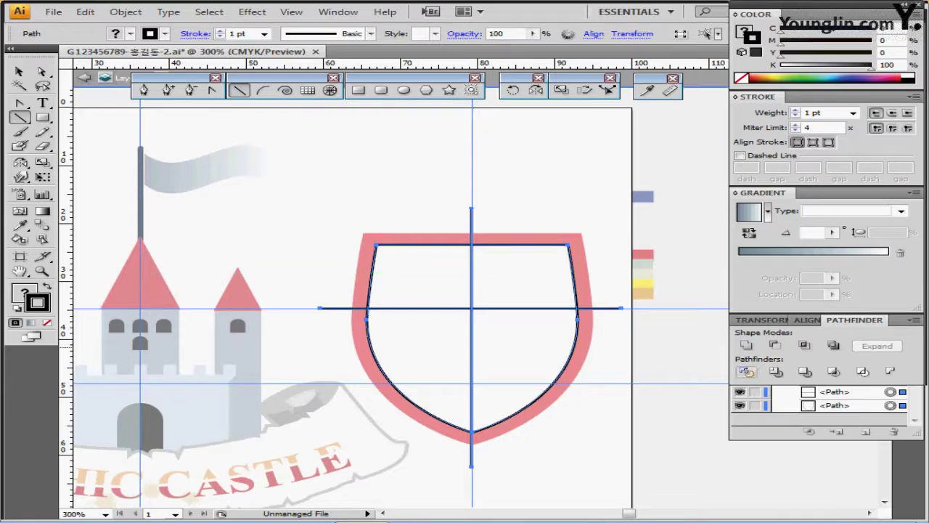
pyautogui.hotkey('ctrl', 'g')
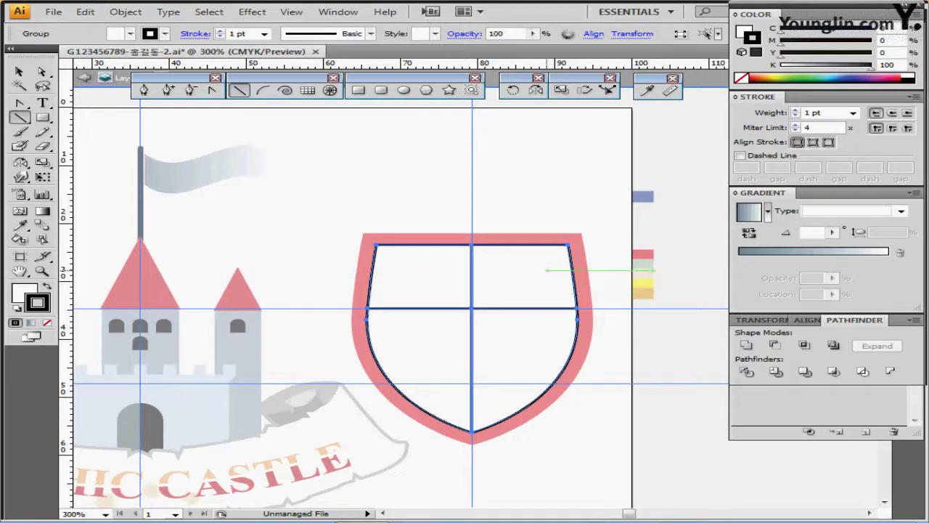
pyautogui.keyDown('ctrl'); pyautogui.doubleClick(533, 275); pyautogui.keyUp('ctrl')
# - Fill the shield's upper-left and lower-right quadrants with the beige sampled from the swatch beside the artboard
pyautogui.keyDown('ctrl'); pyautogui.click(432, 289); pyautogui.keyUp('ctrl')
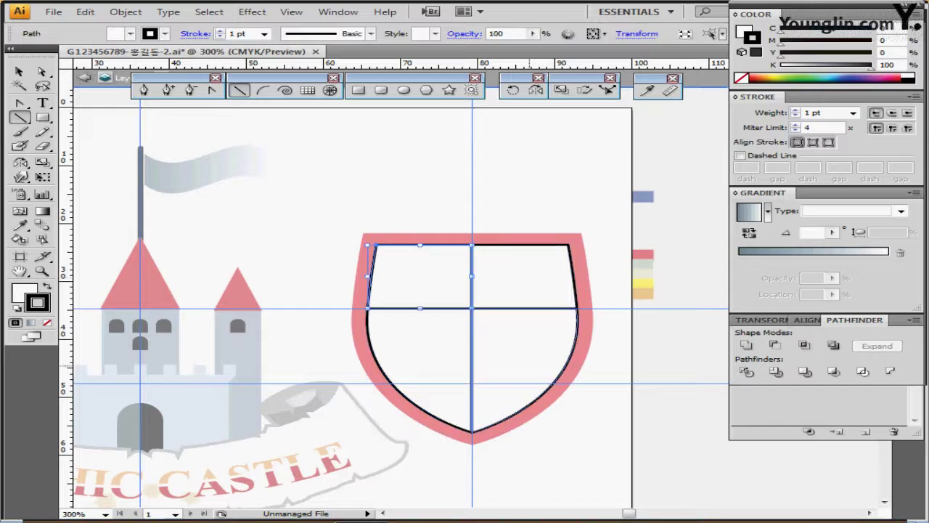
pyautogui.keyDown('ctrl'); pyautogui.keyDown('shift'); pyautogui.click(511, 363); pyautogui.keyUp('shift'); pyautogui.keyUp('ctrl')
pyautogui.press('i')
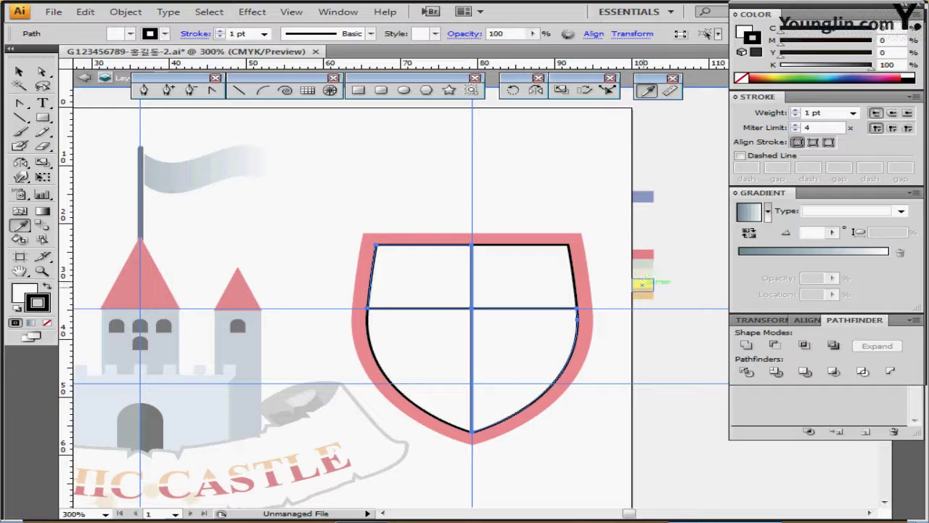
pyautogui.click(642, 284)
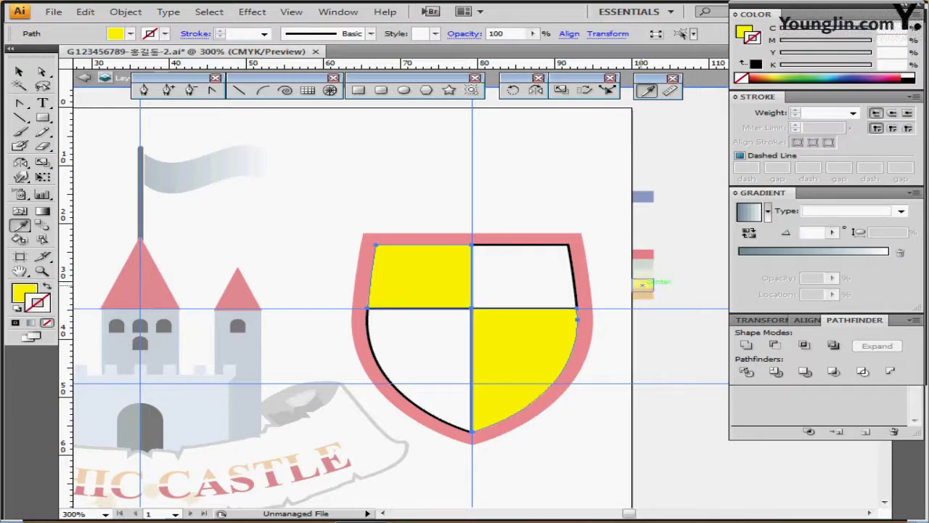
pyautogui.click(642, 274)
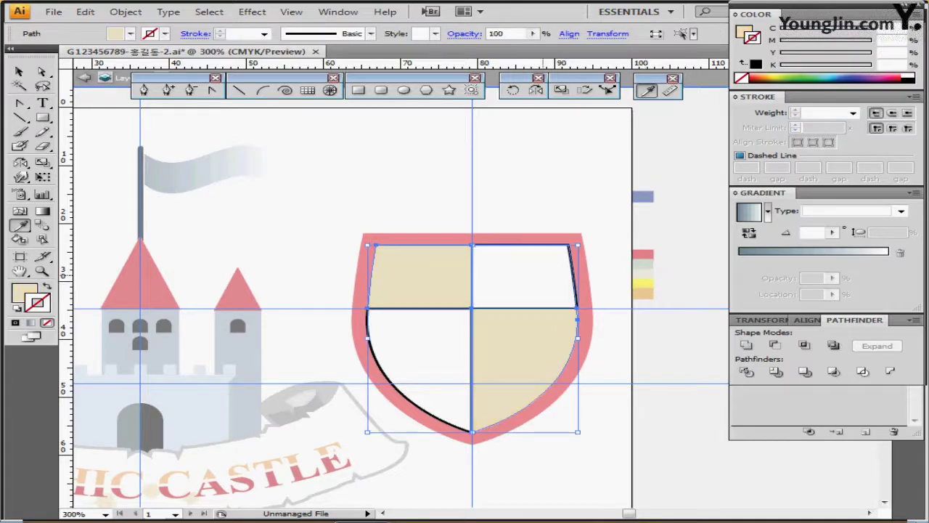
# - Fill the shield's upper-right and lower-left quadrants with the grey sampled from the swatch beside the artboard
pyautogui.keyDown('ctrl'); pyautogui.click(519, 281); pyautogui.keyUp('ctrl')
pyautogui.keyDown('ctrl'); pyautogui.keyDown('shift'); pyautogui.click(431, 344); pyautogui.keyUp('shift'); pyautogui.keyUp('ctrl')
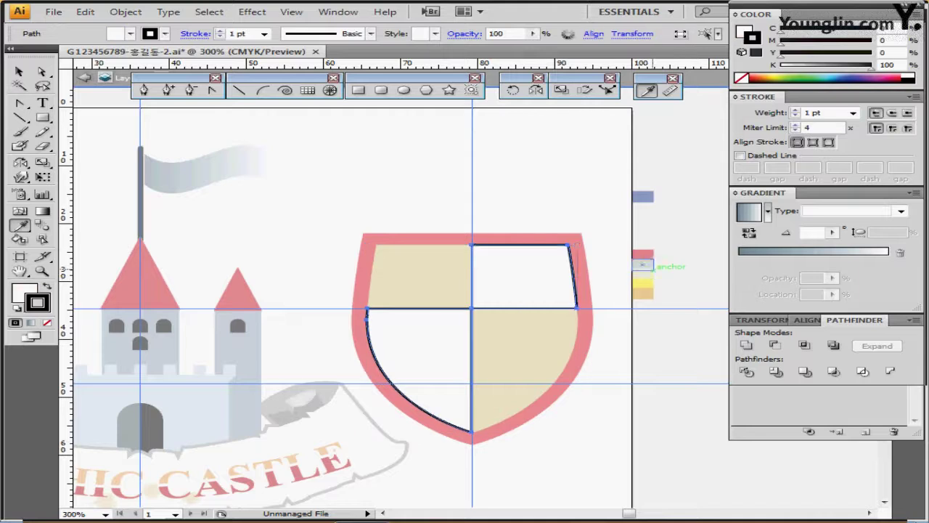
pyautogui.click(642, 264)
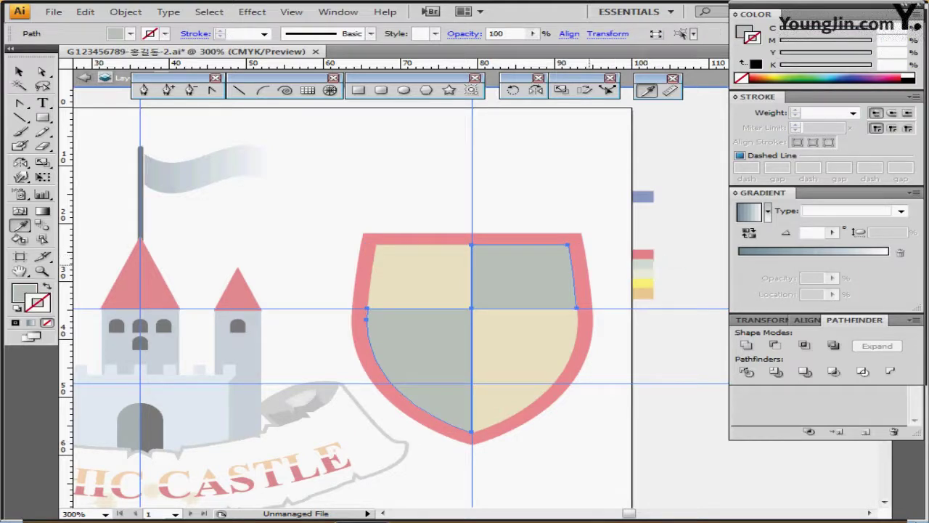
# - Check the CMYK fill values of the beige quadrant pair and of the grey quadrant pair
pyautogui.keyDown('ctrl'); pyautogui.click(428, 281); pyautogui.keyUp('ctrl')
pyautogui.keyDown('ctrl'); pyautogui.keyDown('shift'); pyautogui.click(516, 334); pyautogui.keyUp('shift'); pyautogui.keyUp('ctrl')
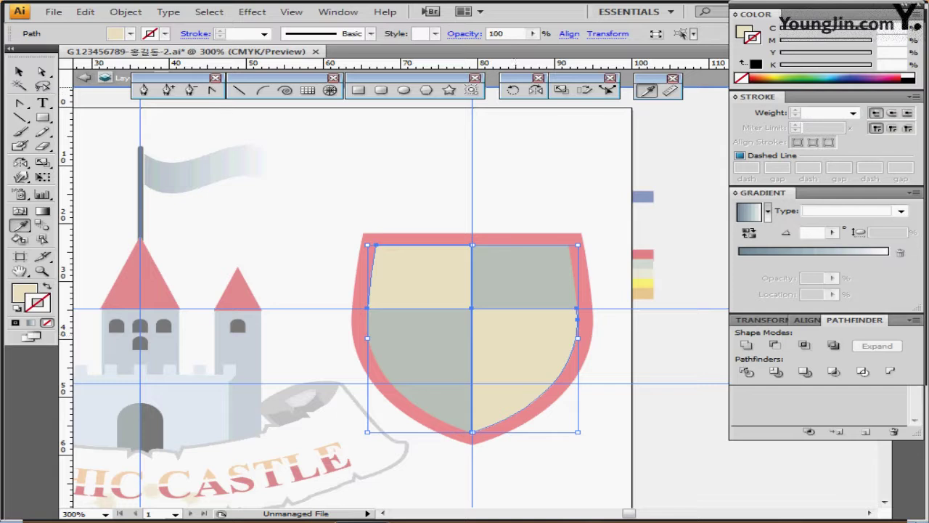
pyautogui.press('x')
pyautogui.click(892, 53)
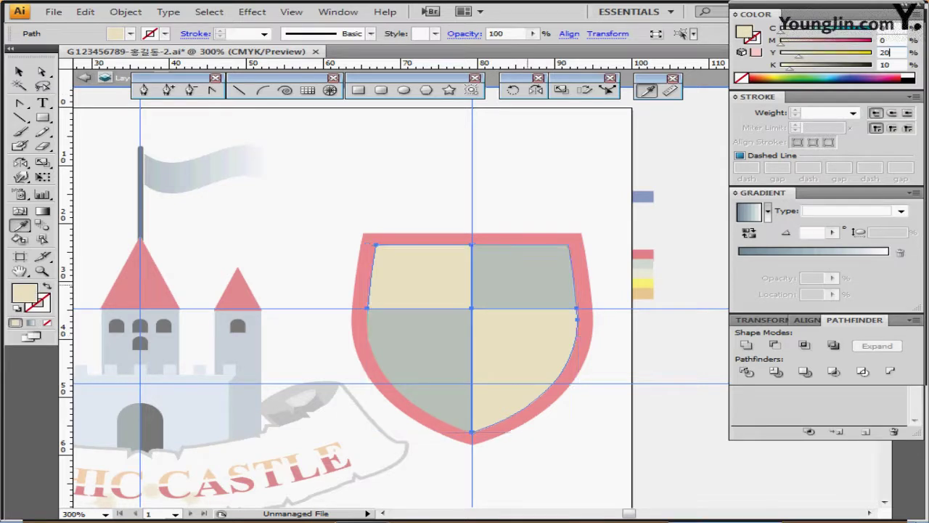
pyautogui.keyDown('ctrl'); pyautogui.click(515, 283); pyautogui.keyUp('ctrl')
pyautogui.keyDown('ctrl'); pyautogui.keyDown('shift'); pyautogui.click(440, 340); pyautogui.keyUp('shift'); pyautogui.keyUp('ctrl')
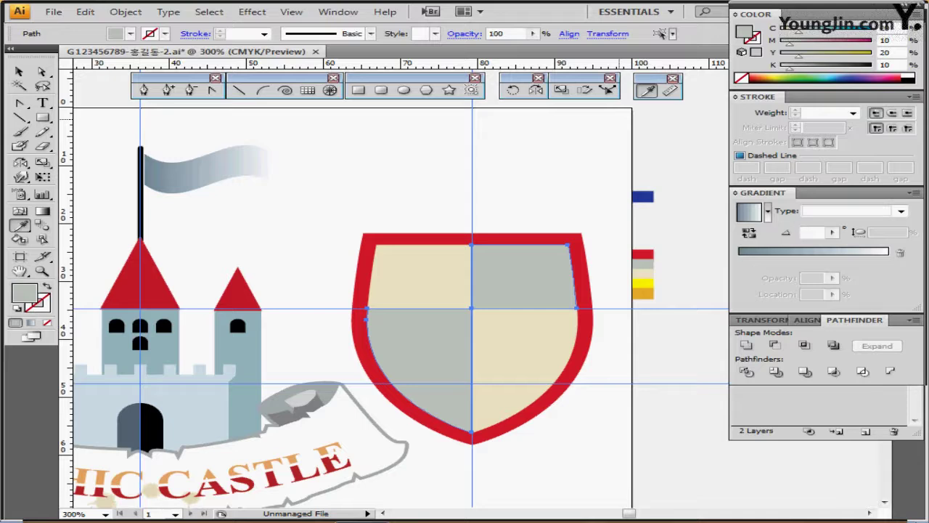
# - Step the selection through the stacked objects to look for the crown parts hidden behind the shield
pyautogui.press('ctrl')
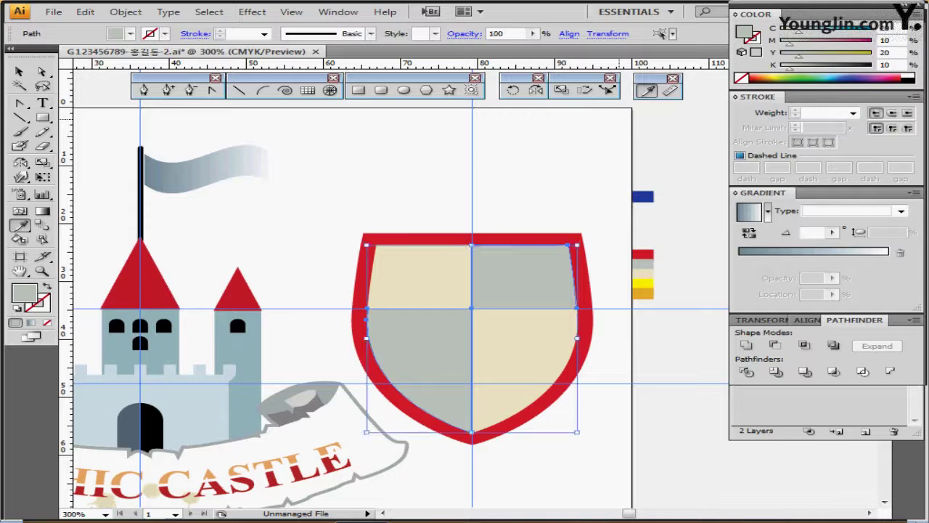
pyautogui.hotkey('ctrl', 'b')
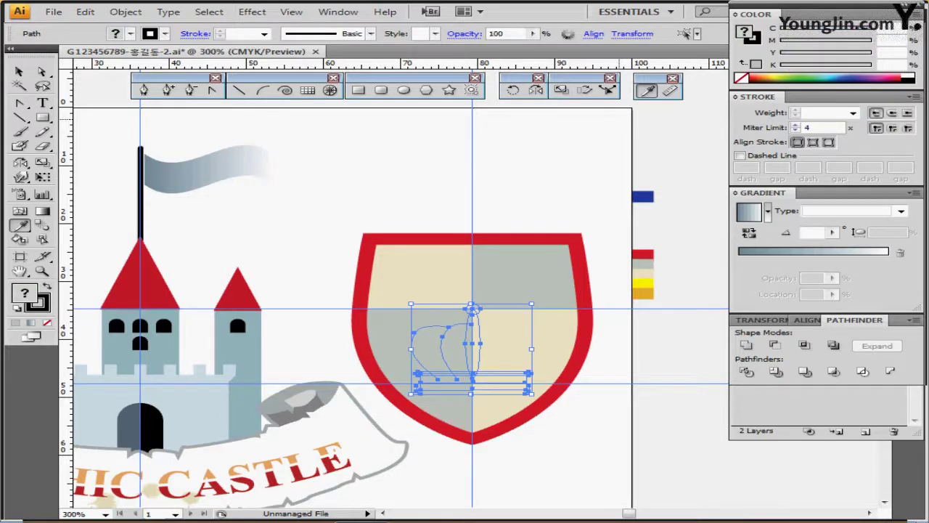
pyautogui.keyDown('ctrl'); pyautogui.click(141, 360); pyautogui.keyUp('ctrl')
pyautogui.keyDown('ctrl'); pyautogui.click(116, 326); pyautogui.keyUp('ctrl')
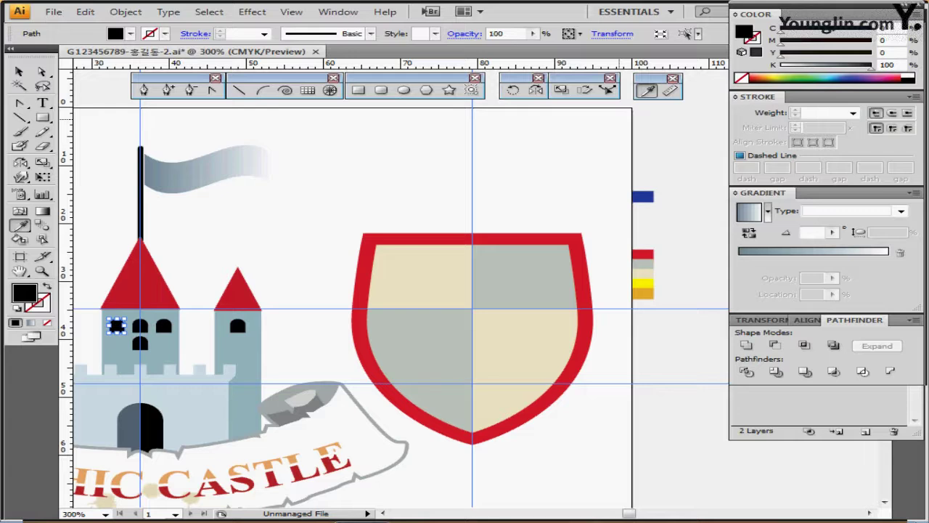
pyautogui.hotkey('ctrl', 'alt', '[')
pyautogui.hotkey('ctrl', 'alt', '[')
pyautogui.hotkey('ctrl', 'alt', '[')
pyautogui.hotkey('ctrl', 'alt', '[')
pyautogui.hotkey('ctrl', 'alt', '[')
pyautogui.hotkey('ctrl', 'alt', '[')
pyautogui.hotkey('ctrl', 'alt', '[')
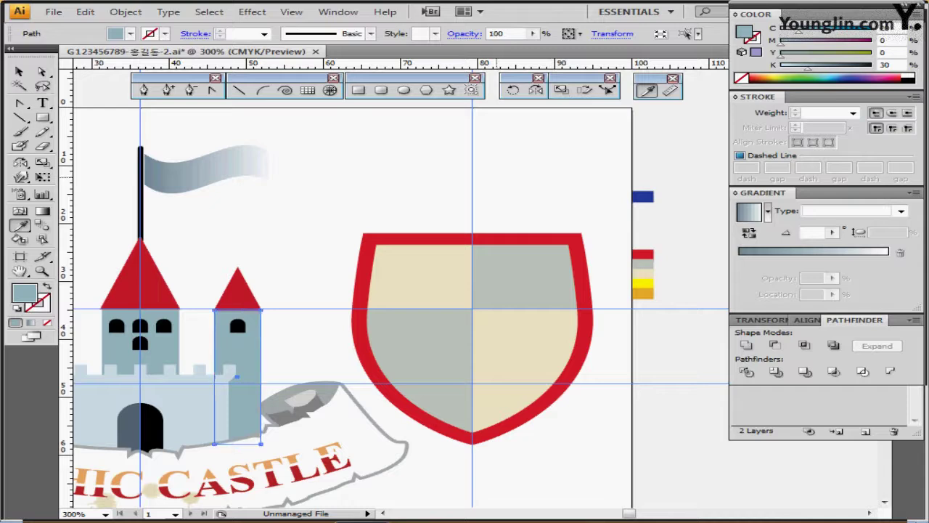
# - Select the red border together with the four shield quadrants and send them to the back, behind the crown
pyautogui.hotkey('ctrl', 'shift', 'a')
pyautogui.moveTo(415, 192); pyautogui.dragTo(525, 316)
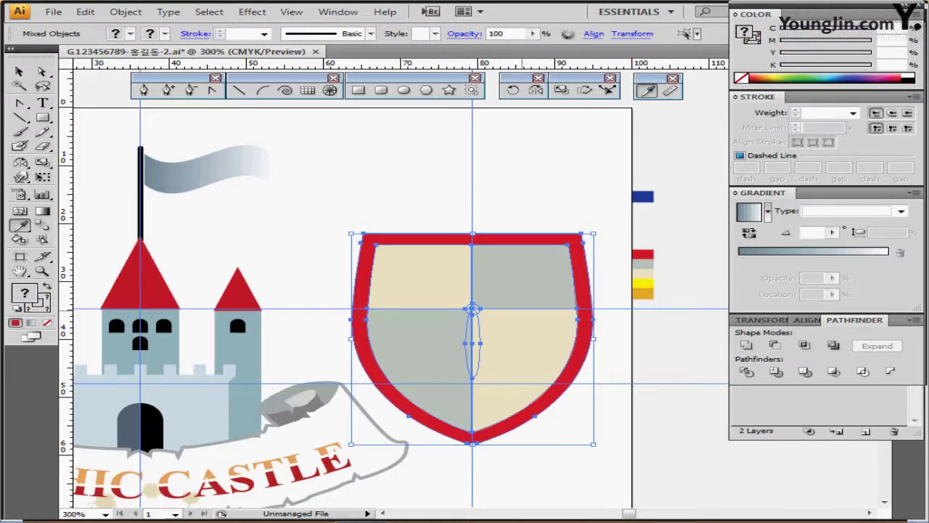
pyautogui.keyDown('ctrl'); pyautogui.click(470, 187); pyautogui.keyUp('ctrl')
pyautogui.moveTo(410, 191); pyautogui.dragTo(512, 281)
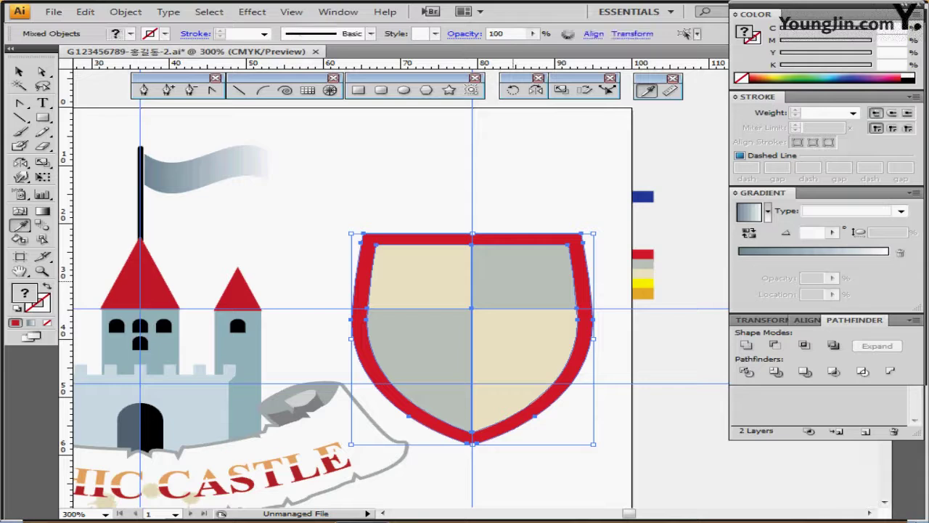
pyautogui.hotkey('ctrl', 'shift', '[')
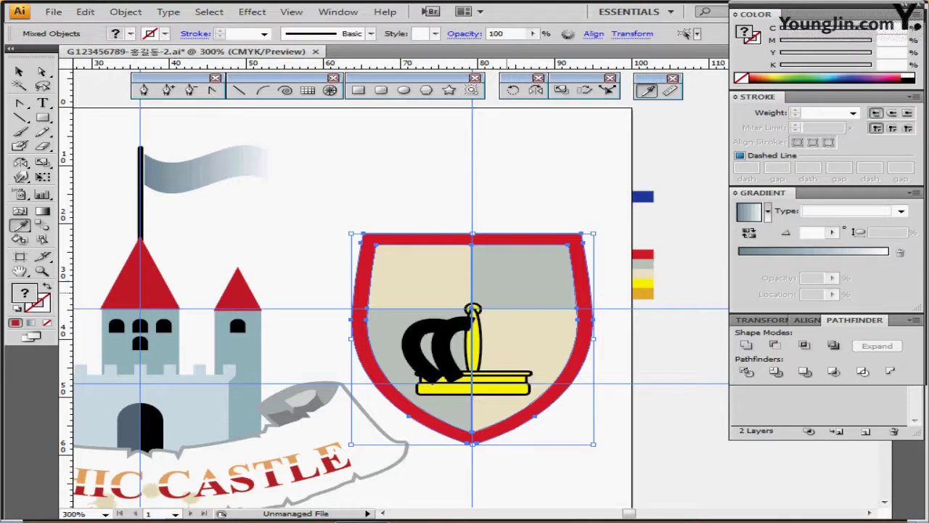
# - Delete the two thick black arc strokes on the left half of the crown
pyautogui.keyDown('ctrl'); pyautogui.click(497, 363); pyautogui.keyUp('ctrl')
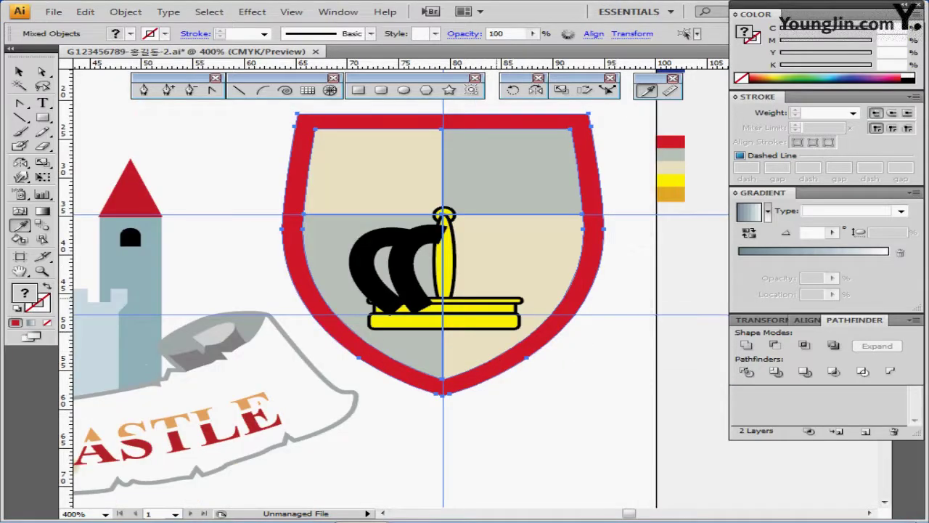
pyautogui.hotkey('ctrl', '+')
pyautogui.hotkey('ctrl', '+')
pyautogui.moveTo(492, 264); pyautogui.dragTo(521, 297)
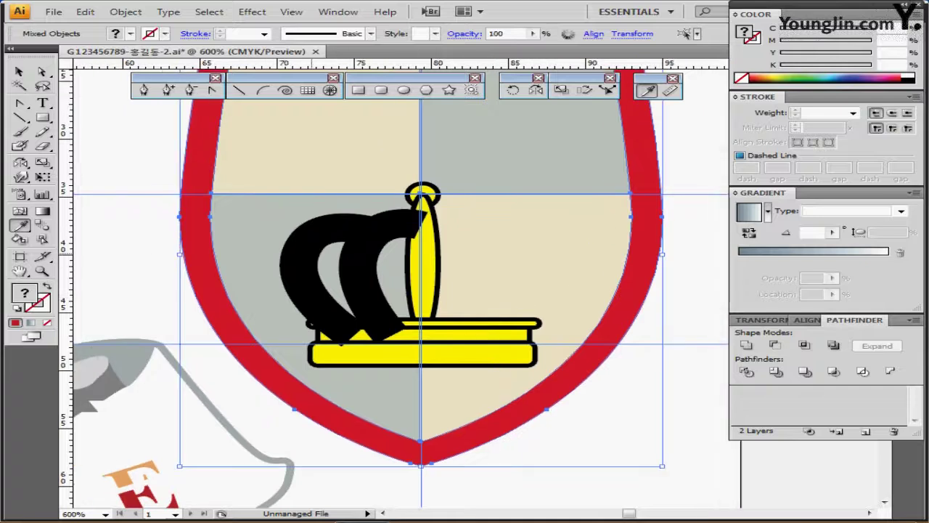
pyautogui.click(304, 245)
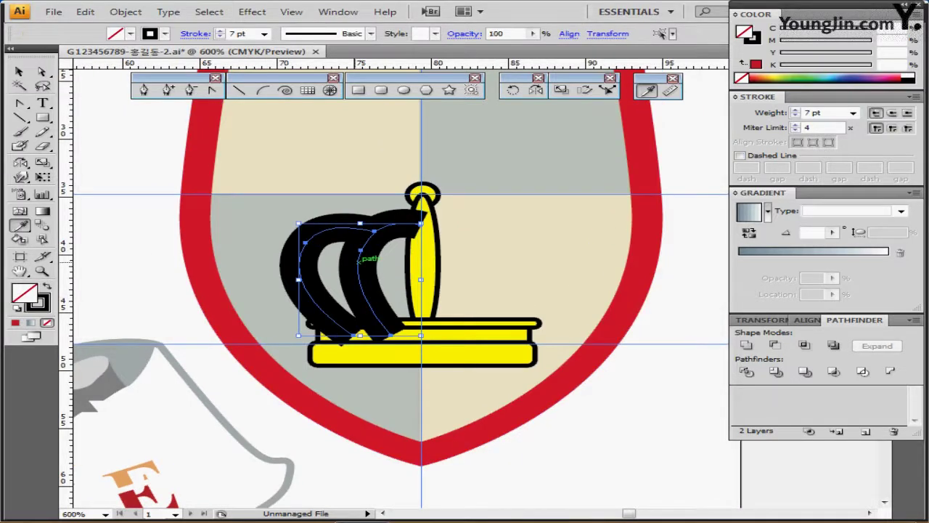
pyautogui.press('Delete')
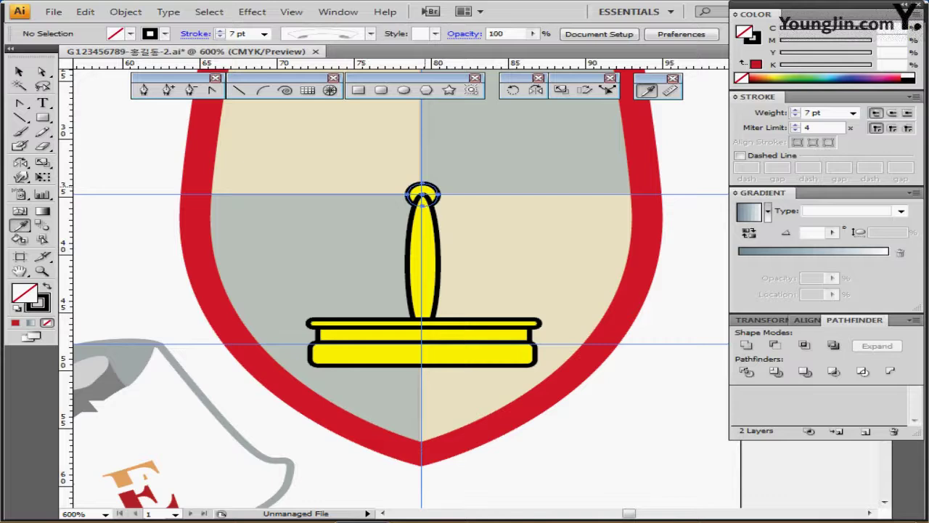
# - Delete the two rounded bands at the base of the crown, keeping the plain rectangle between them
pyautogui.click(427, 193)
pyautogui.keyDown('ctrl'); pyautogui.click(425, 249); pyautogui.keyUp('ctrl')
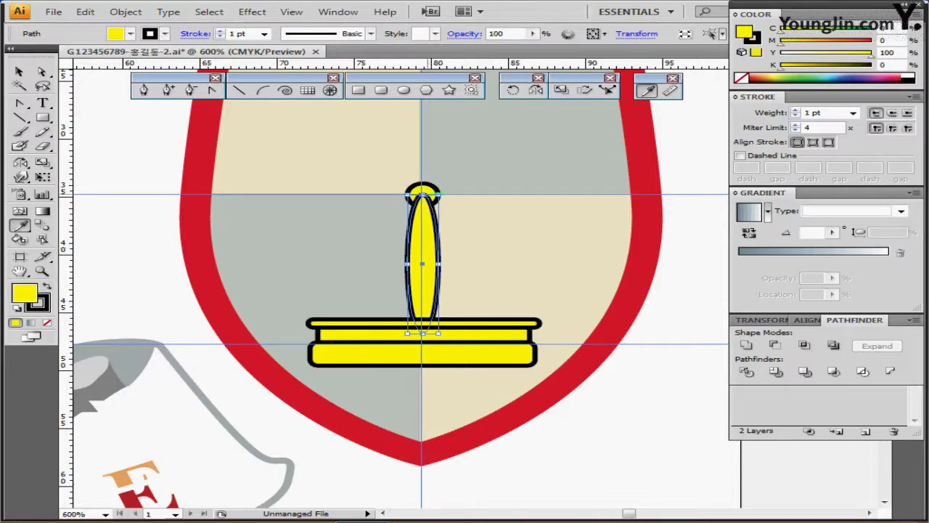
pyautogui.keyDown('ctrl'); pyautogui.click(383, 323); pyautogui.keyUp('ctrl')
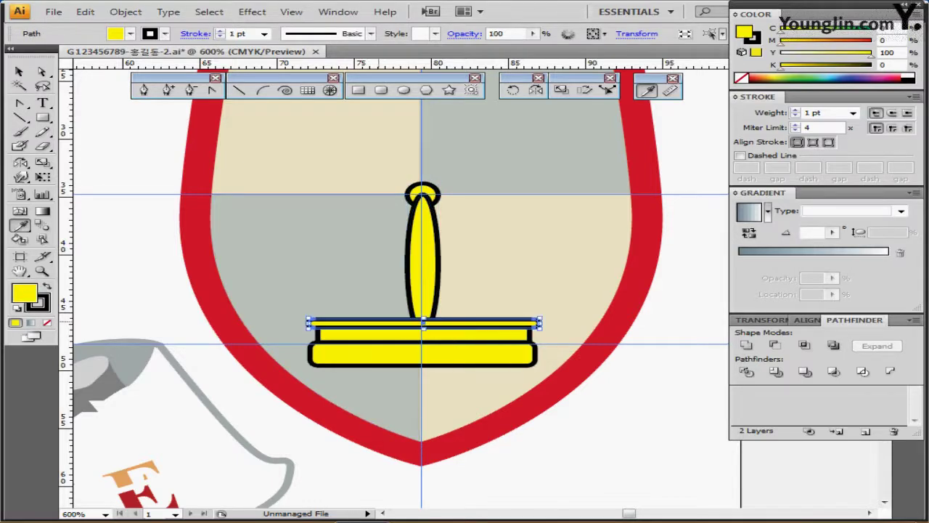
pyautogui.keyDown('ctrl'); pyautogui.keyDown('shift'); pyautogui.click(381, 353); pyautogui.keyUp('shift'); pyautogui.keyUp('ctrl')
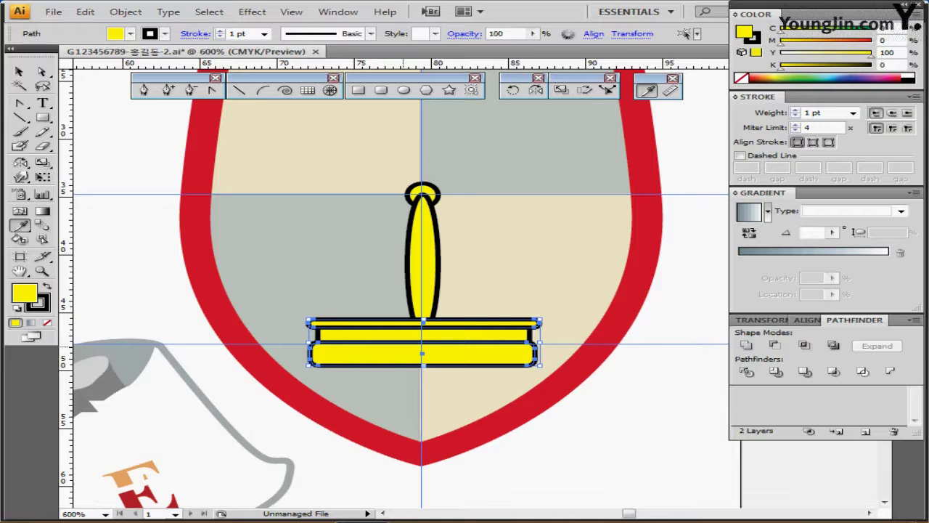
pyautogui.press('Delete')
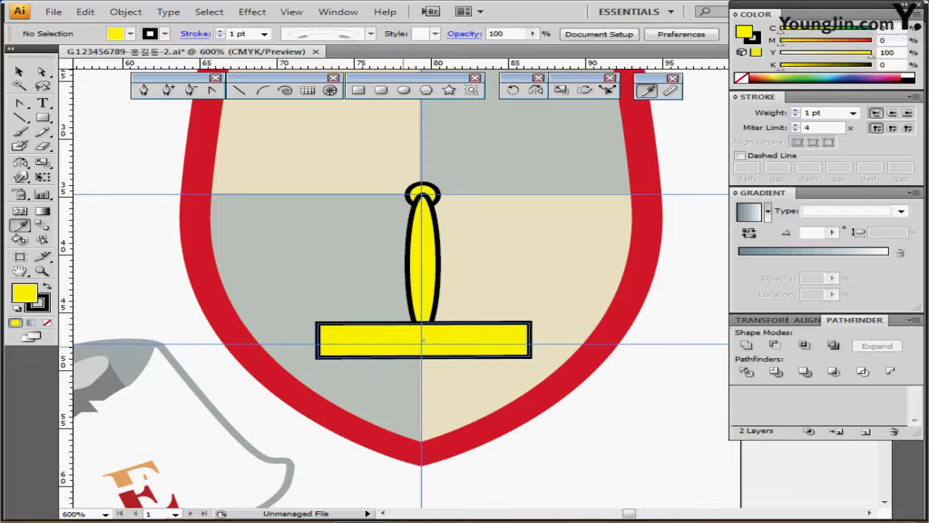
# - Undo the deletion of the crown's two rounded base bands and redo it
pyautogui.hotkey('ctrl', 'shift', 'z')
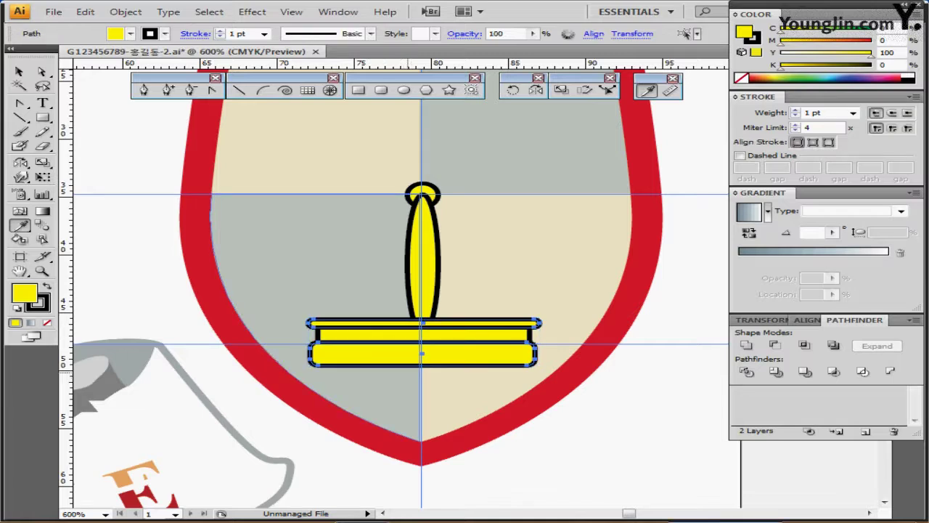
pyautogui.press('ctrl')
pyautogui.hotkey('ctrl', 'z')
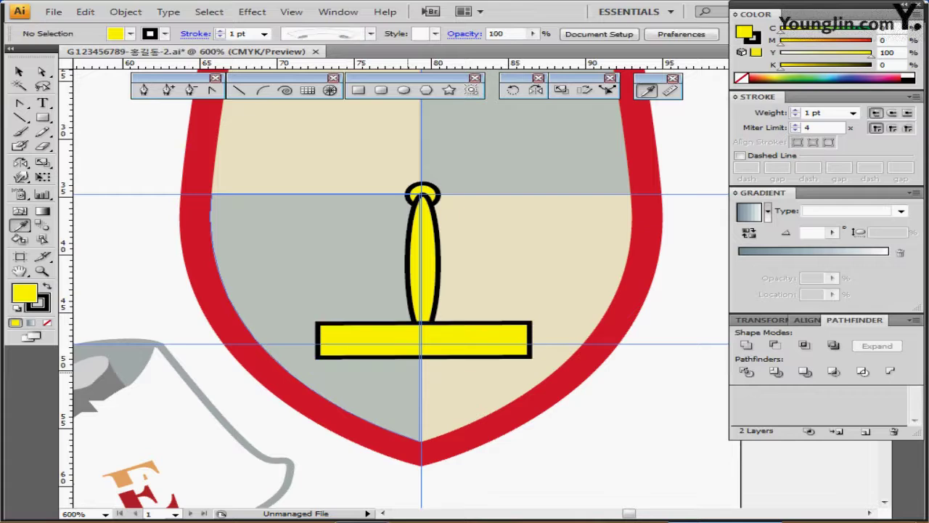
# - Undo the deletions of the crown's rounded base bands and the two thick black arcs, leaving both arcs selected
pyautogui.hotkey('ctrl', 'shift', 'z')
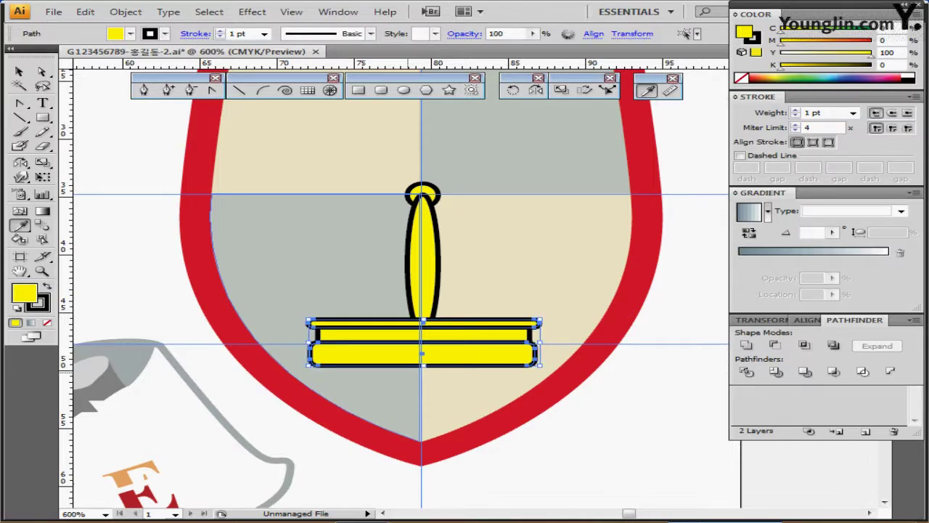
pyautogui.hotkey('ctrl', 'shift', 'z')
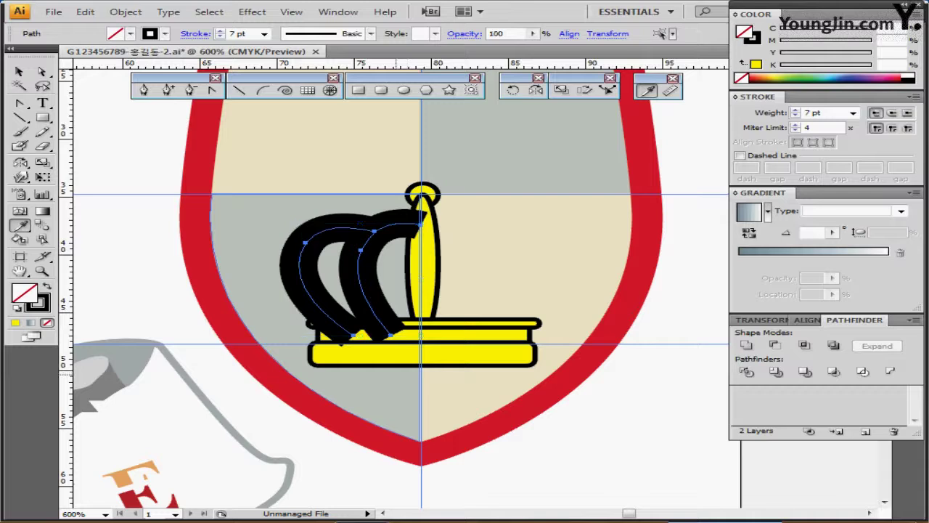
pyautogui.hotkey('ctrl', 'shift', 'a')
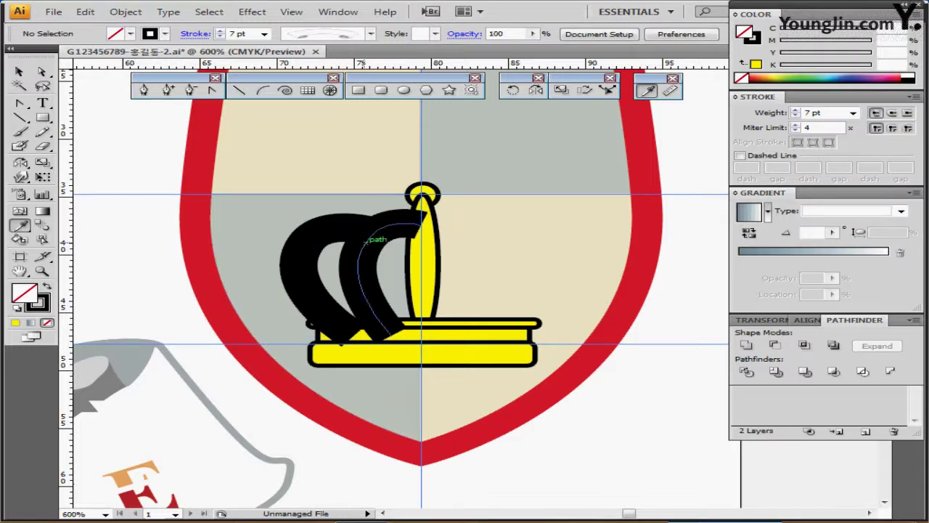
pyautogui.hotkey('ctrl', 'shift', 'z')
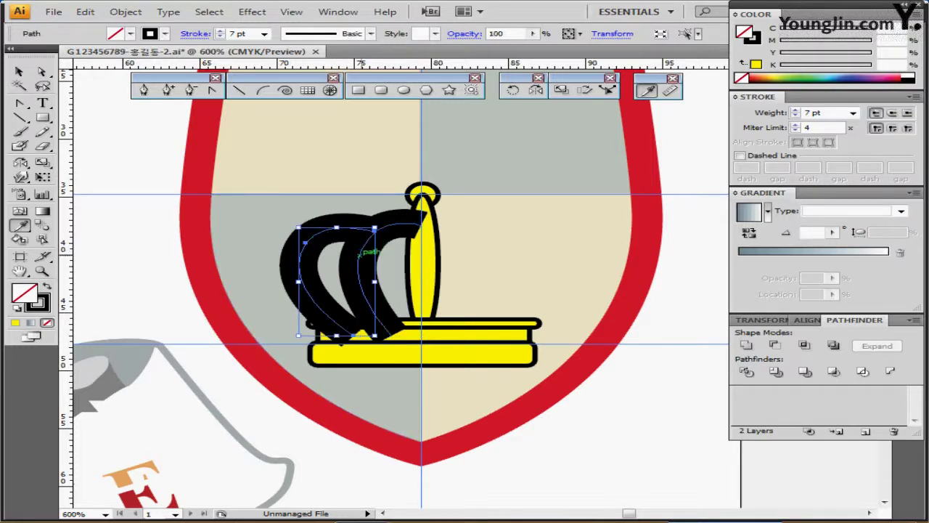
pyautogui.keyDown('ctrl'); pyautogui.click(360, 256); pyautogui.keyUp('ctrl')
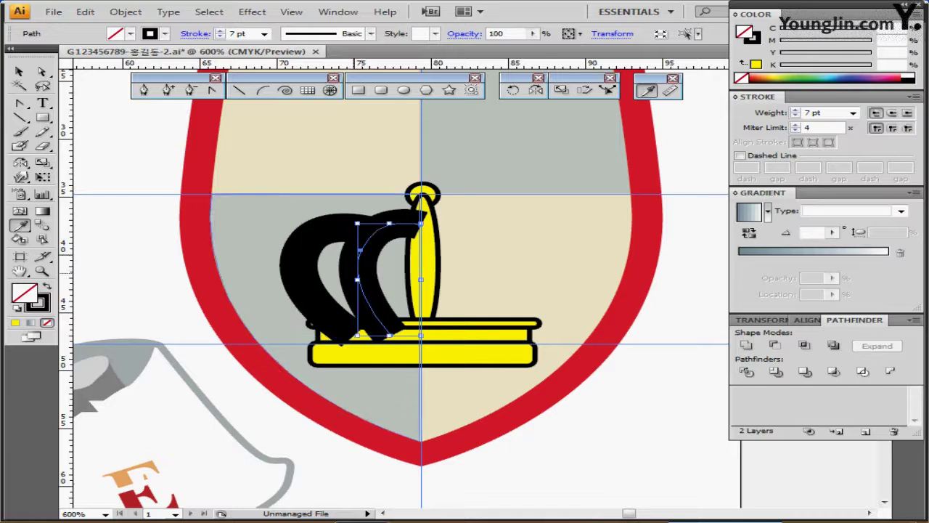
pyautogui.keyDown('ctrl'); pyautogui.click(367, 270); pyautogui.keyUp('ctrl')
pyautogui.hotkey('ctrl', 'shift', 'z')
pyautogui.hotkey('ctrl', 'shift', 'z')
pyautogui.hotkey('ctrl', 'shift', 'z')
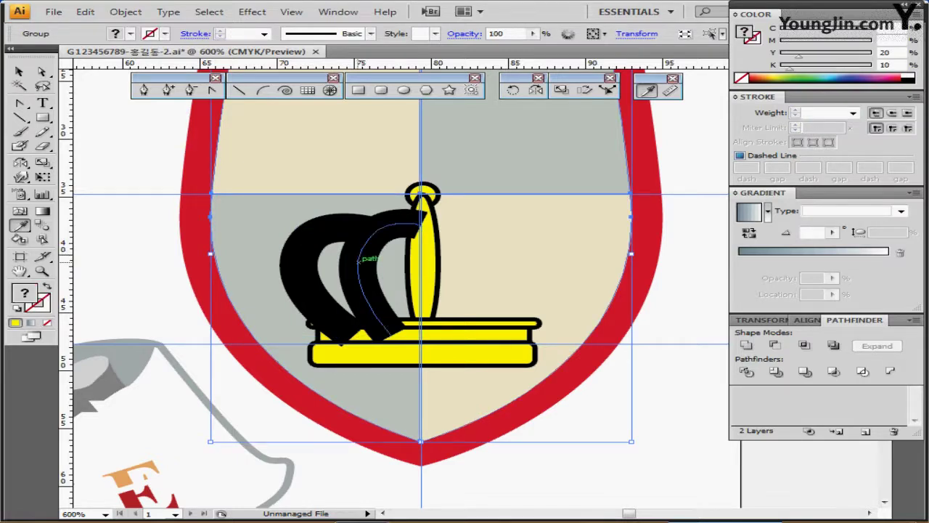
pyautogui.hotkey('ctrl', 'shift', 'z')
pyautogui.hotkey('ctrl', 'shift', 'z')
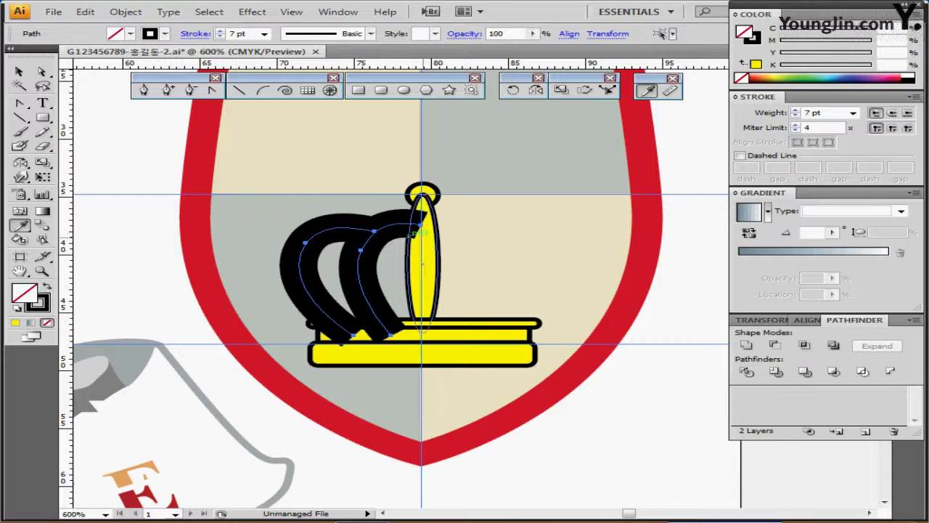
# - Convert the 7 pt strokes of the two selected black arcs into filled shapes with Outline Stroke
pyautogui.press('x')
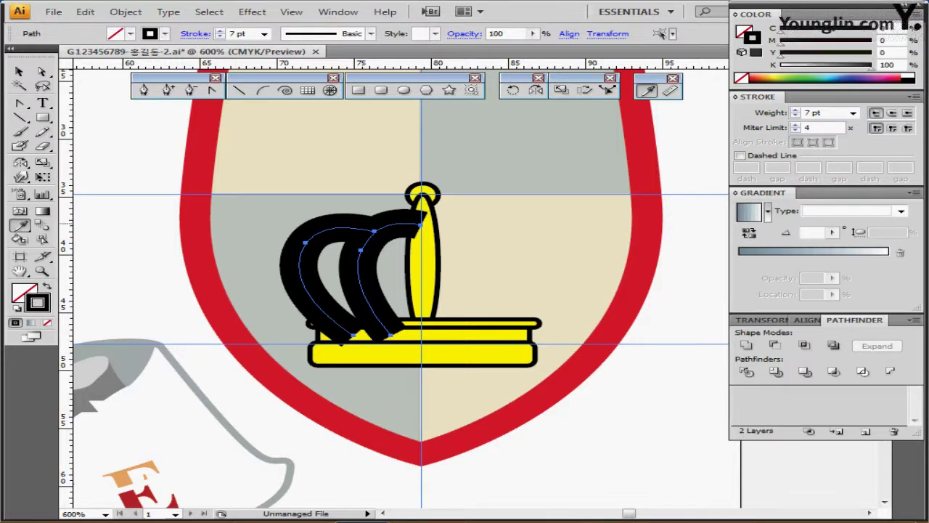
pyautogui.doubleClick(813, 114)
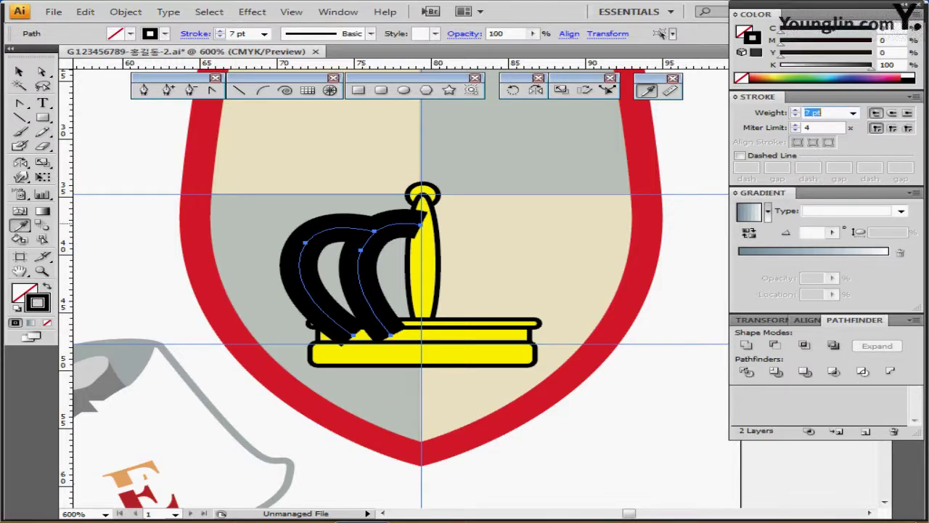
pyautogui.click(125, 12)
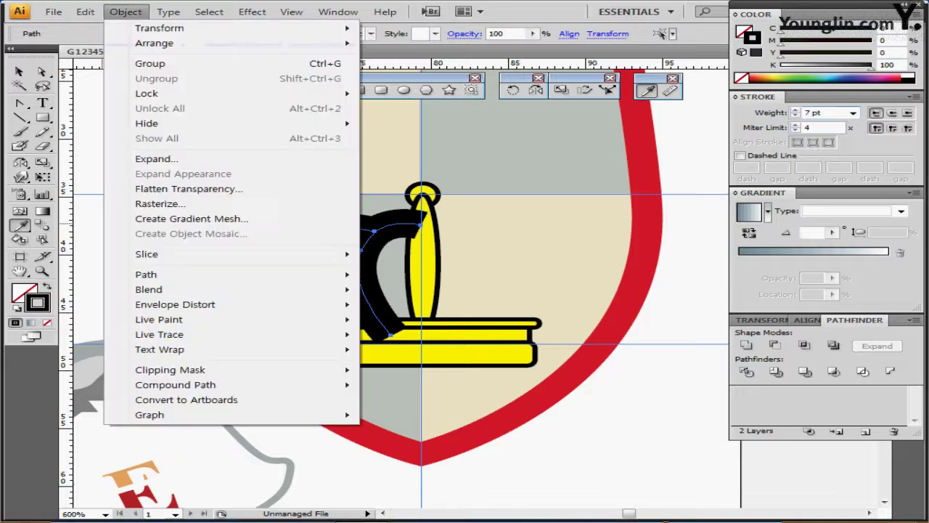
pyautogui.moveTo(181, 274)
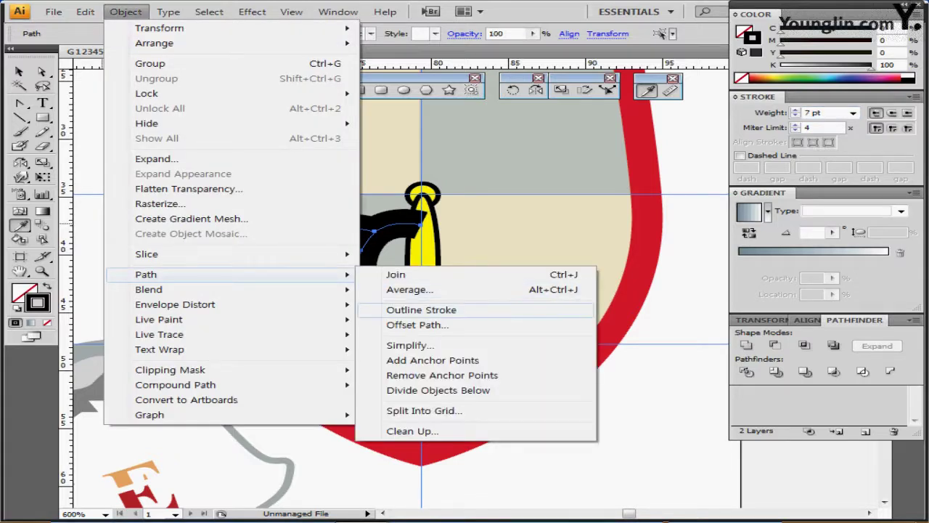
pyautogui.click(418, 310)
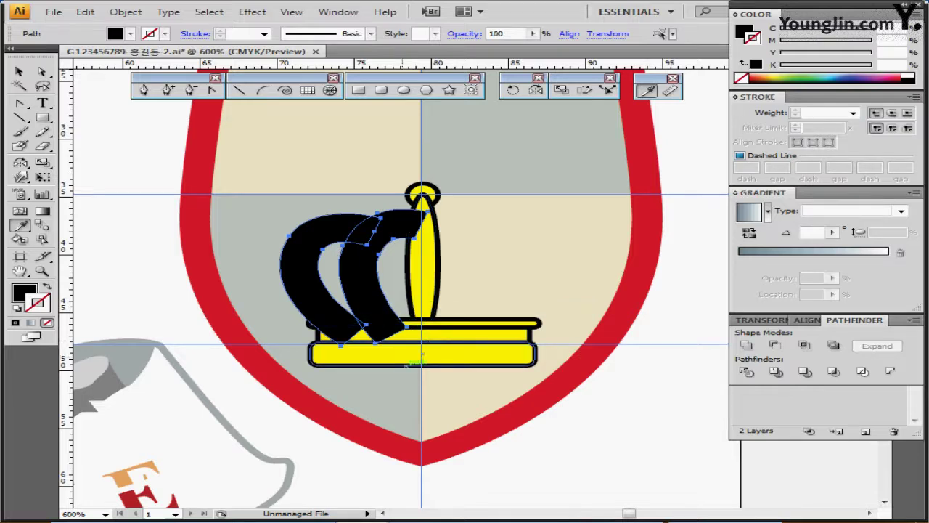
# - Reflect a copy of the two outlined arcs across the vertical centre guide to form the right half of the crown, then deselect it
pyautogui.moveTo(414, 261); pyautogui.dragTo(392, 255)
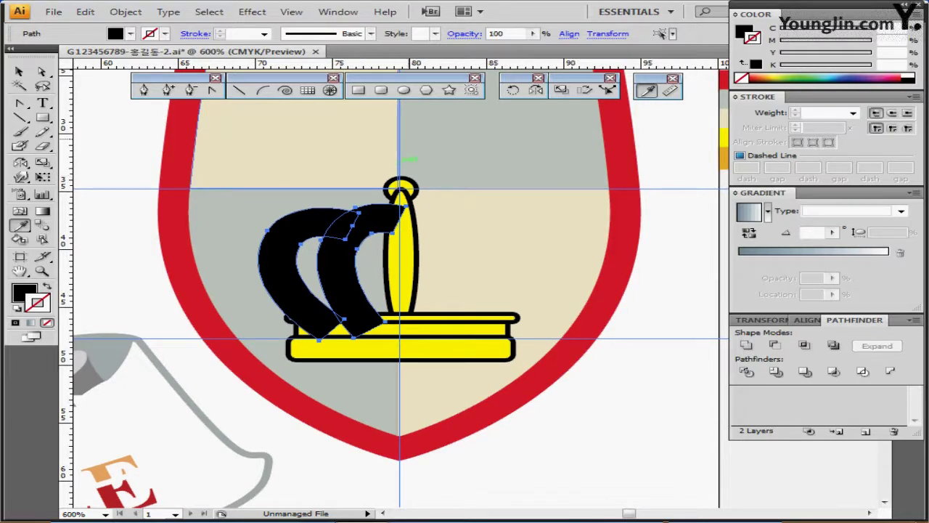
pyautogui.press('r')
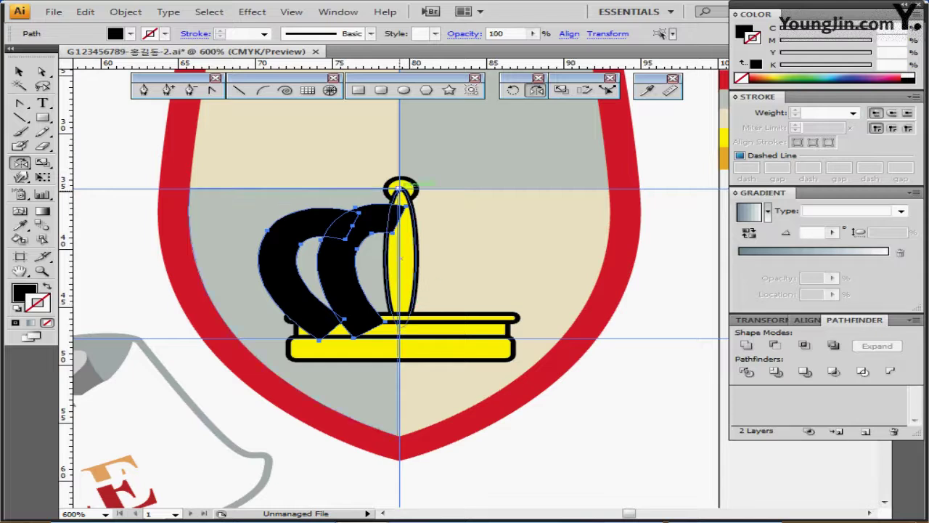
pyautogui.moveTo(404, 188); pyautogui.dragTo(577, 303)
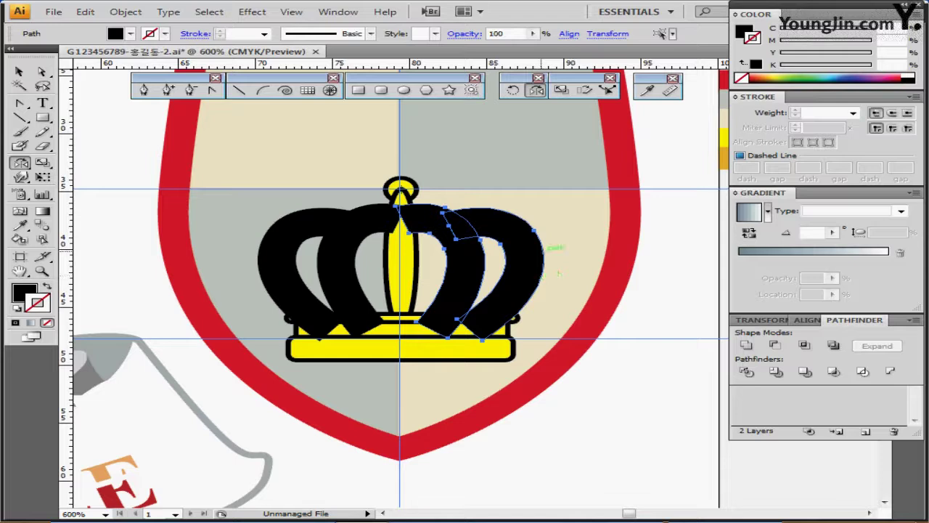
pyautogui.moveTo(453, 246); pyautogui.dragTo(456, 302)
pyautogui.keyDown('ctrl'); pyautogui.click(121, 185); pyautogui.keyUp('ctrl')
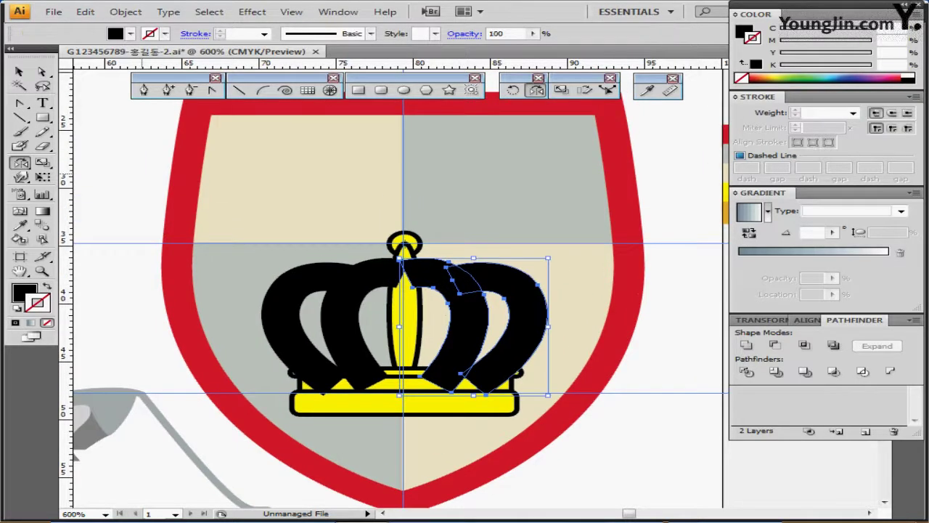
# - Draw a thin vertical black rectangle on the centre guide, rising from the yellow ball on top of the crown
pyautogui.click(358, 90)
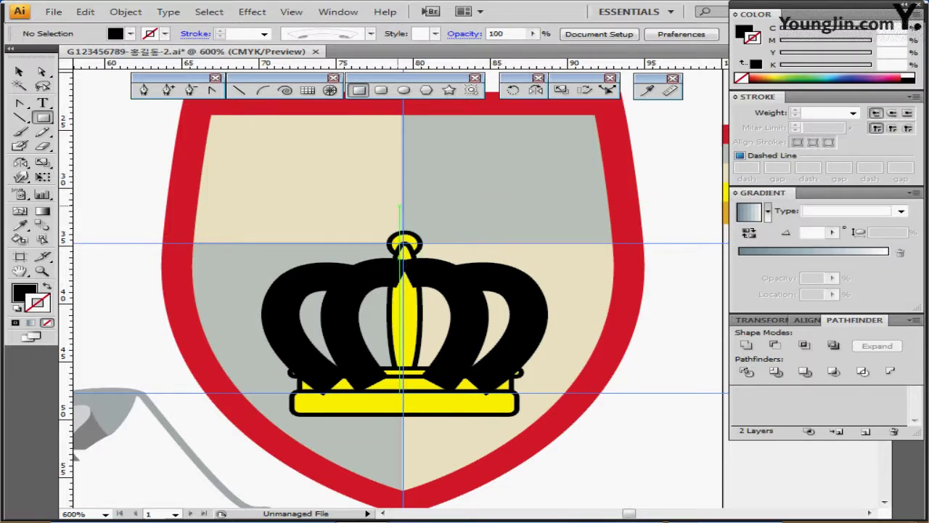
pyautogui.scroll(2, 403, 207)
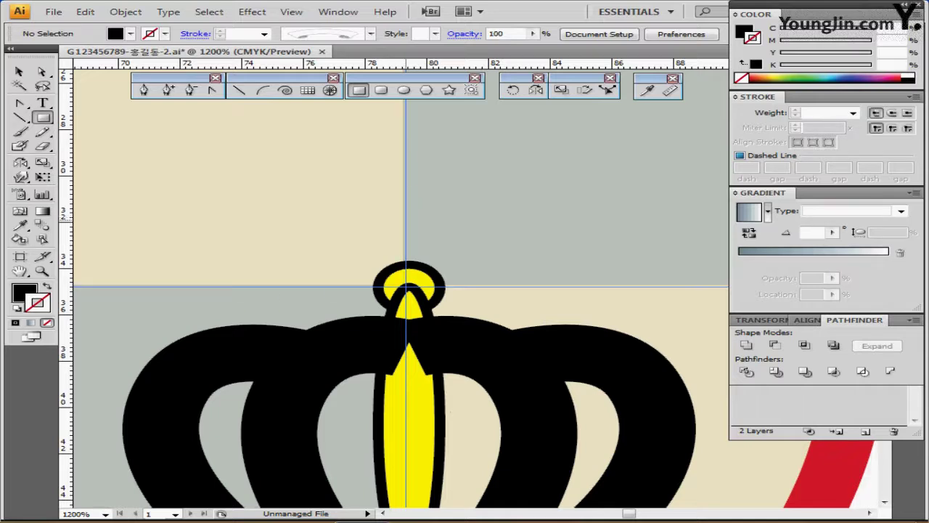
pyautogui.moveTo(406, 220)
pyautogui.mouseDown()
pyautogui.moveTo(413, 265)
pyautogui.moveTo(399, 208)
pyautogui.mouseUp()
pyautogui.hotkey('ctrl', '-')
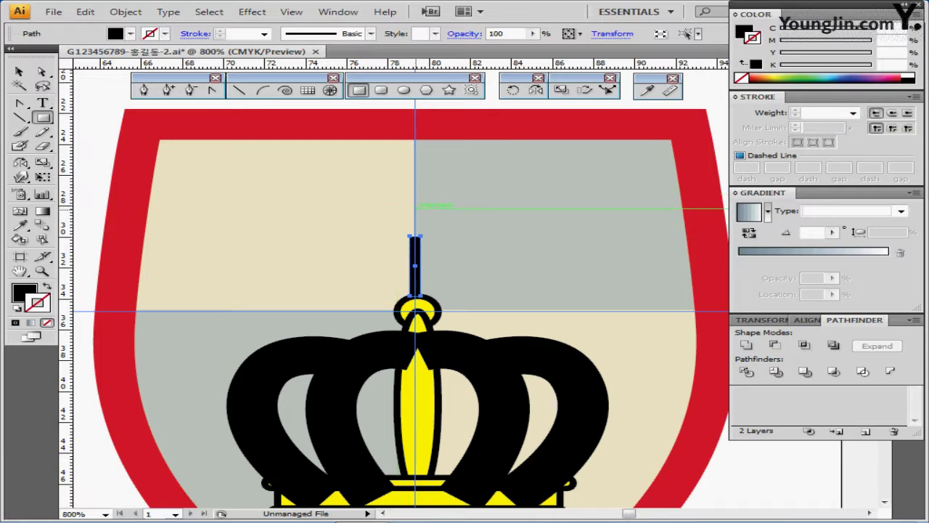
# - Draw a wider upright black rectangle over the top of the thin stem and centre it on the vertical guide
pyautogui.moveTo(415, 206); pyautogui.dragTo(445, 247)
pyautogui.moveTo(426, 210); pyautogui.dragTo(422, 248)
pyautogui.moveTo(429, 254)
pyautogui.mouseDown()
pyautogui.moveTo(429, 246)
pyautogui.moveTo(398, 240)
pyautogui.moveTo(438, 239)
pyautogui.mouseUp()
pyautogui.press('Left')
pyautogui.press('Left')
pyautogui.press('Left')
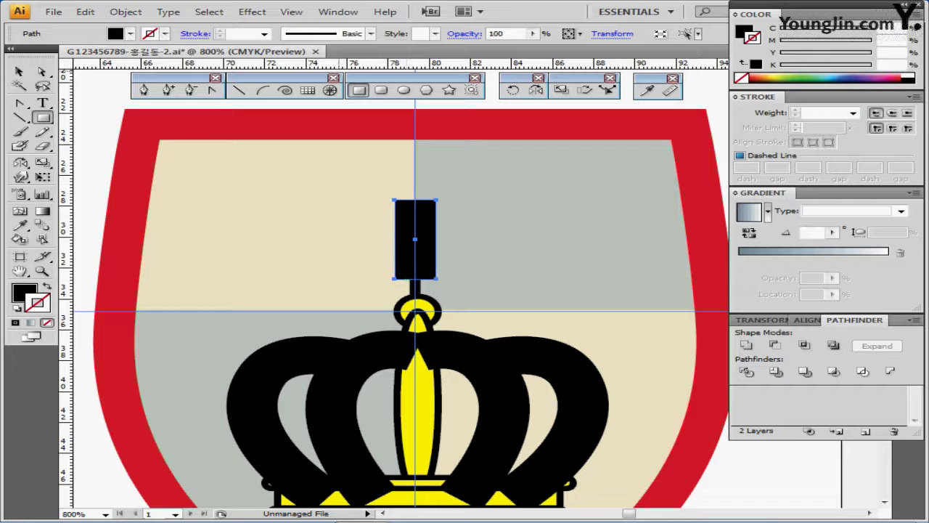
# - Apply the Pucker & Bloat effect at -17% to the wider black rectangle
pyautogui.click(252, 12)
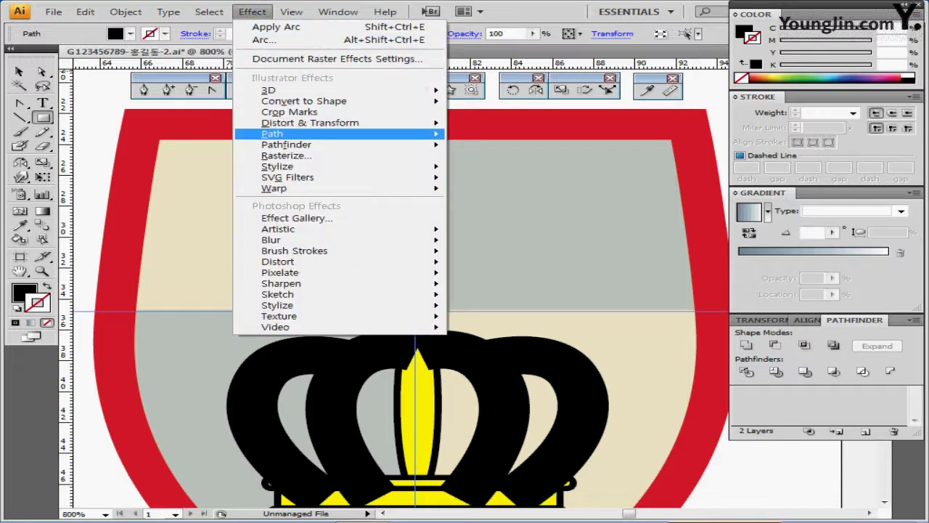
pyautogui.moveTo(309, 123)
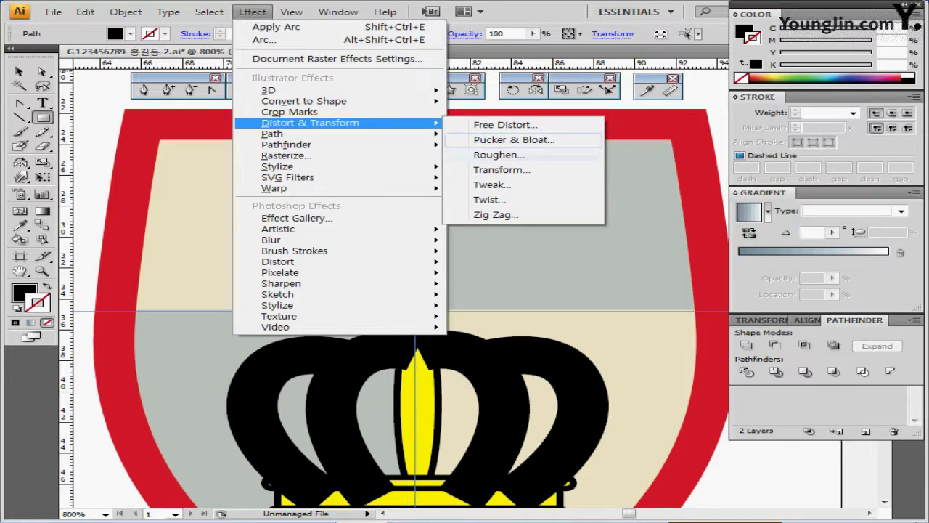
pyautogui.click(514, 139)
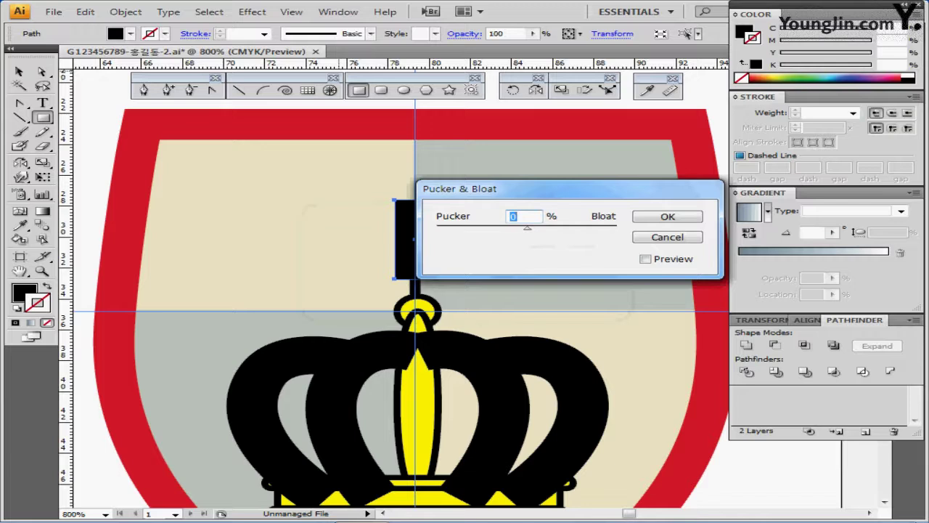
pyautogui.write('-17')
pyautogui.press('Return')
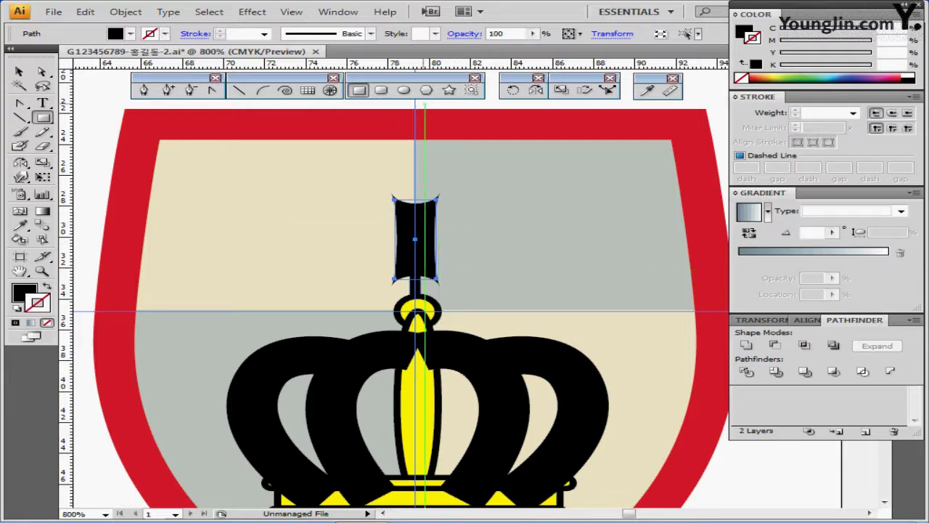
# - Create a copy of the puckered rectangle rotated by 90° about its centre to form a cross
pyautogui.doubleClick(514, 90)
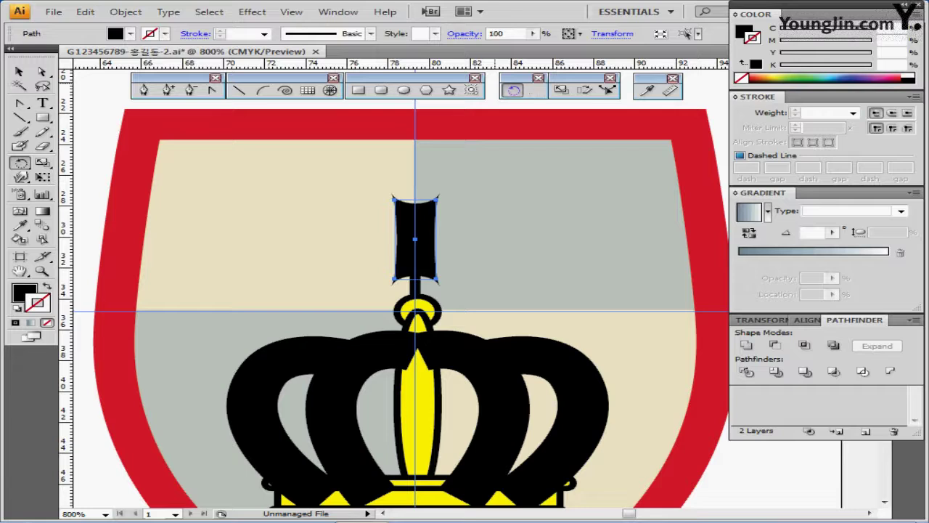
pyautogui.write('90')
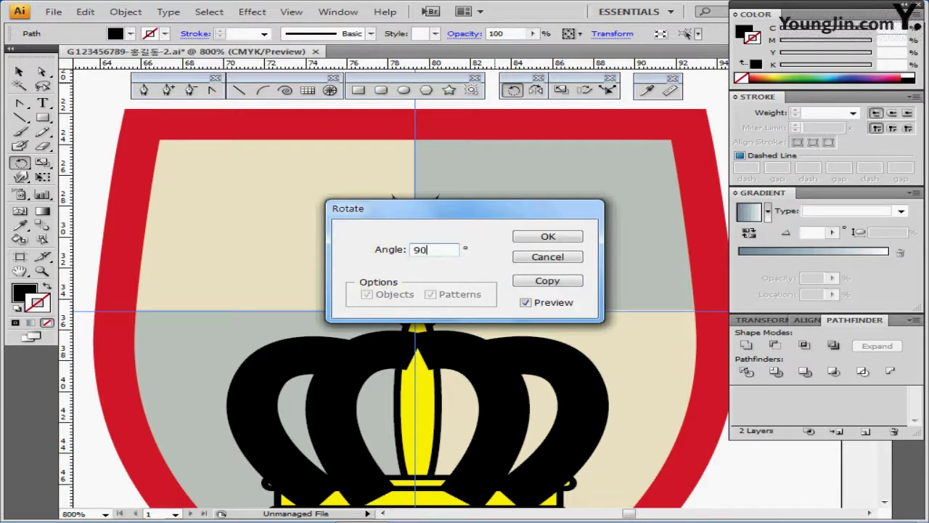
pyautogui.press('Return')
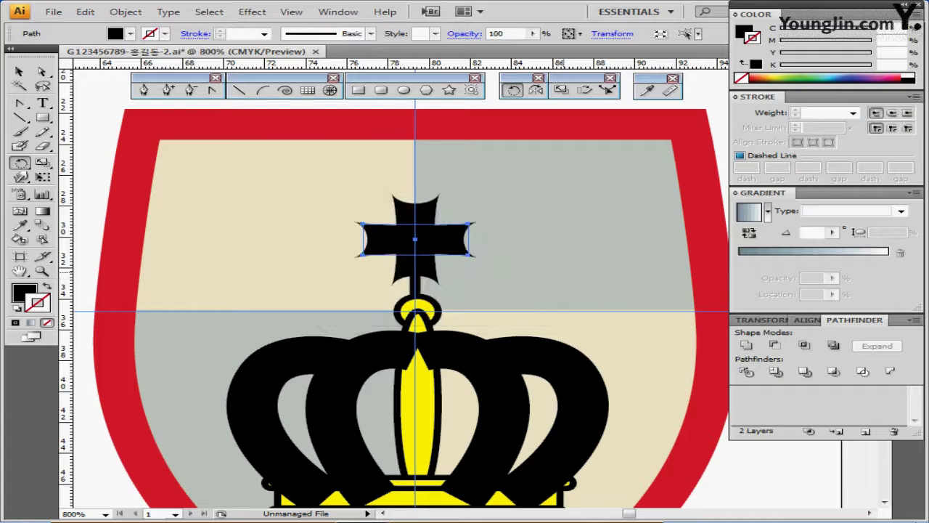
pyautogui.hotkey('ctrl', 'd')
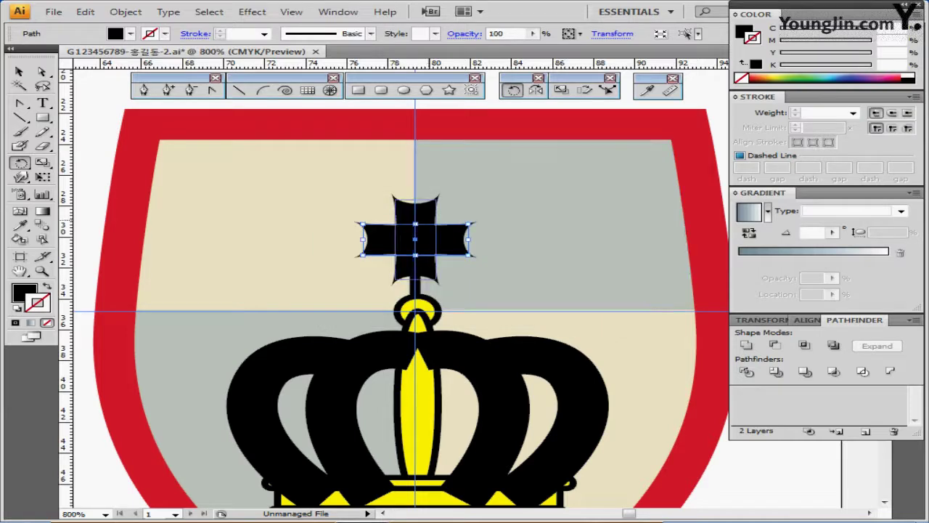
# - Select both puckered bars of the cross and expand their appearance
pyautogui.keyDown('ctrl'); pyautogui.keyDown('shift'); pyautogui.click(426, 215); pyautogui.keyUp('shift'); pyautogui.keyUp('ctrl')
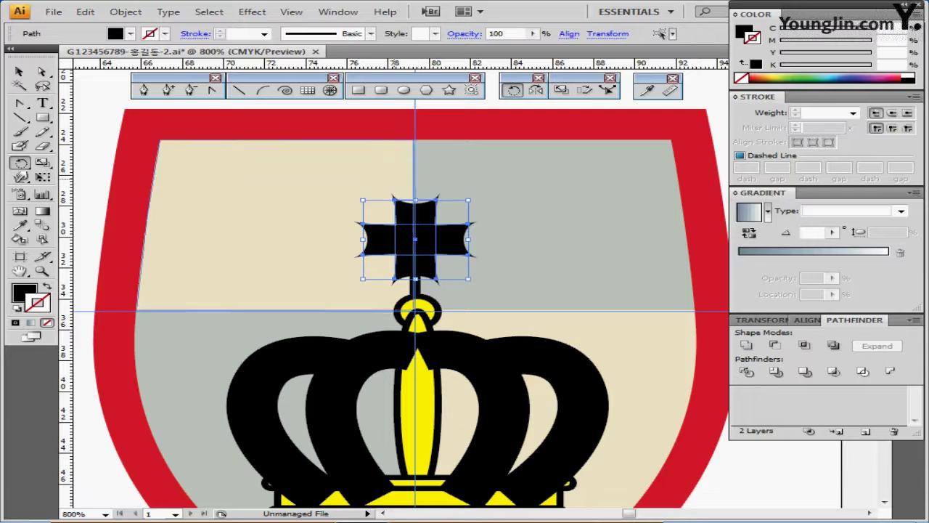
pyautogui.click(114, 16)
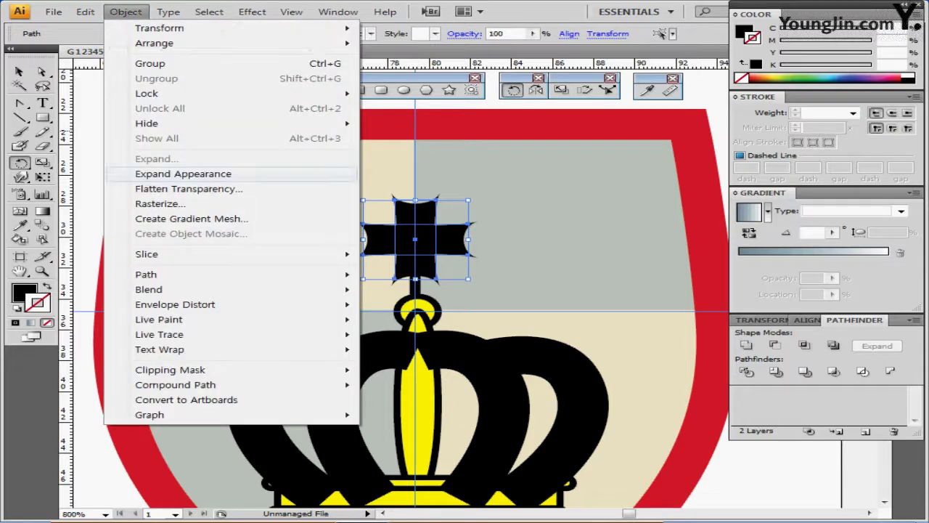
pyautogui.click(183, 174)
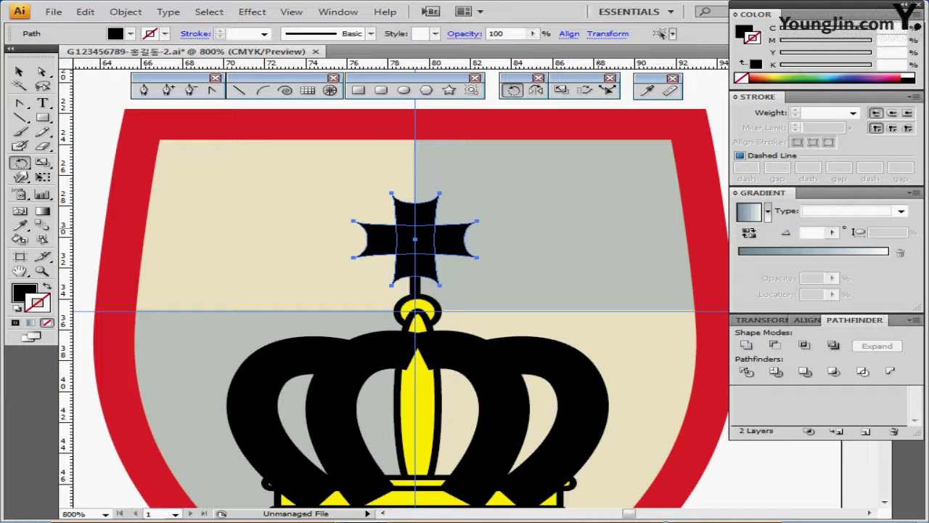
# - Select the red shield border with its four beige and grey quadrants and lock them
pyautogui.scroll(-1, 399, 290)
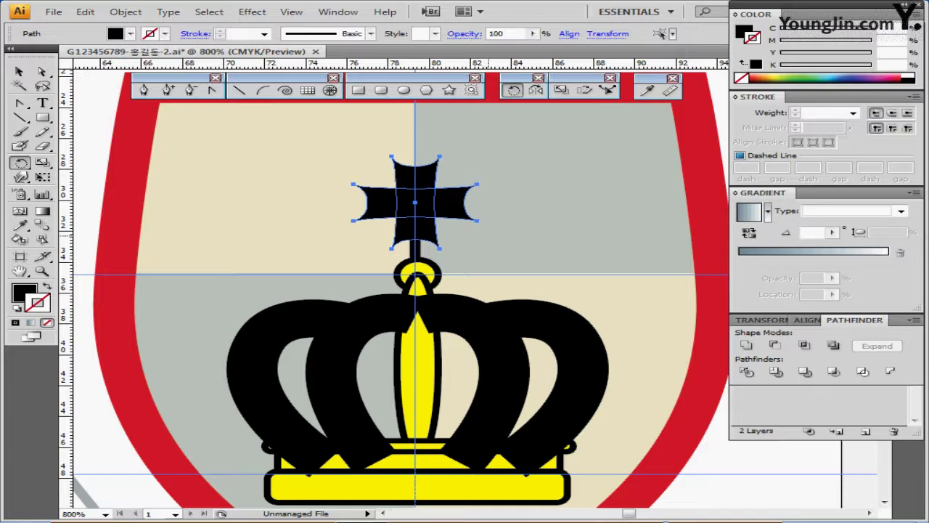
pyautogui.hotkey('ctrl', '-')
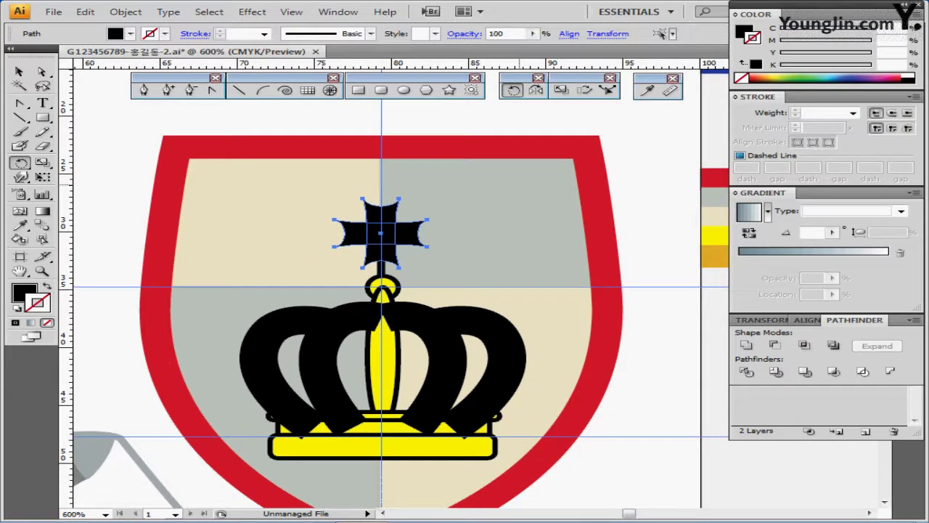
pyautogui.moveTo(509, 193); pyautogui.dragTo(531, 174)
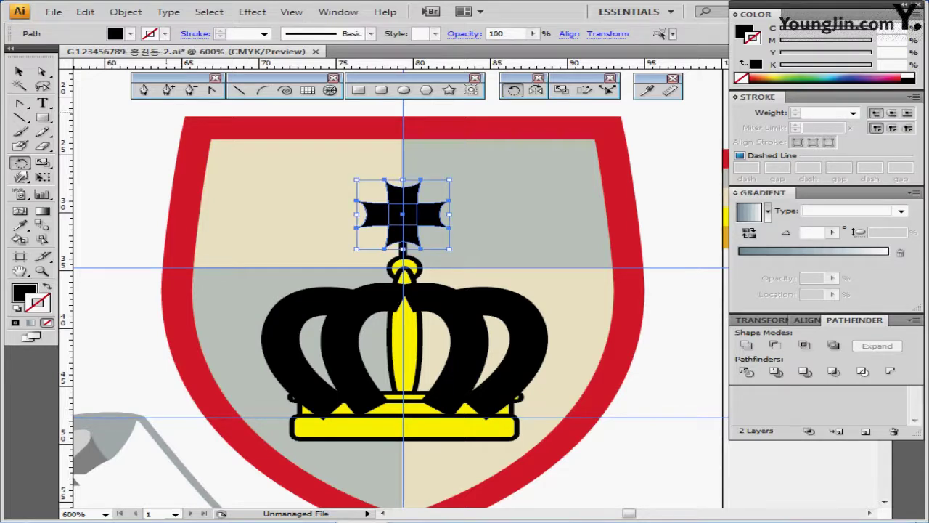
pyautogui.moveTo(156, 112); pyautogui.dragTo(256, 194)
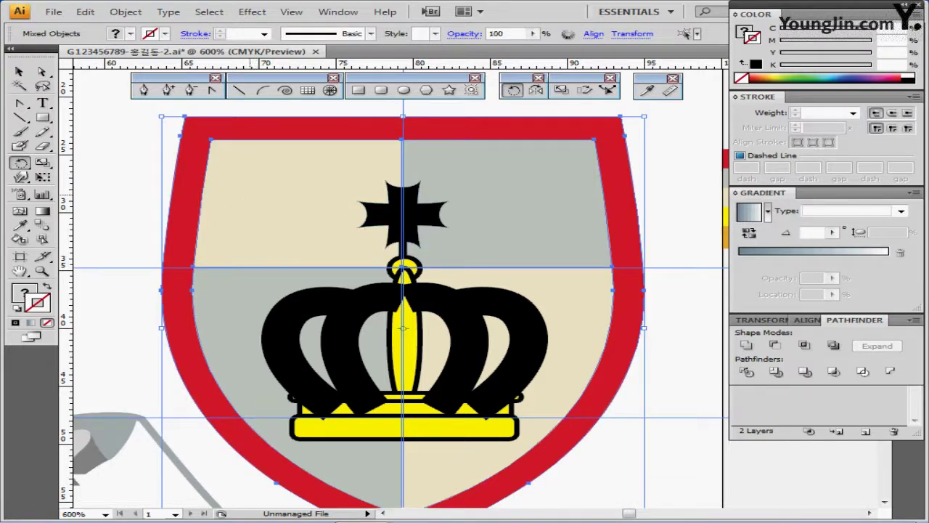
pyautogui.hotkey('ctrl', '2')
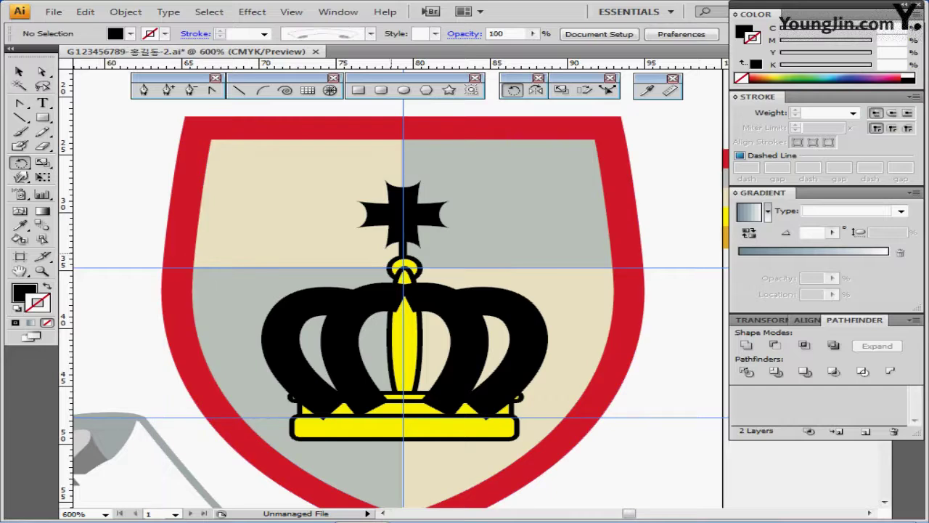
# - Select the cross, stem, ball, central petal and base bands of the crown and align them on their horizontal centres
pyautogui.scroll(-1, 392, 290)
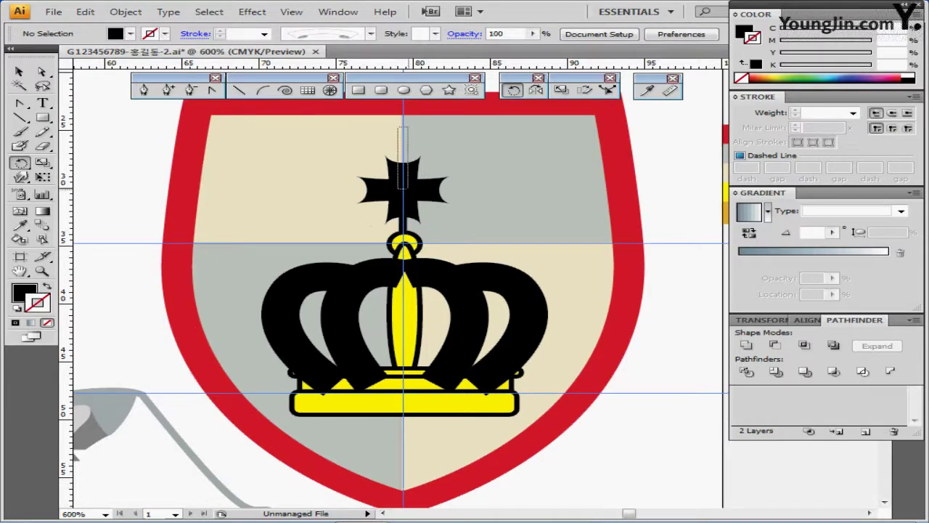
pyautogui.moveTo(408, 188); pyautogui.dragTo(403, 396)
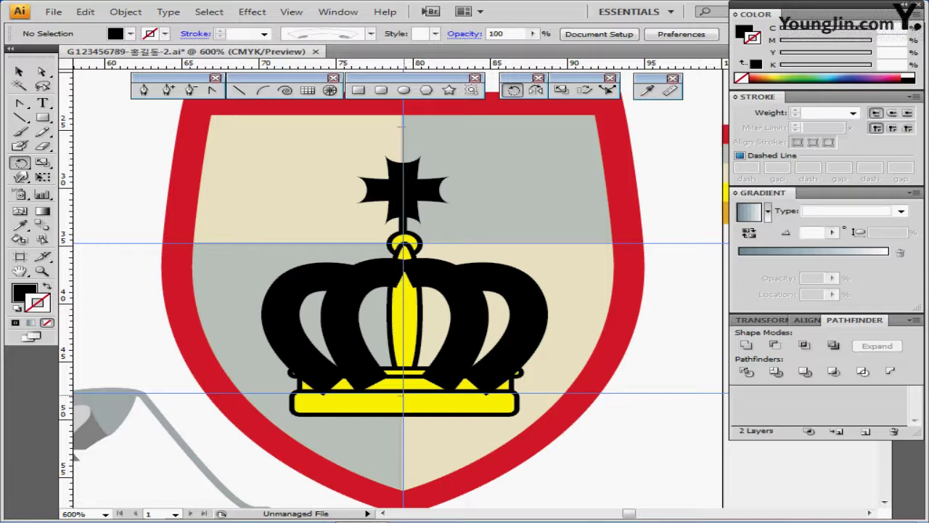
pyautogui.moveTo(401, 312); pyautogui.dragTo(400, 418)
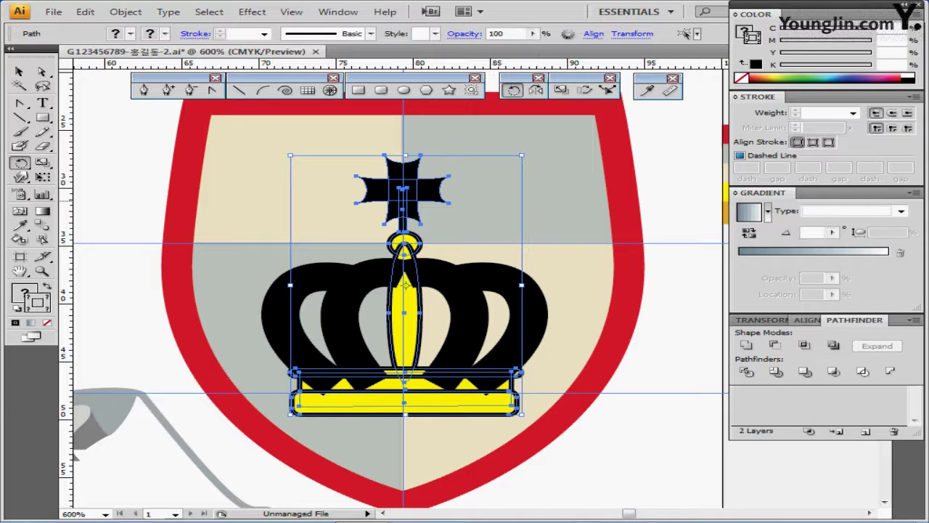
pyautogui.click(809, 320)
pyautogui.click(778, 344)
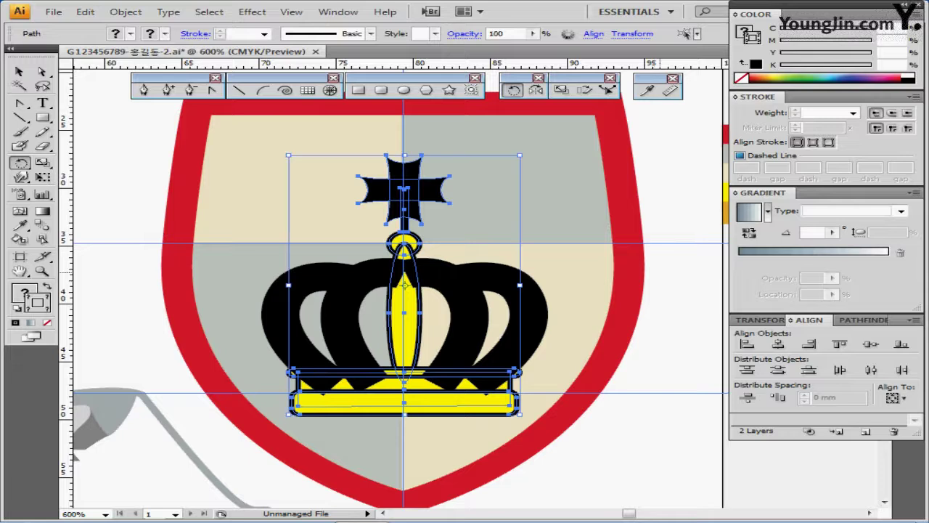
# - Select all parts of the crown and cross, including the curved arches, and unite them into one shape
pyautogui.keyDown('ctrl'); pyautogui.click(261, 171); pyautogui.keyUp('ctrl')
pyautogui.moveTo(270, 162); pyautogui.dragTo(498, 395)
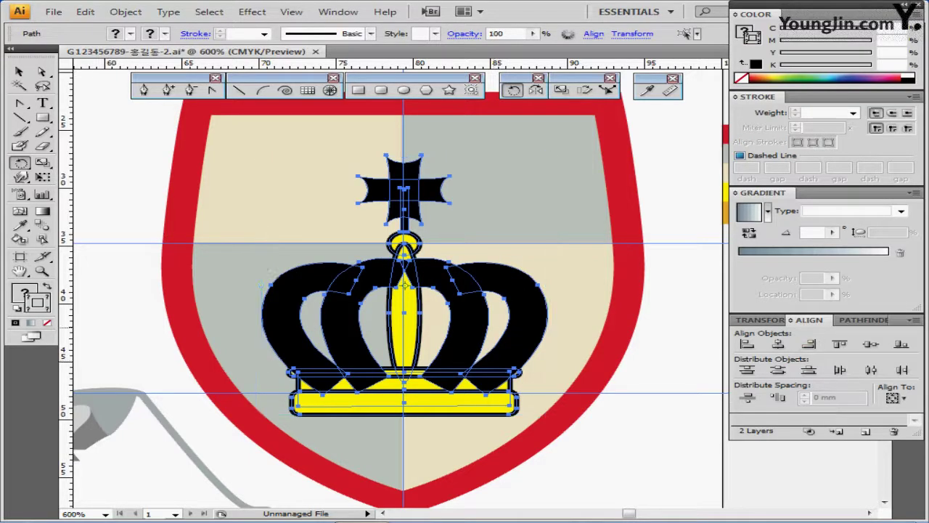
pyautogui.click(855, 320)
pyautogui.click(747, 345)
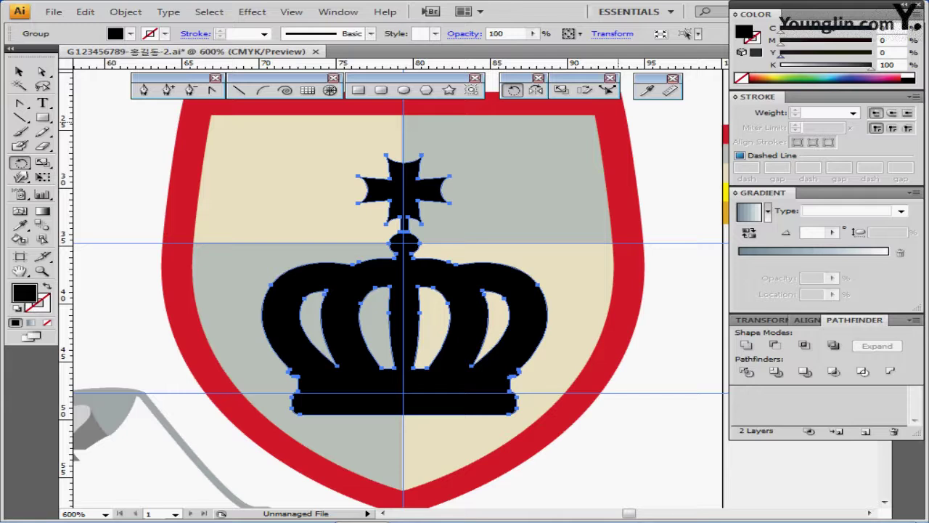
# - Fill the united crown with the yellow sampled from the colour swatches beside the artboard
pyautogui.hotkey('ctrl', '-')
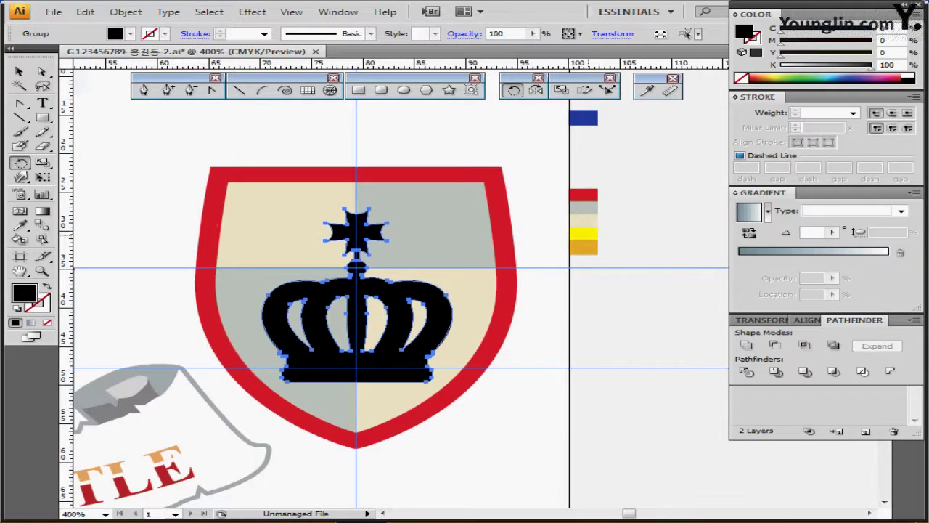
pyautogui.press('i')
pyautogui.click(583, 235)
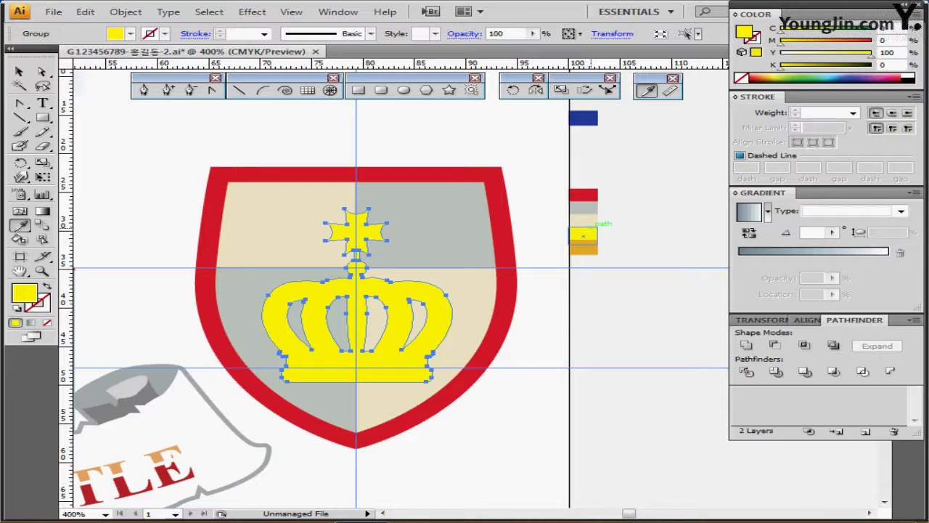
# - Draw a small rectangle with the default white fill and black stroke near the left end of the crown's base
pyautogui.keyDown('ctrl'); pyautogui.click(428, 363); pyautogui.keyUp('ctrl')
pyautogui.keyDown('ctrl'); pyautogui.click(387, 291); pyautogui.keyUp('ctrl')
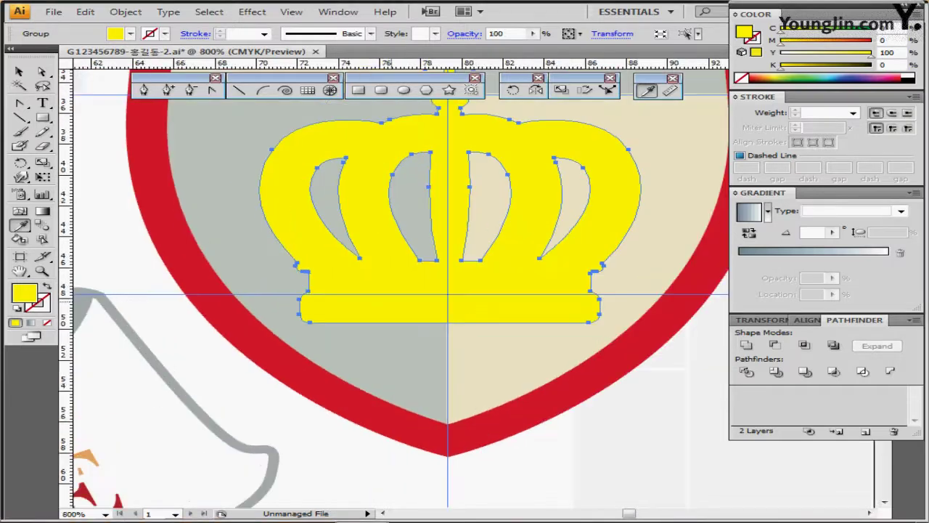
pyautogui.moveTo(388, 292); pyautogui.dragTo(382, 296)
pyautogui.hotkey('ctrl', '+')
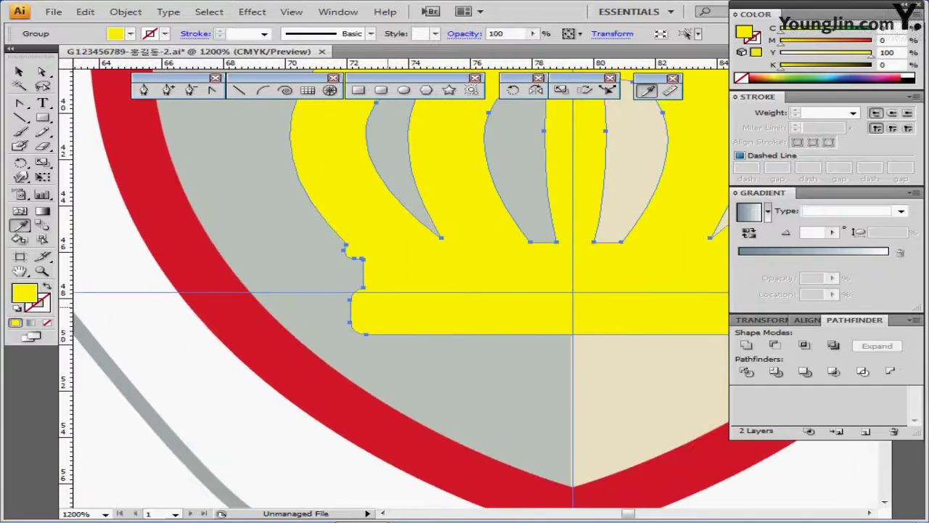
pyautogui.moveTo(358, 344); pyautogui.dragTo(242, 350)
pyautogui.keyDown('ctrl'); pyautogui.click(125, 270); pyautogui.keyUp('ctrl')
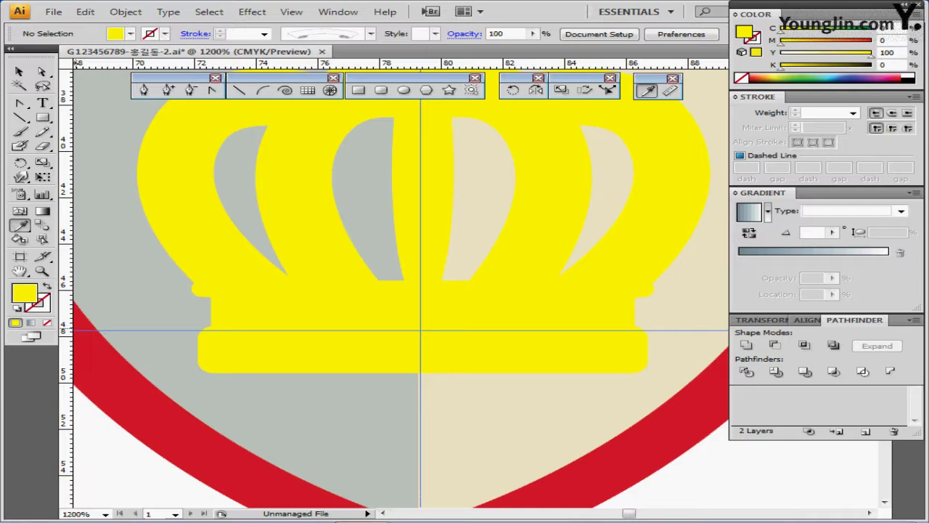
pyautogui.press('d')
pyautogui.press('m')
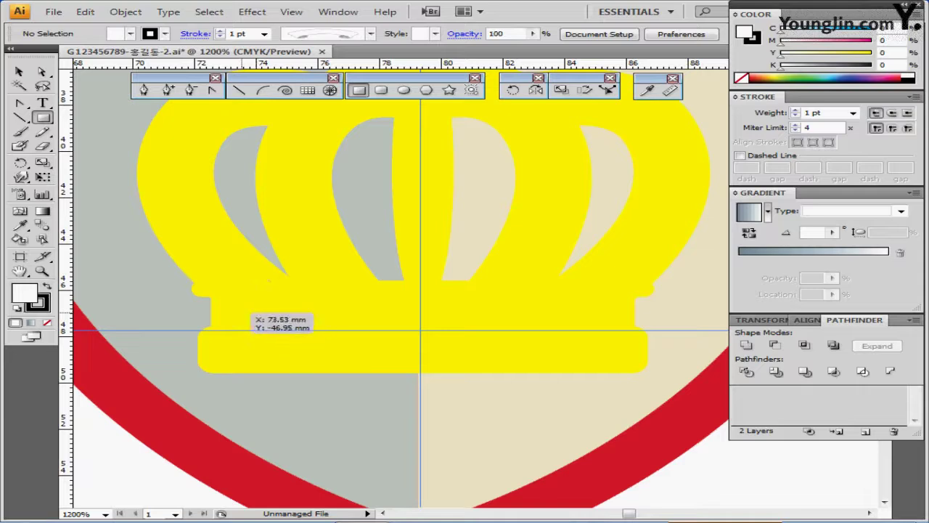
pyautogui.moveTo(239, 310); pyautogui.dragTo(265, 330)
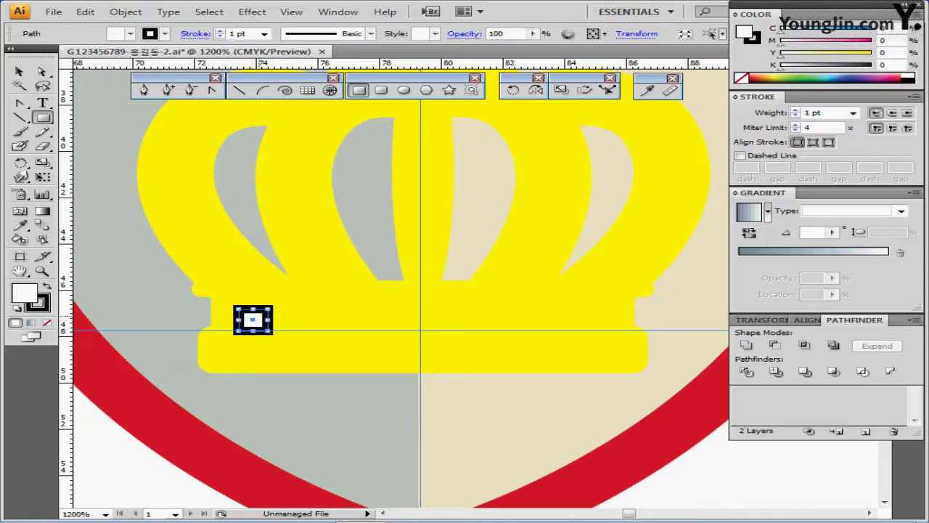
# - Rotate the small rectangle into an upright diamond and move it slightly up on the crown's base
pyautogui.hotkey('ctrl', 'a')
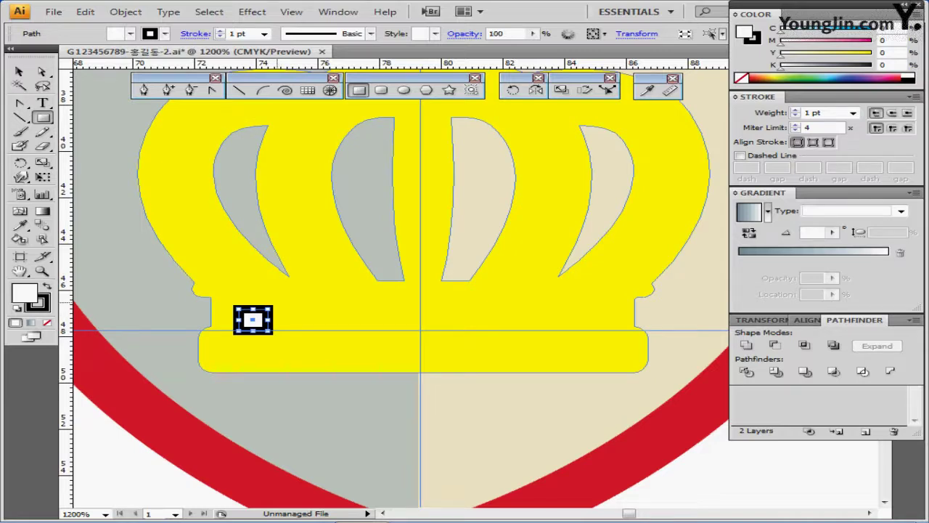
pyautogui.moveTo(277, 303); pyautogui.dragTo(258, 324)
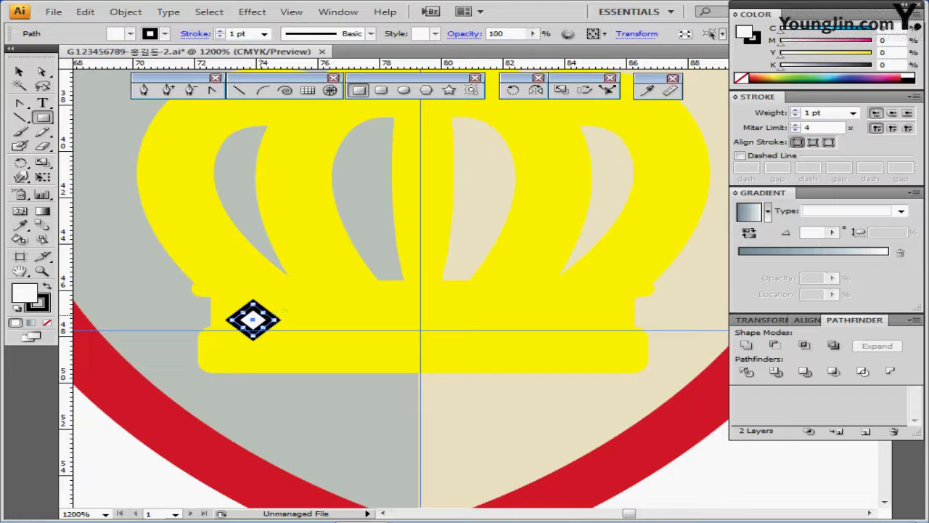
pyautogui.moveTo(252, 319); pyautogui.dragTo(252, 317)
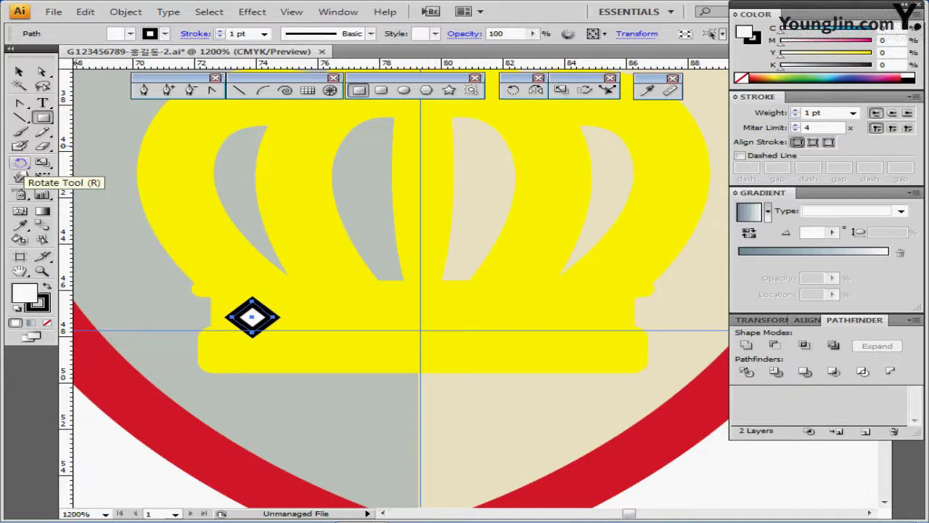
# - Reflect a copy of the diamond across the vertical guide to the other end of the crown's base
pyautogui.click(535, 90)
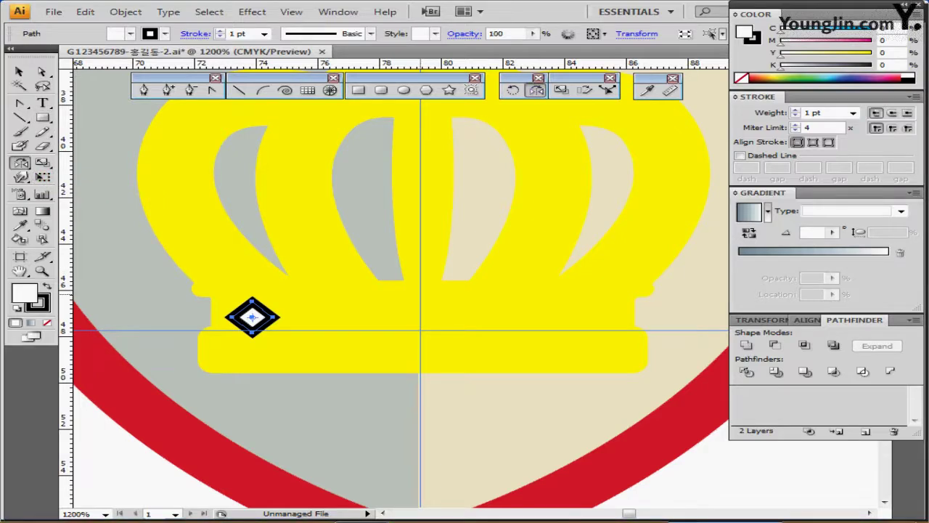
pyautogui.click(420, 294)
pyautogui.moveTo(420, 294); pyautogui.dragTo(449, 259)
pyautogui.moveTo(508, 291); pyautogui.dragTo(522, 317)
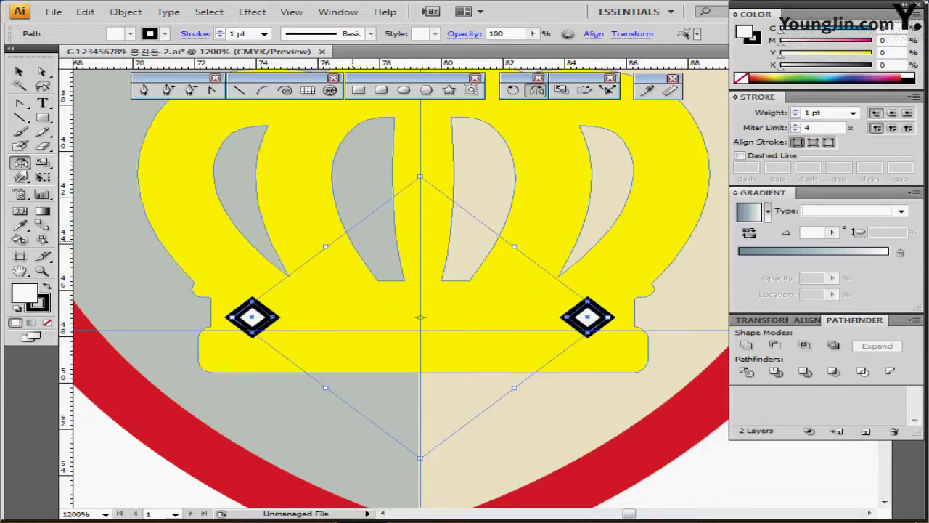
# - Blend the two diamonds using Specified Steps spacing with 3 steps
pyautogui.click(125, 11)
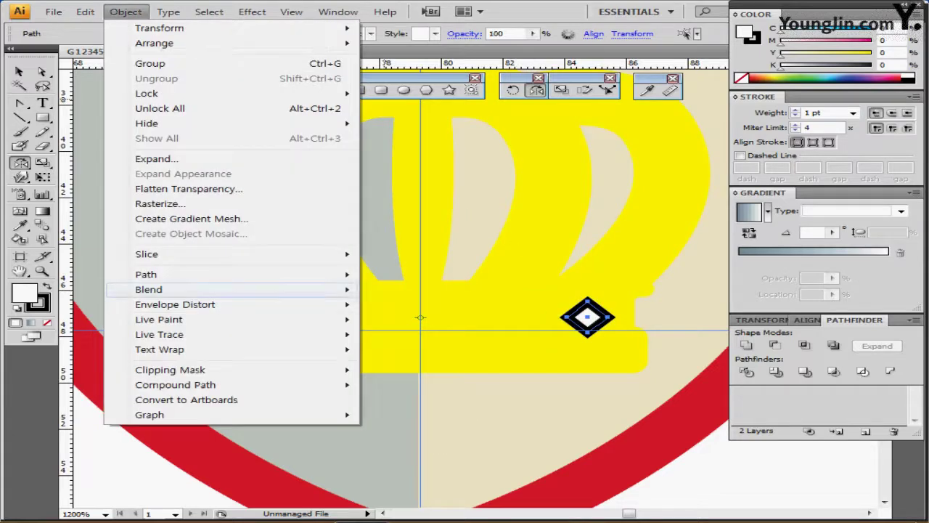
pyautogui.moveTo(218, 289)
pyautogui.click(389, 289)
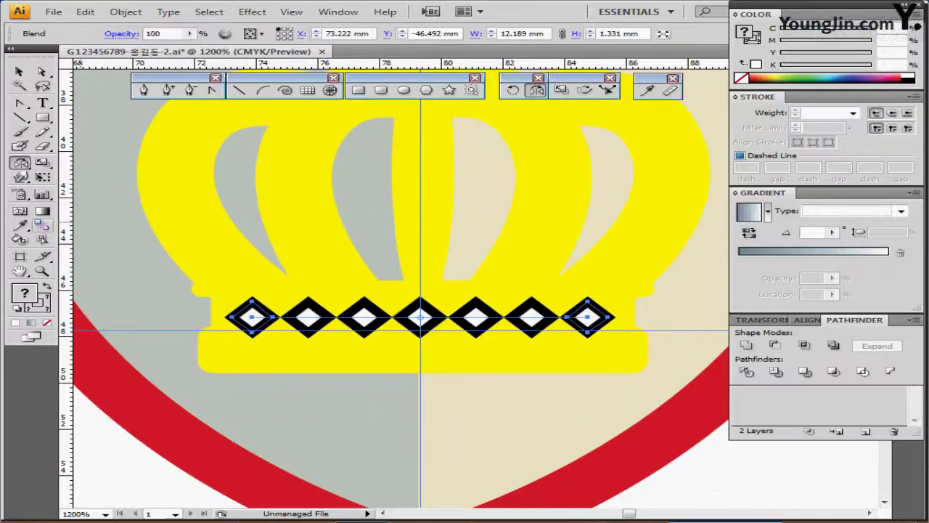
pyautogui.doubleClick(42, 225)
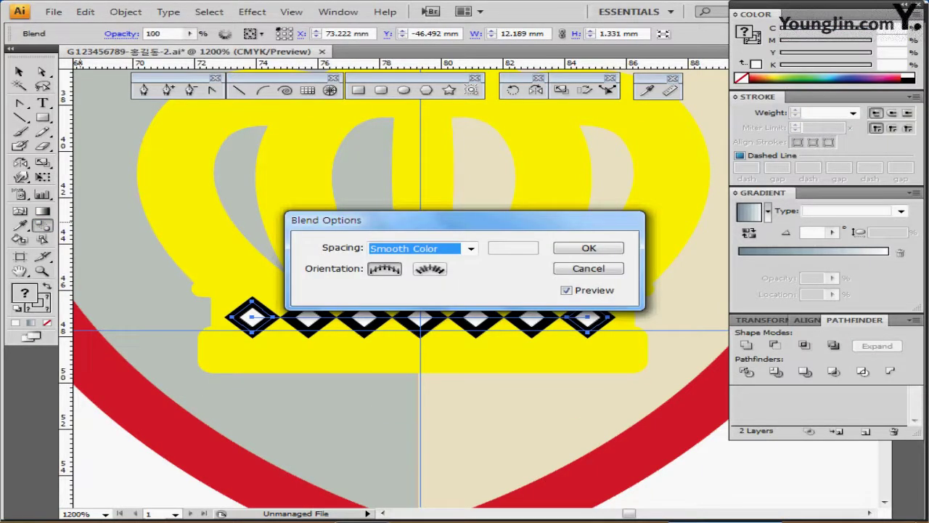
pyautogui.click(471, 249)
pyautogui.click(409, 272)
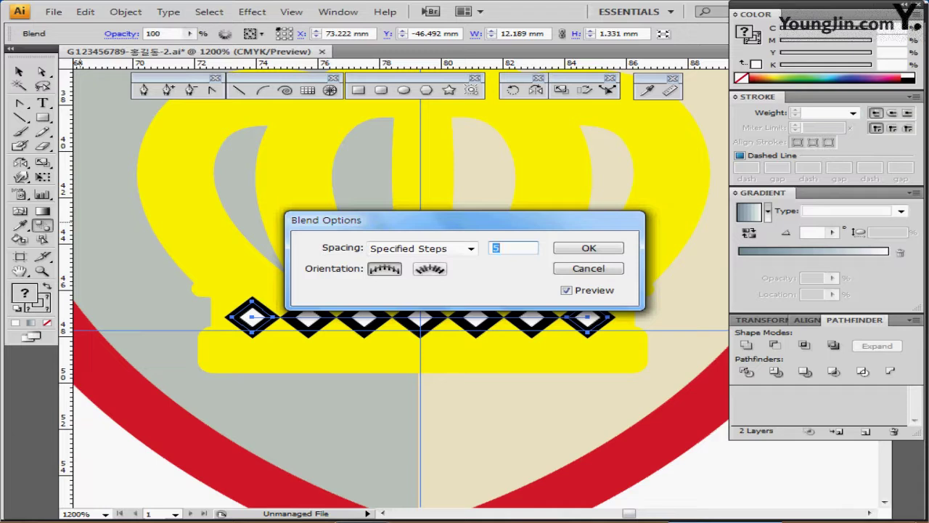
pyautogui.write('3')
pyautogui.press('Return')
# - Expand the diamond blend into separate editable shapes
pyautogui.click(126, 11)
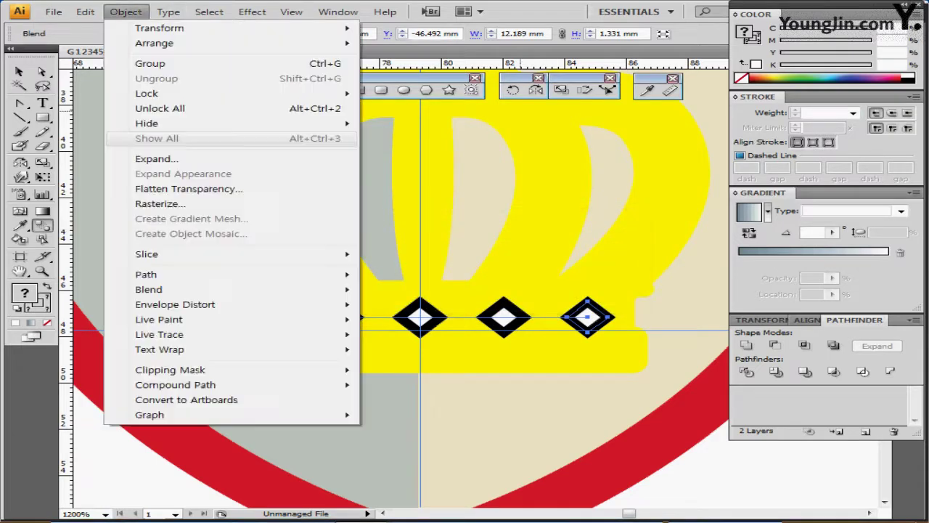
pyautogui.moveTo(149, 289)
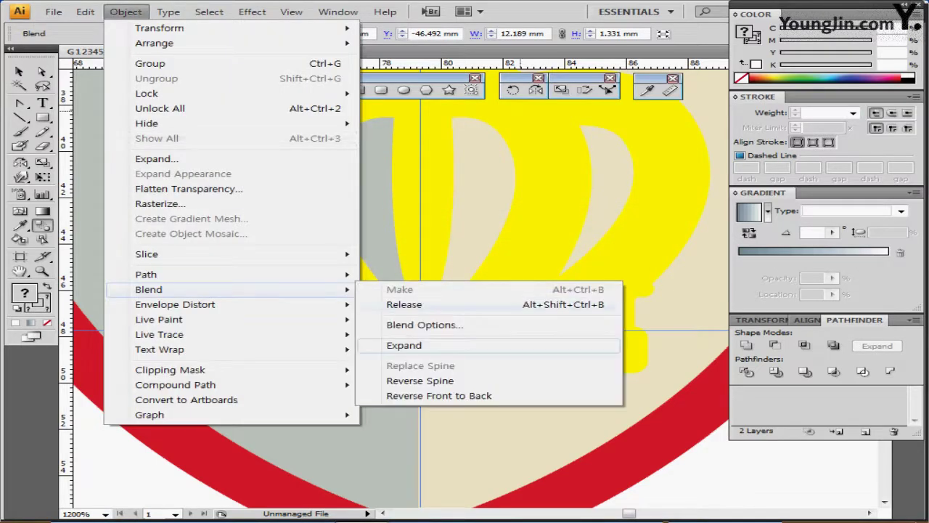
pyautogui.click(404, 346)
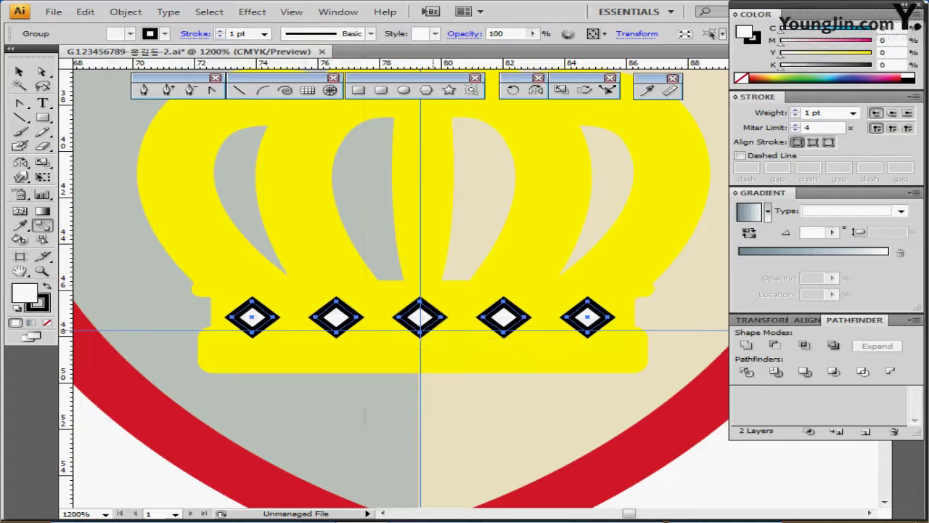
# - Try to subtract the row of five diamonds from the yellow crown
pyautogui.press('ctrl')
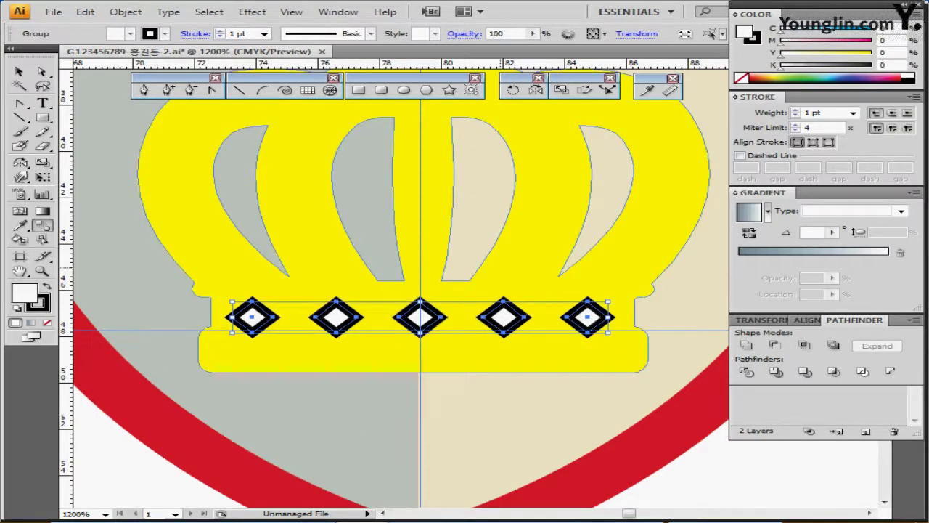
pyautogui.keyDown('ctrl'); pyautogui.keyDown('shift'); pyautogui.click(505, 267); pyautogui.keyUp('shift'); pyautogui.keyUp('ctrl')
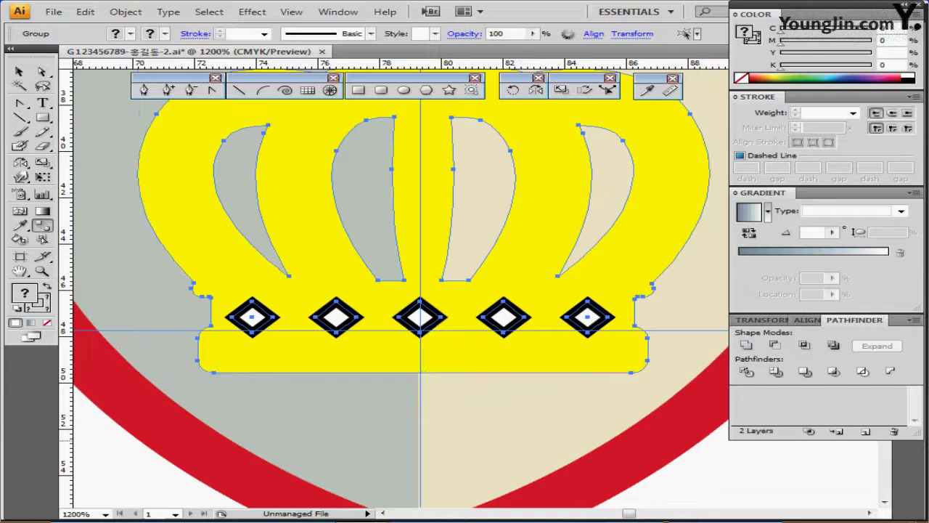
pyautogui.click(775, 345)
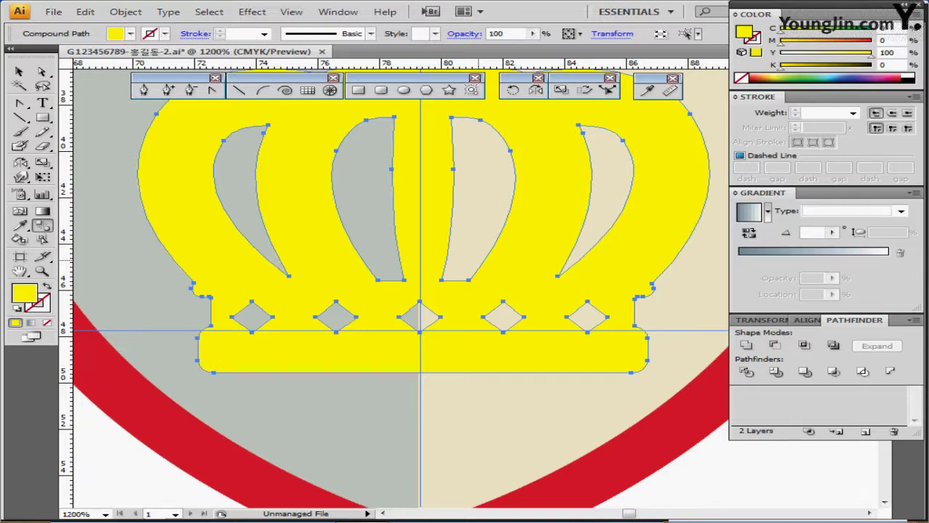
pyautogui.hotkey('ctrl', '-')
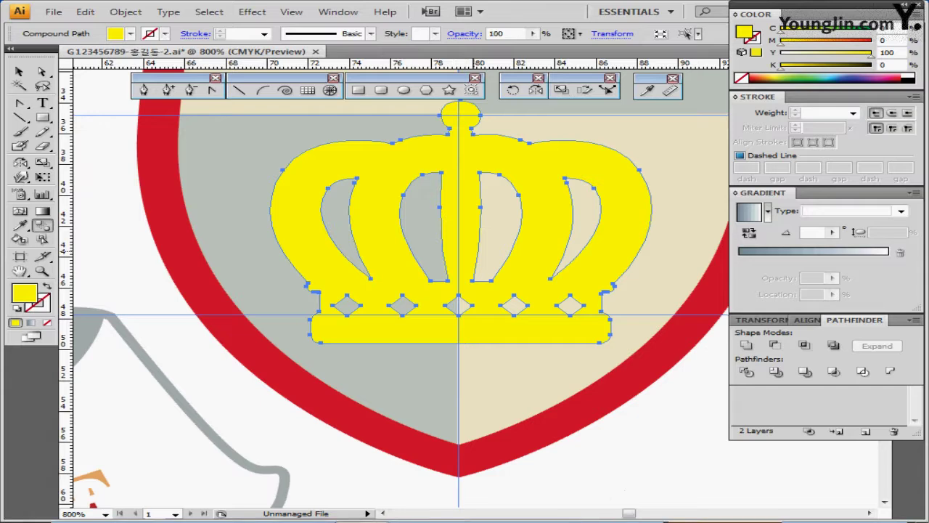
pyautogui.moveTo(465, 291); pyautogui.dragTo(411, 355)
pyautogui.hotkey('ctrl', 'z')
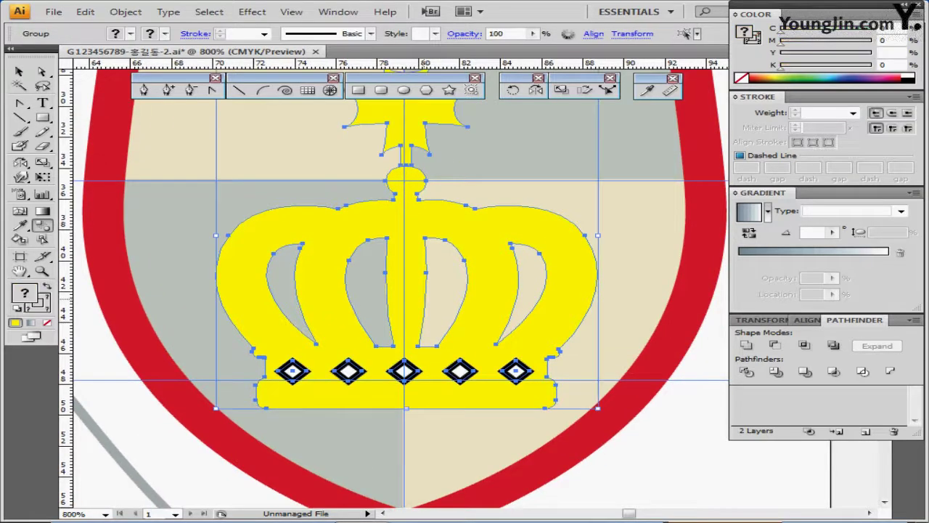
# - Draw a narrow yellow rectangle from the cross's stem into the ball beneath it, matching the stem's width
pyautogui.keyDown('ctrl'); pyautogui.click(333, 161); pyautogui.keyUp('ctrl')
pyautogui.keyDown('ctrl'); pyautogui.click(414, 135); pyautogui.keyUp('ctrl')
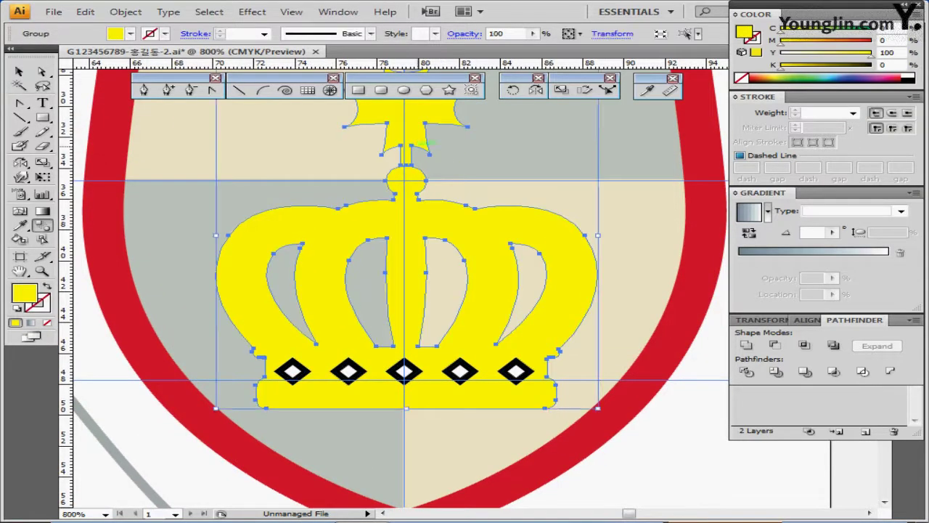
pyautogui.keyDown('ctrl'); pyautogui.click(410, 193); pyautogui.keyUp('ctrl')
pyautogui.keyDown('ctrl'); pyautogui.click(410, 193); pyautogui.keyUp('ctrl')
pyautogui.moveTo(550, 280); pyautogui.dragTo(322, 102)
pyautogui.scroll(2, 328, 182)
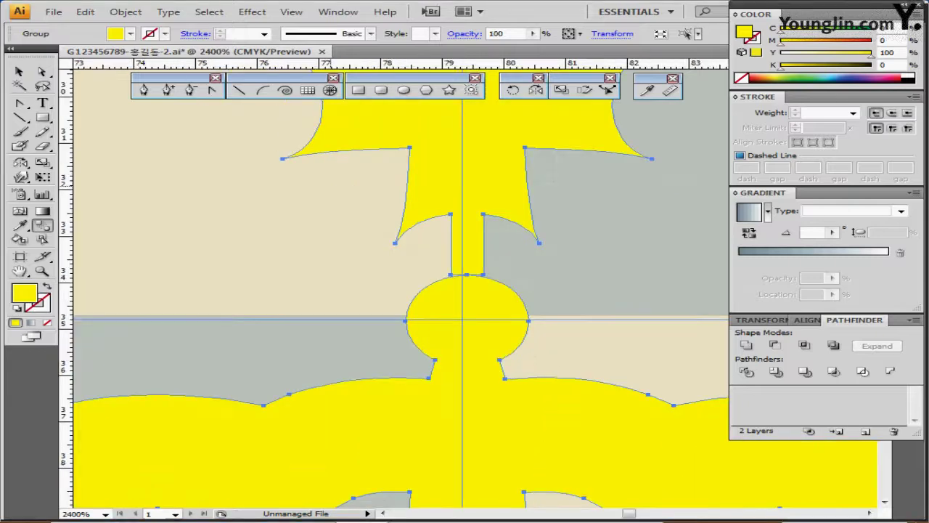
pyautogui.moveTo(638, 284); pyautogui.dragTo(334, 155)
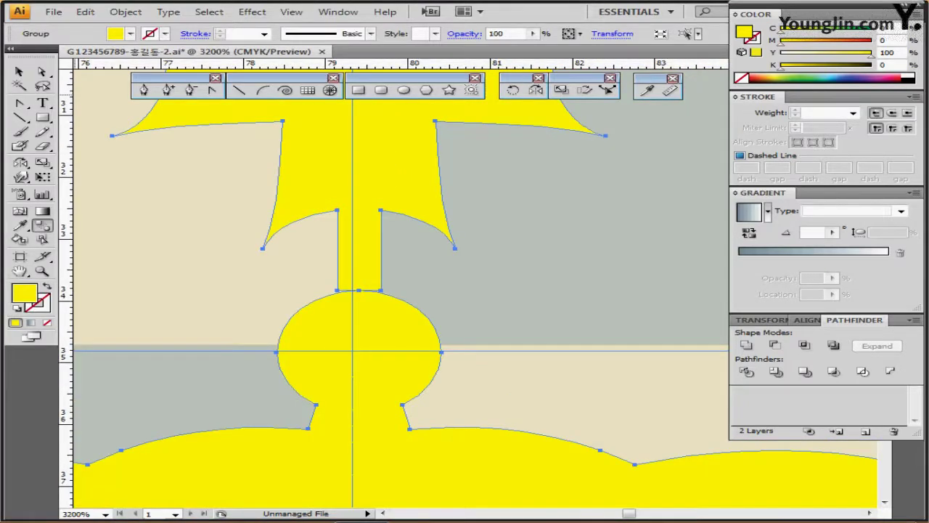
pyautogui.click(358, 90)
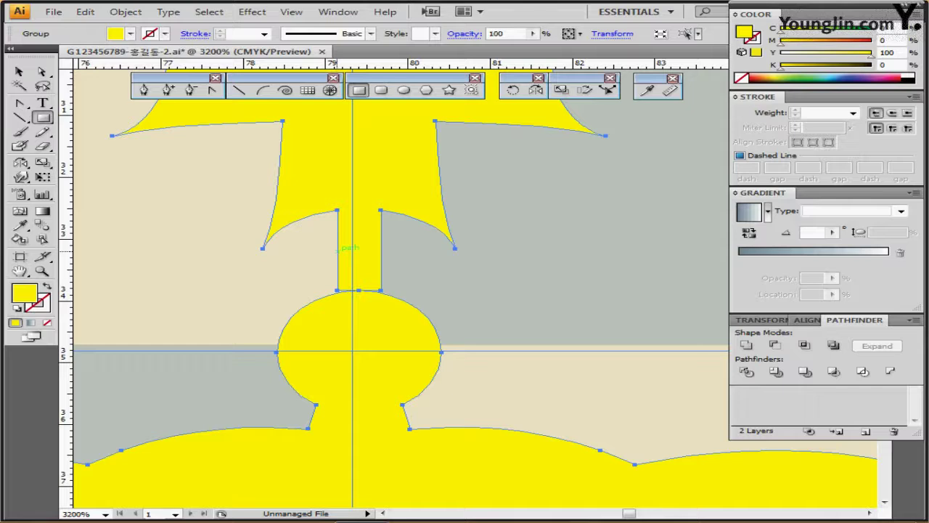
pyautogui.moveTo(339, 253); pyautogui.dragTo(381, 358)
# - Unite the new rectangle with the crown and cross into a single shape
pyautogui.hotkey('ctrl', 'a')
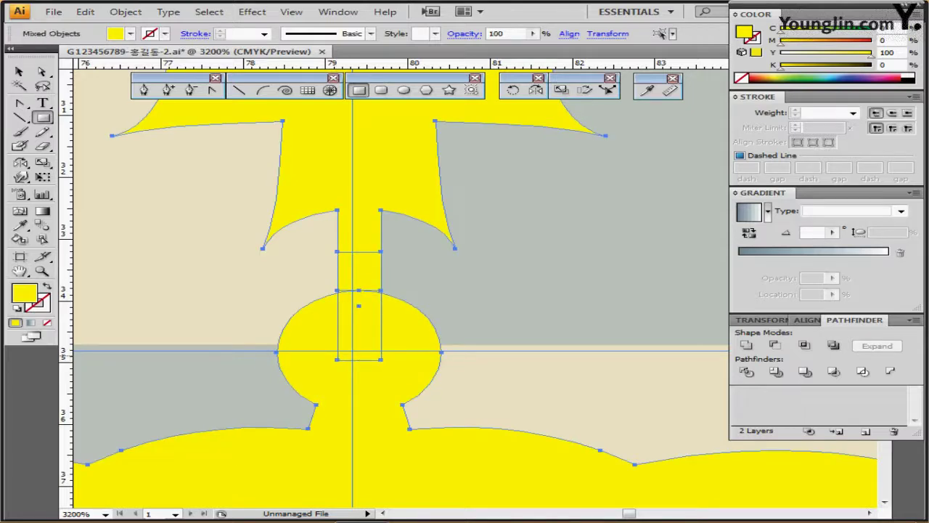
pyautogui.click(746, 346)
pyautogui.hotkey('ctrl', '-')
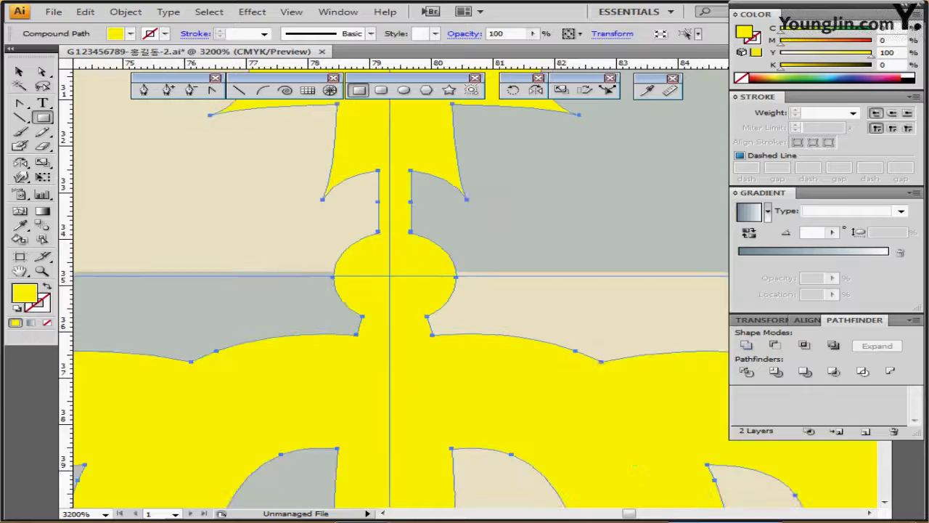
# - Send the crown behind the five diamonds and subtract the diamonds from the crown's base
pyautogui.scroll(-3, 502, 119)
pyautogui.moveTo(500, 122); pyautogui.dragTo(442, 106)
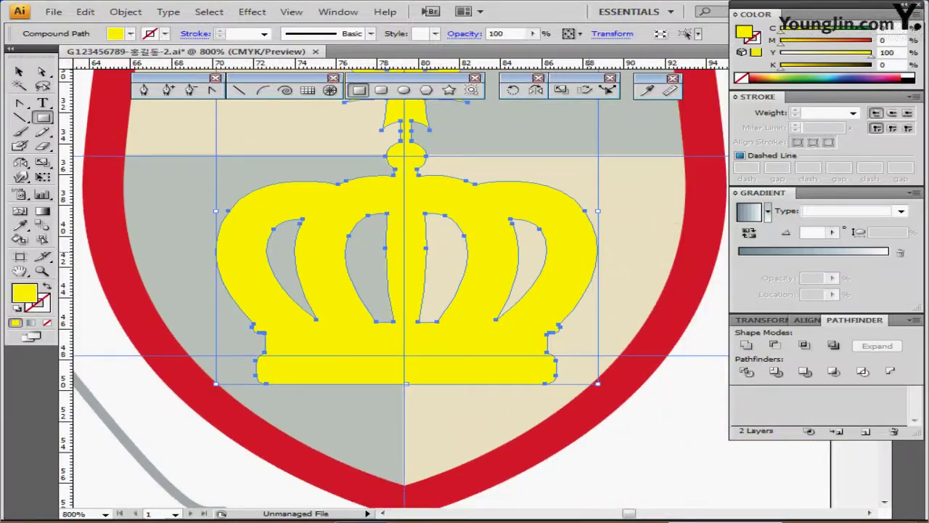
pyautogui.hotkey('ctrl', '[')
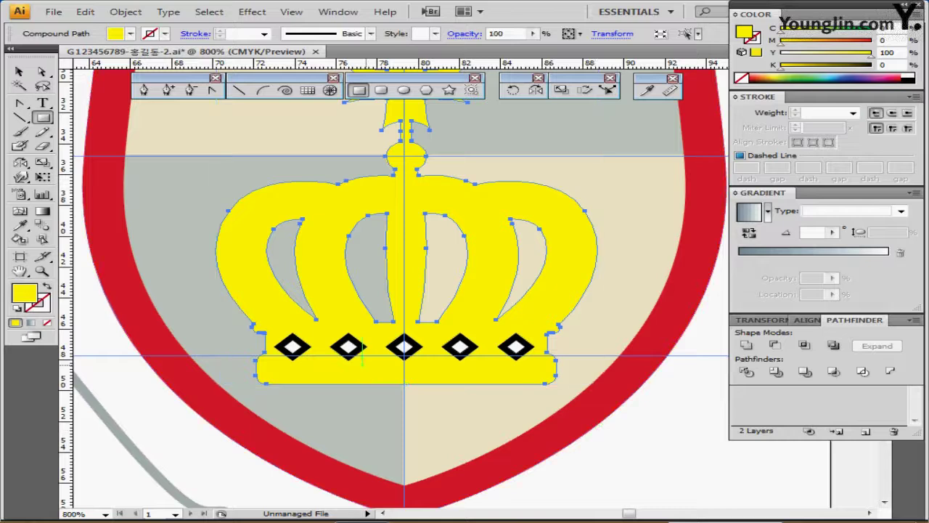
pyautogui.keyDown('ctrl'); pyautogui.keyDown('shift'); pyautogui.click(360, 347); pyautogui.keyUp('shift'); pyautogui.keyUp('ctrl')
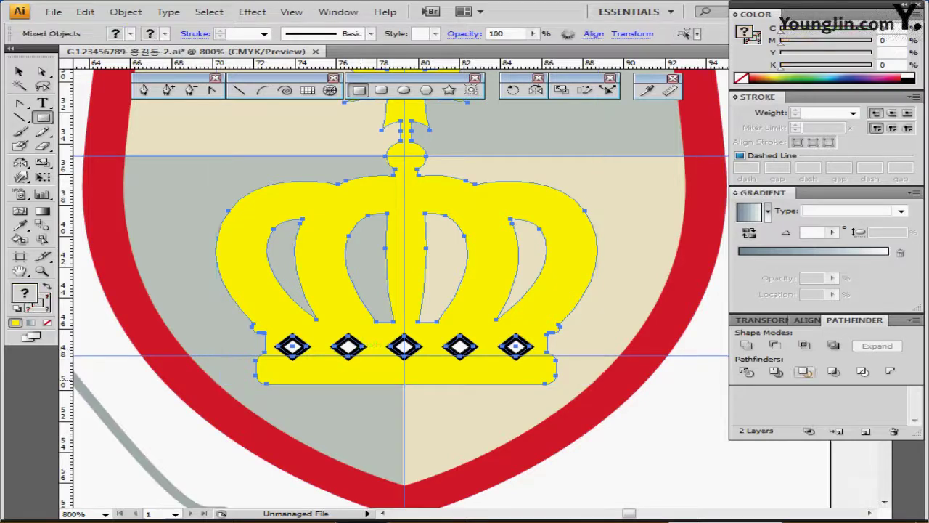
pyautogui.click(775, 345)
pyautogui.moveTo(494, 217); pyautogui.dragTo(488, 266)
pyautogui.moveTo(469, 308); pyautogui.dragTo(453, 312)
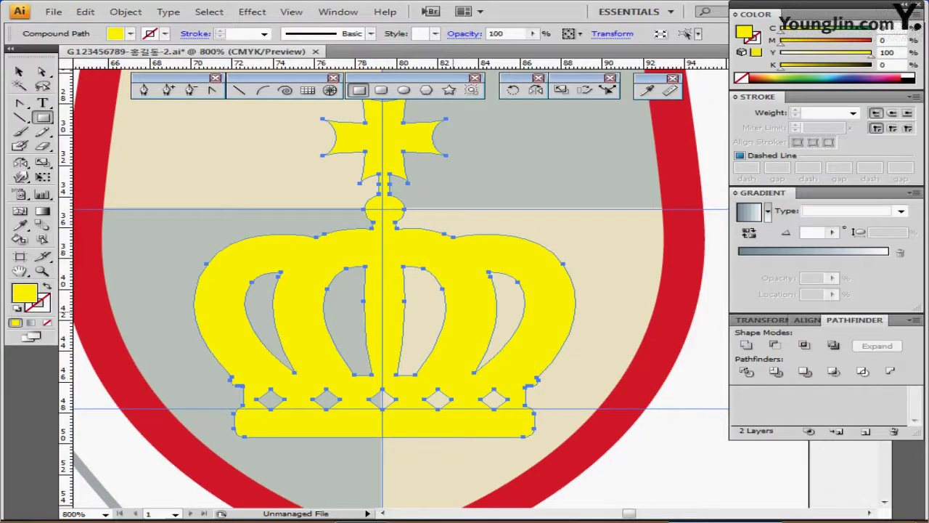
pyautogui.hotkey('ctrl', '-')
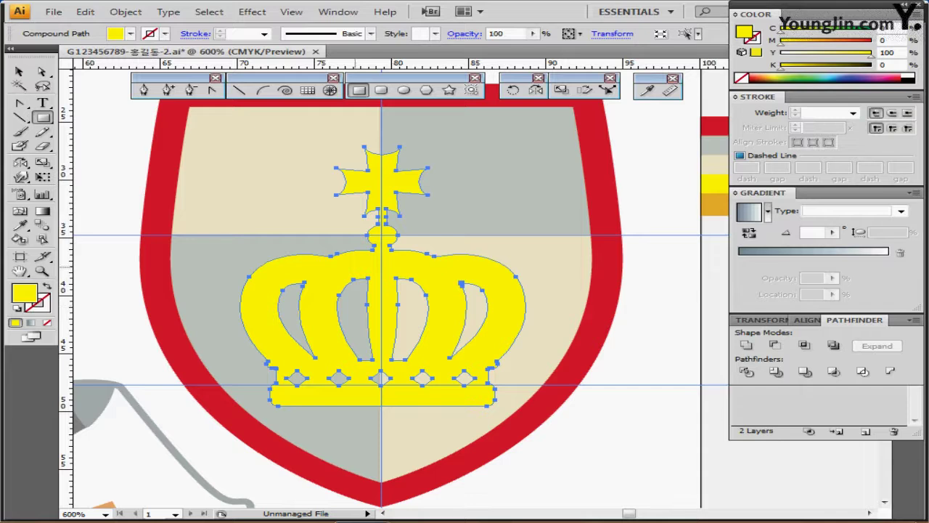
# - Draw a vertical line along the centre guide from above the cross to below the crown, with a dark green stroke
pyautogui.click(239, 90)
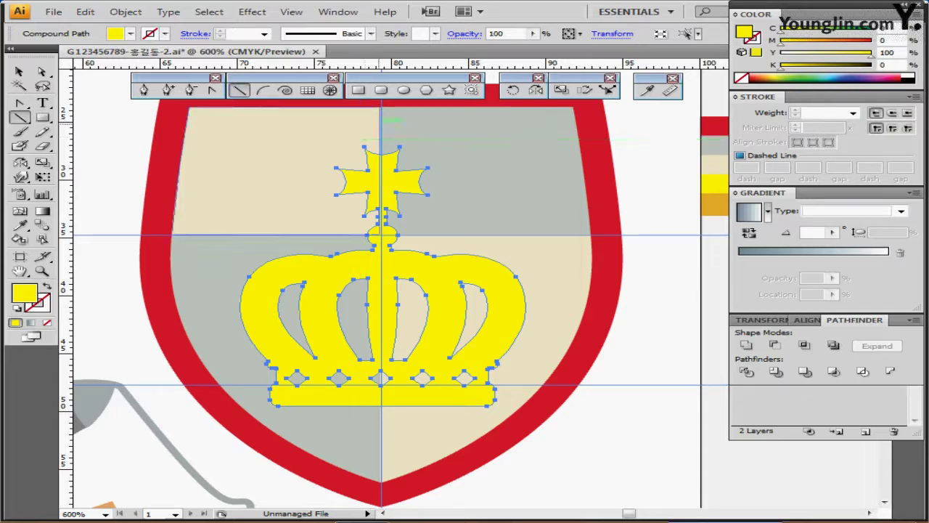
pyautogui.moveTo(381, 121); pyautogui.dragTo(380, 459)
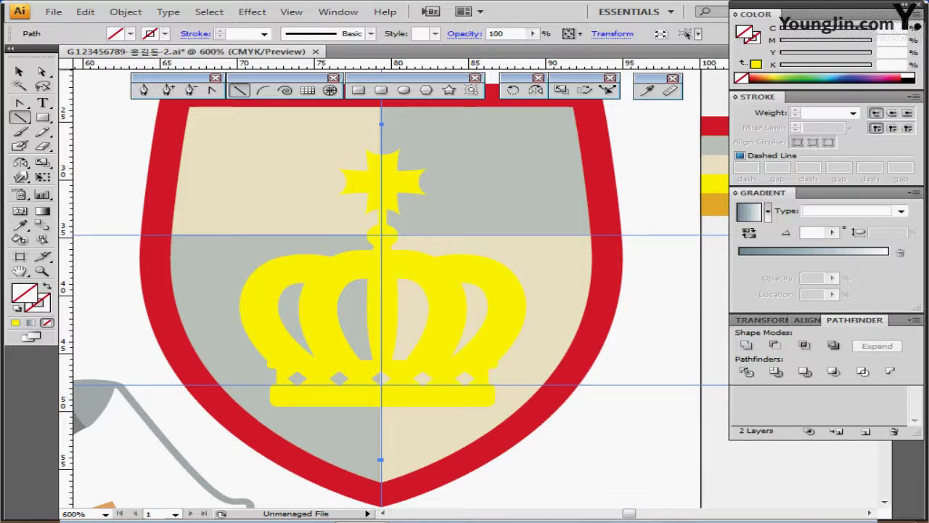
pyautogui.click(757, 39)
pyautogui.click(797, 79)
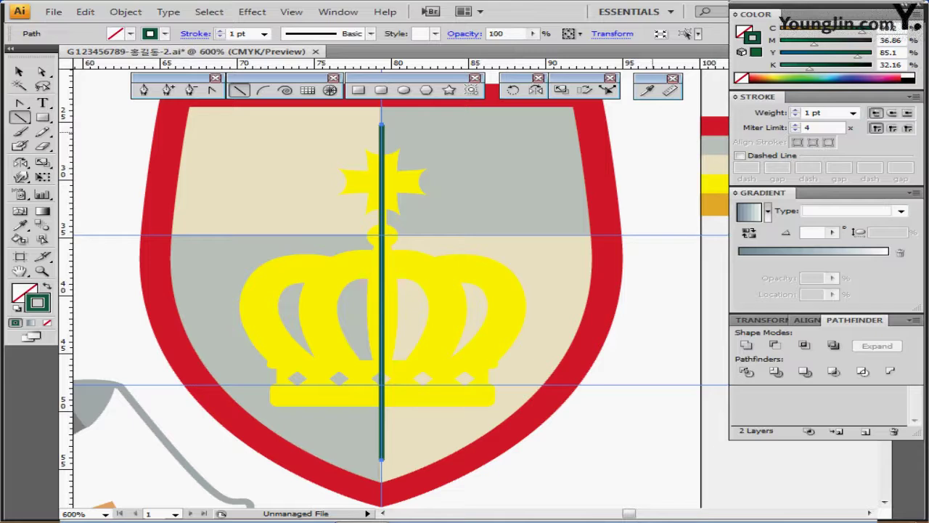
# - Nudge the line slightly left in outline view and align the line and crown by their horizontal centres
pyautogui.hotkey('ctrl', 'y')
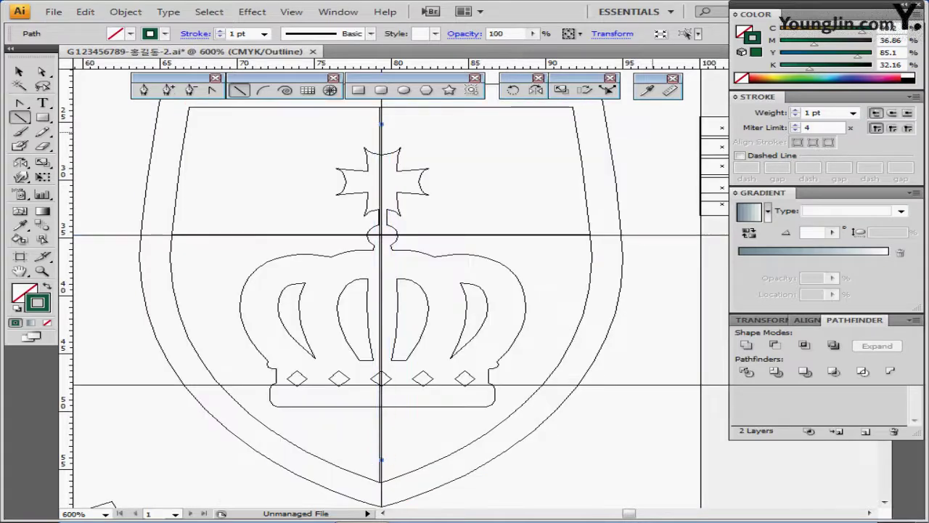
pyautogui.press('Left')
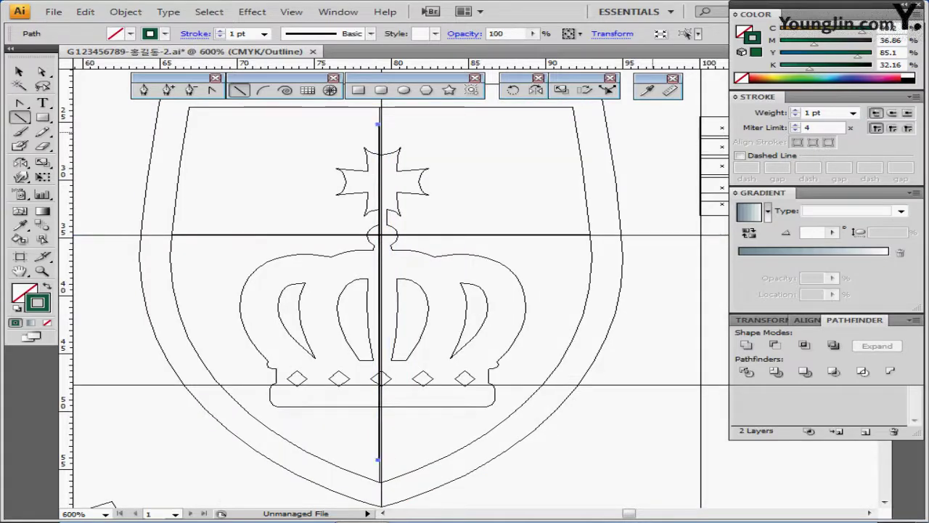
pyautogui.hotkey('ctrl', 'y')
pyautogui.keyDown('ctrl'); pyautogui.keyDown('shift'); pyautogui.click(504, 322); pyautogui.keyUp('shift'); pyautogui.keyUp('ctrl')
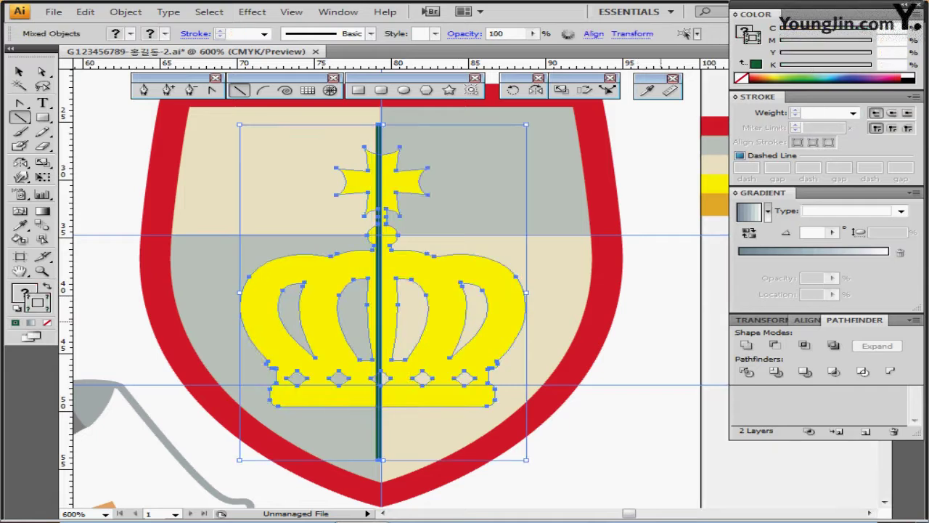
pyautogui.click(807, 319)
pyautogui.click(778, 344)
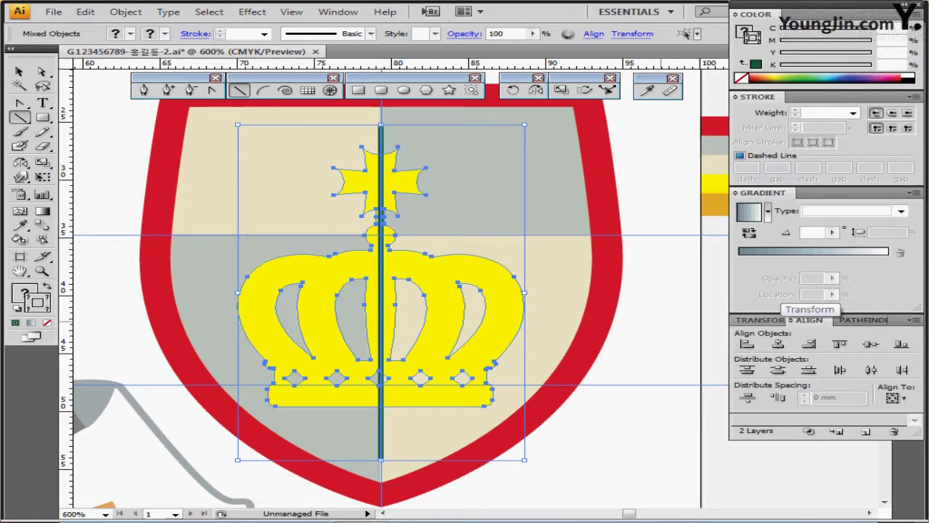
# - Hide the bounding box and divide the crown along the vertical line
pyautogui.hotkey('ctrl', 'shift', 'b')
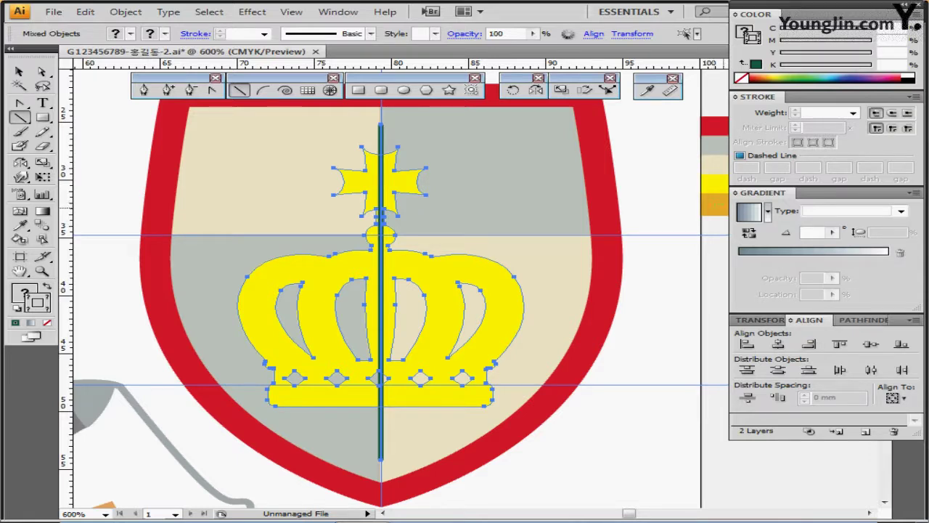
pyautogui.click(861, 320)
pyautogui.click(861, 320)
pyautogui.click(861, 320)
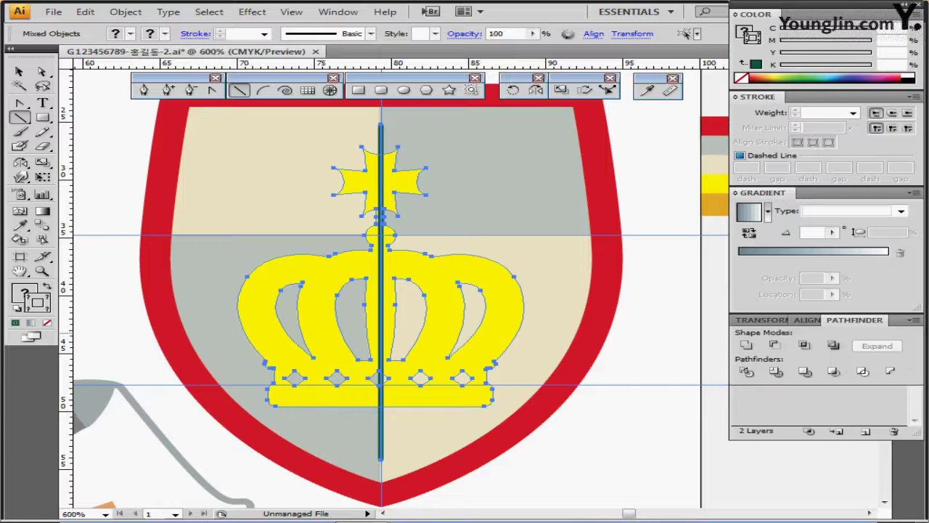
pyautogui.click(746, 371)
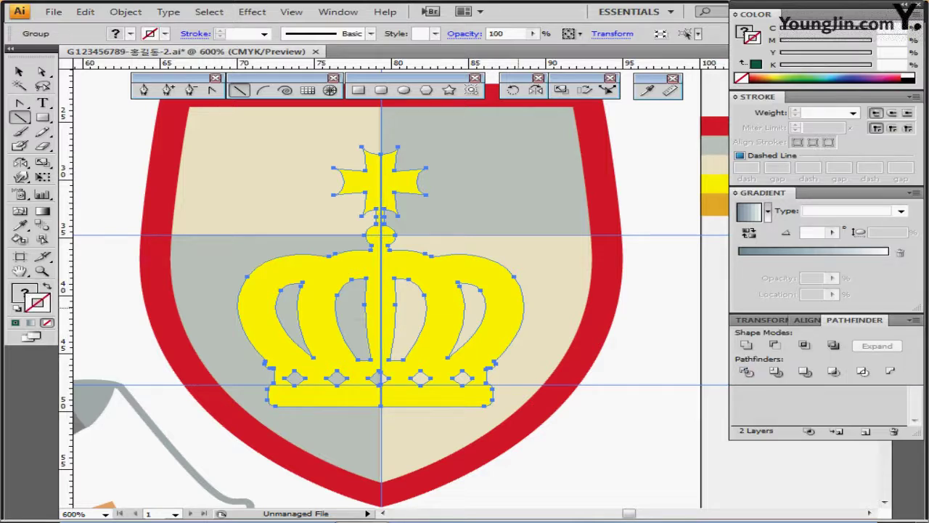
# - Recolor the crown's right half with the golden-orange of the lowest palette swatch, then leave isolation mode and deselect
pyautogui.keyDown('ctrl'); pyautogui.doubleClick(518, 308); pyautogui.keyUp('ctrl')
pyautogui.keyDown('ctrl'); pyautogui.click(510, 299); pyautogui.keyUp('ctrl')
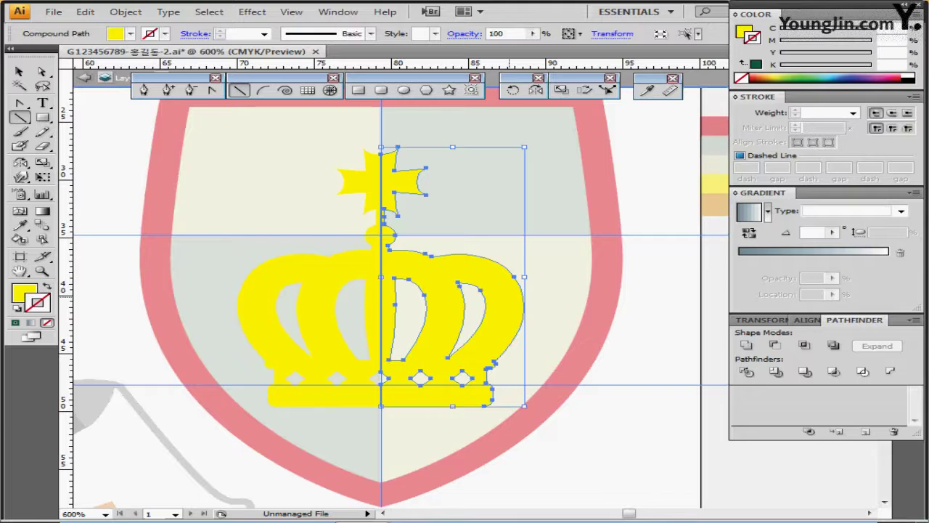
pyautogui.click(19, 226)
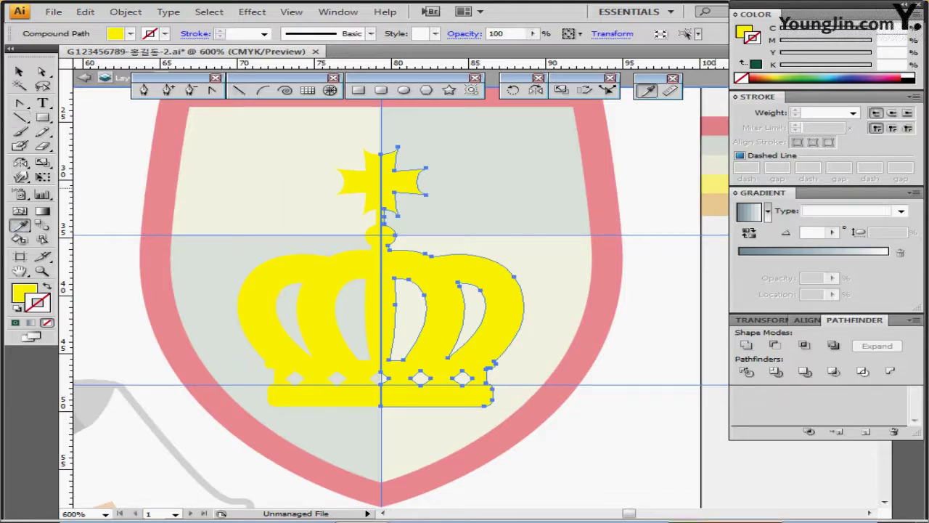
pyautogui.click(715, 204)
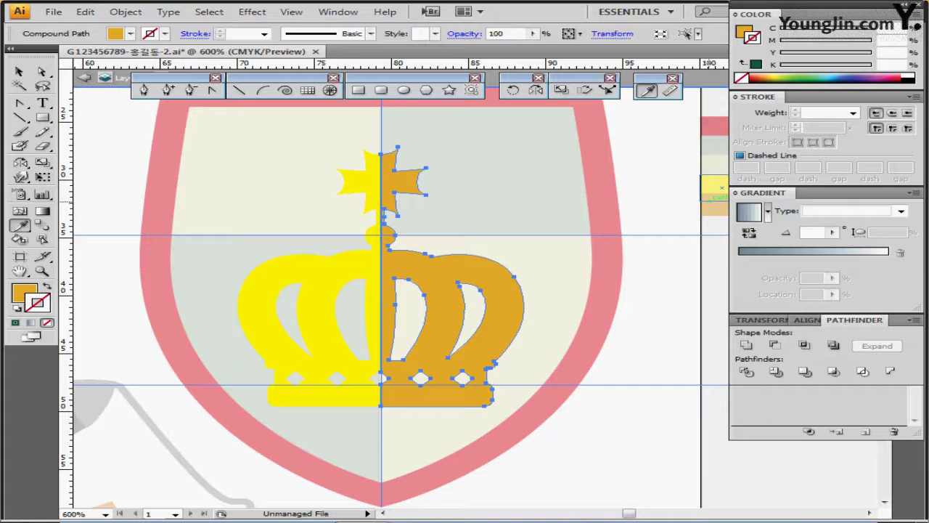
pyautogui.press('Escape')
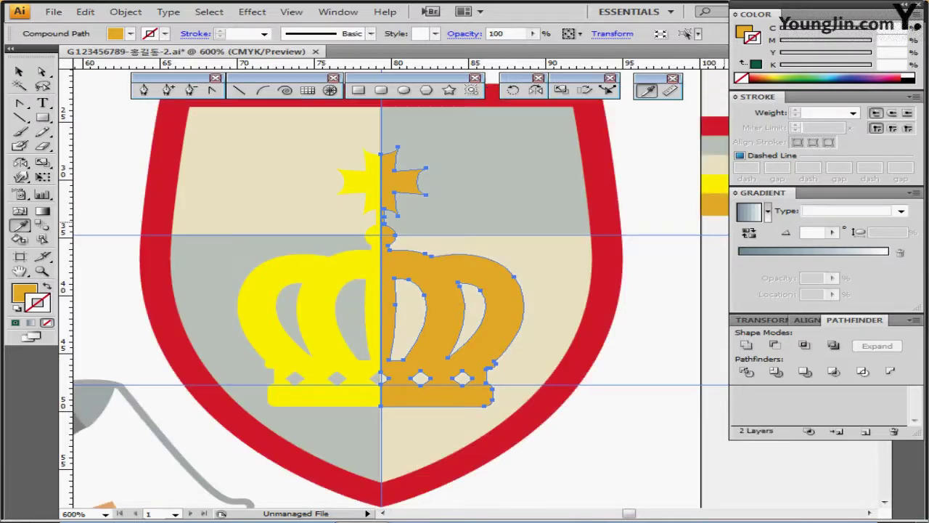
pyautogui.hotkey('ctrl', 'shift', 'a')
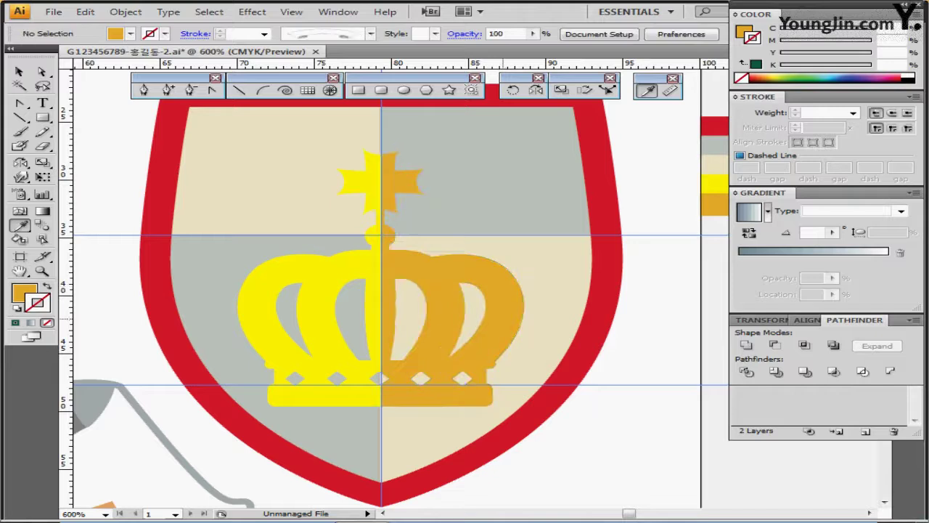
# - Apply a Drop Shadow effect to the whole crown with X Offset, Y Offset and Blur of 1 mm each
pyautogui.hotkey('ctrl', '-')
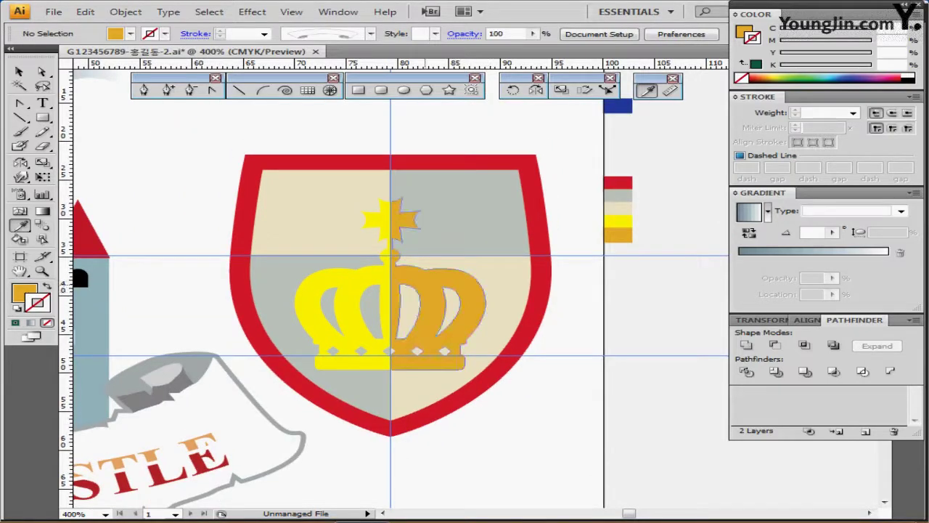
pyautogui.keyDown('ctrl'); pyautogui.click(425, 284); pyautogui.keyUp('ctrl')
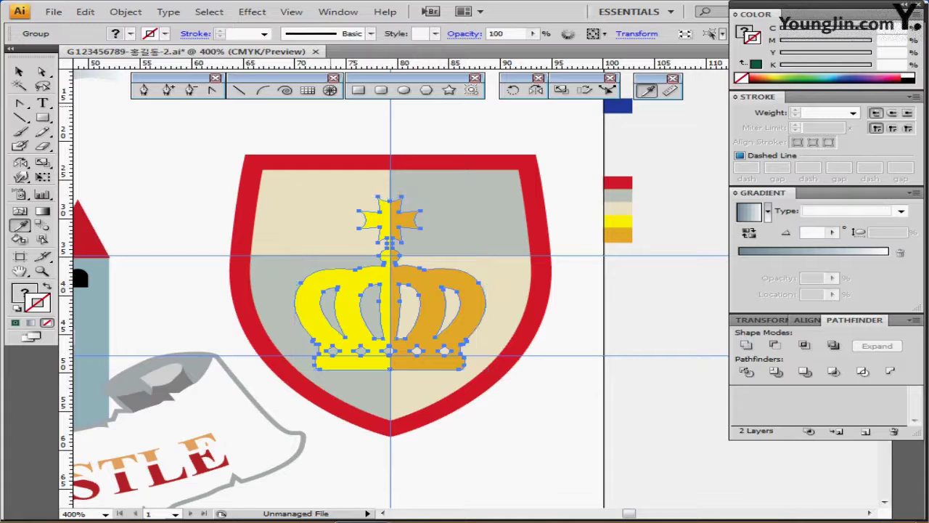
pyautogui.click(252, 11)
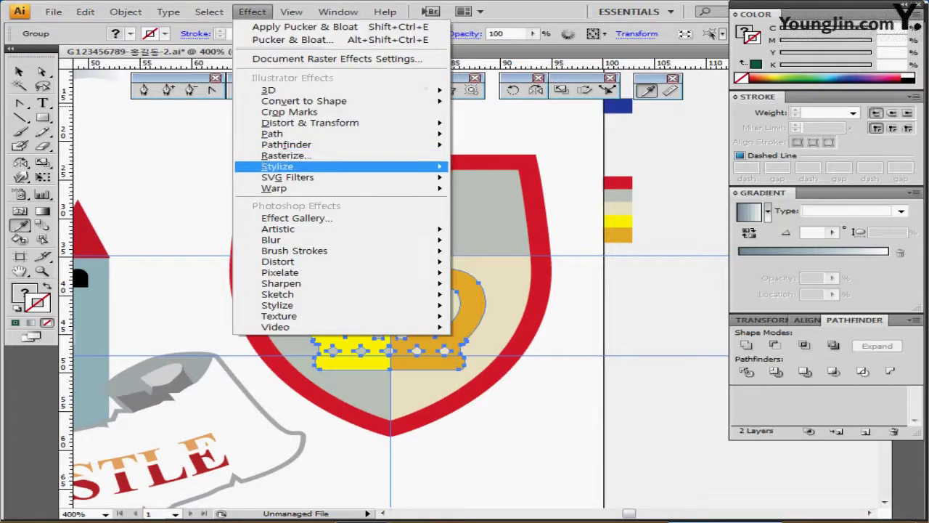
pyautogui.moveTo(278, 166)
pyautogui.click(514, 183)
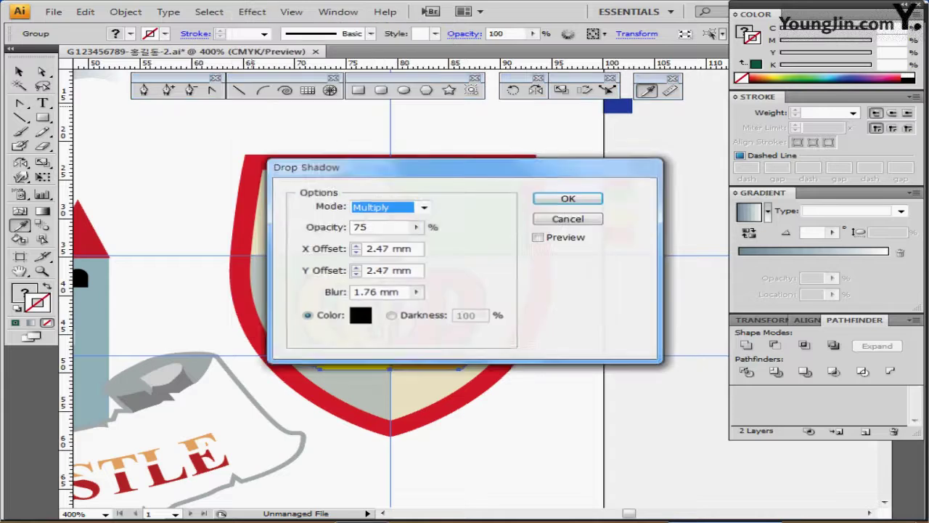
pyautogui.moveTo(435, 162); pyautogui.dragTo(528, 169)
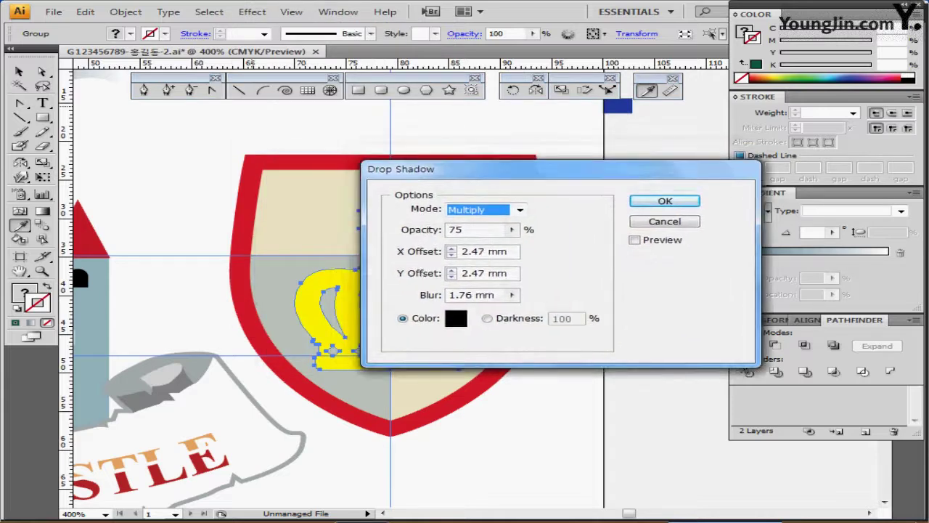
pyautogui.doubleClick(451, 254)
pyautogui.press('Tab')
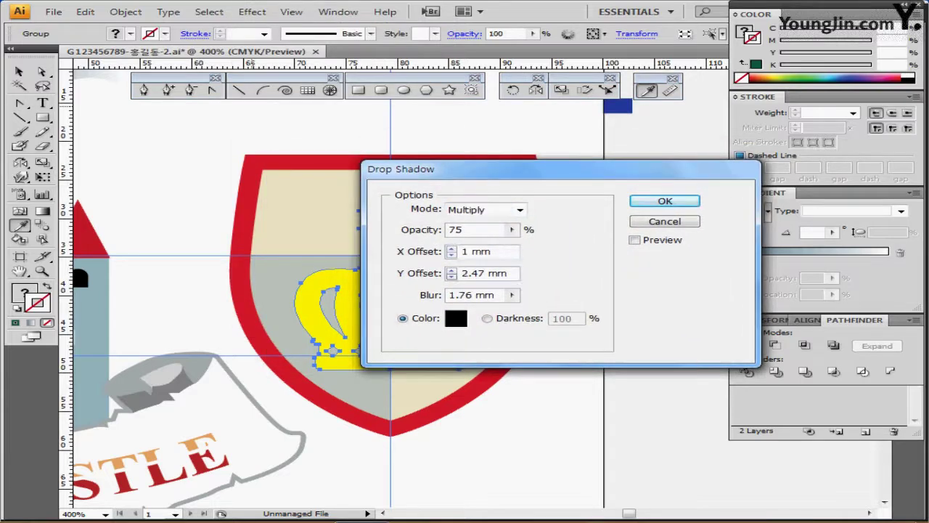
pyautogui.write('1')
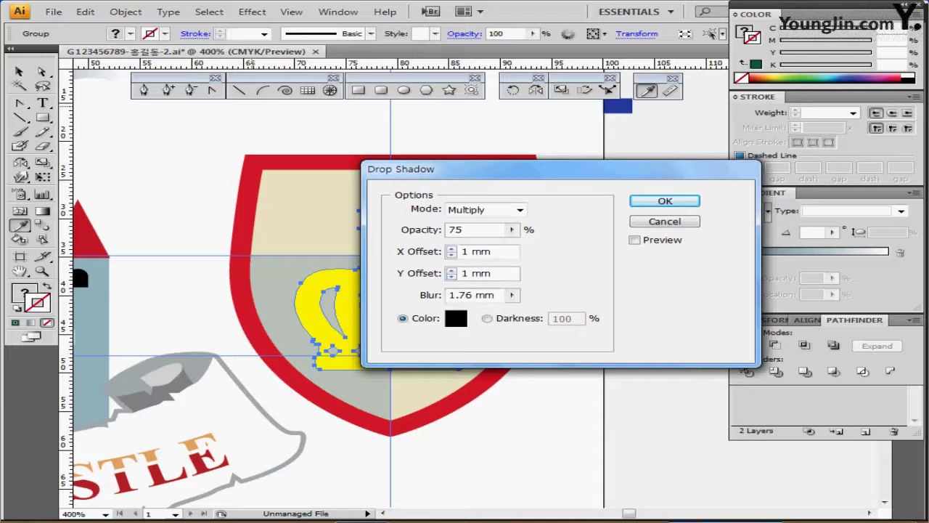
pyautogui.press('Tab')
pyautogui.write('1')
pyautogui.press('Return')
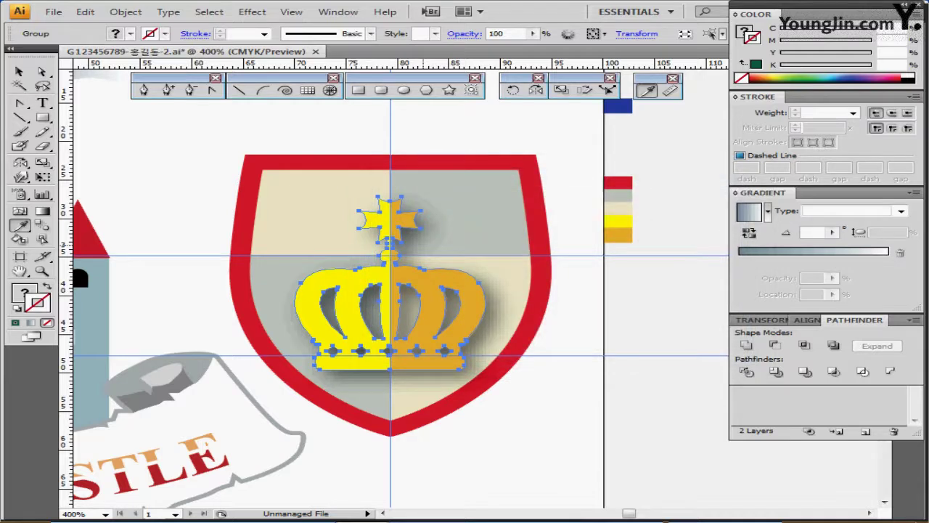
pyautogui.hotkey('ctrl', '-')
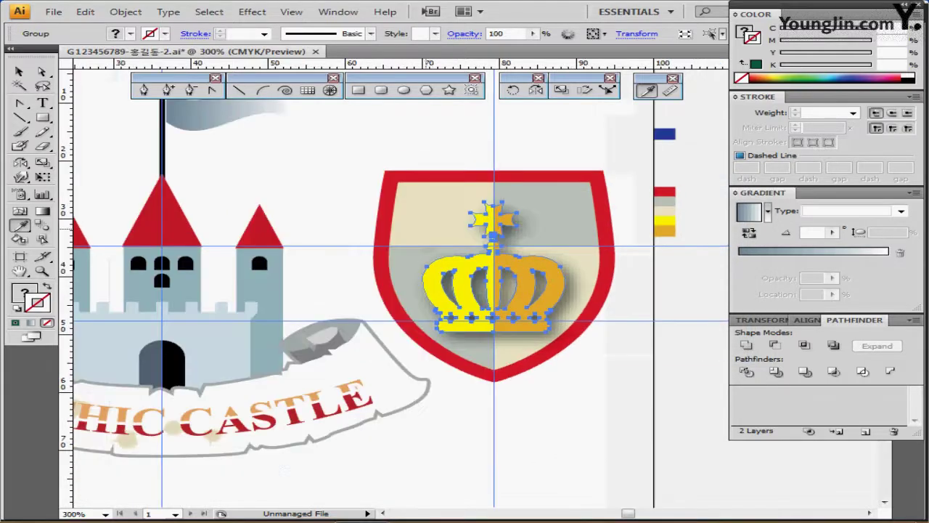
# - Deselect the crown and set up the Pen tool with a white fill and no stroke
pyautogui.moveTo(368, 314); pyautogui.dragTo(412, 411)
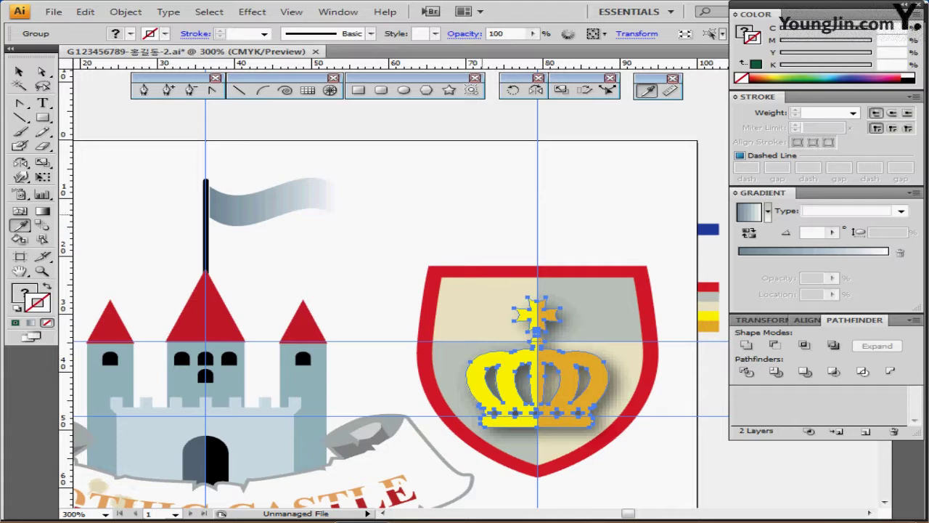
pyautogui.keyDown('ctrl'); pyautogui.click(485, 190); pyautogui.keyUp('ctrl')
pyautogui.moveTo(509, 189); pyautogui.dragTo(521, 173)
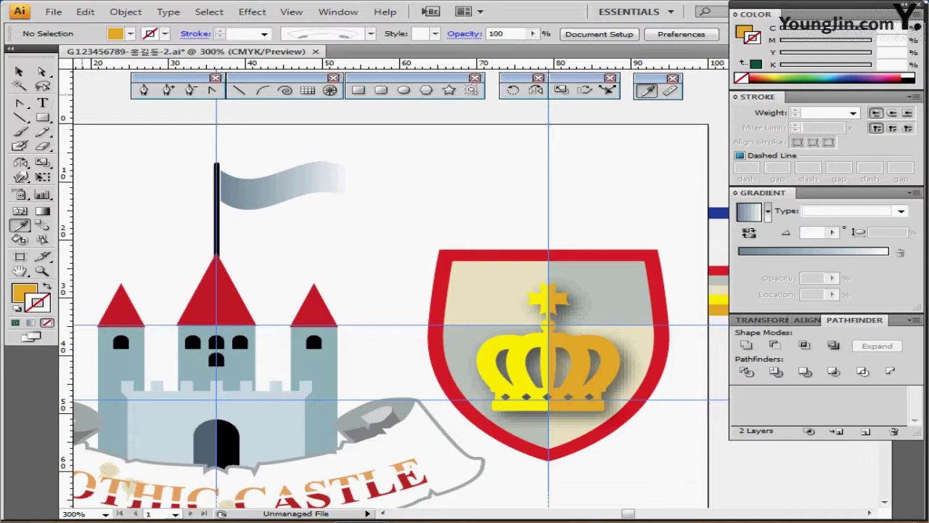
pyautogui.click(144, 90)
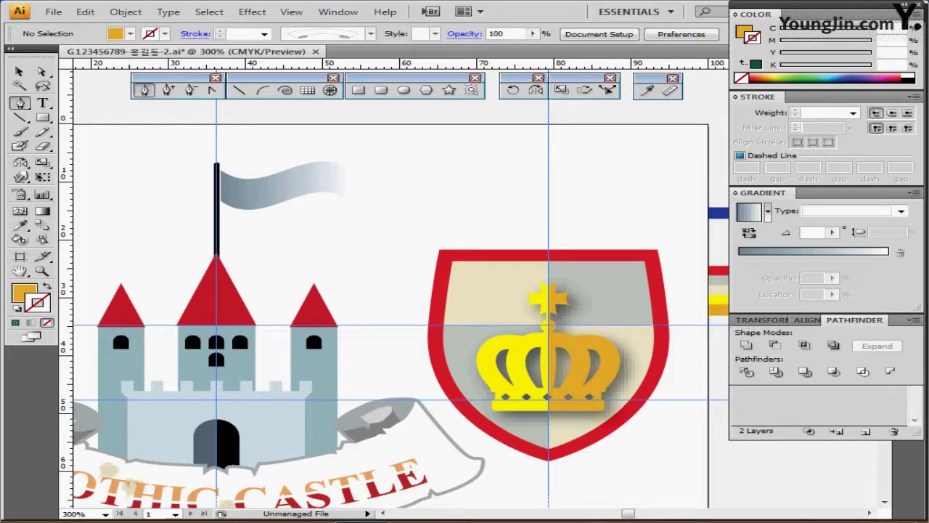
pyautogui.click(17, 308)
pyautogui.moveTo(268, 225); pyautogui.dragTo(190, 216)
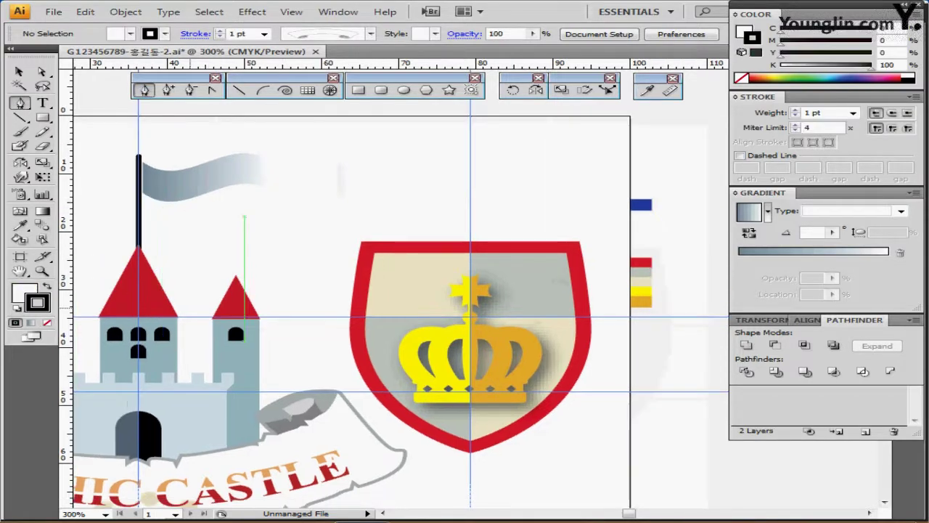
pyautogui.press('/')
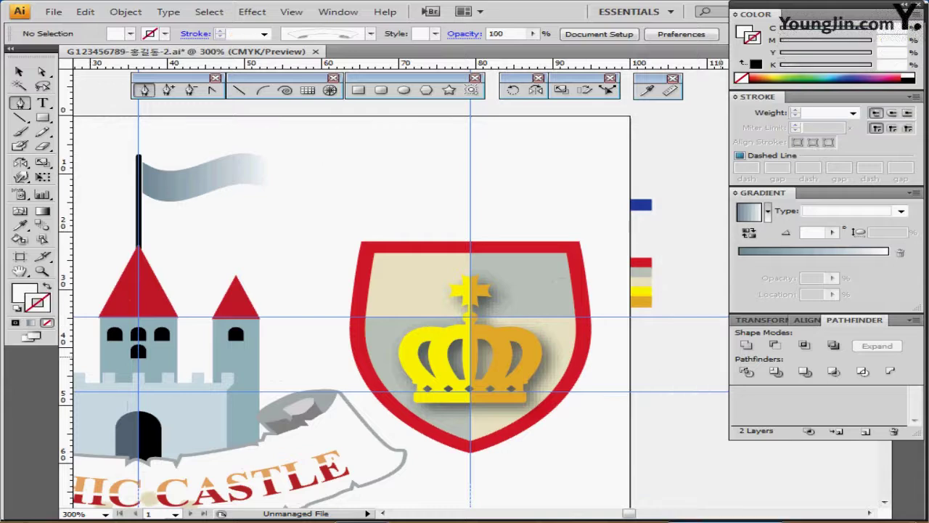
# - Show the locked reference layer, trace the wavy baseline of "Cultural Assets" above the shield as an open curve, and hide the layer again
pyautogui.press('F7')
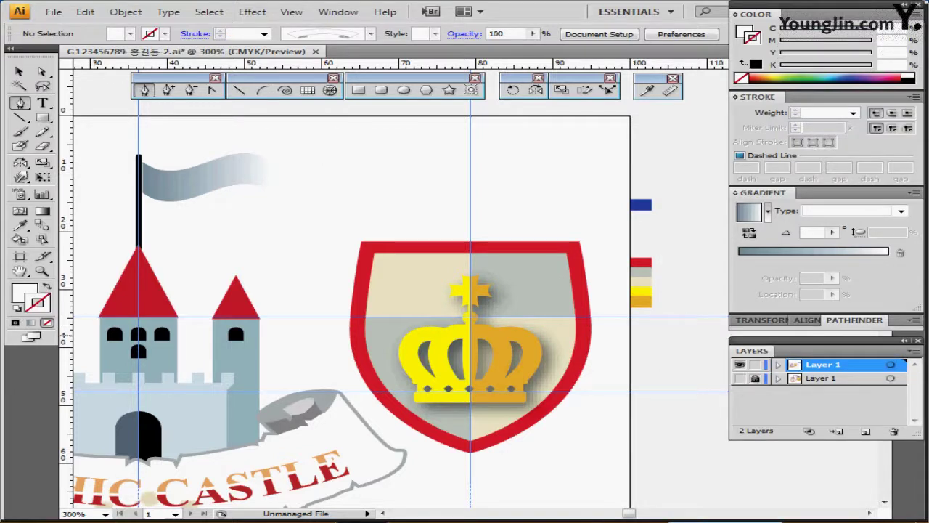
pyautogui.click(739, 378)
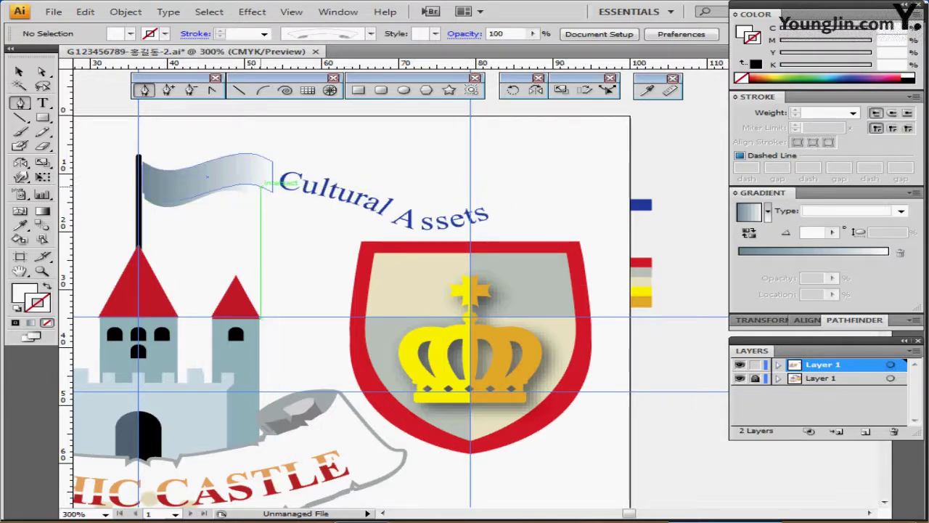
pyautogui.click(259, 186)
pyautogui.moveTo(355, 204); pyautogui.dragTo(389, 219)
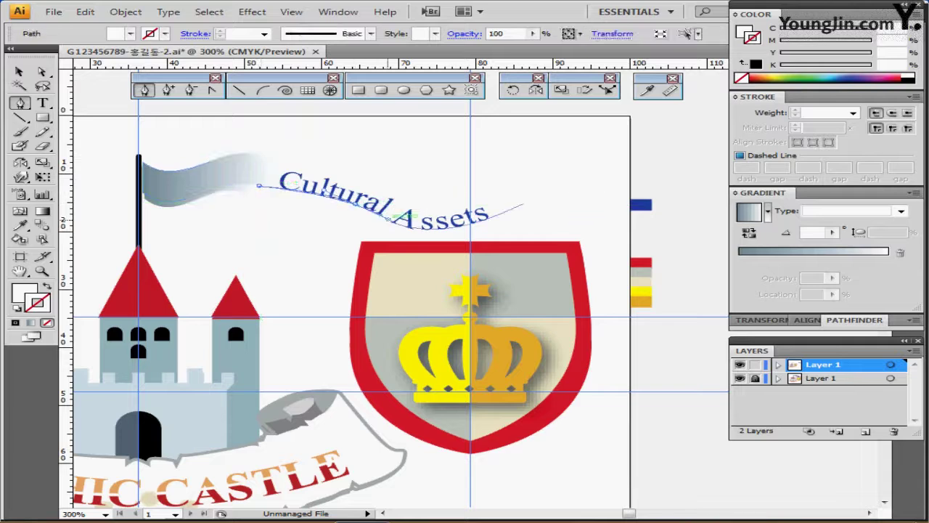
pyautogui.moveTo(484, 219); pyautogui.dragTo(615, 154)
pyautogui.click(740, 378)
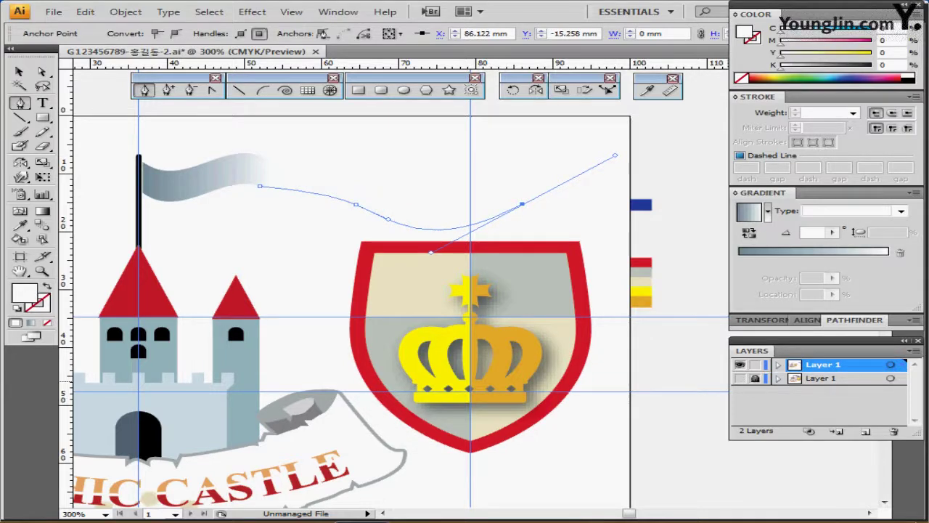
# - Give the wavy curve no fill and a 1 pt stroke in the blue of the palette swatch, then deselect it
pyautogui.press('x')
pyautogui.press('/')
pyautogui.press('x')
pyautogui.press(',')
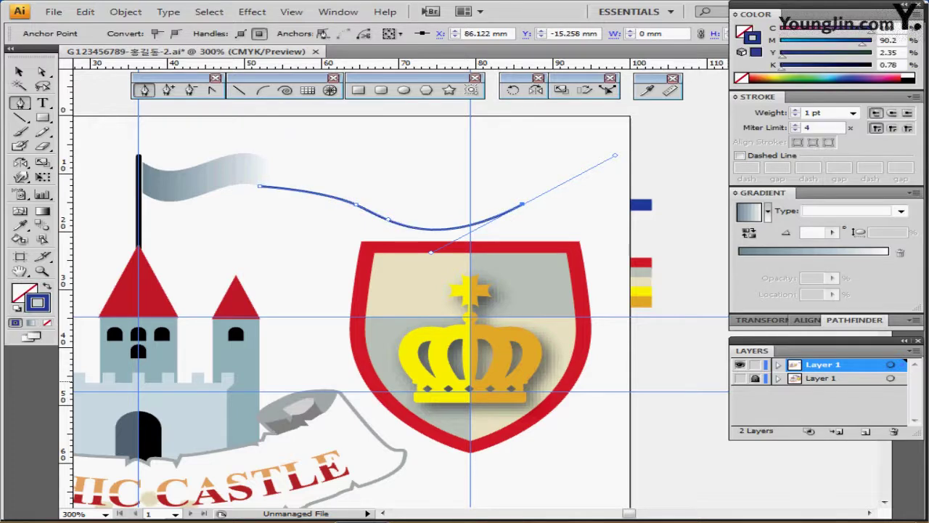
pyautogui.keyDown('ctrl'); pyautogui.click(522, 160); pyautogui.keyUp('ctrl')
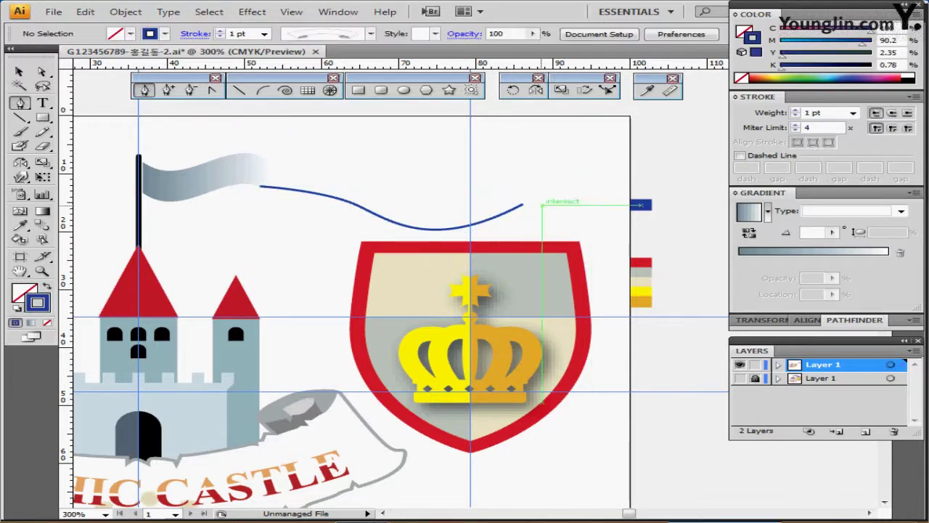
# - Copy all of the blue "Cultural Assets" text beside the artboard and deselect it
pyautogui.press('t')
pyautogui.moveTo(42, 103); pyautogui.dragTo(90, 104)
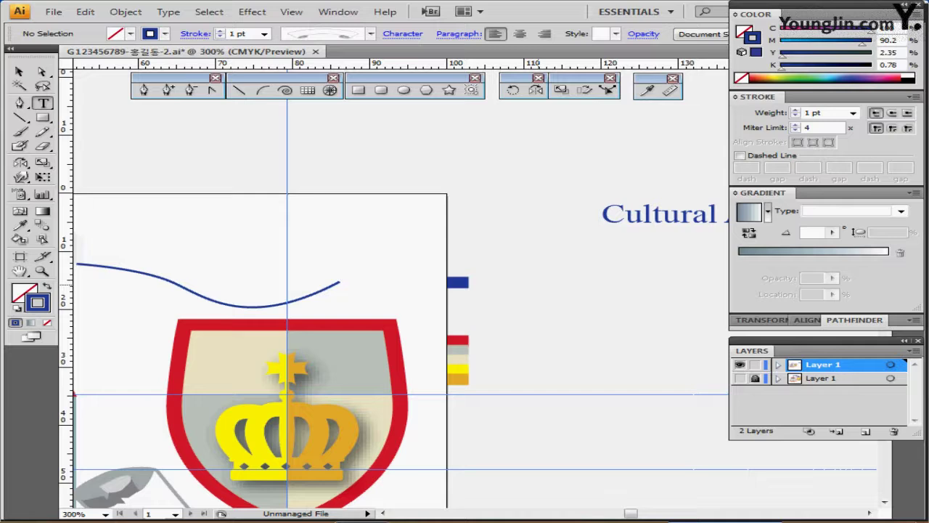
pyautogui.click(637, 219)
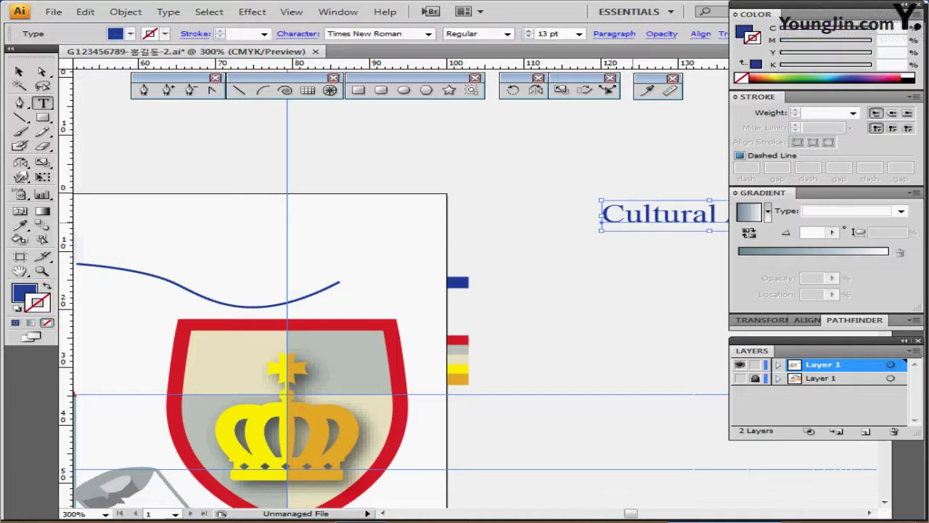
pyautogui.hotkey('ctrl', 'a')
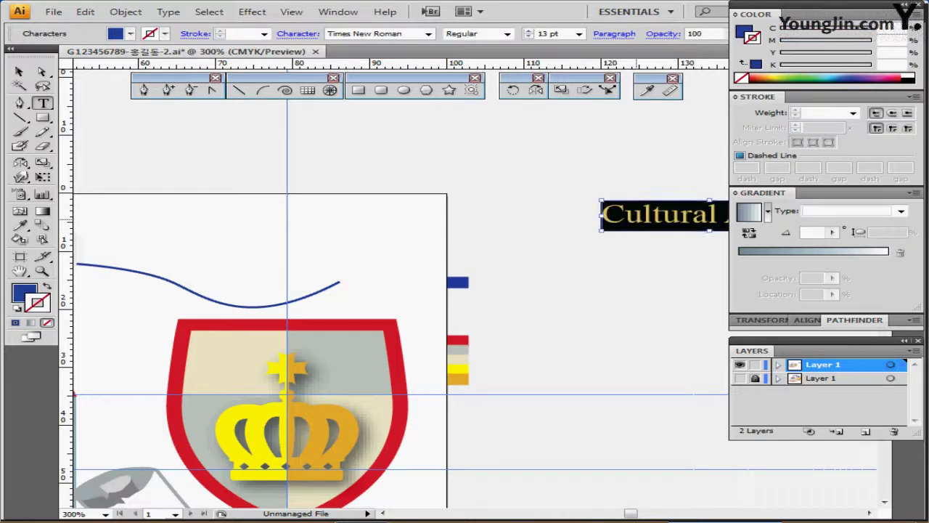
pyautogui.hotkey('ctrl', 'shift', 'a')
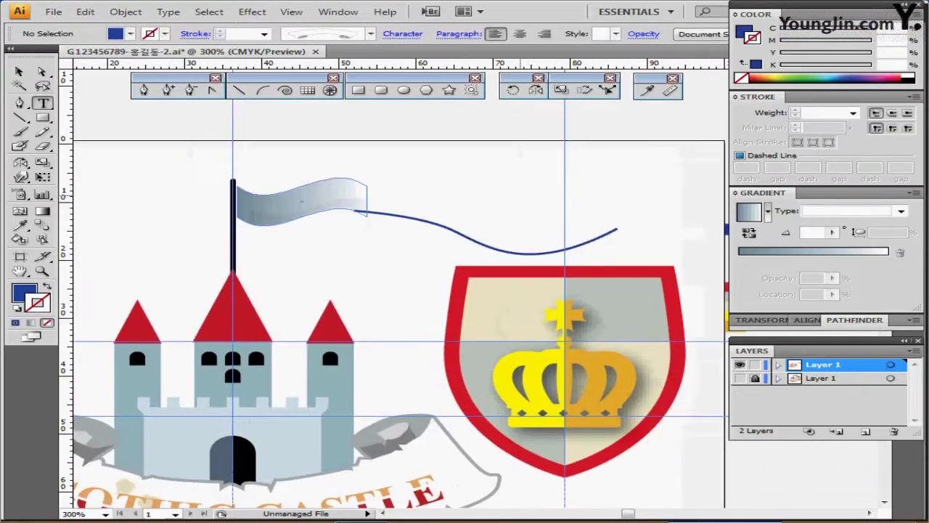
# - Place "Cultural Assets" along the wavy curve with the Type on a Path tool, in blue Times New Roman Regular at 13 pt
pyautogui.moveTo(42, 103); pyautogui.dragTo(76, 134)
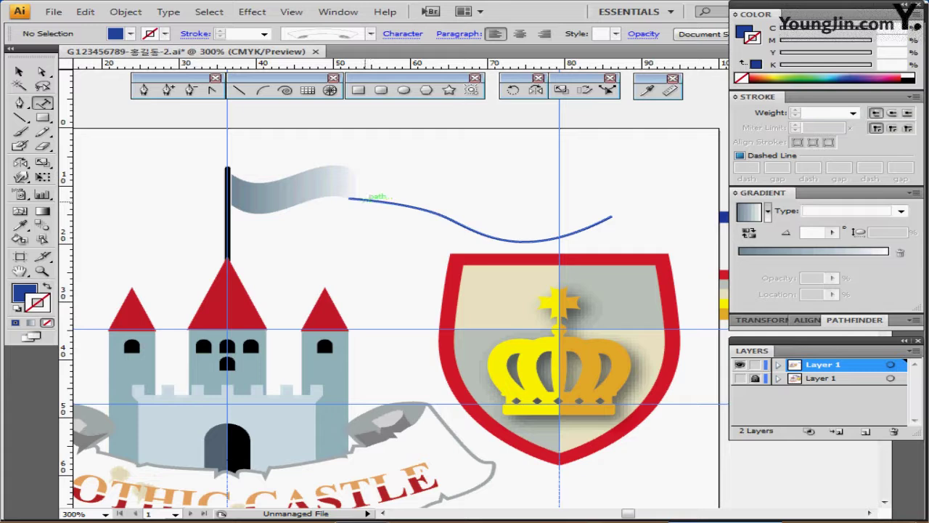
pyautogui.click(363, 199)
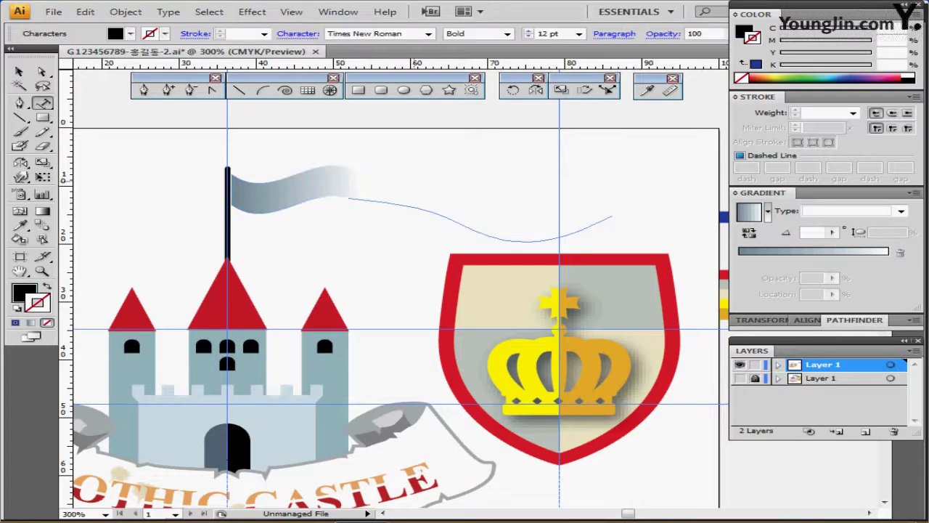
pyautogui.write('Cultural Assets')
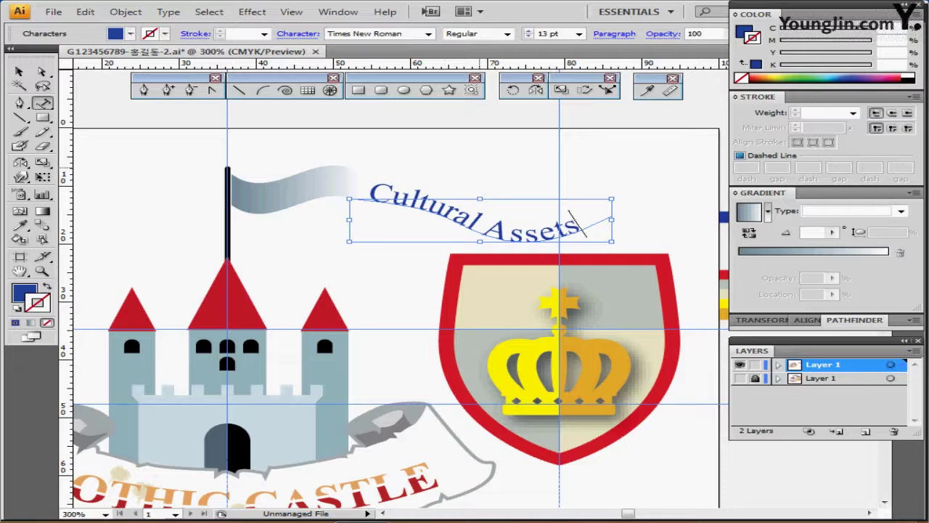
pyautogui.keyDown('ctrl'); pyautogui.click(546, 170); pyautogui.keyUp('ctrl')
# - Fine-tune the position of the "Cultural Assets" lettering along its curve
pyautogui.keyDown('ctrl'); pyautogui.click(469, 215); pyautogui.keyUp('ctrl')
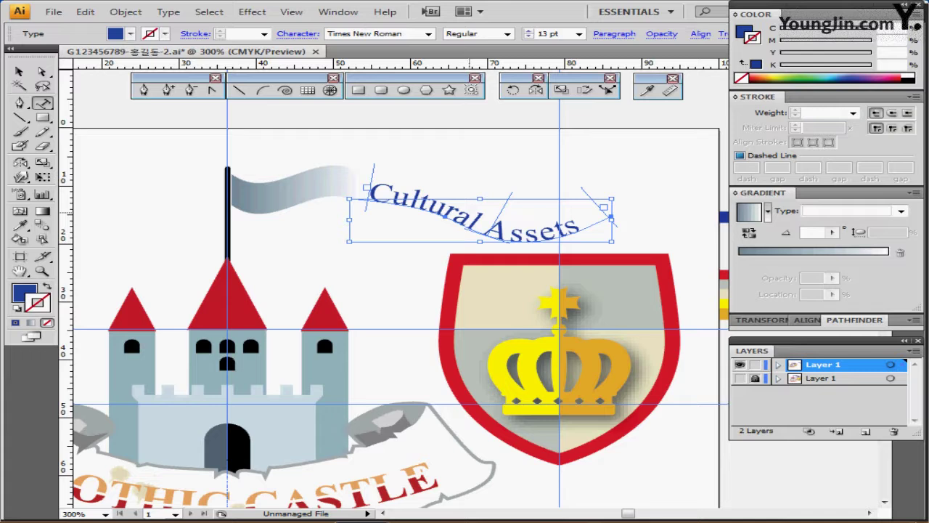
pyautogui.moveTo(504, 207)
pyautogui.mouseDown()
pyautogui.moveTo(496, 207)
pyautogui.moveTo(522, 210)
pyautogui.mouseUp()
pyautogui.keyDown('ctrl'); pyautogui.click(496, 186); pyautogui.keyUp('ctrl')
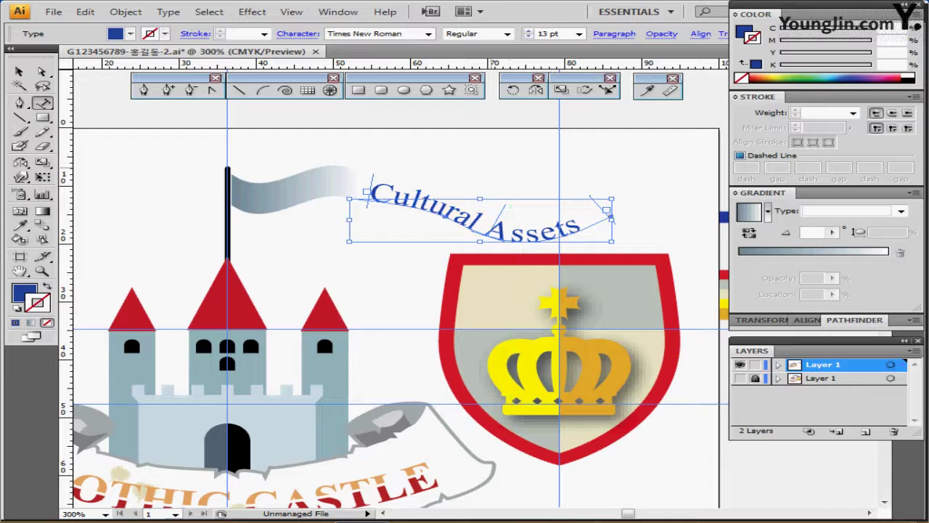
# - Deselect the lettering, hide the guides and fit the artboard in the window to review the artwork
pyautogui.keyDown('ctrl'); pyautogui.keyDown('alt'); pyautogui.click(490, 250); pyautogui.keyUp('alt'); pyautogui.keyUp('ctrl')
pyautogui.moveTo(490, 250); pyautogui.dragTo(475, 136)
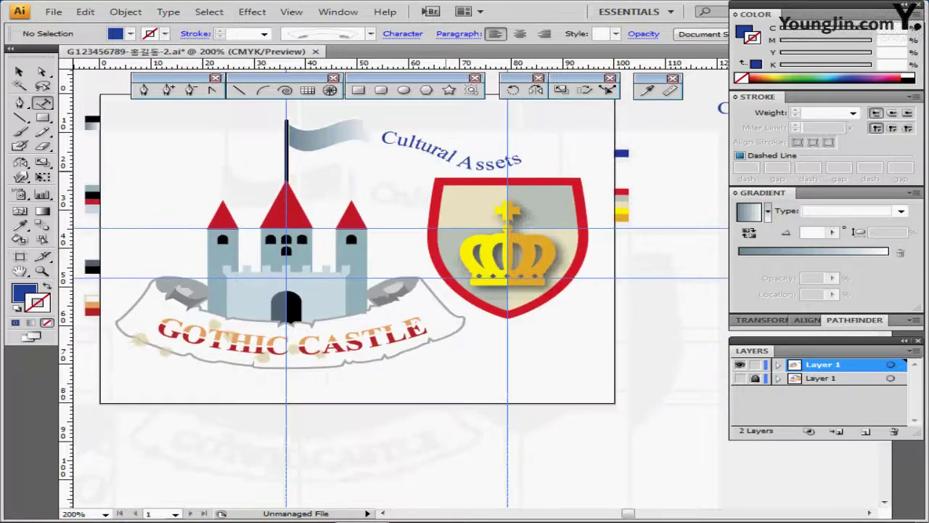
pyautogui.hotkey('ctrl', ';')
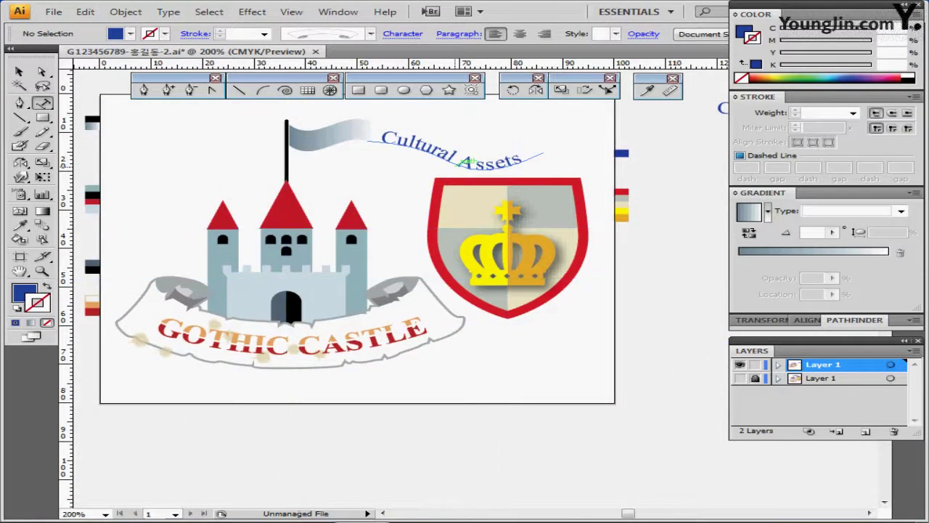
pyautogui.press('space')
pyautogui.doubleClick(20, 271)
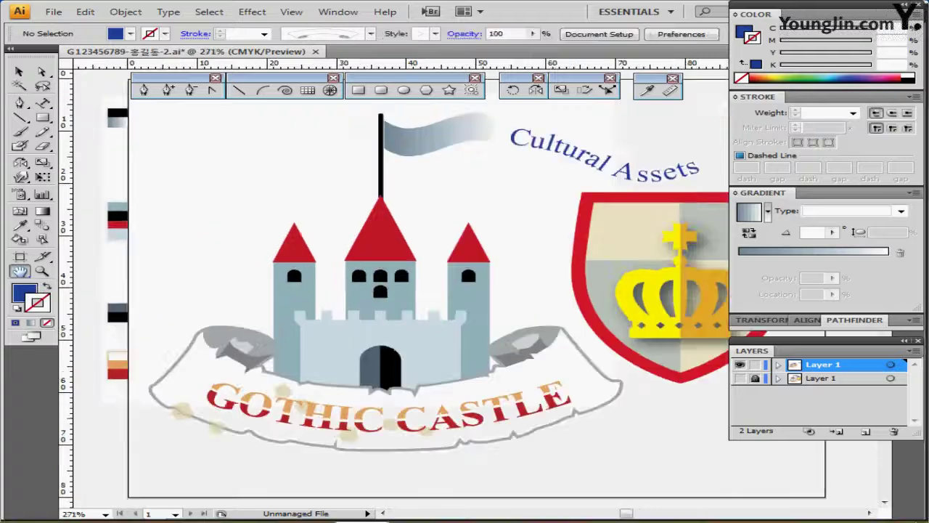
pyautogui.moveTo(302, 222); pyautogui.dragTo(264, 224)
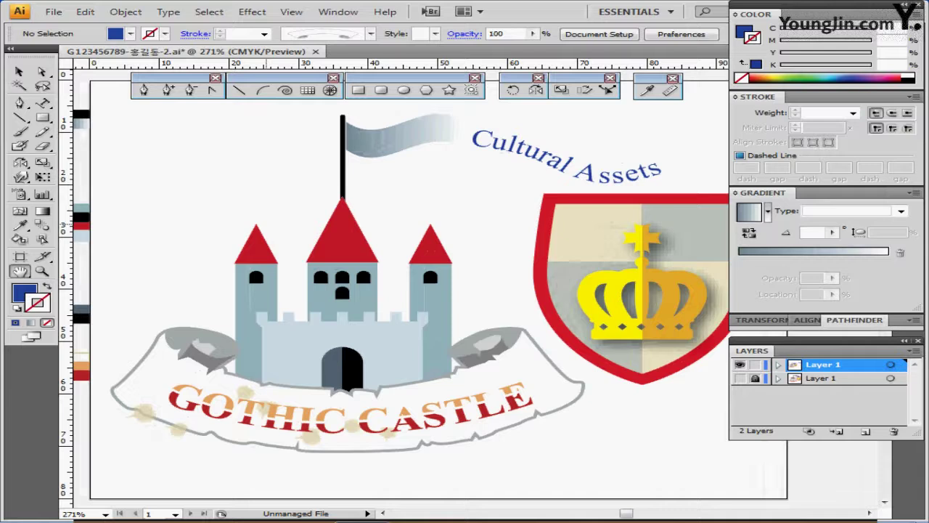